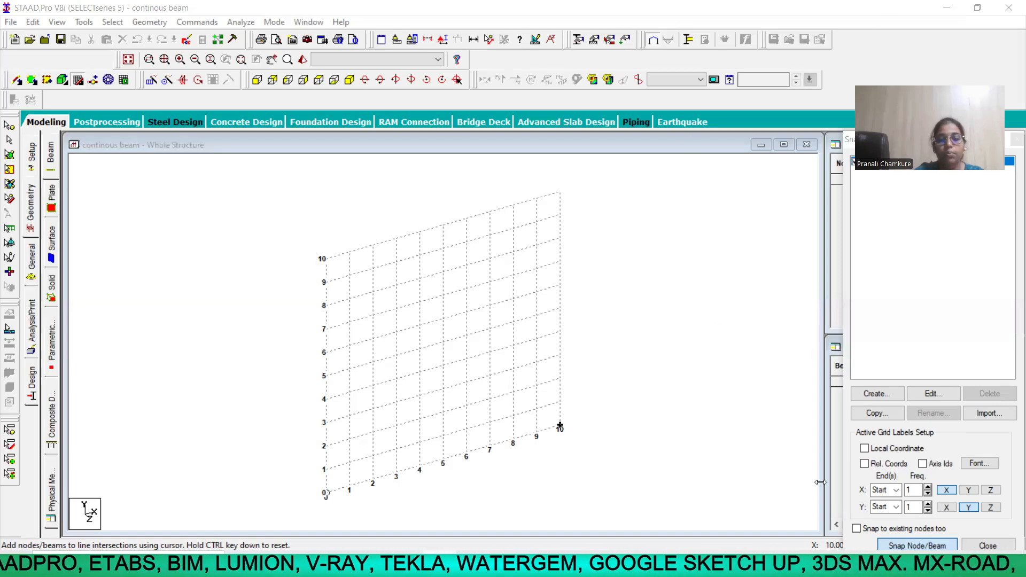
# Switch to Paint and draw the overall 18.5 m dimension line with end ticks below the beam sketch
pyautogui.click(406, 565)
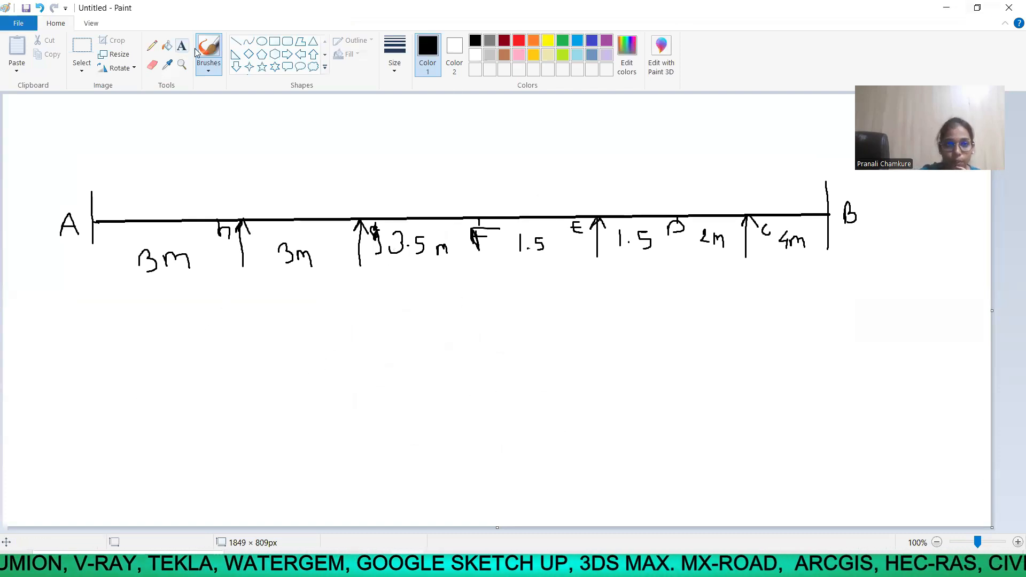
pyautogui.moveTo(93, 318)
pyautogui.mouseDown()
pyautogui.moveTo(94, 341)
pyautogui.moveTo(329, 340)
pyautogui.moveTo(355, 350)
pyautogui.moveTo(374, 340)
pyautogui.moveTo(359, 334)
pyautogui.moveTo(369, 348)
pyautogui.moveTo(405, 336)
pyautogui.moveTo(405, 361)
pyautogui.moveTo(433, 364)
pyautogui.moveTo(443, 348)
pyautogui.moveTo(448, 360)
pyautogui.moveTo(858, 344)
pyautogui.moveTo(844, 362)
pyautogui.mouseUp()
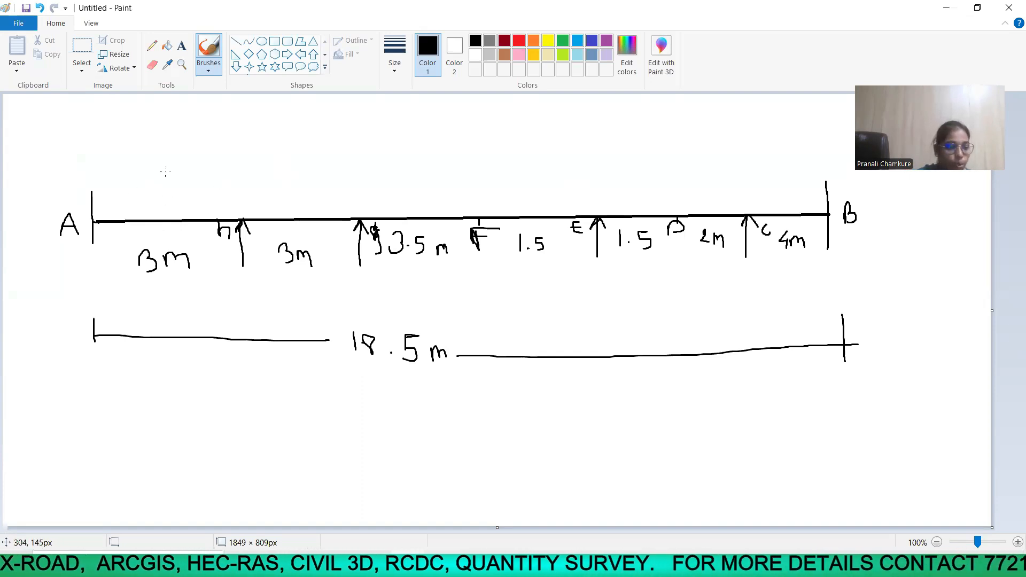
# Sketch a triangular load peaking at the middle of the first 3 m span from A, with downward arrows and the label 12 kN/m
pyautogui.moveTo(166, 169); pyautogui.dragTo(93, 222)
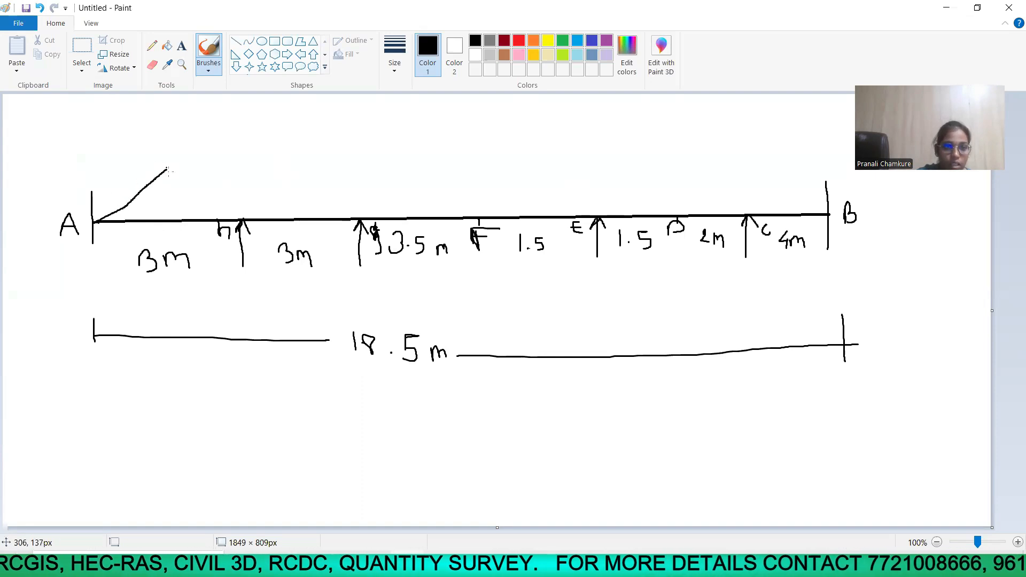
pyautogui.moveTo(168, 170); pyautogui.dragTo(241, 222)
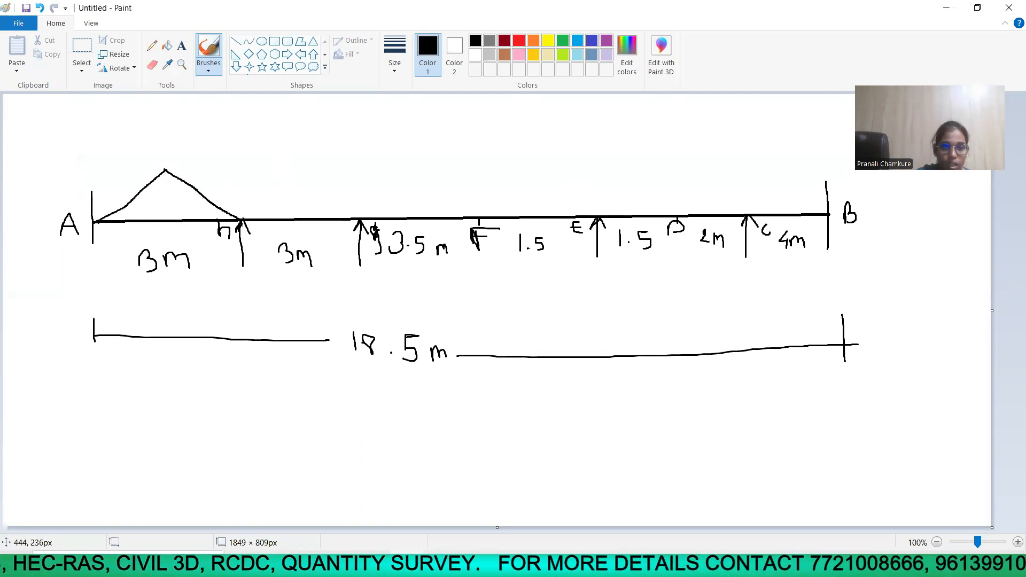
pyautogui.moveTo(127, 202); pyautogui.dragTo(124, 219)
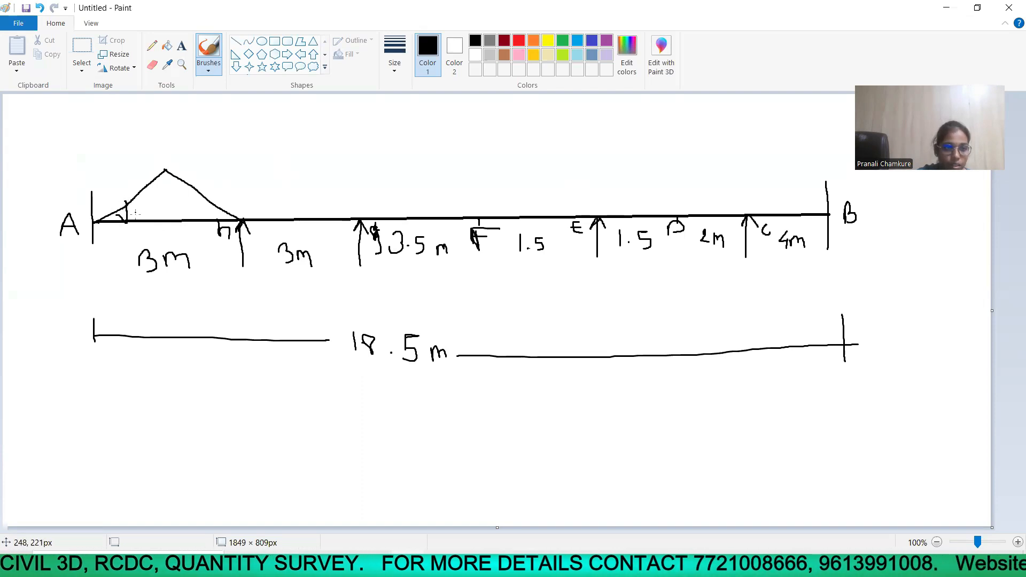
pyautogui.moveTo(147, 185); pyautogui.dragTo(147, 196)
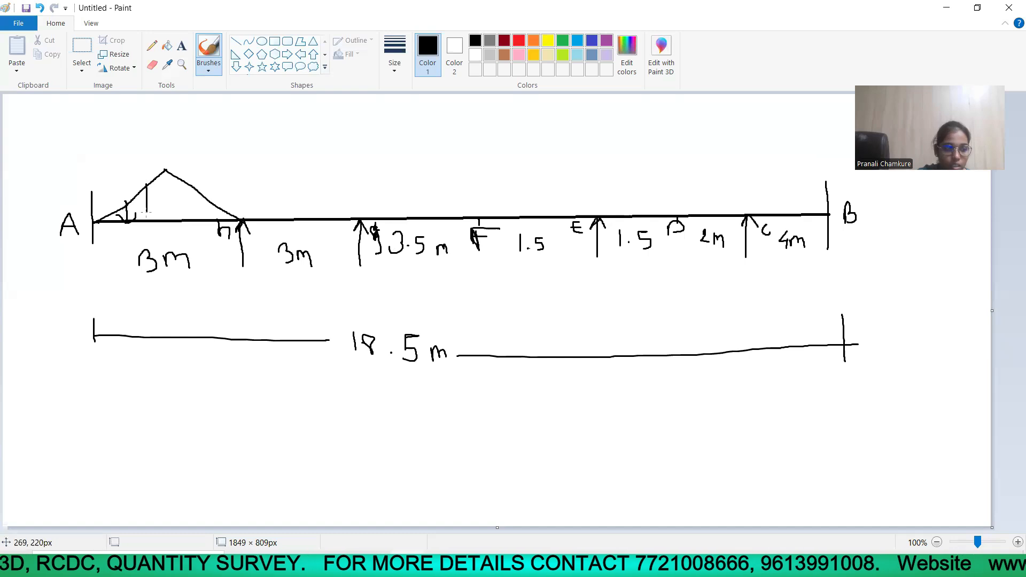
pyautogui.moveTo(143, 212); pyautogui.dragTo(149, 219)
pyautogui.moveTo(165, 172); pyautogui.dragTo(167, 219)
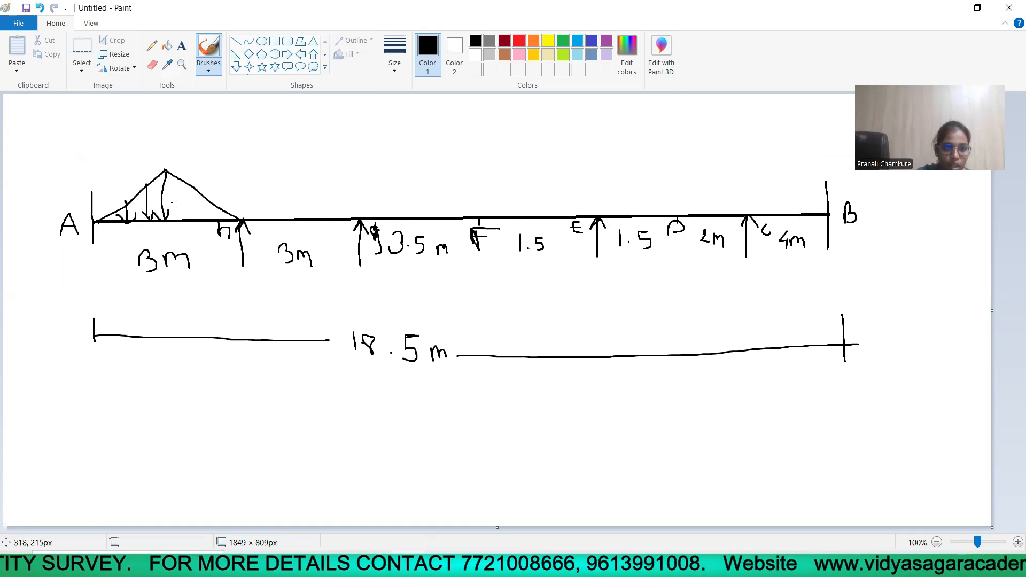
pyautogui.moveTo(181, 183)
pyautogui.mouseDown()
pyautogui.moveTo(181, 219)
pyautogui.moveTo(208, 218)
pyautogui.mouseUp()
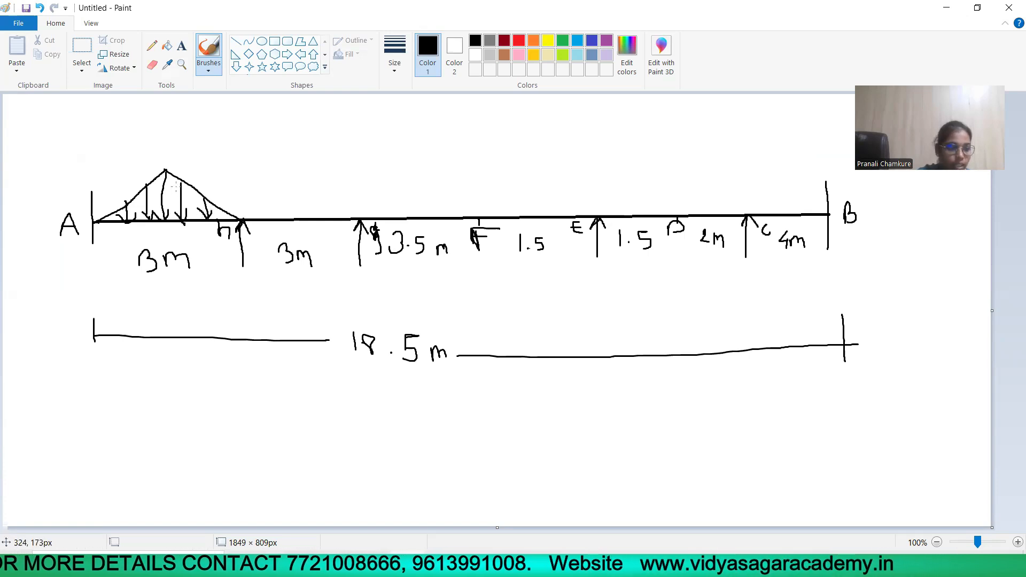
pyautogui.moveTo(143, 145)
pyautogui.mouseDown()
pyautogui.moveTo(144, 160)
pyautogui.moveTo(160, 152)
pyautogui.moveTo(184, 161)
pyautogui.moveTo(192, 140)
pyautogui.moveTo(198, 161)
pyautogui.moveTo(212, 151)
pyautogui.moveTo(217, 160)
pyautogui.mouseUp()
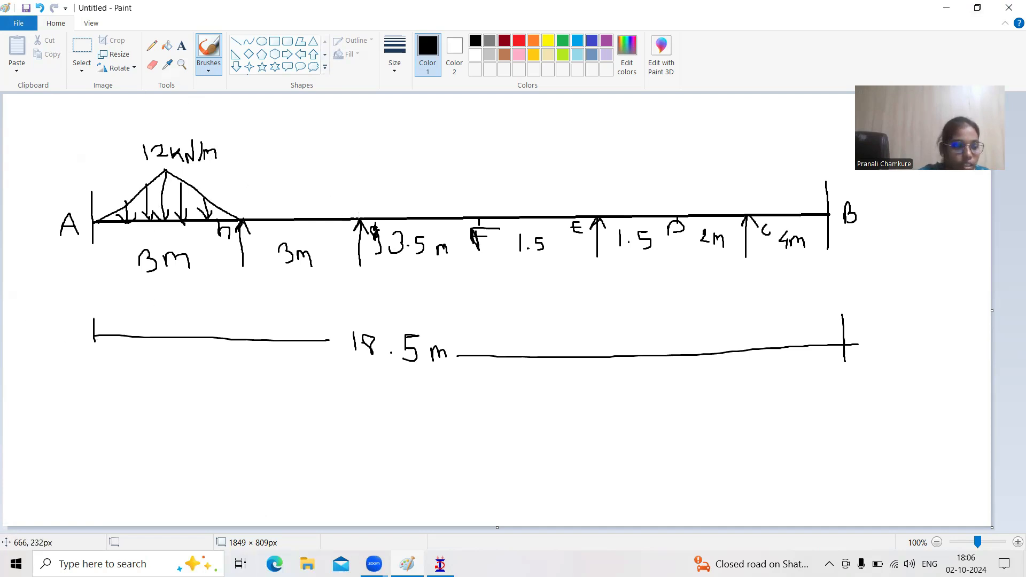
# Sketch a triangular load over the second 3 m span, rising from zero at its A-side support to the next support, with downward arrows
pyautogui.moveTo(353, 154); pyautogui.dragTo(353, 215)
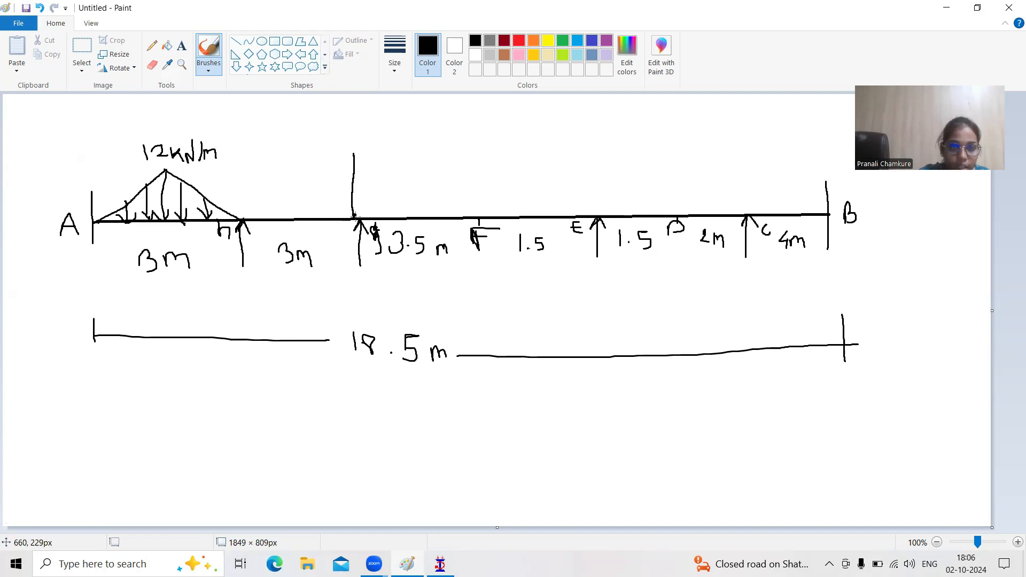
pyautogui.moveTo(350, 156); pyautogui.dragTo(242, 219)
pyautogui.moveTo(356, 156); pyautogui.dragTo(358, 220)
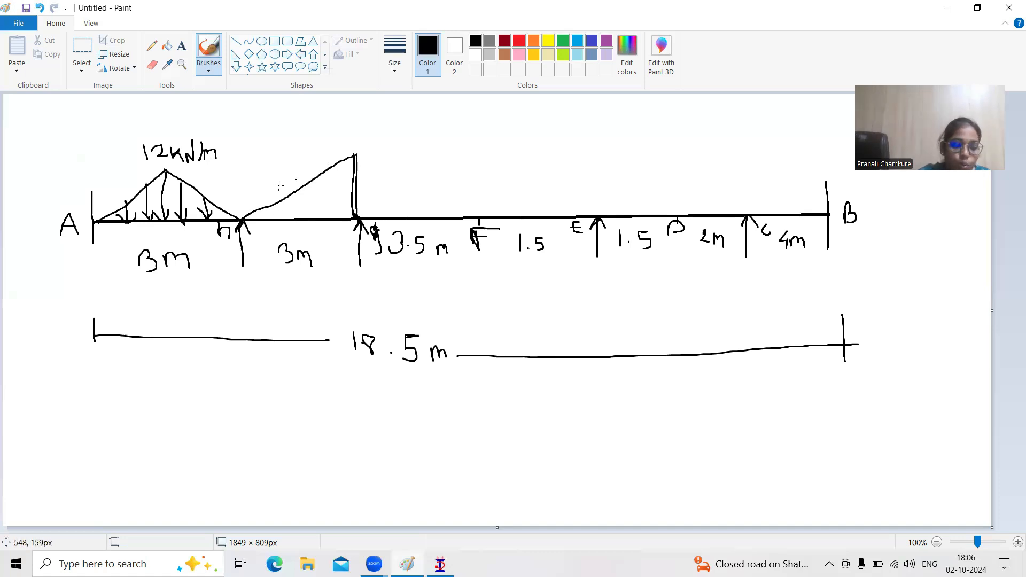
pyautogui.moveTo(275, 203); pyautogui.dragTo(280, 217)
pyautogui.moveTo(303, 183); pyautogui.dragTo(304, 218)
pyautogui.moveTo(335, 165)
pyautogui.mouseDown()
pyautogui.moveTo(338, 221)
pyautogui.moveTo(353, 220)
pyautogui.mouseUp()
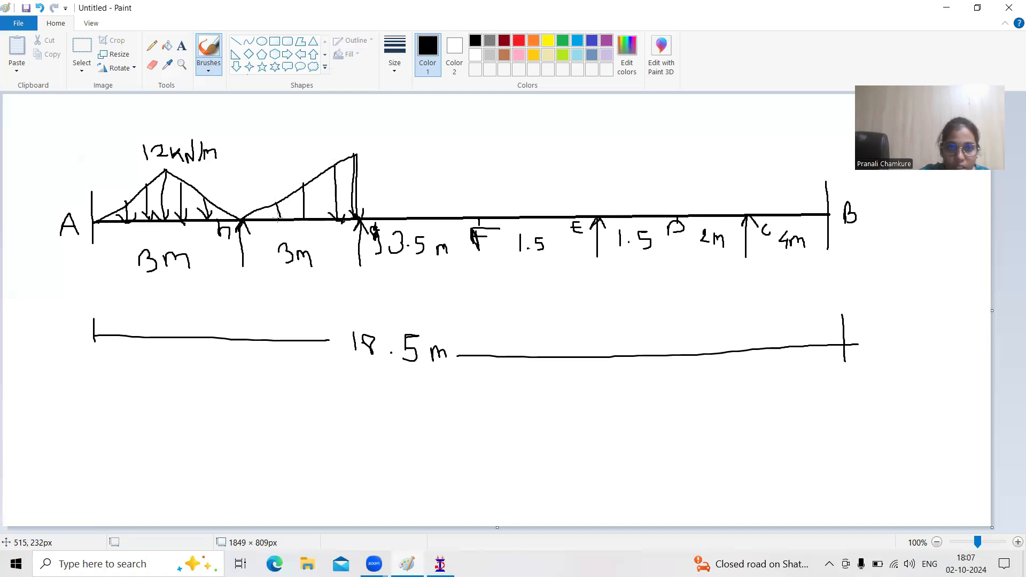
pyautogui.moveTo(284, 208); pyautogui.dragTo(312, 226)
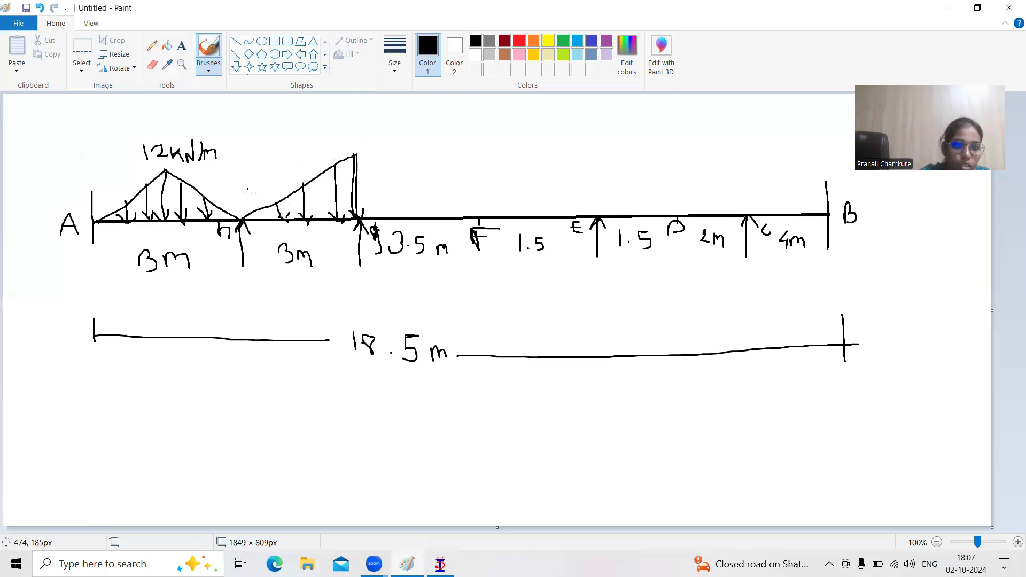
# Add a sloping line inside the second span's triangular load and write kN/m intensity labels at its low and high ends
pyautogui.moveTo(242, 209); pyautogui.dragTo(319, 186)
pyautogui.moveTo(239, 186)
pyautogui.mouseDown()
pyautogui.moveTo(237, 193)
pyautogui.moveTo(268, 200)
pyautogui.moveTo(269, 181)
pyautogui.mouseUp()
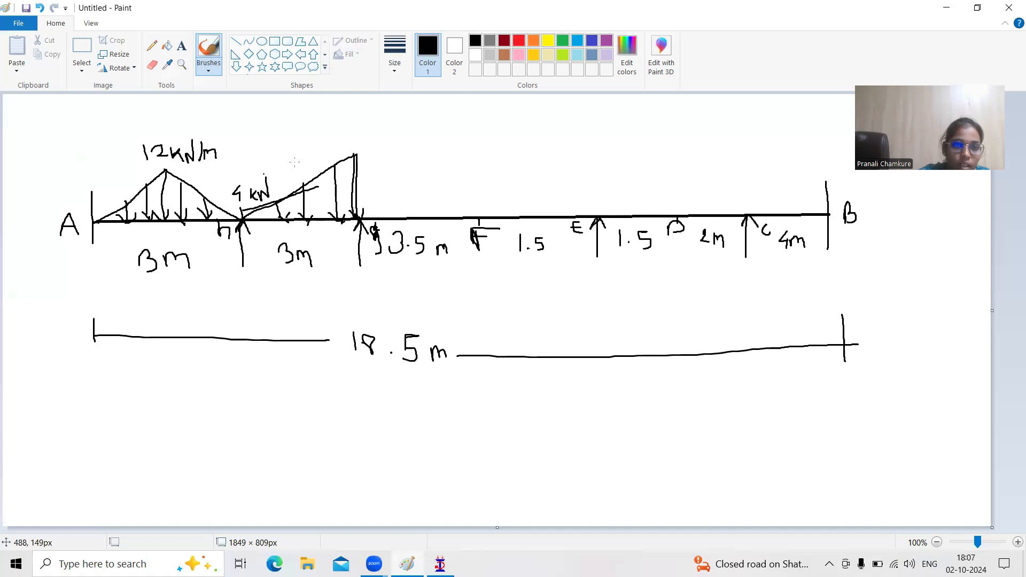
pyautogui.moveTo(343, 138); pyautogui.dragTo(350, 137)
pyautogui.moveTo(351, 137); pyautogui.dragTo(358, 156)
pyautogui.moveTo(366, 146)
pyautogui.mouseDown()
pyautogui.moveTo(364, 157)
pyautogui.moveTo(382, 160)
pyautogui.moveTo(384, 142)
pyautogui.moveTo(390, 168)
pyautogui.moveTo(409, 151)
pyautogui.mouseUp()
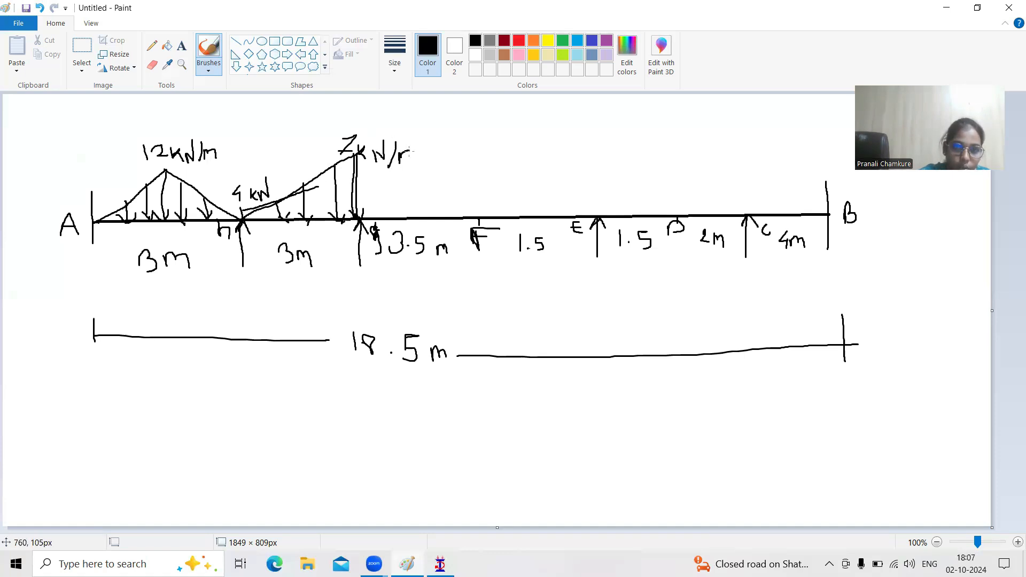
pyautogui.moveTo(280, 173)
pyautogui.mouseDown()
pyautogui.moveTo(277, 186)
pyautogui.moveTo(293, 165)
pyautogui.moveTo(302, 178)
pyautogui.mouseUp()
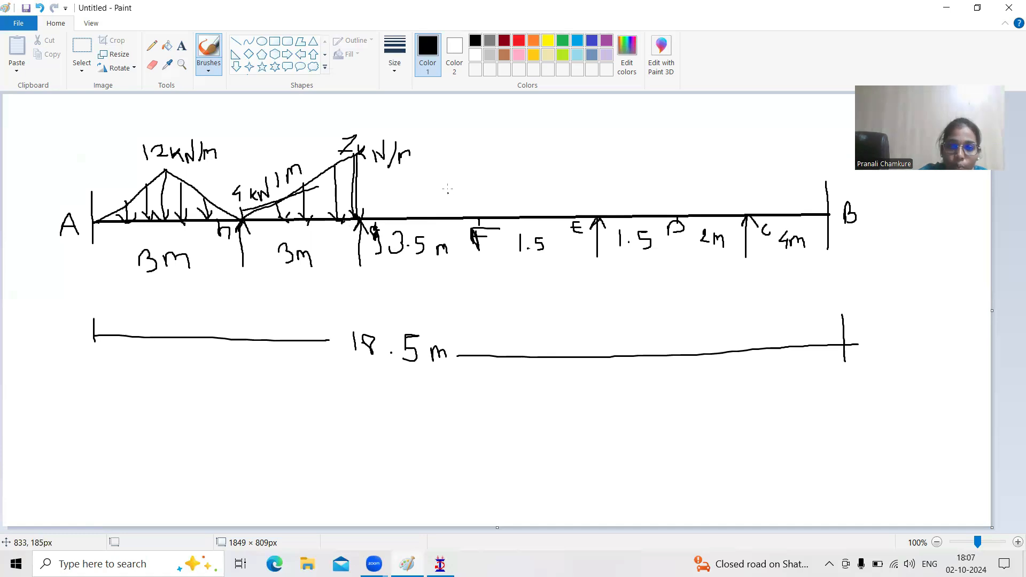
# Sketch a 26 kN/m uniform load from F to D, with moment arrows labelled 15 kN.m at F and 10 kN.m at D
pyautogui.moveTo(449, 185)
pyautogui.mouseDown()
pyautogui.moveTo(478, 221)
pyautogui.moveTo(452, 241)
pyautogui.moveTo(438, 233)
pyautogui.moveTo(450, 242)
pyautogui.mouseUp()
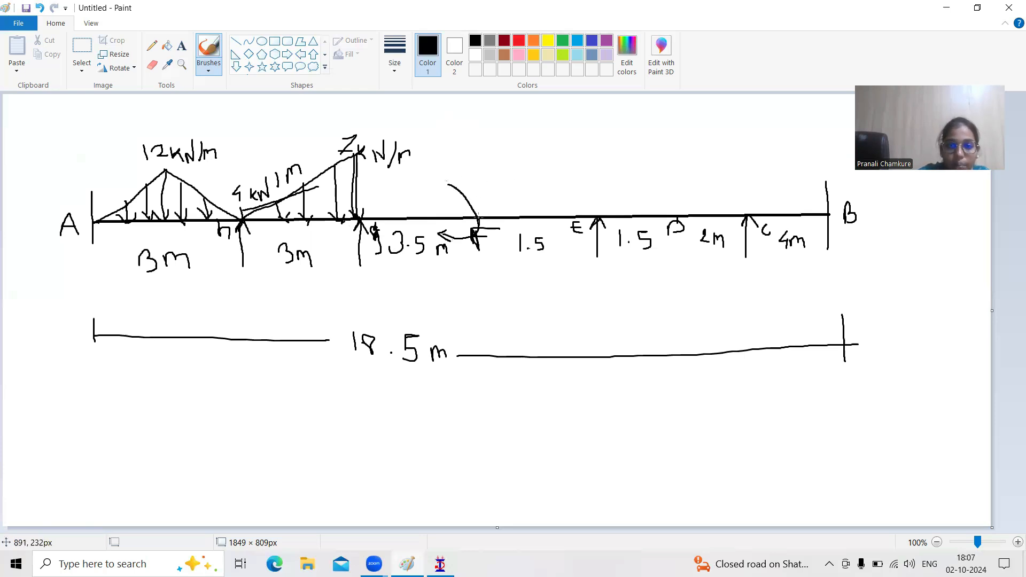
pyautogui.moveTo(481, 212); pyautogui.dragTo(672, 217)
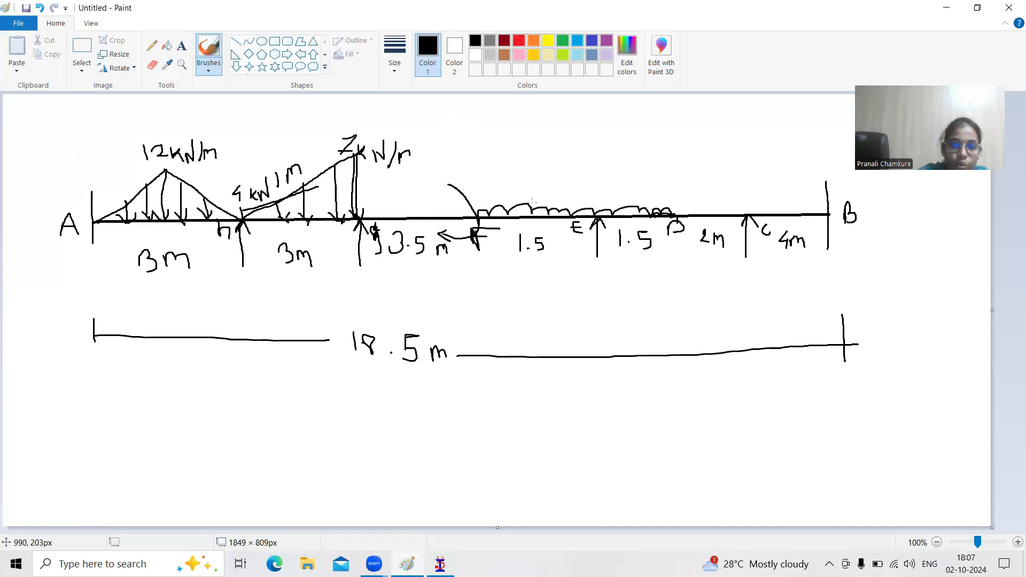
pyautogui.moveTo(551, 214)
pyautogui.mouseDown()
pyautogui.moveTo(577, 183)
pyautogui.moveTo(596, 188)
pyautogui.moveTo(606, 175)
pyautogui.moveTo(609, 187)
pyautogui.moveTo(630, 186)
pyautogui.mouseUp()
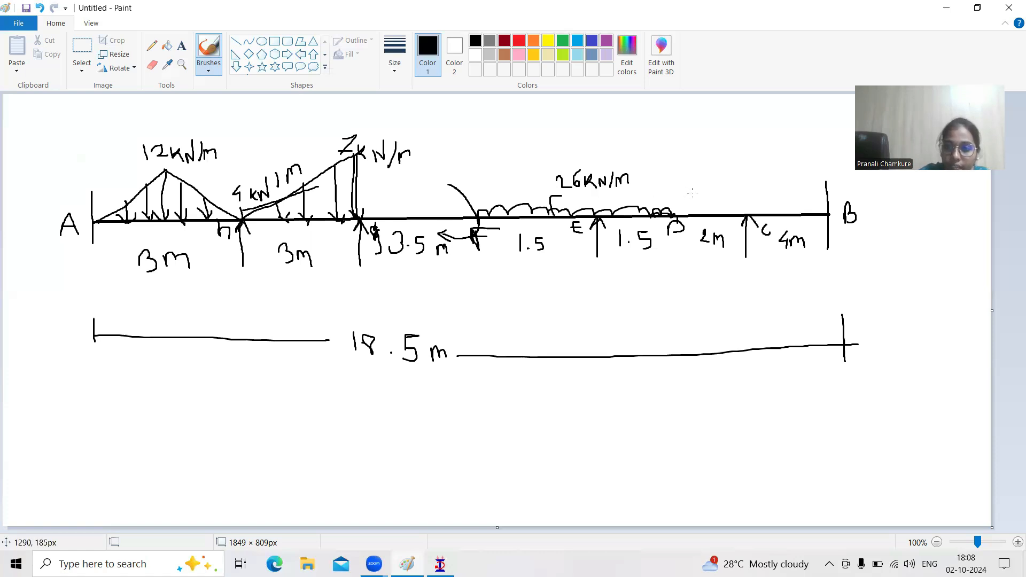
pyautogui.moveTo(687, 194)
pyautogui.mouseDown()
pyautogui.moveTo(675, 210)
pyautogui.moveTo(701, 235)
pyautogui.moveTo(686, 242)
pyautogui.mouseUp()
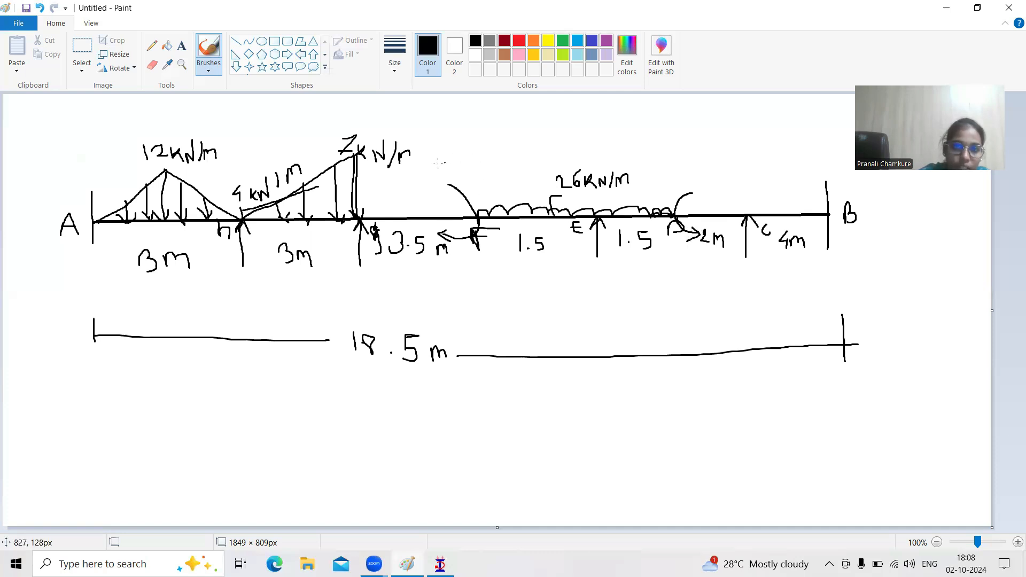
pyautogui.moveTo(437, 161)
pyautogui.mouseDown()
pyautogui.moveTo(439, 183)
pyautogui.moveTo(473, 172)
pyautogui.moveTo(477, 186)
pyautogui.moveTo(499, 164)
pyautogui.moveTo(509, 175)
pyautogui.mouseUp()
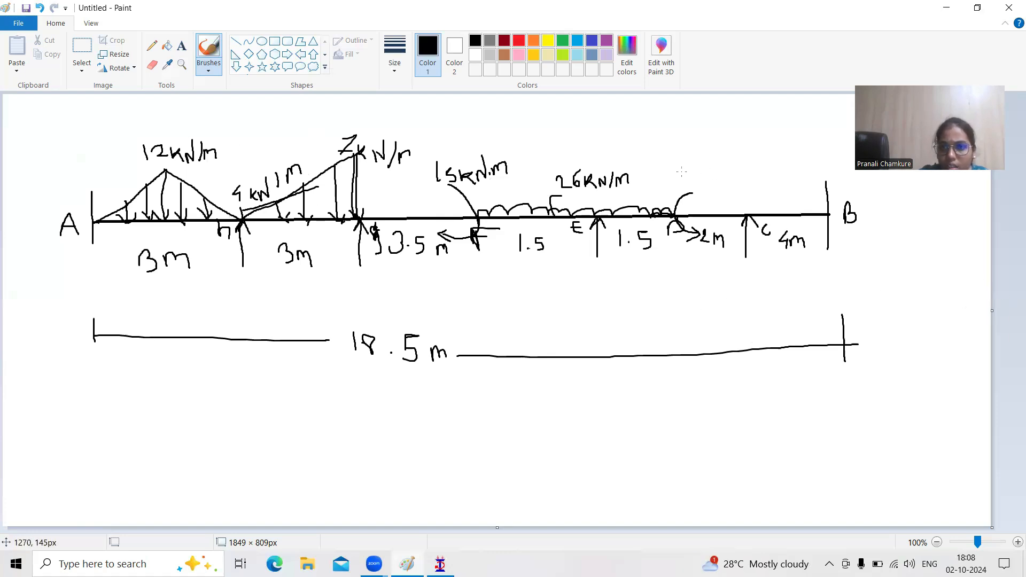
pyautogui.moveTo(694, 174); pyautogui.dragTo(746, 184)
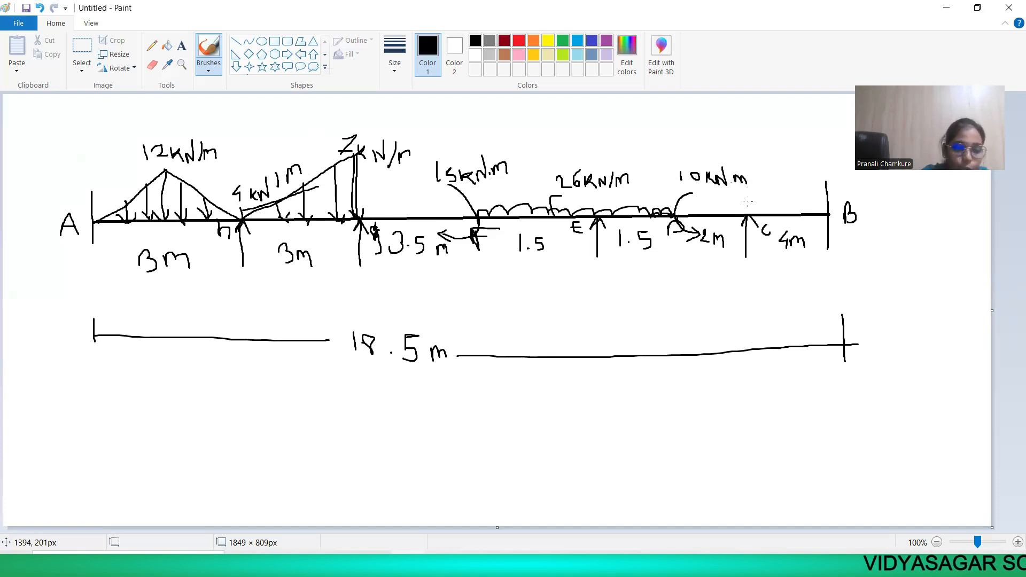
# Draw a downward point load at support C and label it 20 kN
pyautogui.moveTo(745, 196); pyautogui.dragTo(747, 213)
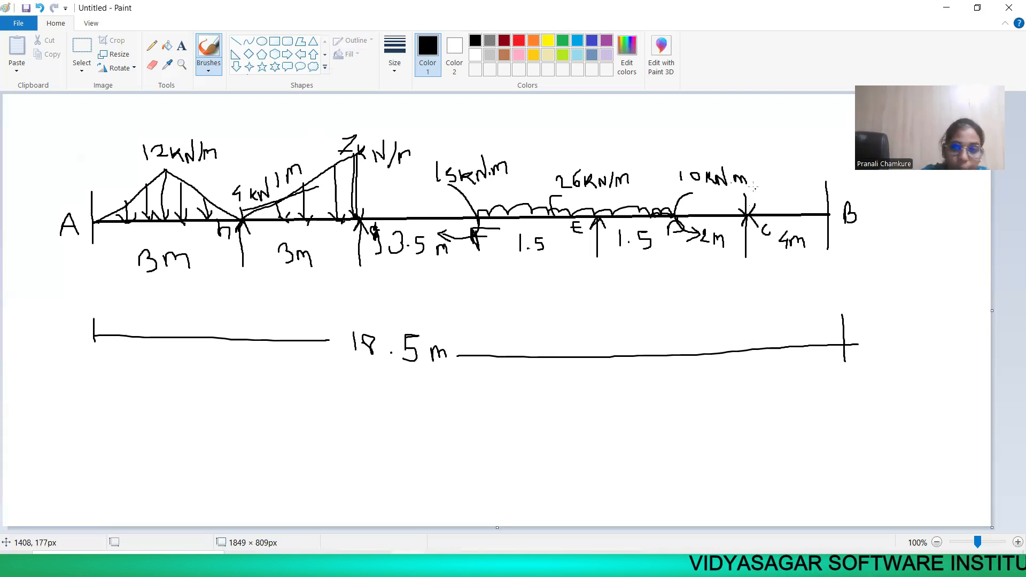
pyautogui.moveTo(741, 140); pyautogui.dragTo(742, 191)
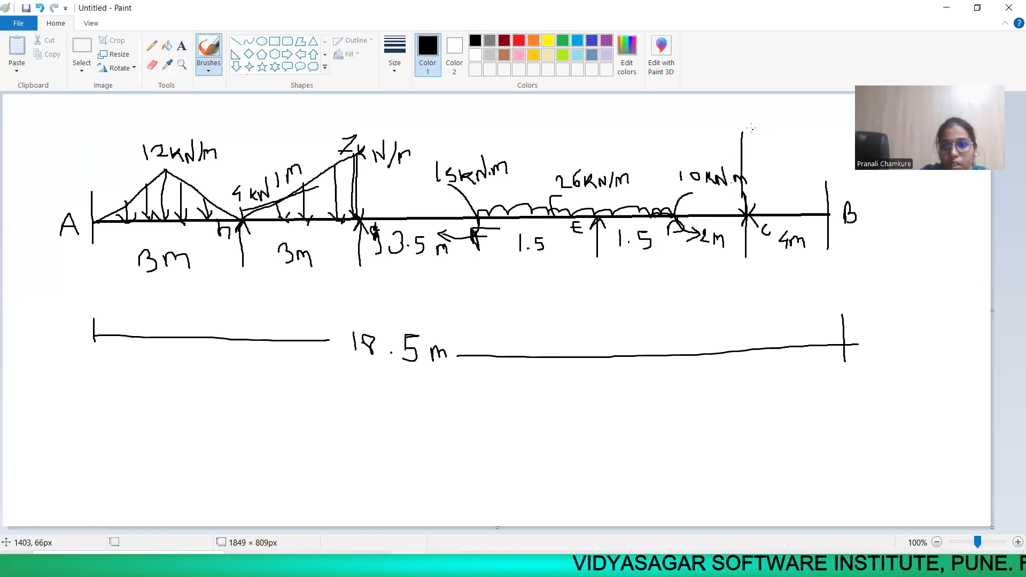
pyautogui.moveTo(747, 126)
pyautogui.mouseDown()
pyautogui.moveTo(792, 124)
pyautogui.moveTo(789, 105)
pyautogui.mouseUp()
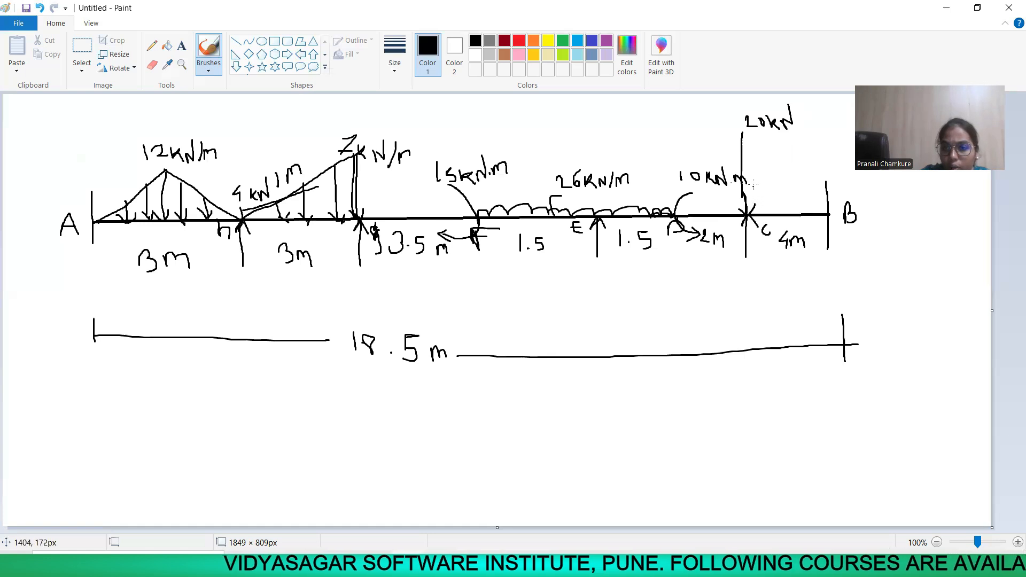
# Sketch a 10 kN/m triangular load with arrows tapering from C to B, and add a short vertical mark beside E
pyautogui.moveTo(748, 167); pyautogui.dragTo(749, 217)
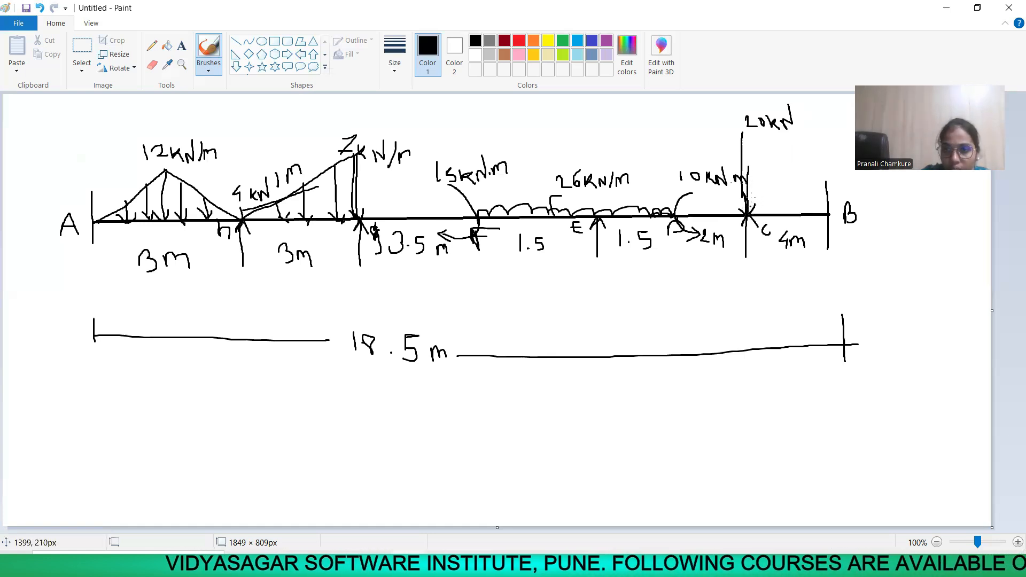
pyautogui.moveTo(748, 168); pyautogui.dragTo(807, 212)
pyautogui.moveTo(762, 177)
pyautogui.mouseDown()
pyautogui.moveTo(828, 215)
pyautogui.moveTo(746, 165)
pyautogui.mouseUp()
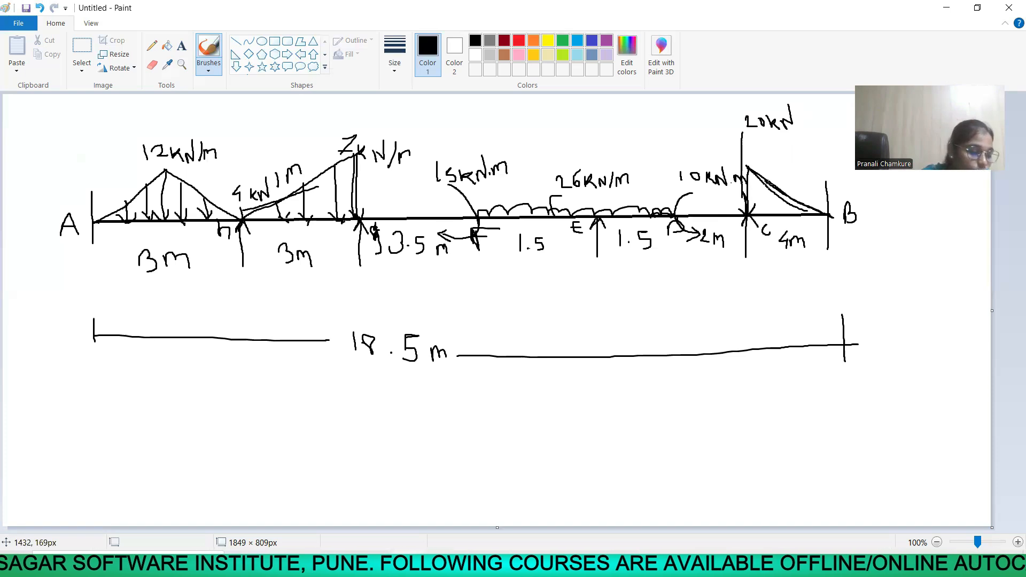
pyautogui.moveTo(760, 151)
pyautogui.mouseDown()
pyautogui.moveTo(758, 160)
pyautogui.moveTo(768, 153)
pyautogui.moveTo(789, 167)
pyautogui.moveTo(797, 147)
pyautogui.moveTo(807, 170)
pyautogui.moveTo(829, 162)
pyautogui.mouseUp()
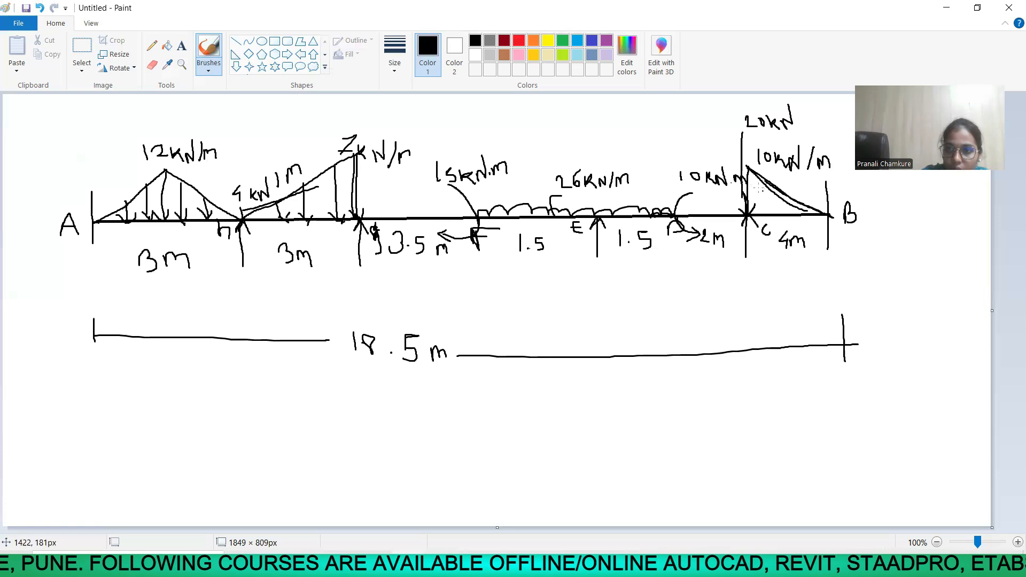
pyautogui.moveTo(767, 181)
pyautogui.mouseDown()
pyautogui.moveTo(769, 213)
pyautogui.moveTo(789, 214)
pyautogui.mouseUp()
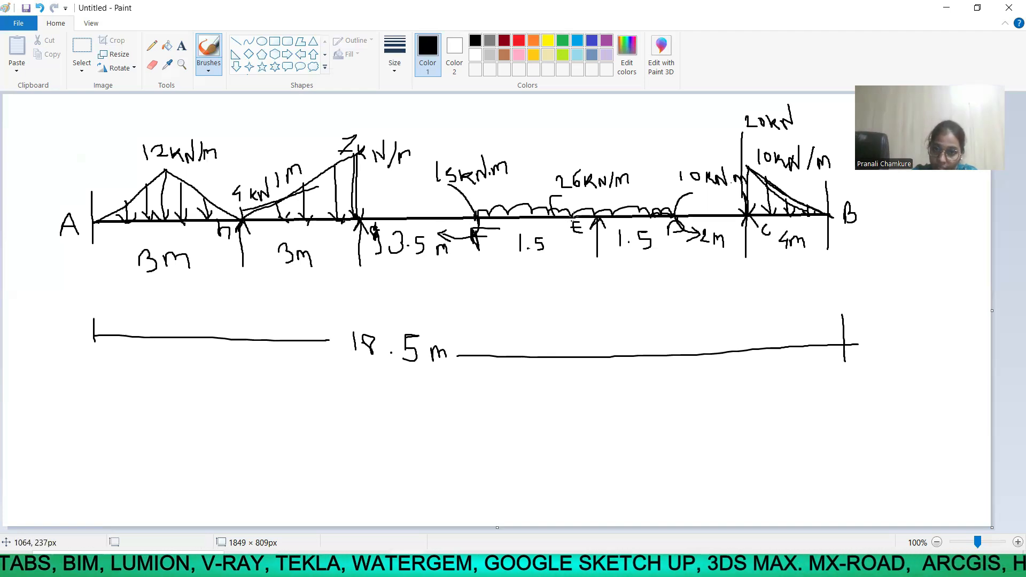
pyautogui.moveTo(571, 224)
pyautogui.mouseDown()
pyautogui.moveTo(572, 214)
pyautogui.moveTo(572, 230)
pyautogui.mouseUp()
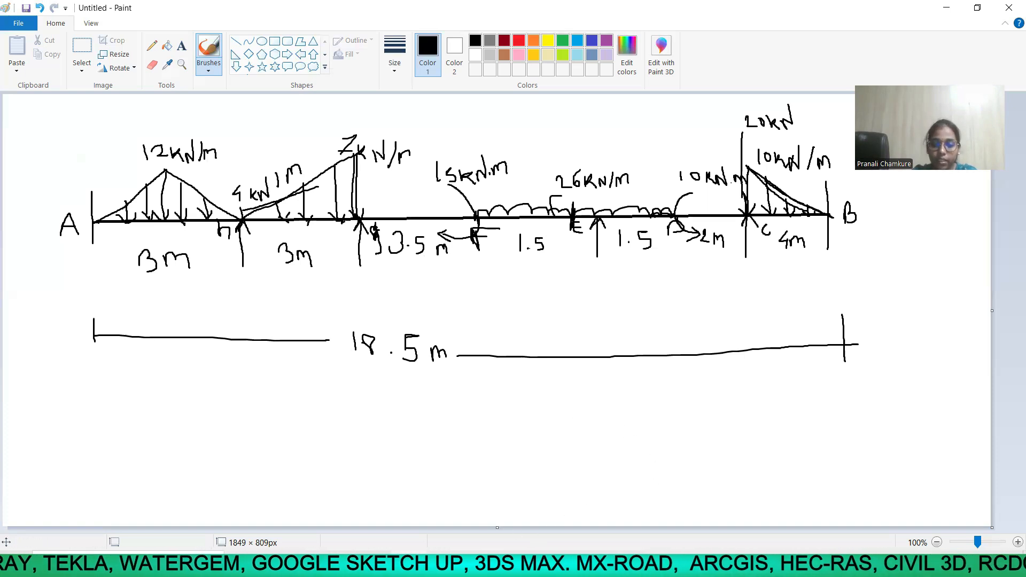
# Switch back to STAAD.Pro, close the Snap Node/Beam grid and define node 1 at X 0, Y 0, Z 0 in the Nodes table
pyautogui.hotkey('alt', 'Tab')
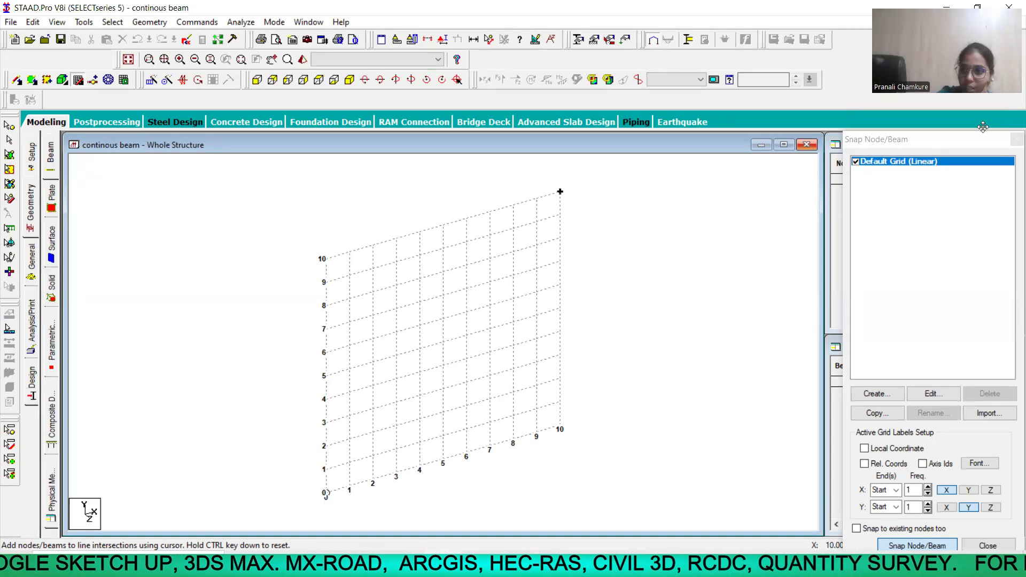
pyautogui.click(1015, 140)
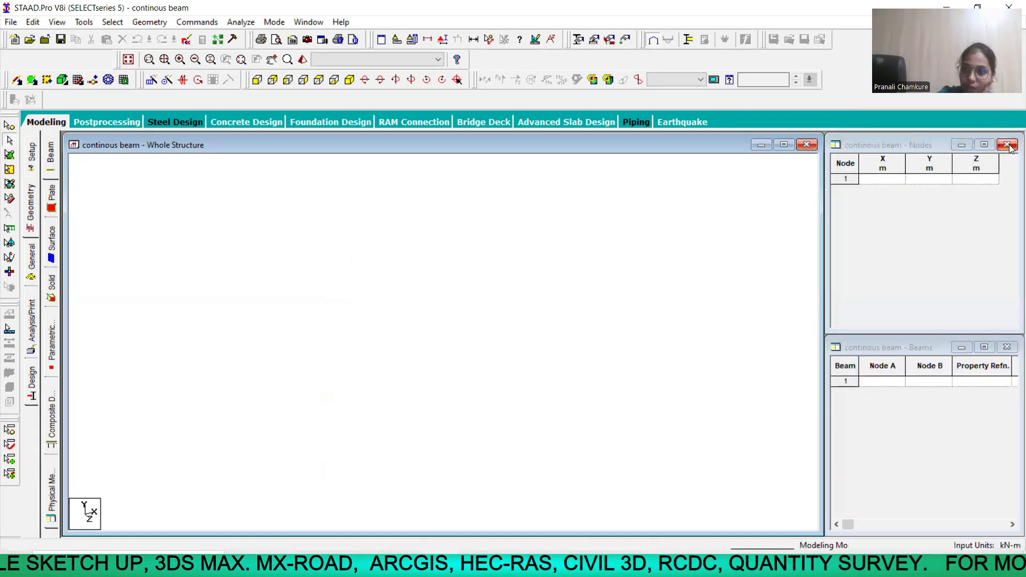
pyautogui.click(887, 180)
pyautogui.write('0')
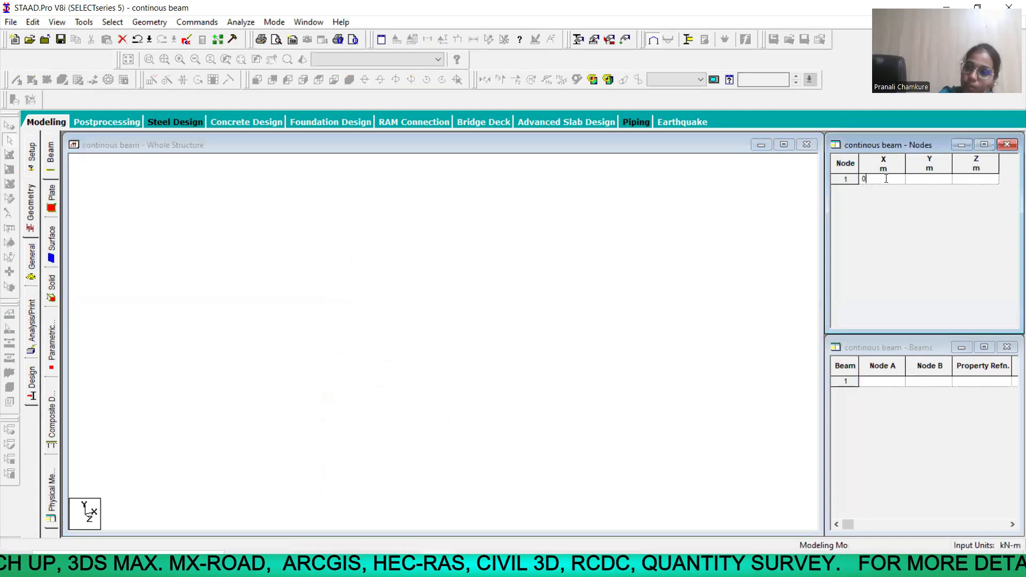
pyautogui.press('Tab')
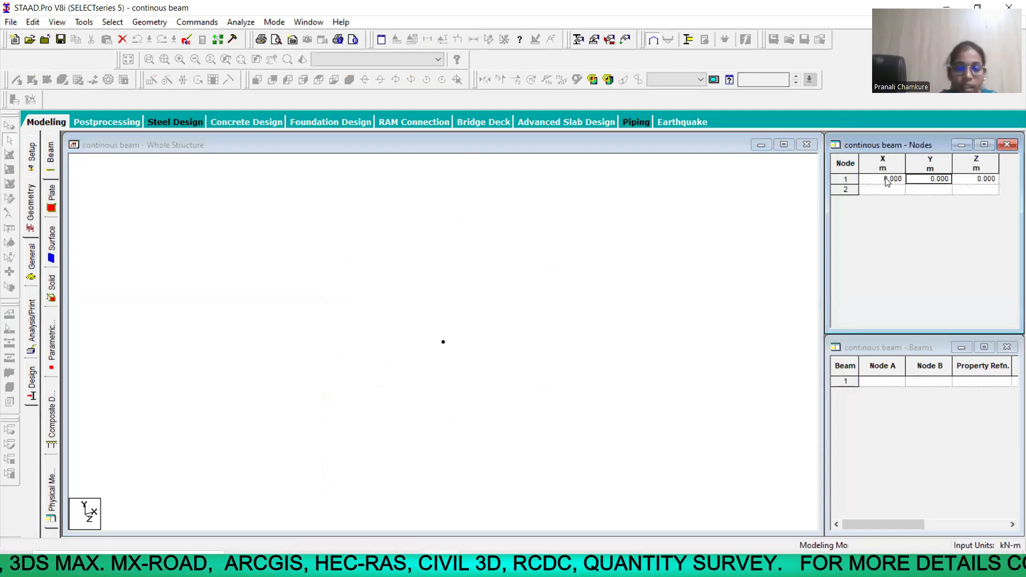
pyautogui.click(888, 190)
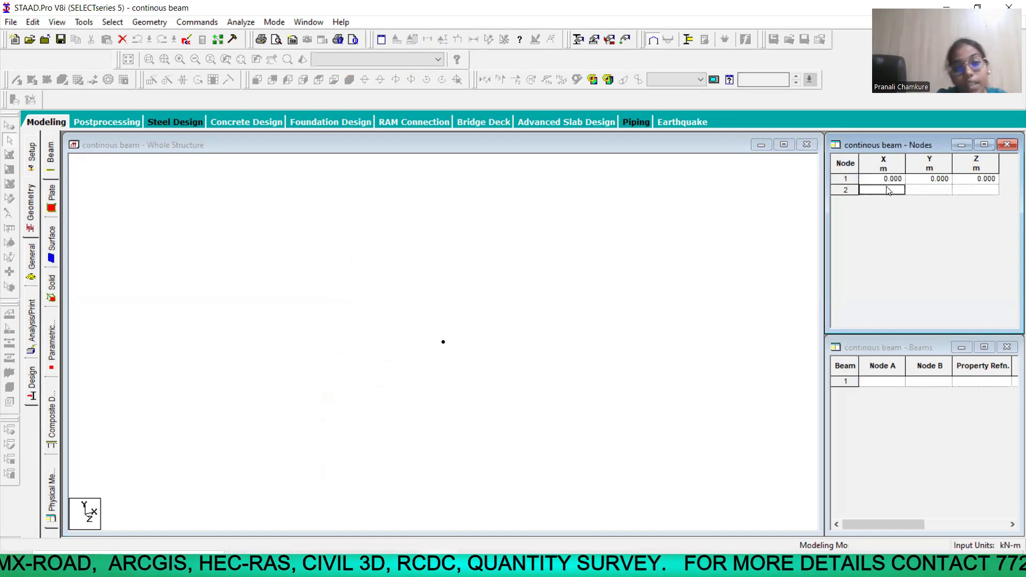
# Define node 2 at X 3 m and node 3 at X 6 m in the Nodes table
pyautogui.click(575, 246)
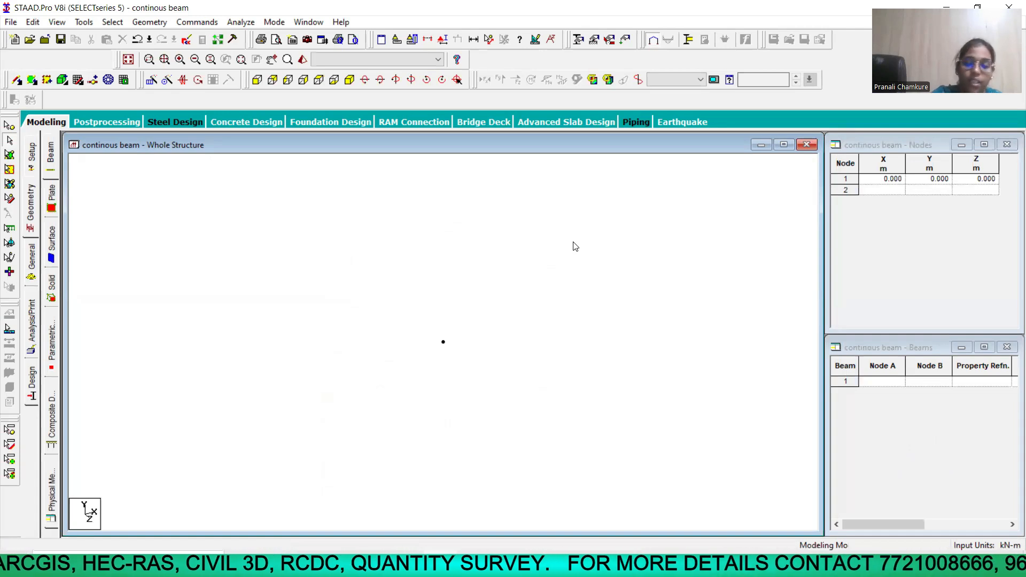
pyautogui.click(884, 193)
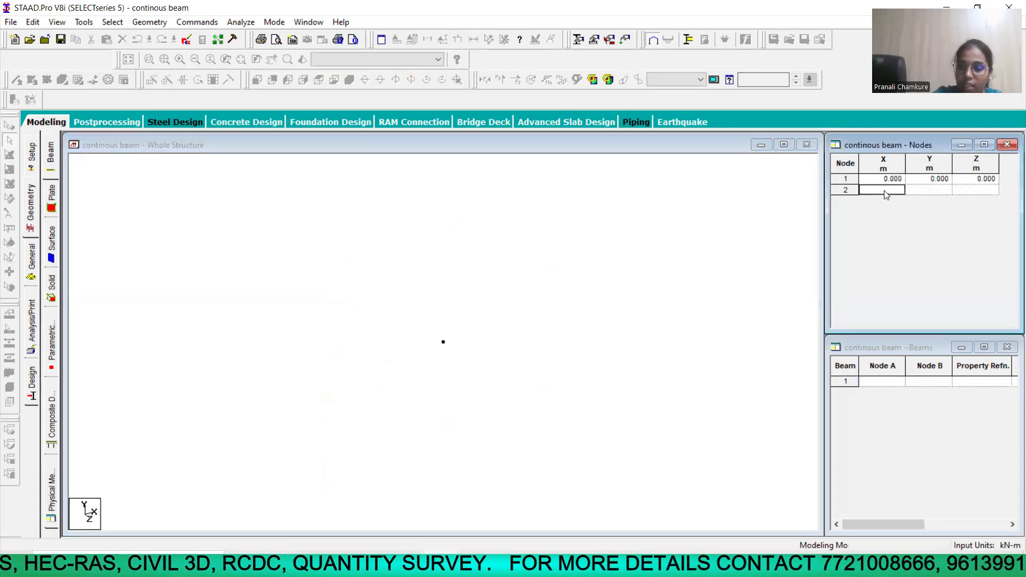
pyautogui.write('3')
pyautogui.press('Tab')
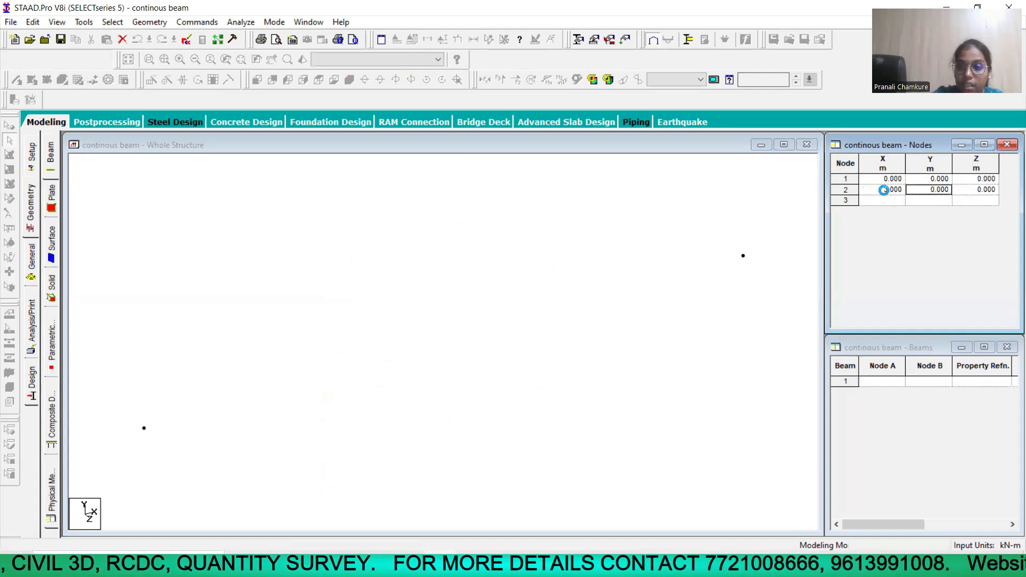
pyautogui.click(881, 201)
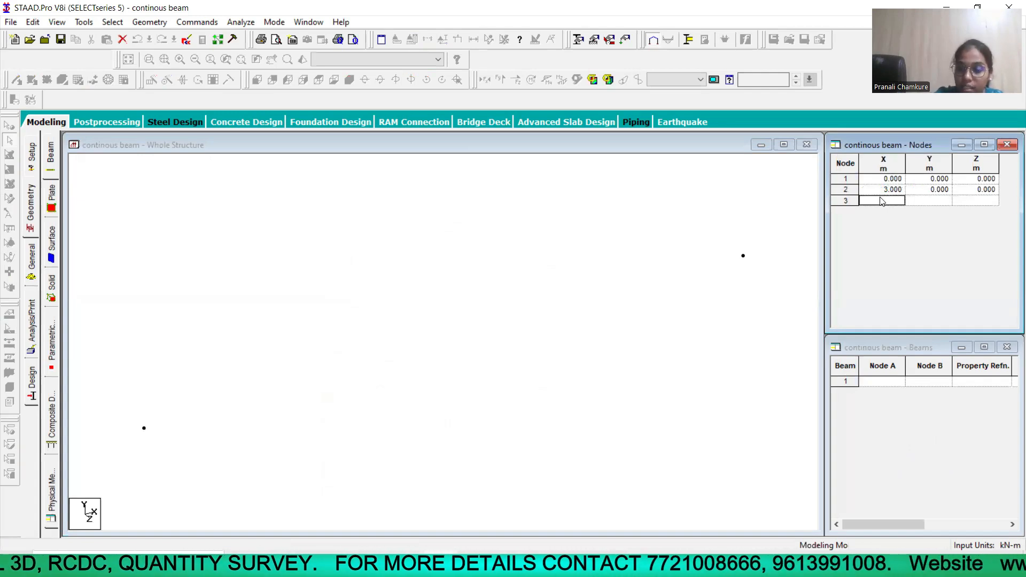
pyautogui.write('6')
pyautogui.press('Tab')
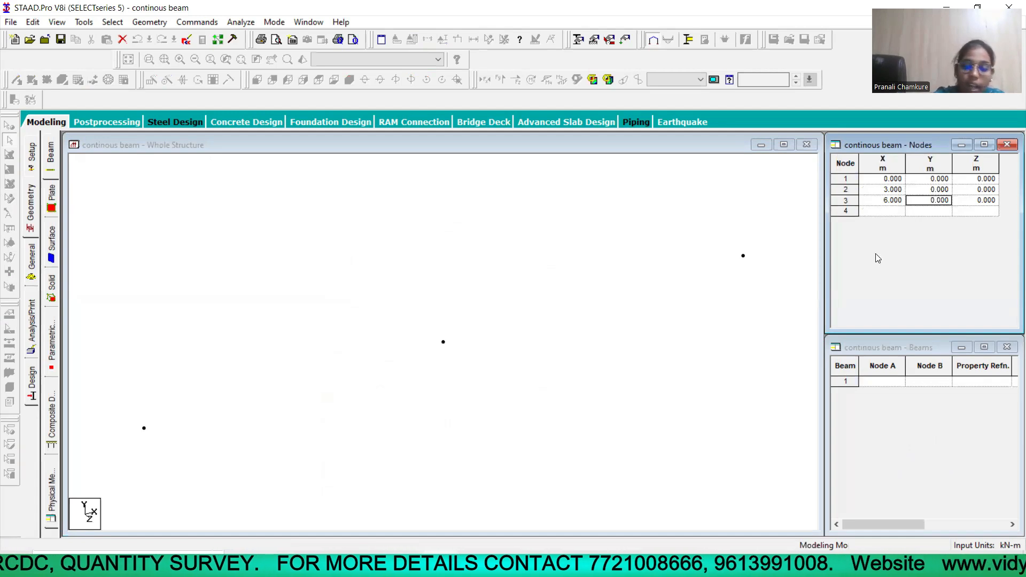
# Switch to Paint, draw a line beneath the first two 3 m spans labelled 6, and write 0 below point A
pyautogui.click(408, 562)
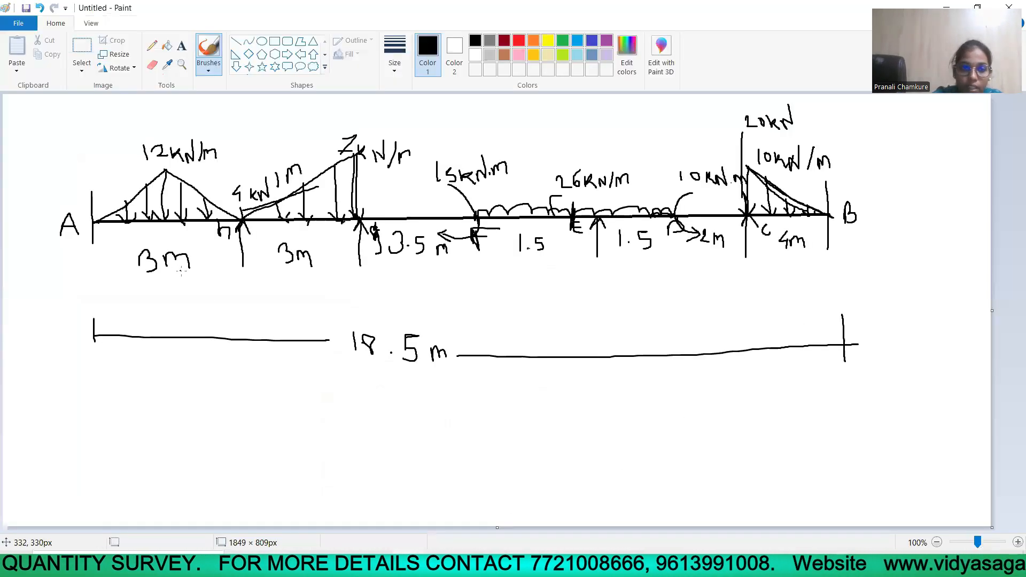
pyautogui.moveTo(122, 291); pyautogui.dragTo(359, 295)
pyautogui.moveTo(236, 312); pyautogui.dragTo(238, 317)
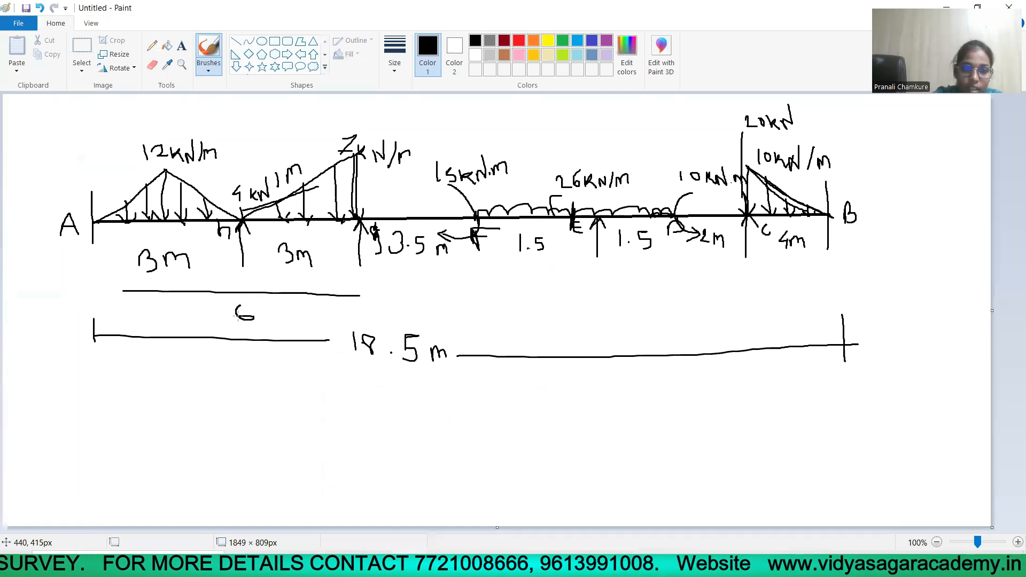
pyautogui.moveTo(97, 255)
pyautogui.mouseDown()
pyautogui.moveTo(92, 276)
pyautogui.moveTo(96, 255)
pyautogui.mouseUp()
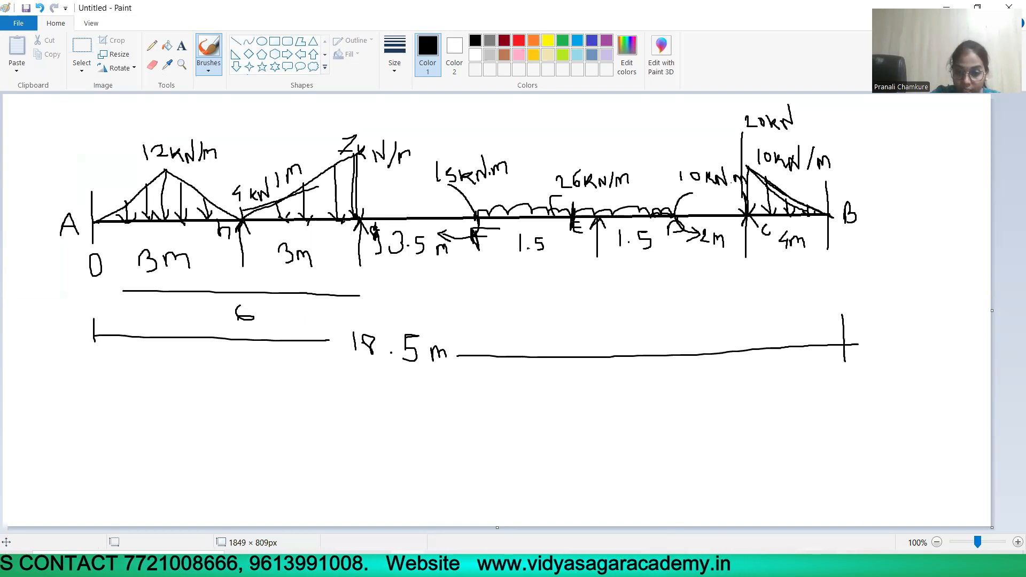
# Switch back to STAAD.Pro and define node 4 at X 9.5 m and node 5 at X 11 m
pyautogui.hotkey('alt', 'Tab')
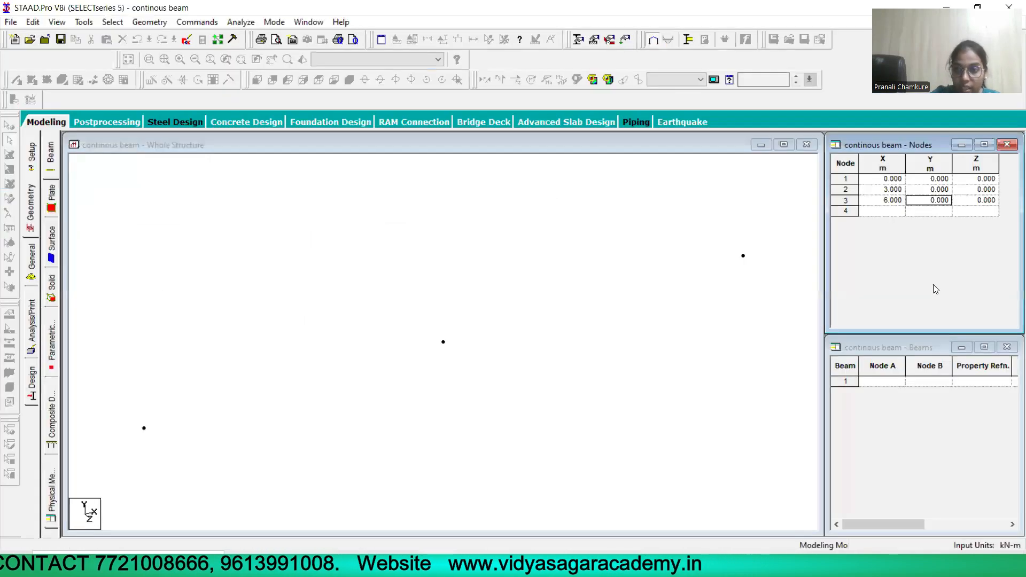
pyautogui.click(891, 213)
pyautogui.write('9.5')
pyautogui.press('Tab')
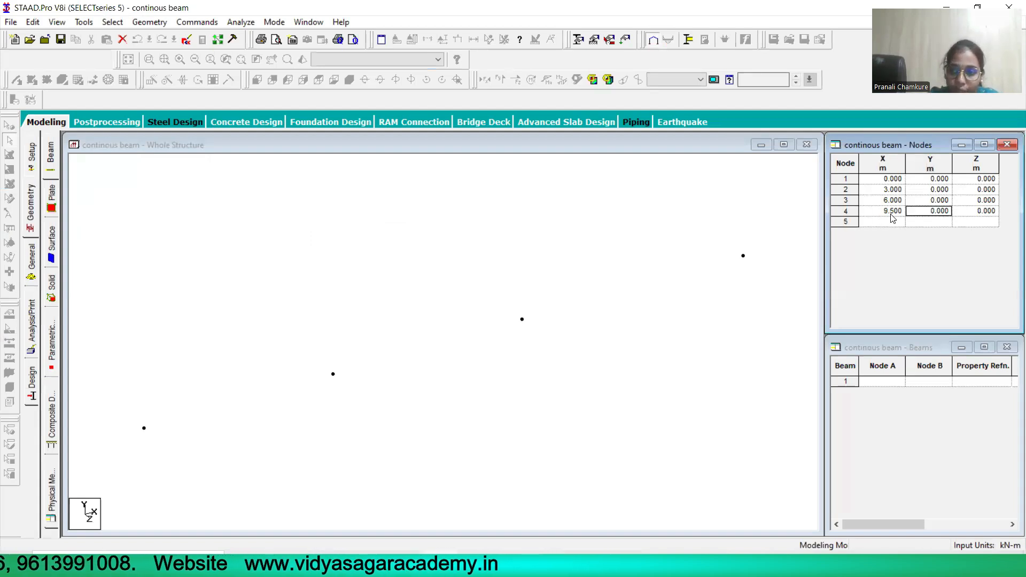
pyautogui.click(885, 222)
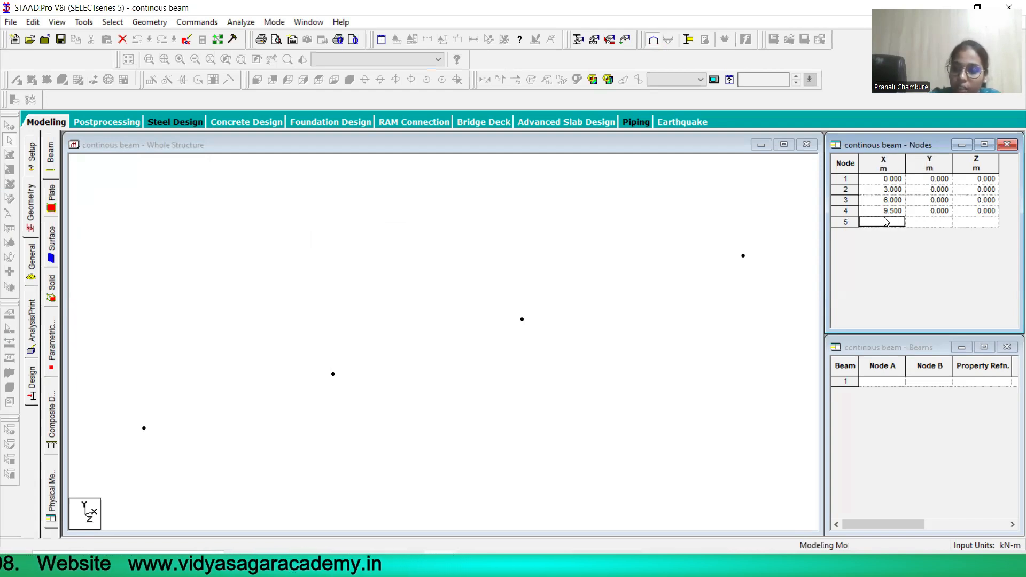
pyautogui.write('11')
pyautogui.press('Tab')
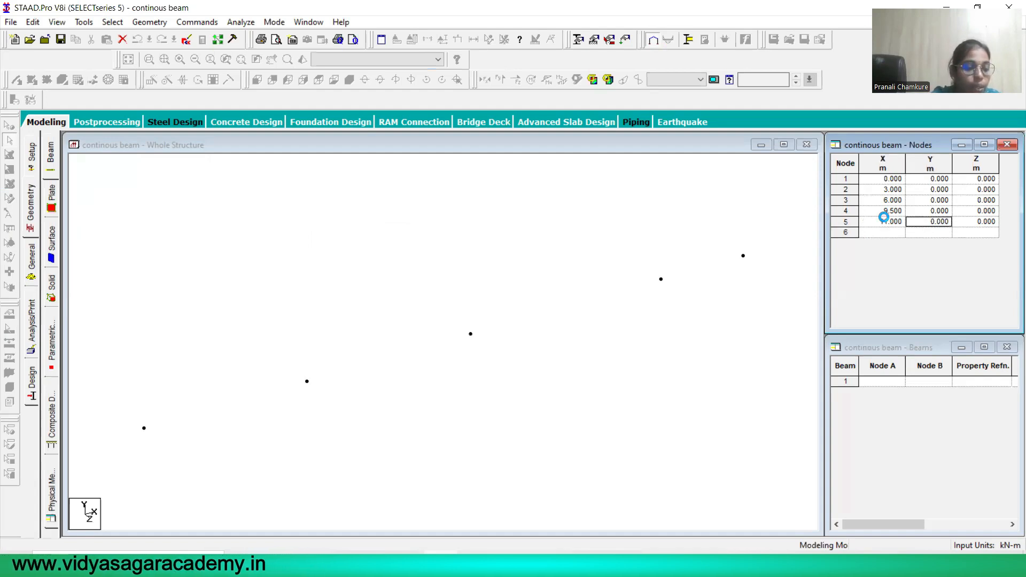
# Add node 6 at X 12 m, and correct its X coordinate to 12.5 m
pyautogui.click(885, 233)
pyautogui.write('12')
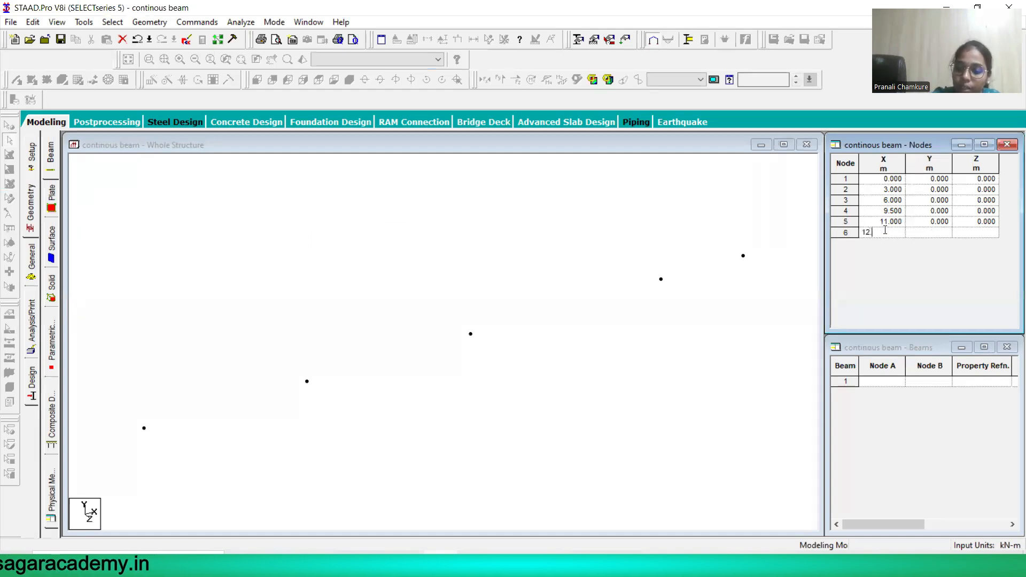
pyautogui.press('Tab')
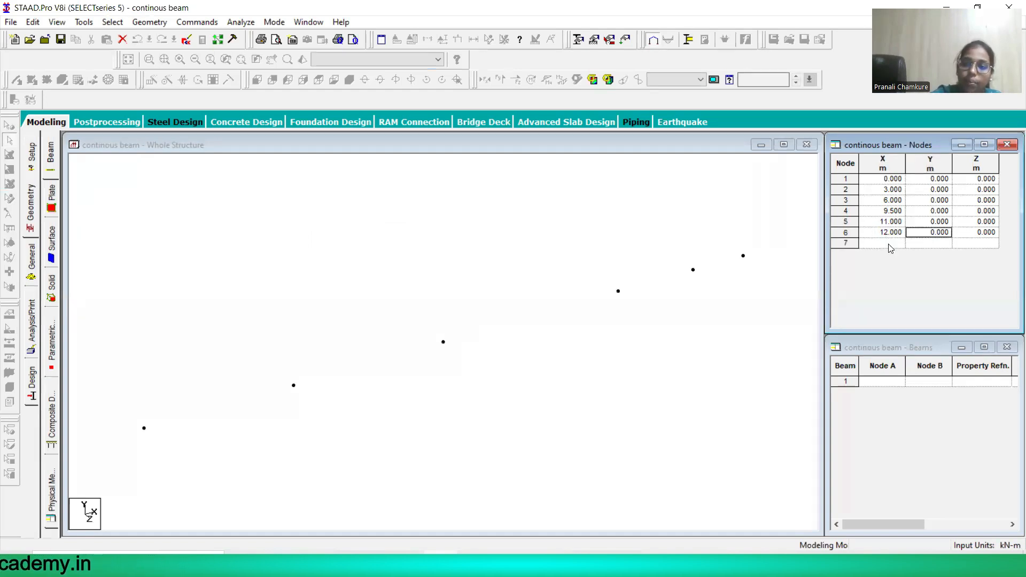
pyautogui.click(891, 247)
pyautogui.click(888, 235)
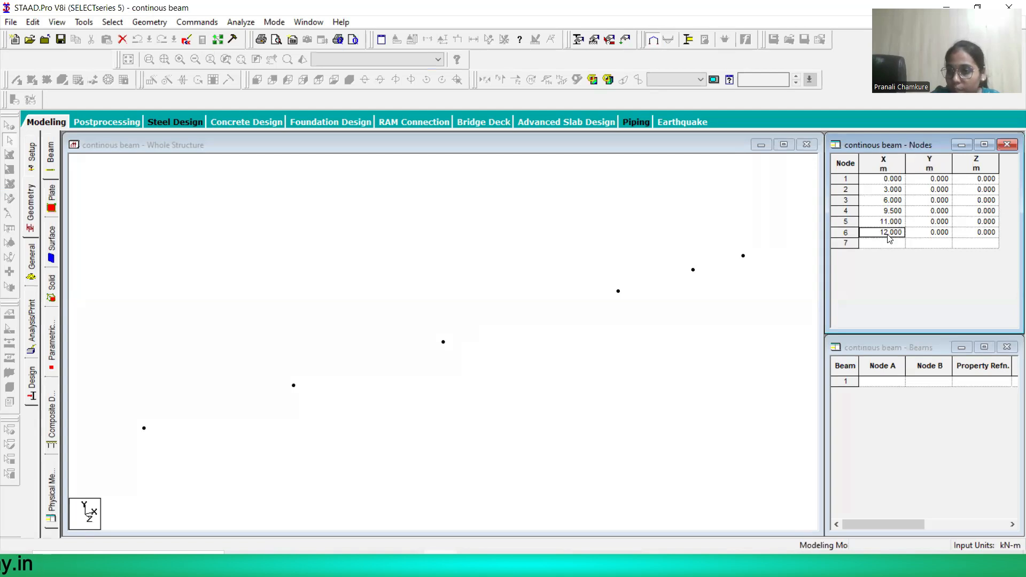
pyautogui.click(891, 233)
pyautogui.moveTo(893, 232); pyautogui.dragTo(859, 232)
pyautogui.write('1')
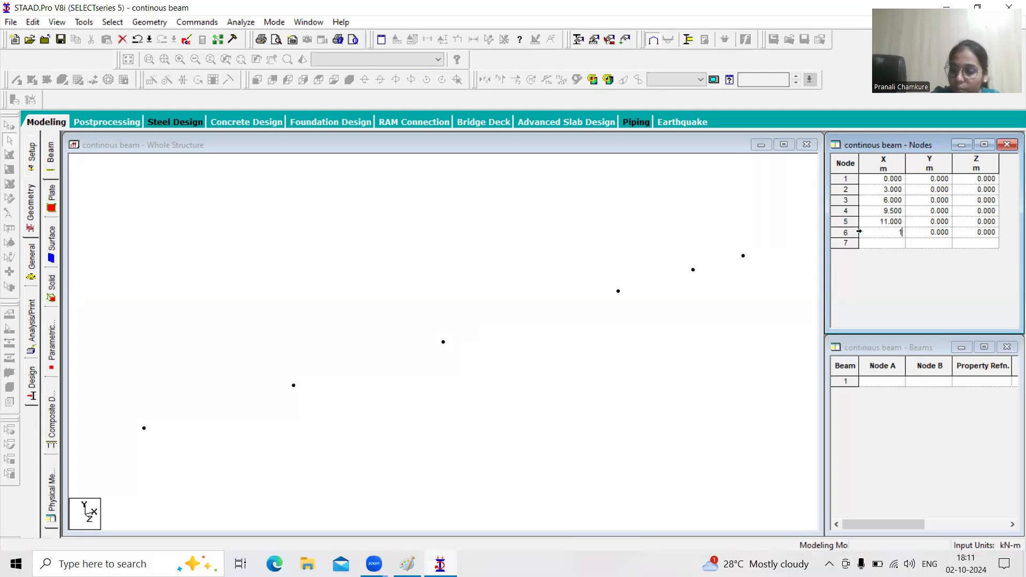
pyautogui.press('Tab')
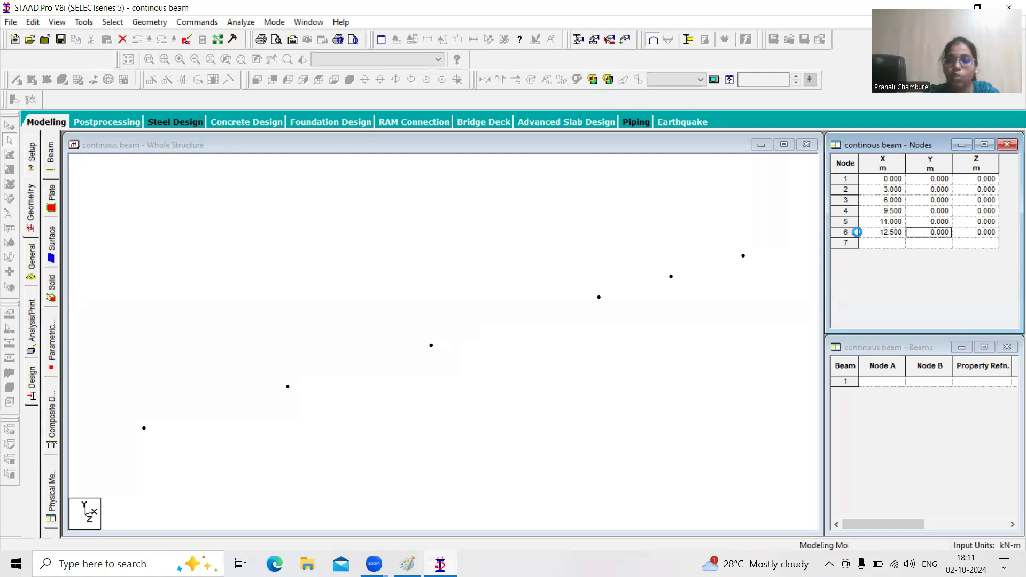
# Define node 7 at X 14.5 m and node 8 at X 18.5 m in the Nodes table
pyautogui.click(883, 241)
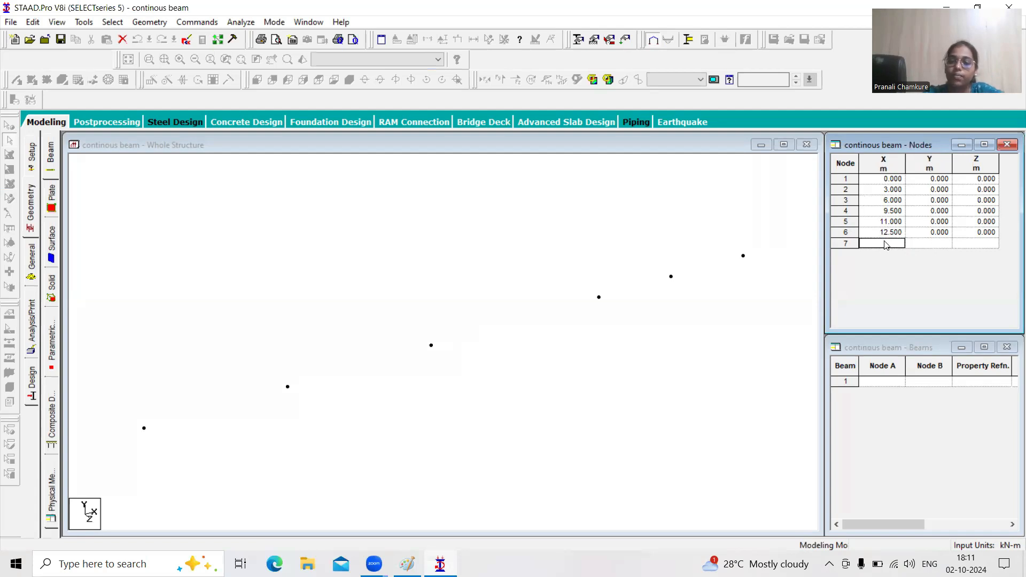
pyautogui.write('14.5')
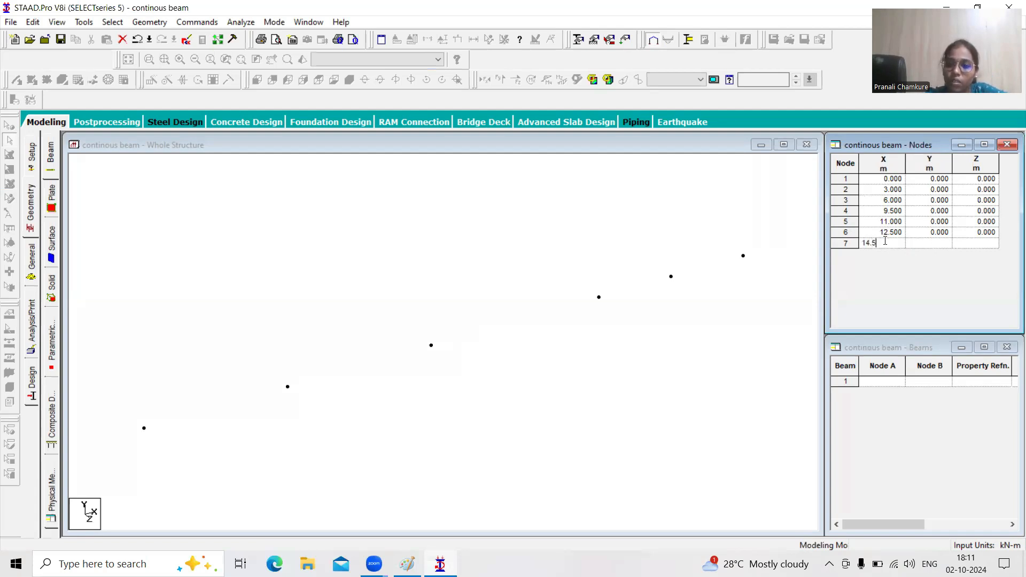
pyautogui.press('Tab')
pyautogui.click(886, 254)
pyautogui.write('18.5')
pyautogui.press('Tab')
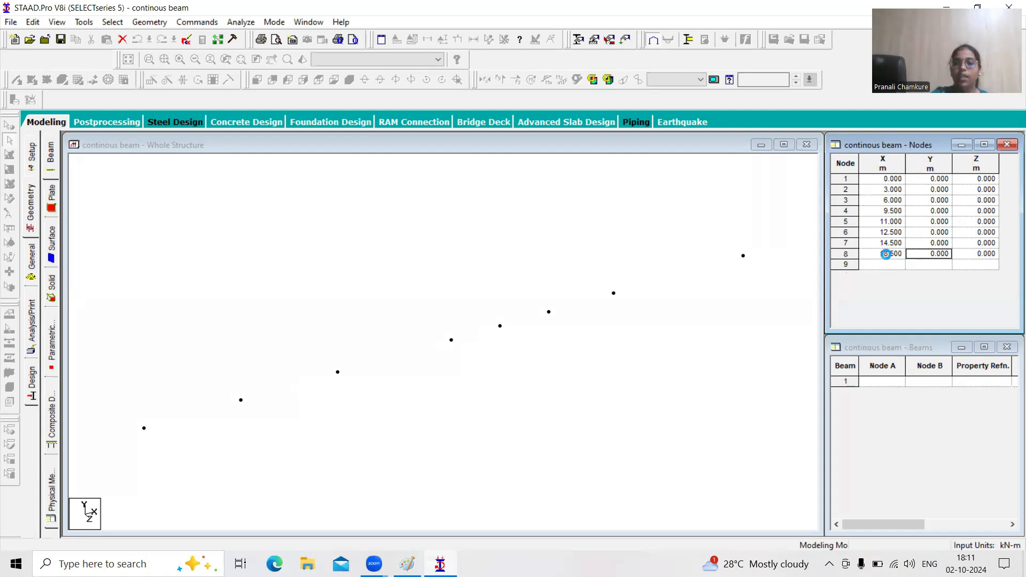
# Add a single beam running from node 1 through the intermediate nodes to node 8
pyautogui.click(627, 319)
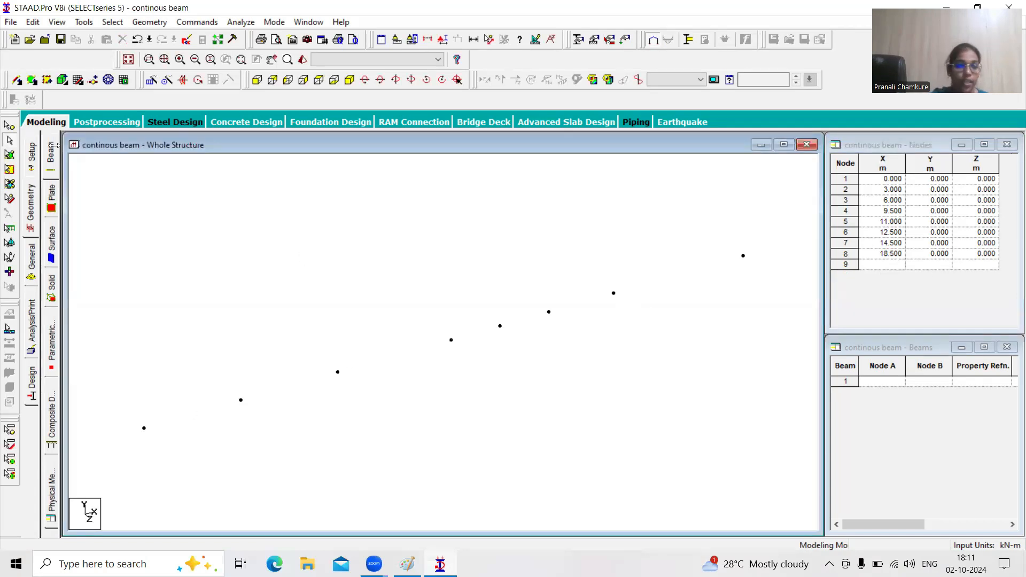
pyautogui.click(16, 81)
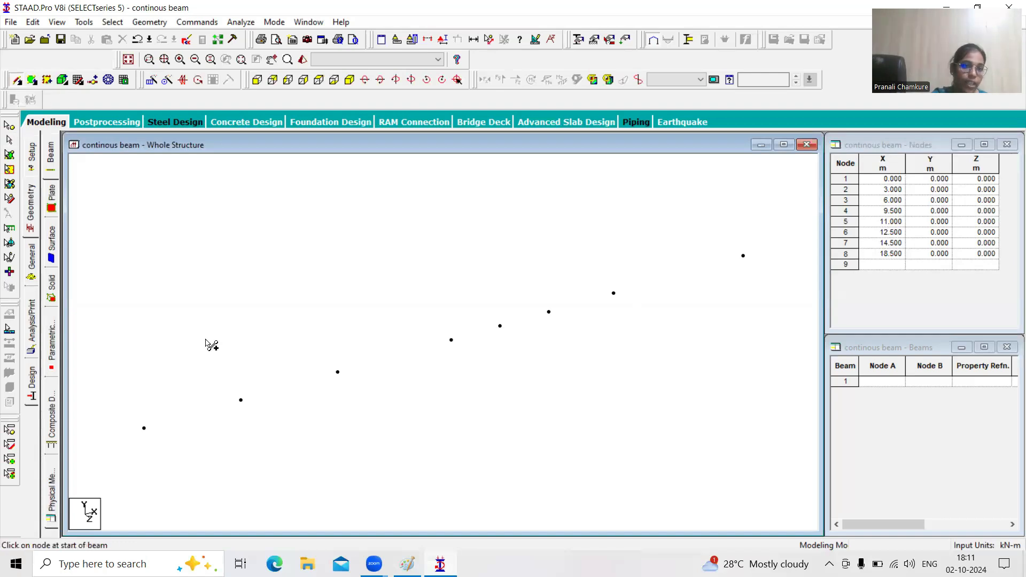
pyautogui.moveTo(145, 428); pyautogui.dragTo(743, 255)
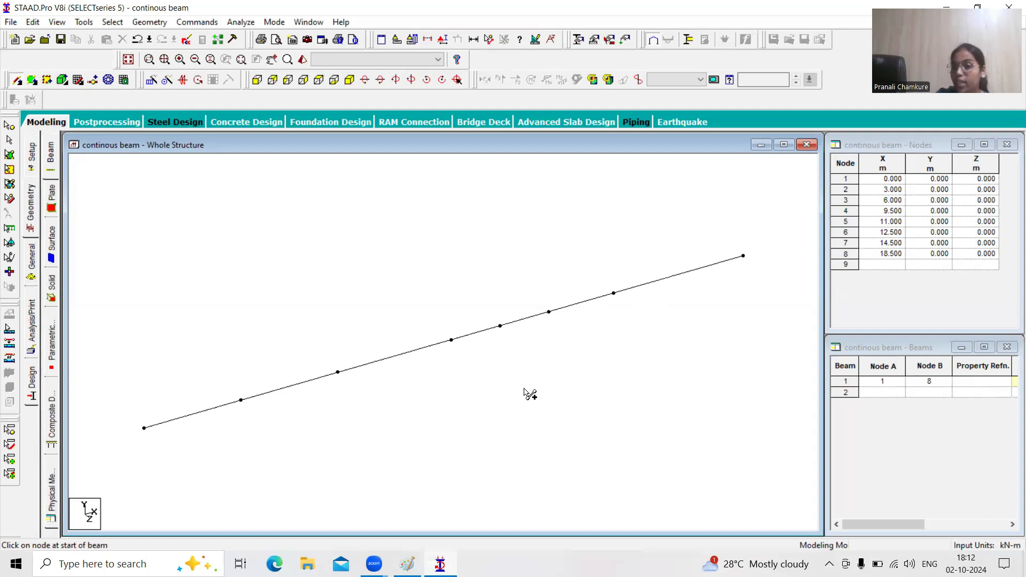
# Display the node-to-node distances for the first three spans, from node 1 to node 4
pyautogui.click(492, 41)
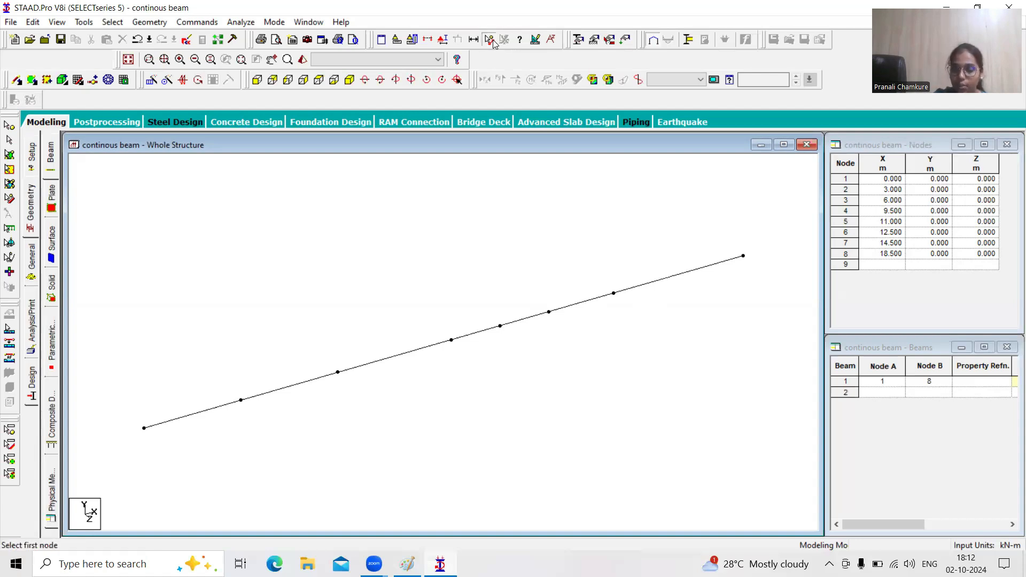
pyautogui.click(144, 428)
pyautogui.click(241, 400)
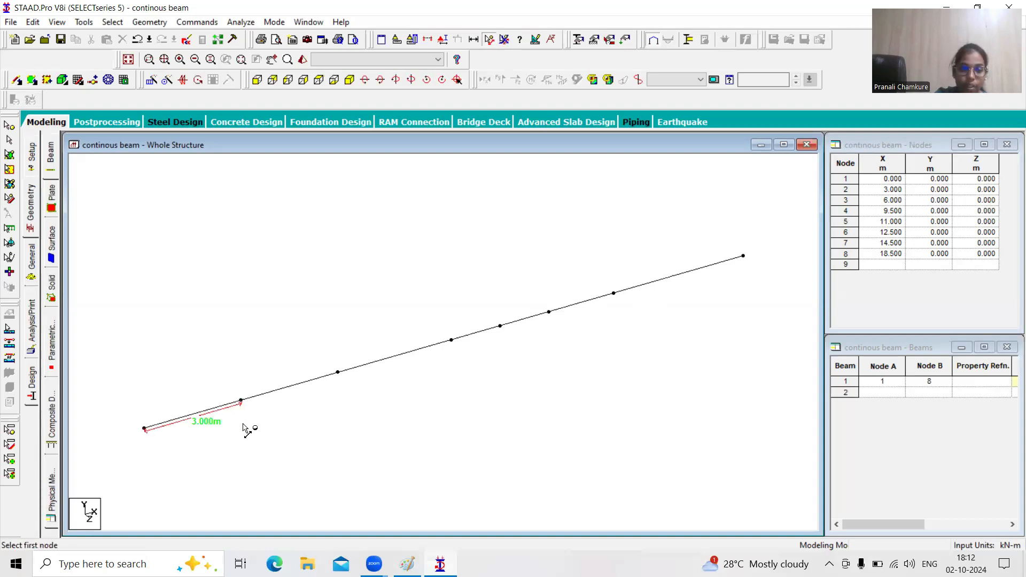
pyautogui.click(241, 400)
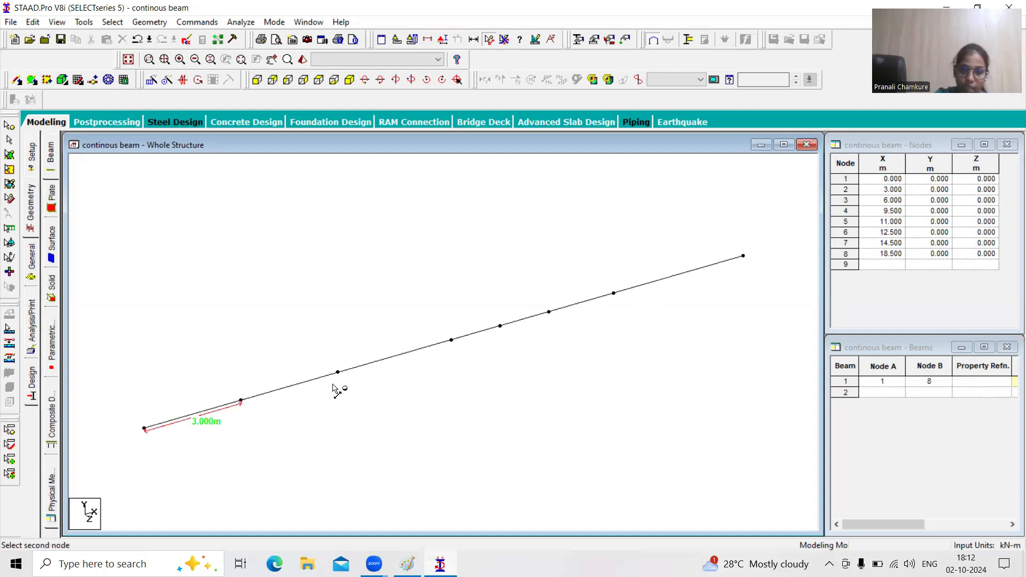
pyautogui.click(337, 371)
pyautogui.click(338, 373)
pyautogui.click(451, 340)
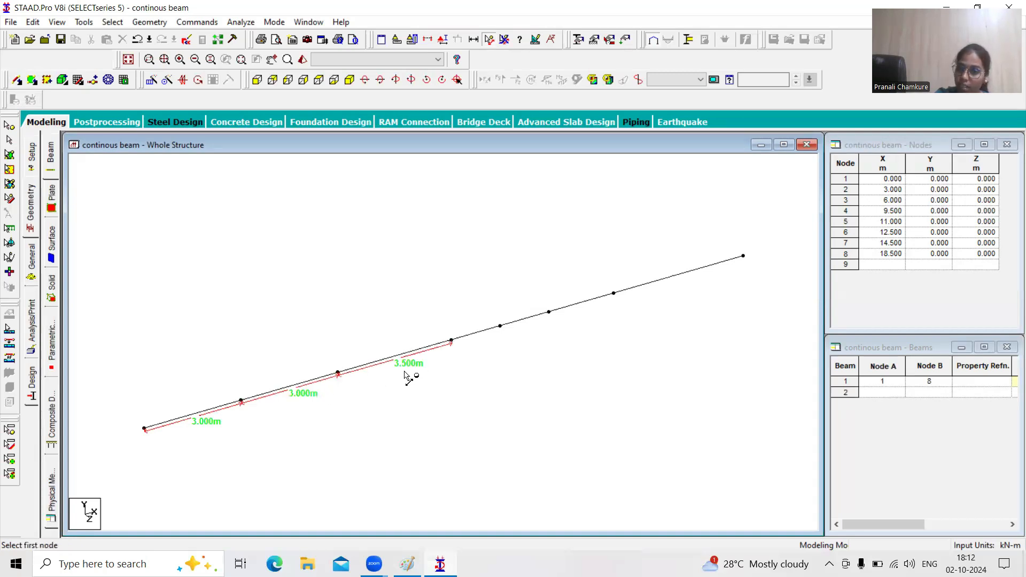
# Display the node-to-node distances for the remaining spans from node 4 to node 8, and decline the auto save
pyautogui.click(452, 340)
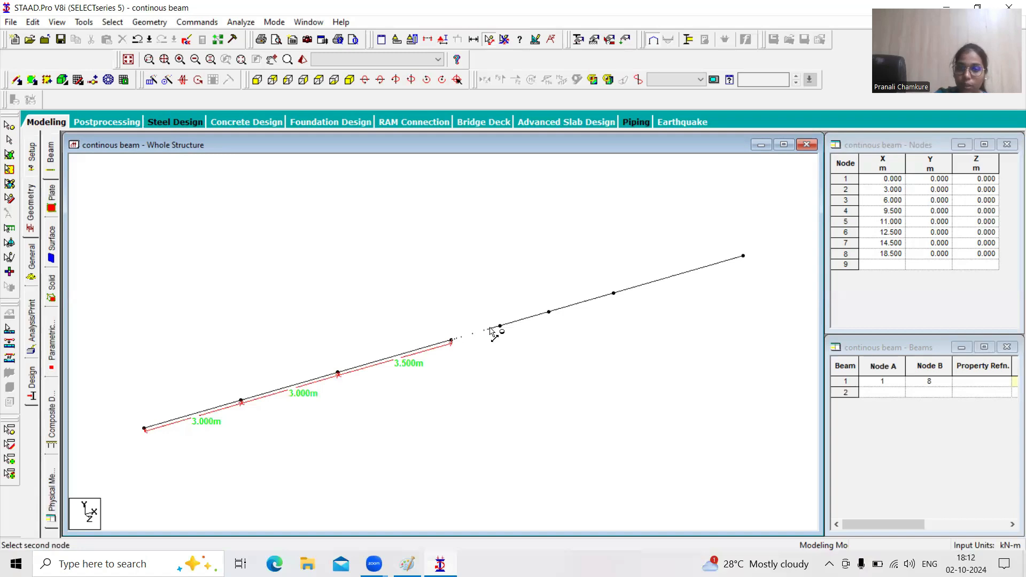
pyautogui.click(500, 325)
pyautogui.click(500, 327)
pyautogui.click(548, 312)
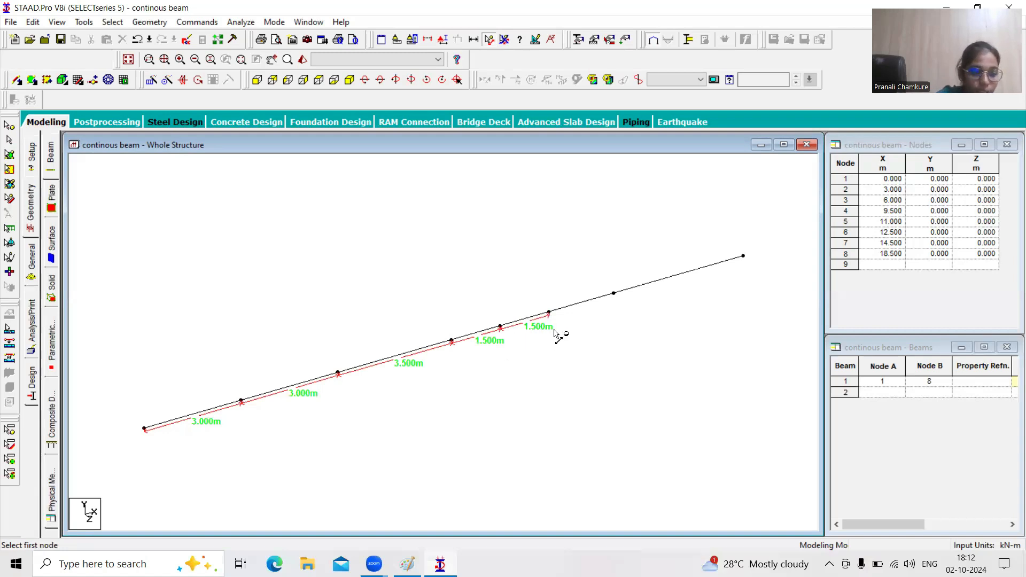
pyautogui.click(548, 312)
pyautogui.click(613, 294)
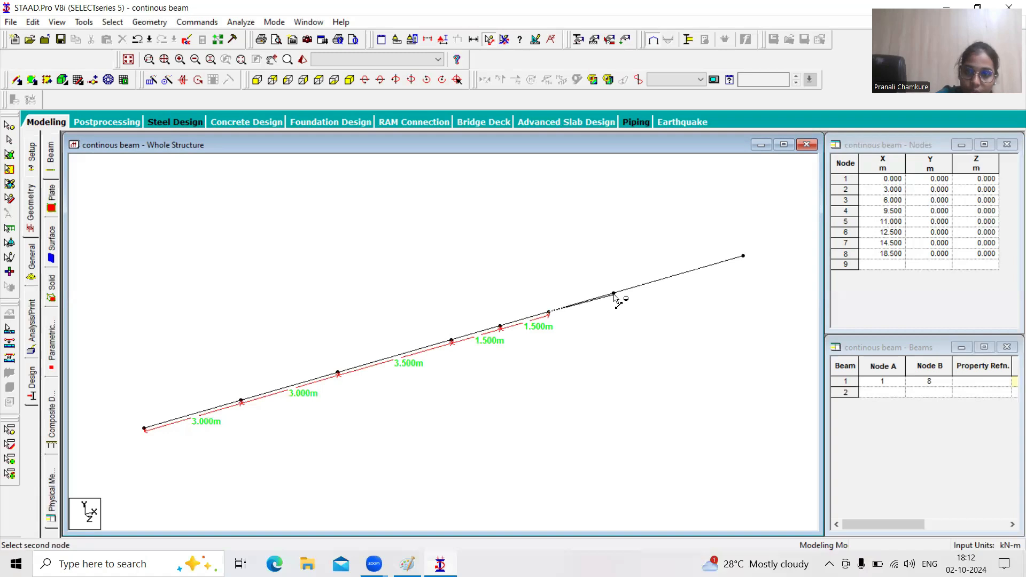
pyautogui.click(613, 293)
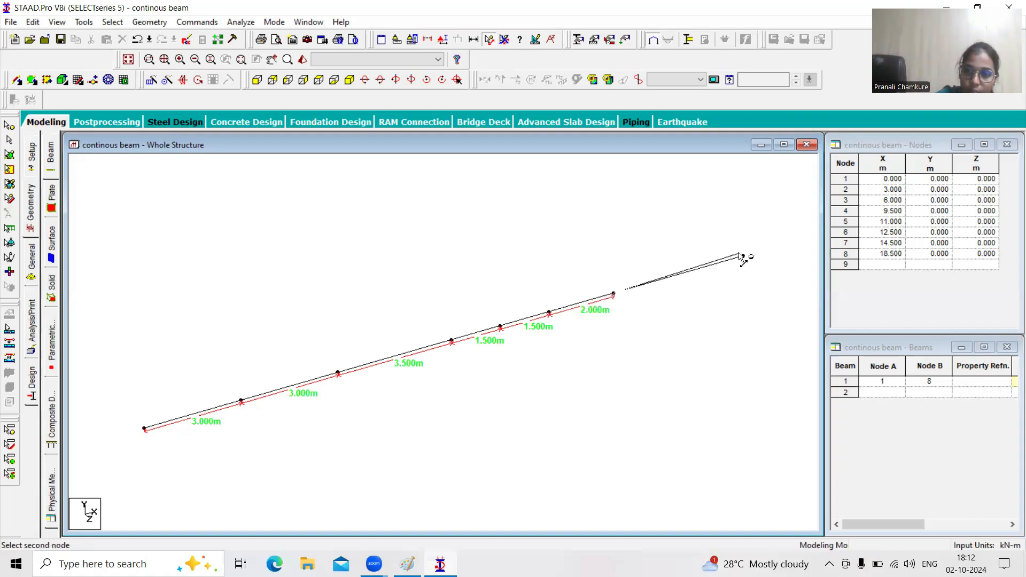
pyautogui.click(742, 256)
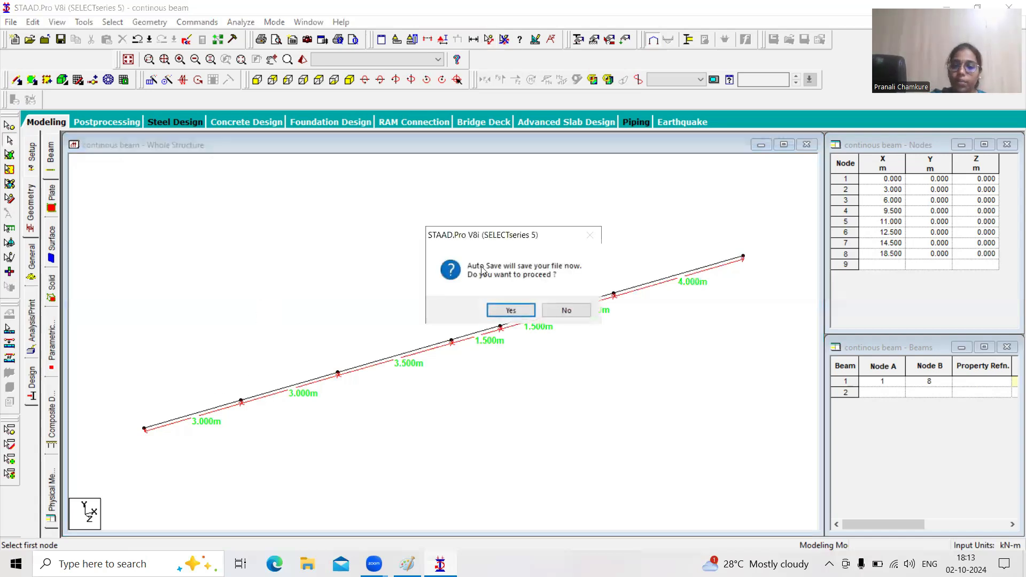
pyautogui.click(566, 311)
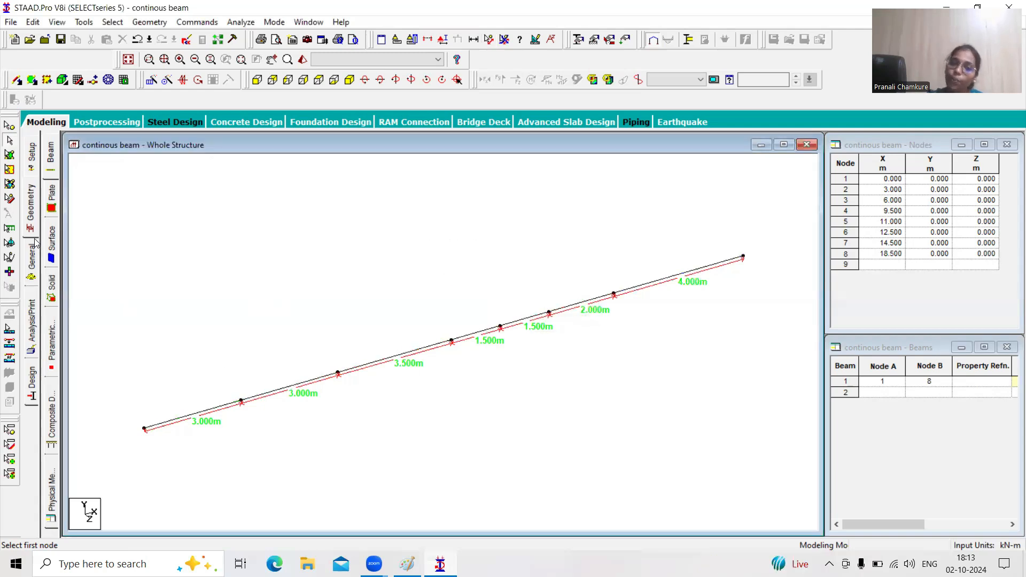
# Define a rectangular concrete section property with YD 0.35 m and ZD 0.3 m
pyautogui.click(32, 255)
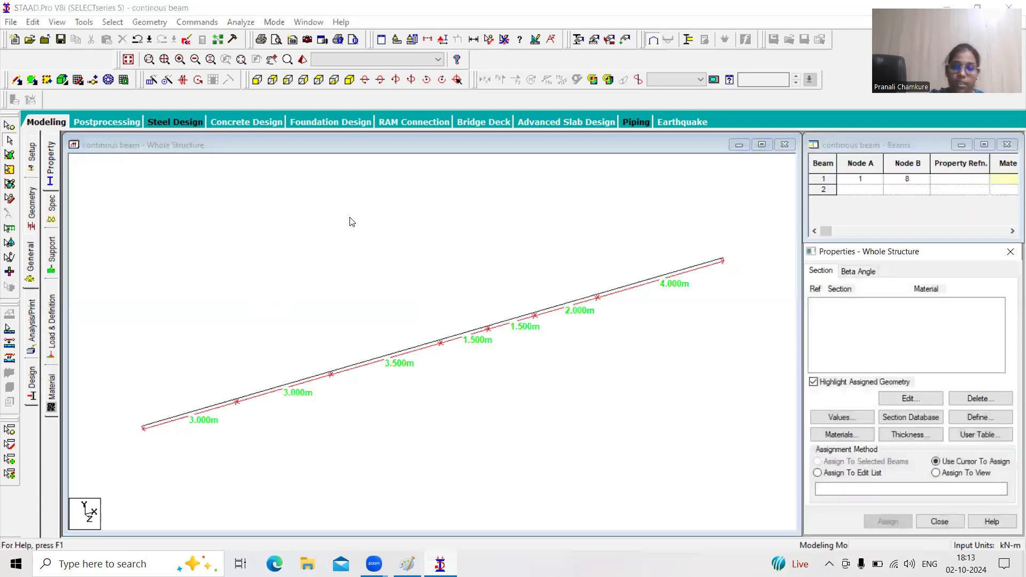
pyautogui.click(979, 417)
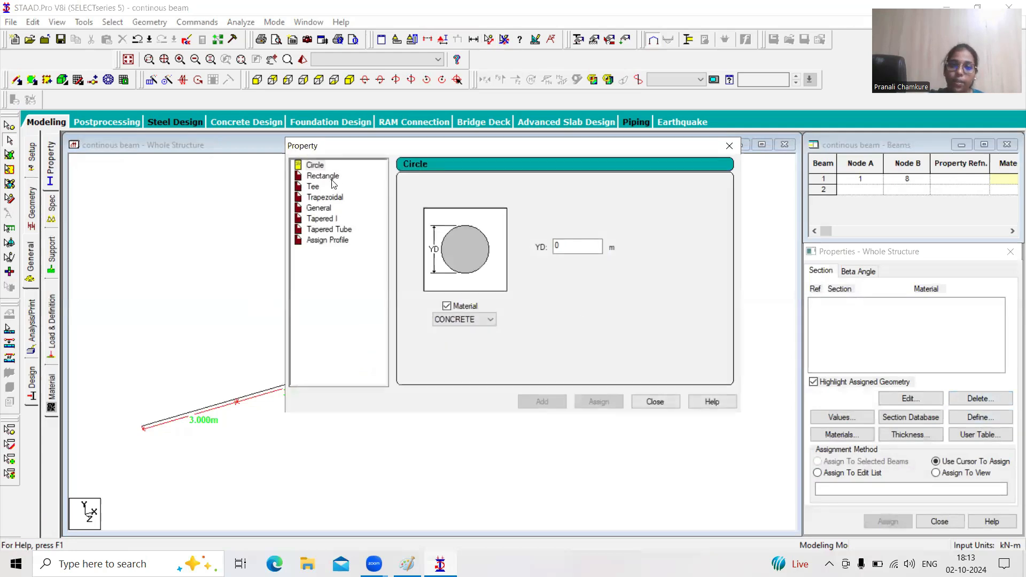
pyautogui.click(331, 178)
pyautogui.click(572, 238)
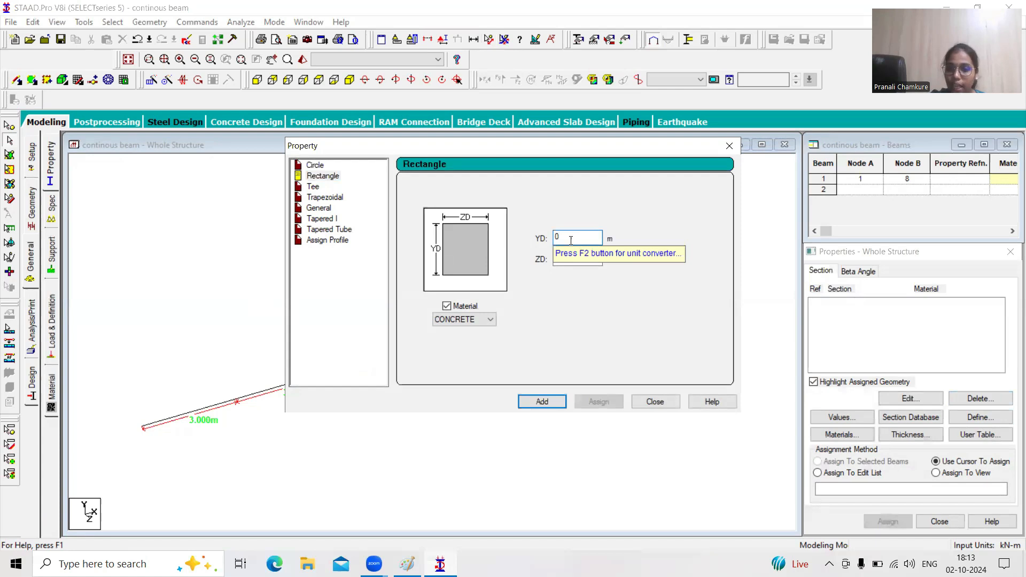
pyautogui.click(567, 259)
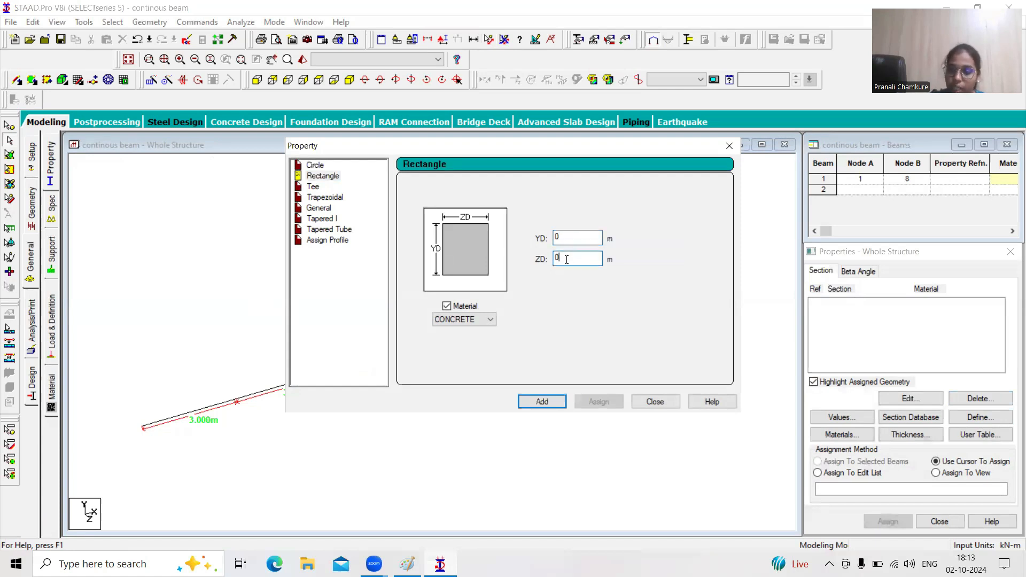
pyautogui.write('3')
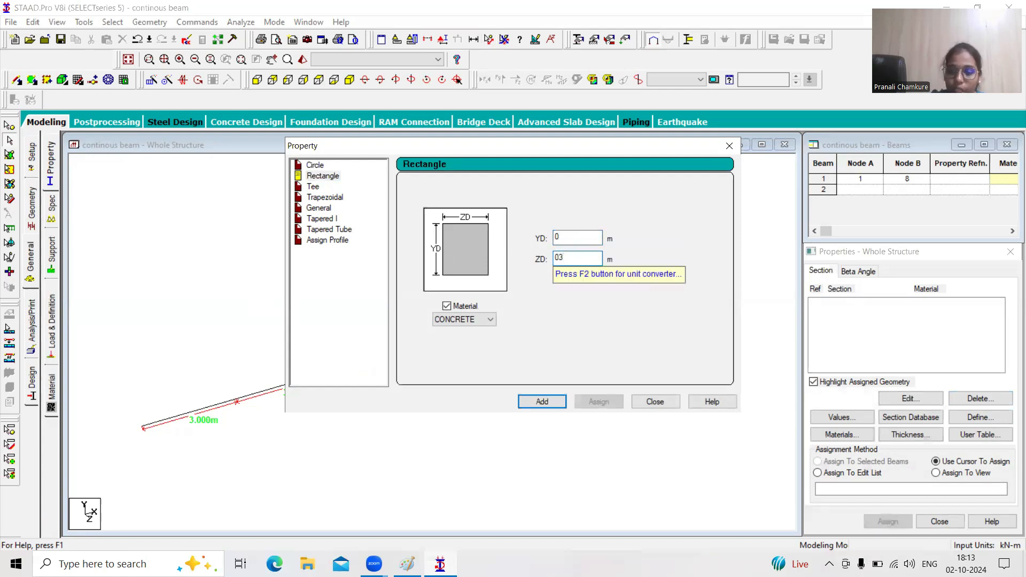
pyautogui.press('BackSpace')
pyautogui.write('.3')
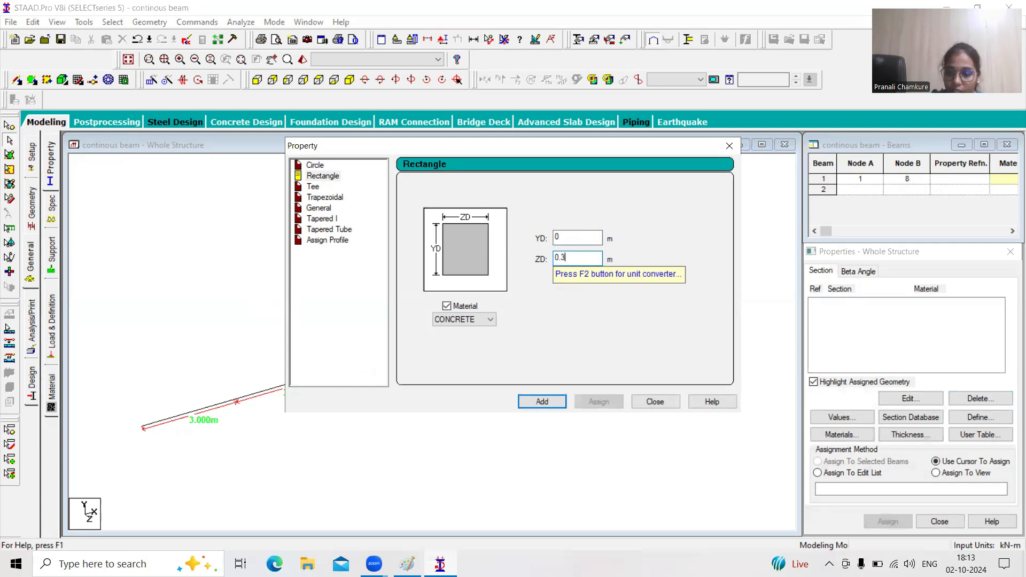
pyautogui.write('2')
pyautogui.click(572, 240)
pyautogui.write('.35')
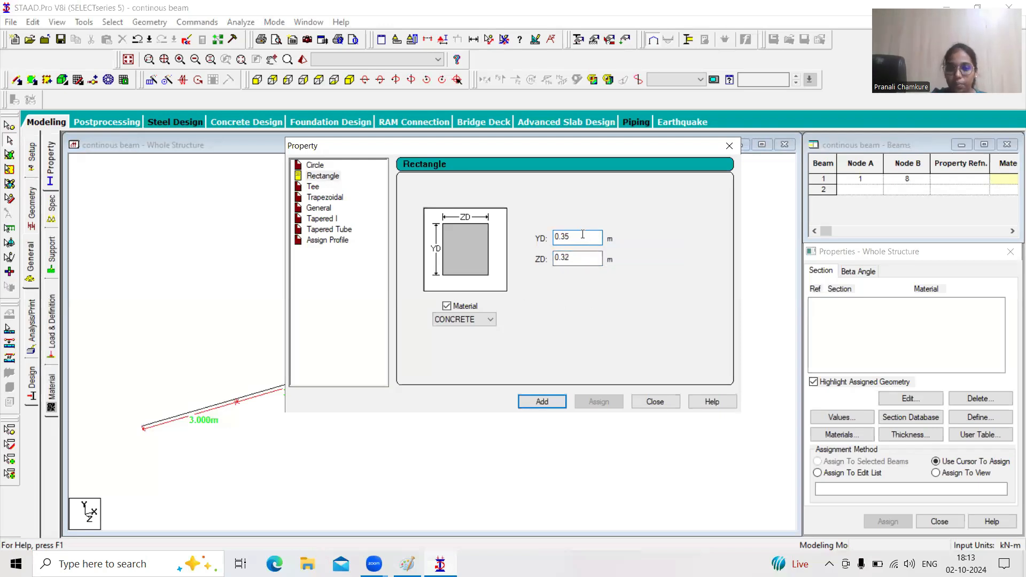
pyautogui.click(574, 260)
pyautogui.press('BackSpace')
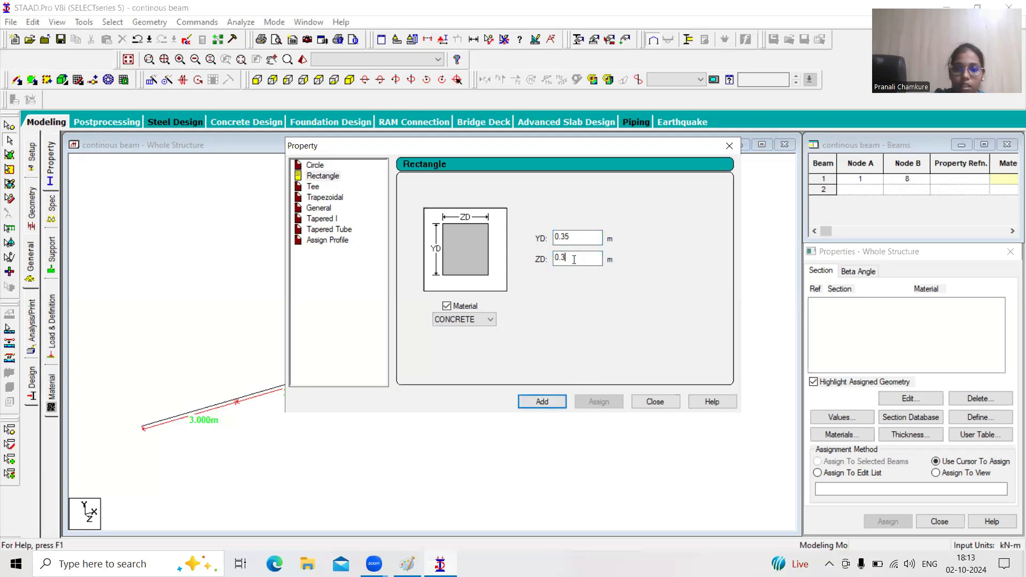
pyautogui.click(554, 403)
pyautogui.click(655, 401)
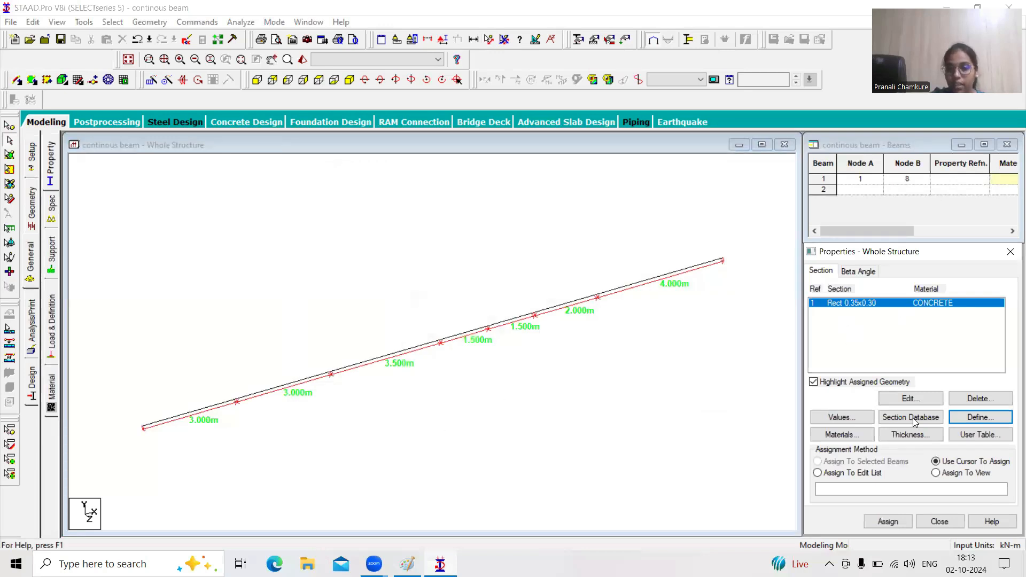
# Assign the Rect 0.35x0.30 section to the whole beam with the Assign To View method
pyautogui.click(958, 475)
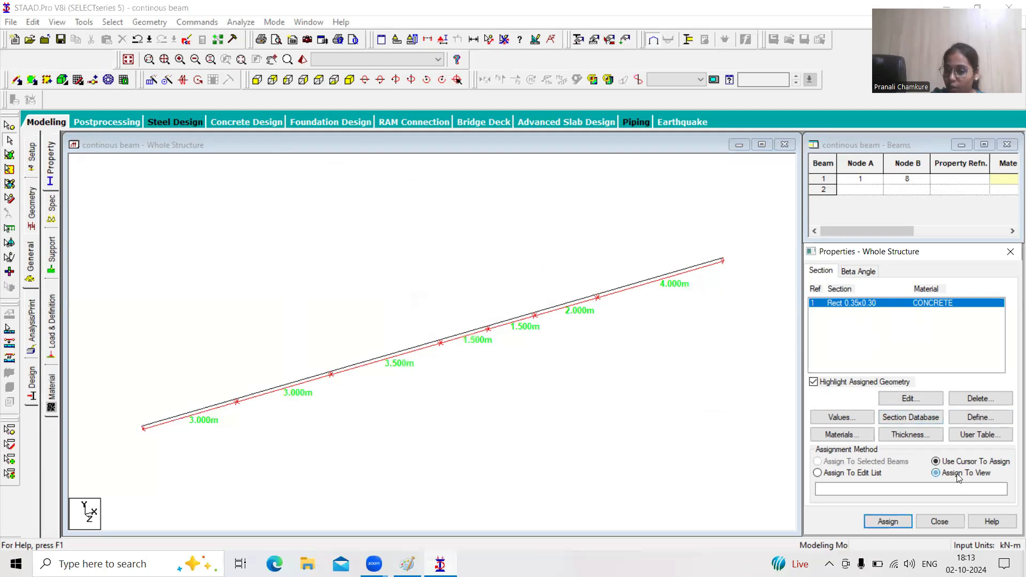
pyautogui.click(887, 521)
pyautogui.click(926, 424)
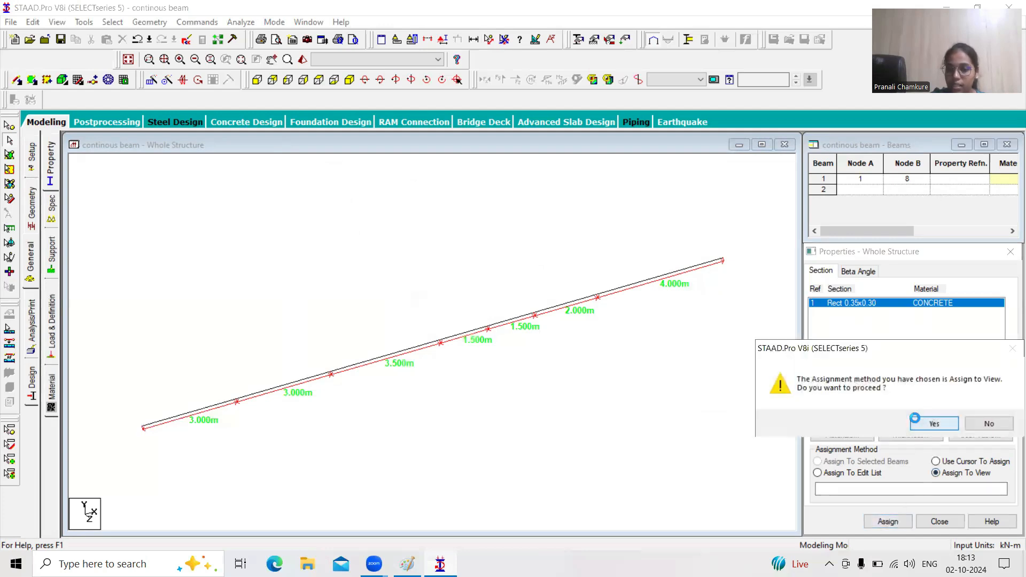
pyautogui.click(601, 411)
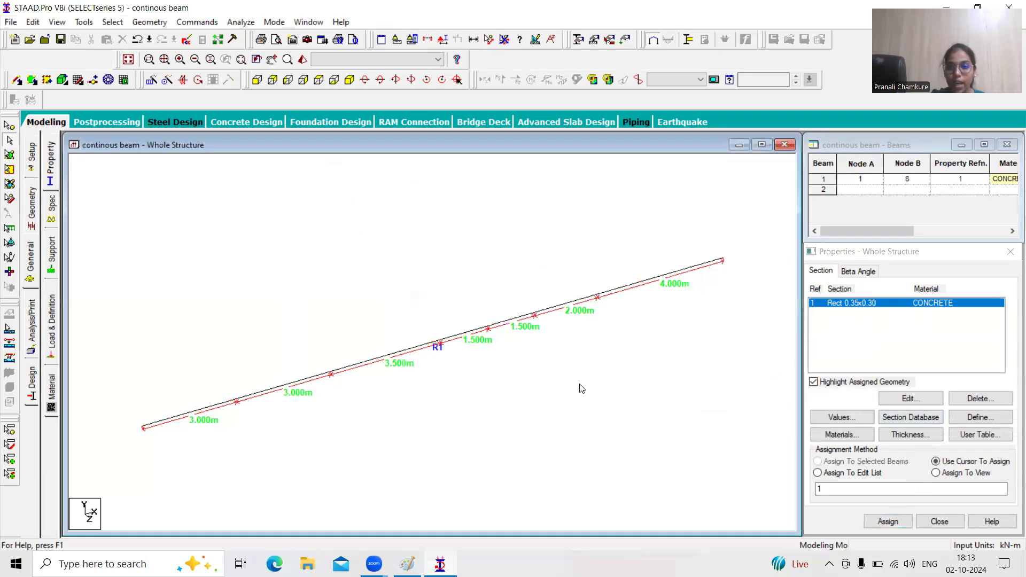
# Inspect the beam's rectangular section in a 3D rendered view, and close that view
pyautogui.click(303, 59)
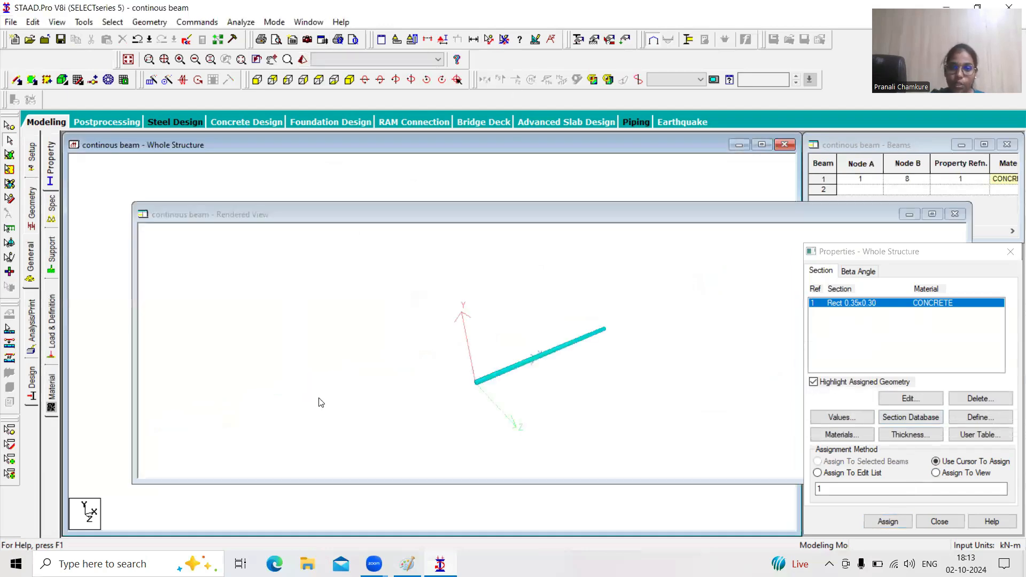
pyautogui.moveTo(435, 374); pyautogui.dragTo(503, 367)
pyautogui.scroll(5, 512, 360)
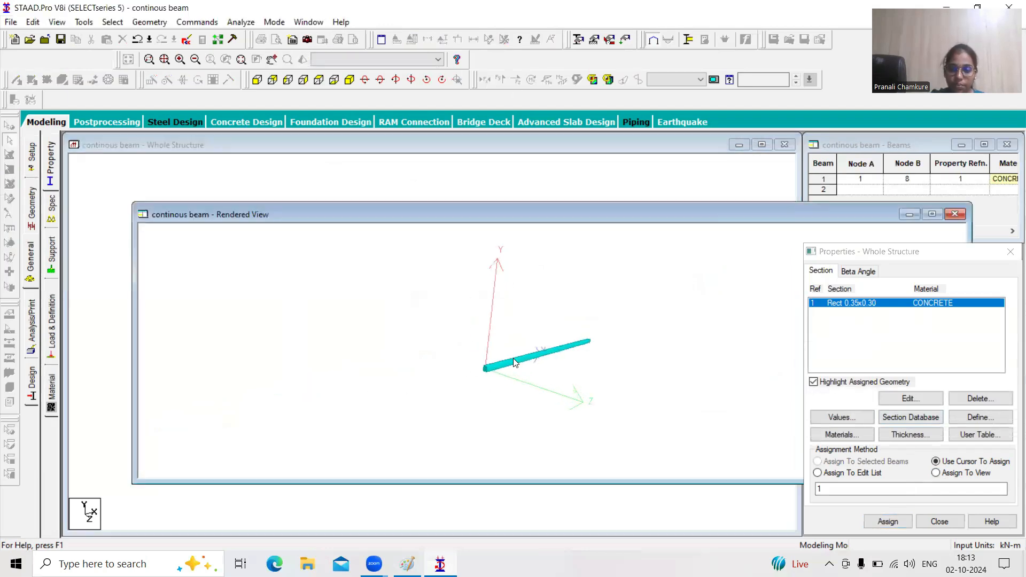
pyautogui.scroll(5, 514, 358)
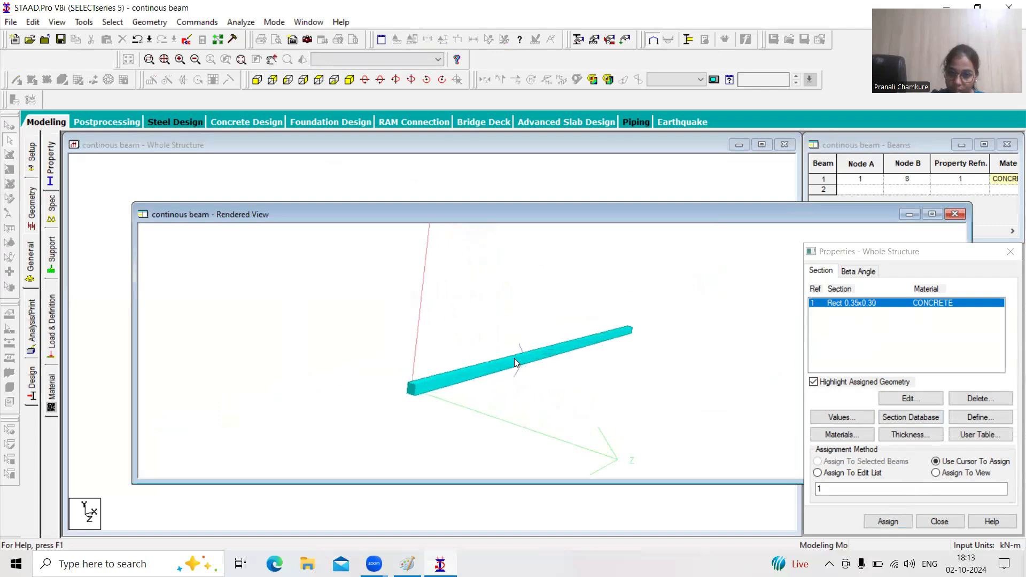
pyautogui.moveTo(426, 410)
pyautogui.mouseDown()
pyautogui.moveTo(483, 409)
pyautogui.moveTo(430, 415)
pyautogui.mouseUp()
pyautogui.moveTo(680, 221); pyautogui.dragTo(537, 224)
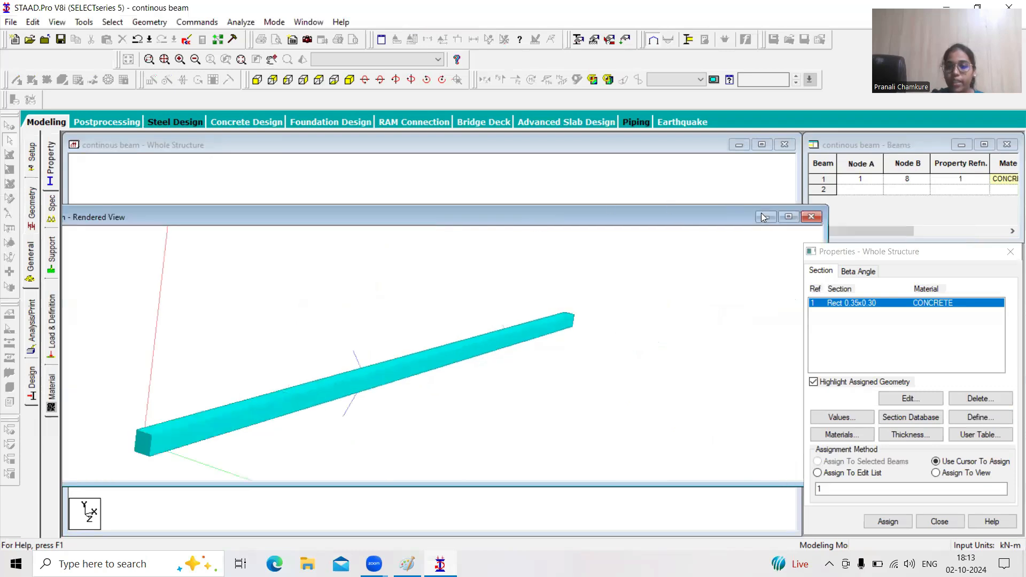
pyautogui.click(811, 217)
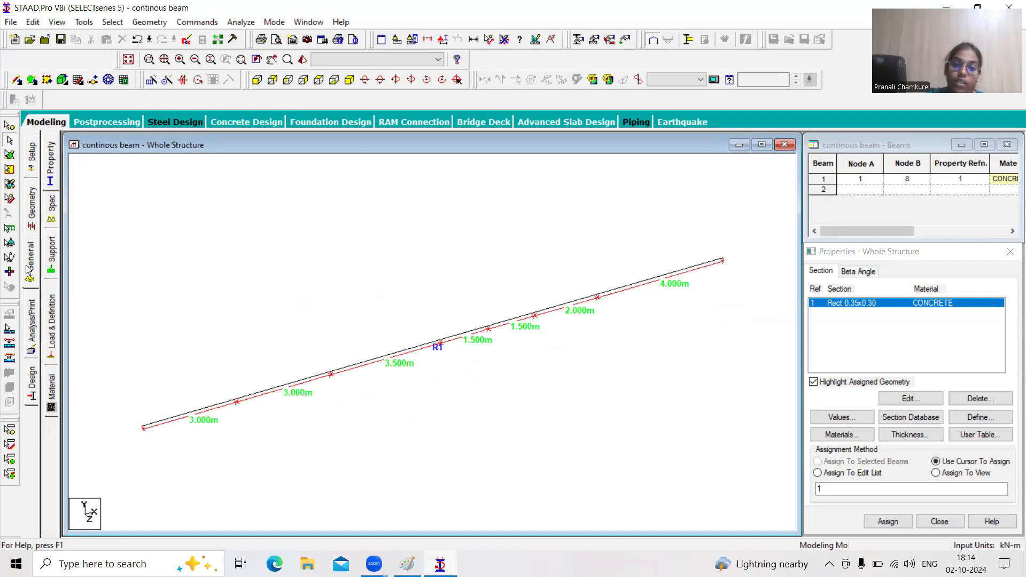
# Create a fixed support definition and a pinned support definition for the structure
pyautogui.click(52, 257)
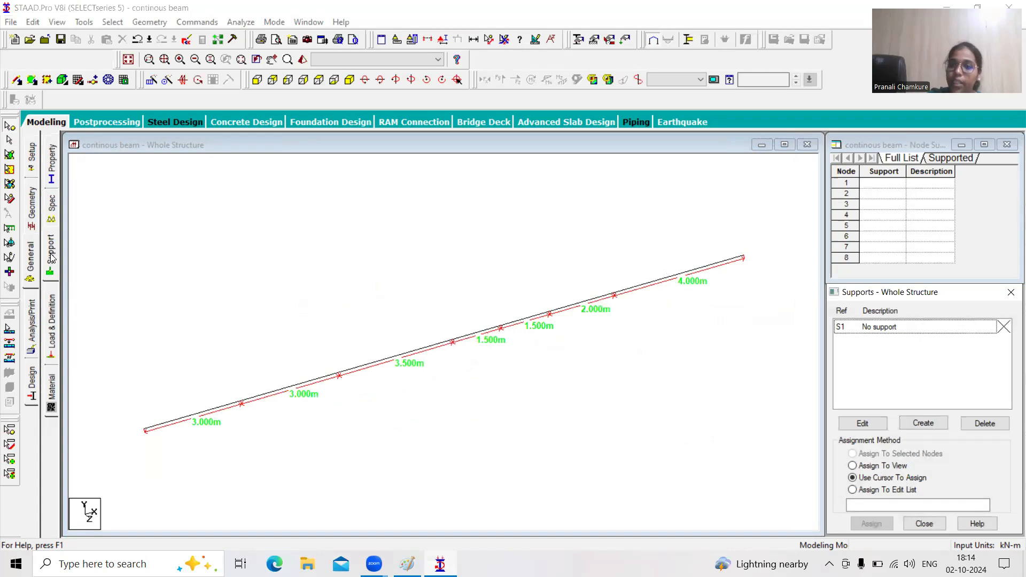
pyautogui.click(916, 420)
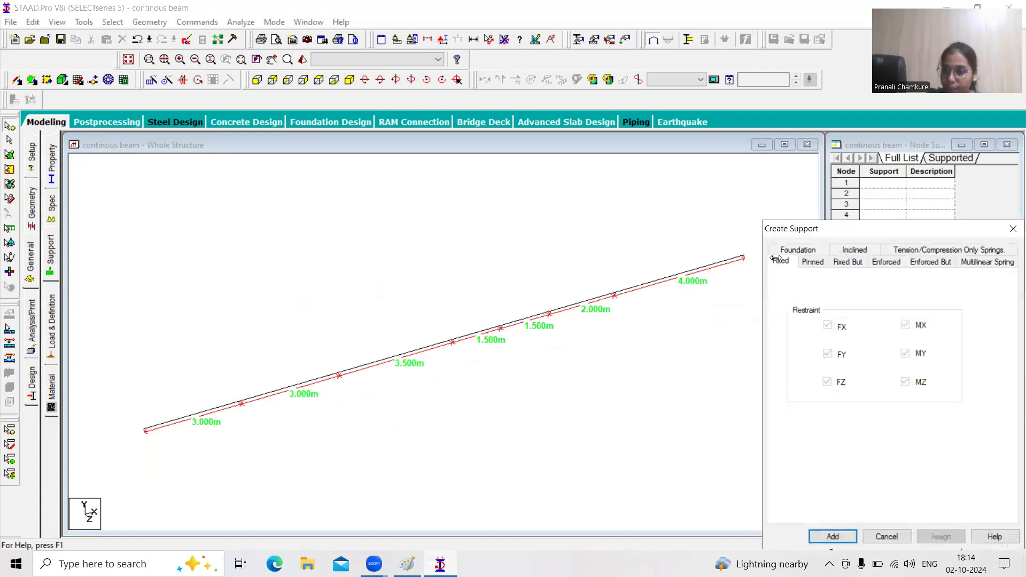
pyautogui.click(833, 536)
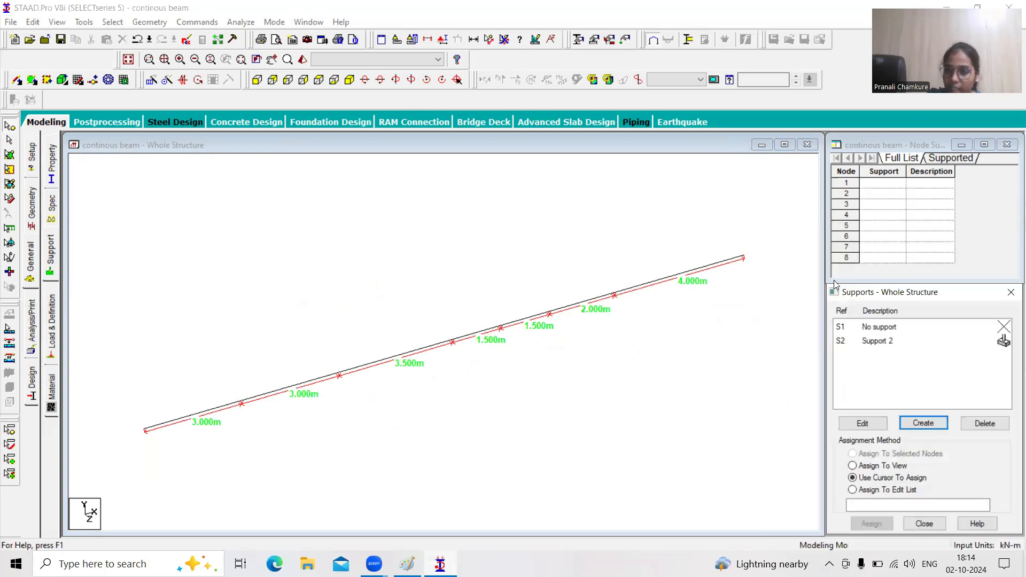
pyautogui.click(931, 424)
pyautogui.click(812, 263)
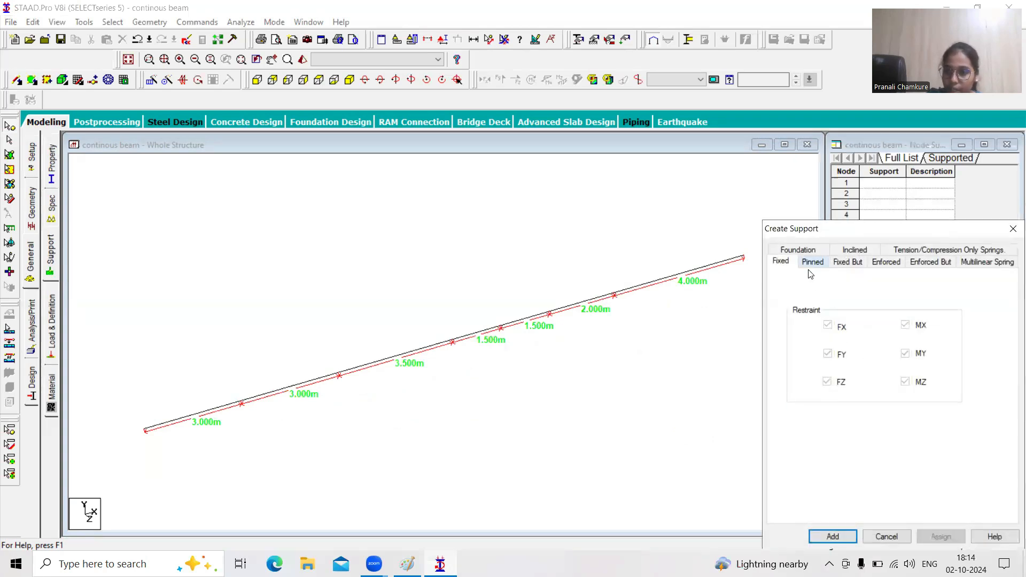
pyautogui.click(853, 536)
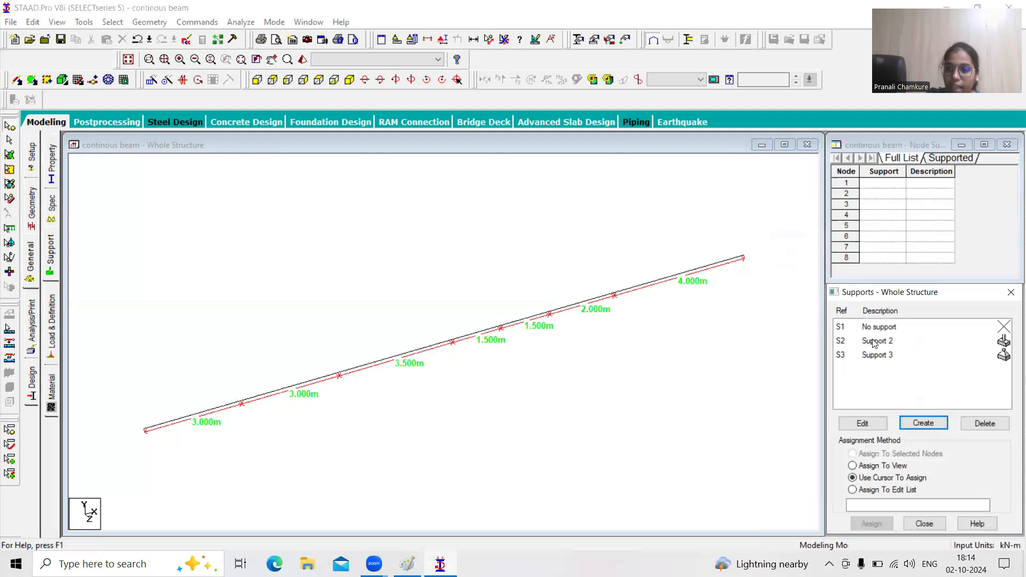
# Assign the fixed support to the beam's end nodes 1 and 8 with the Assign To Selected Nodes method
pyautogui.click(874, 343)
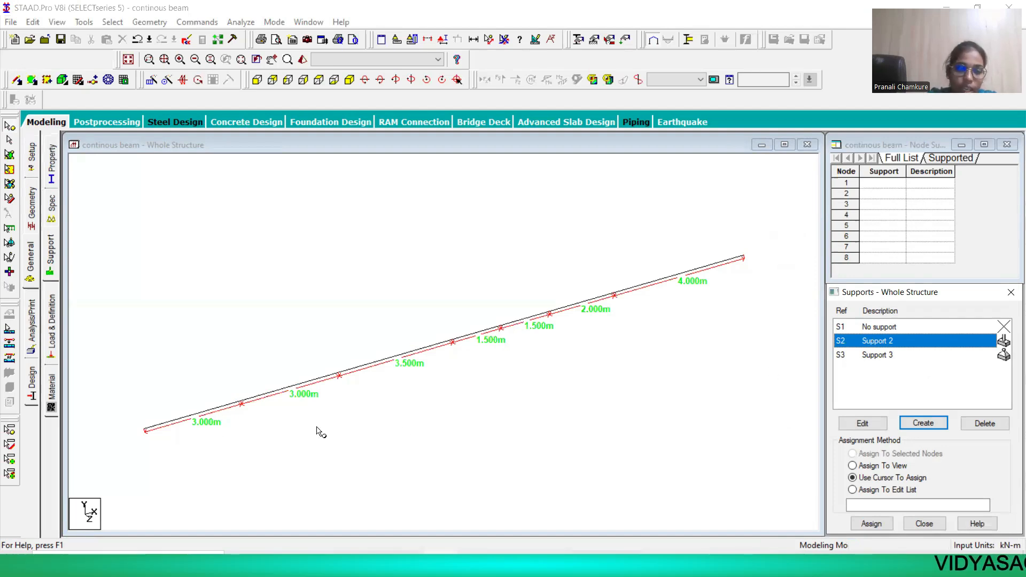
pyautogui.moveTo(115, 411); pyautogui.dragTo(171, 451)
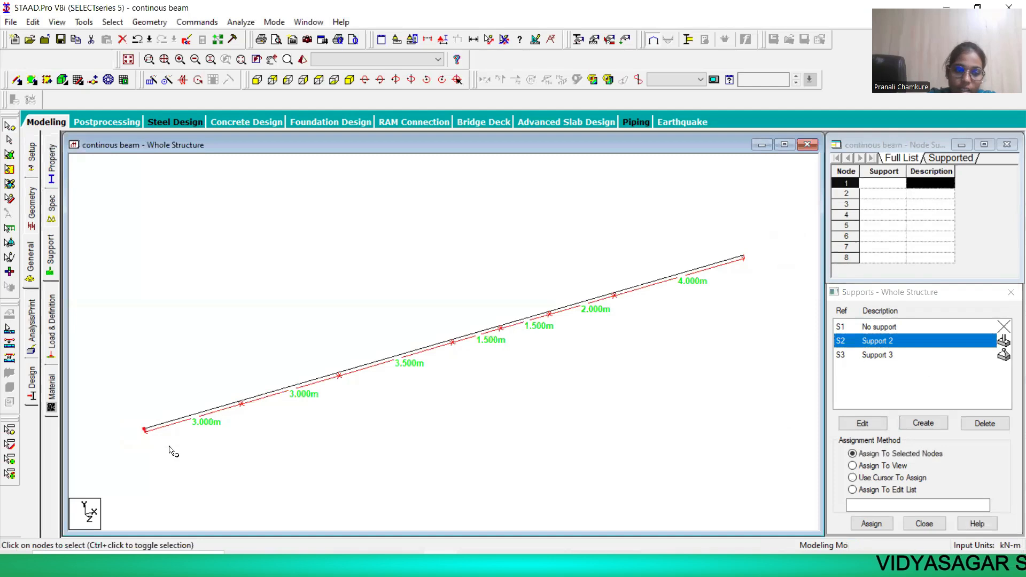
pyautogui.moveTo(718, 235); pyautogui.dragTo(764, 283)
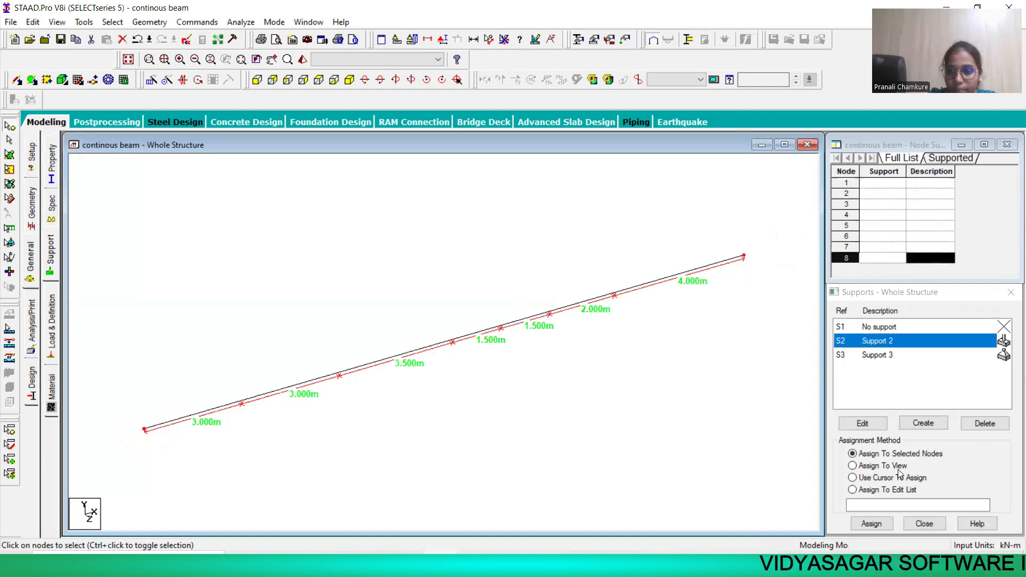
pyautogui.click(872, 523)
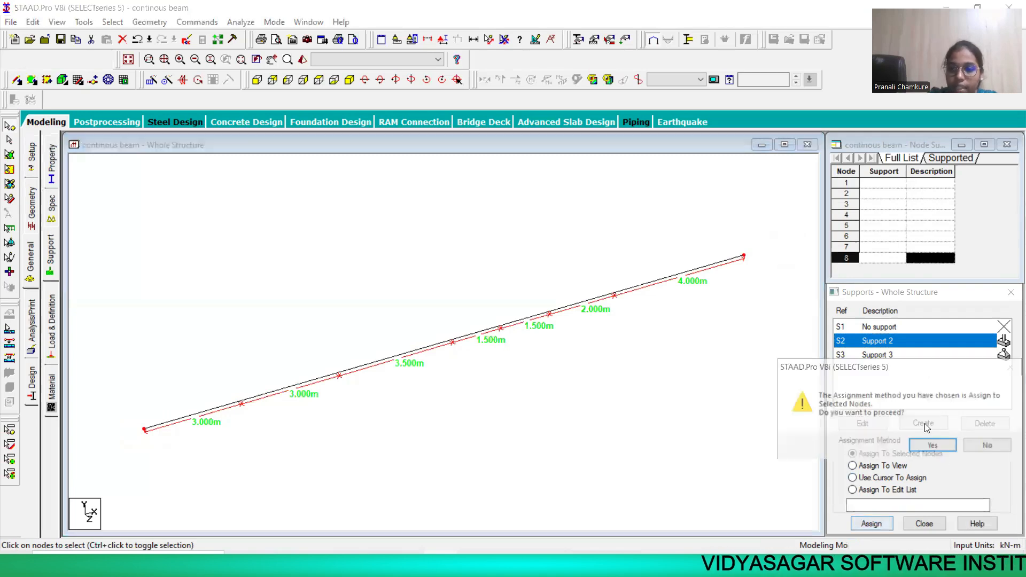
pyautogui.click(933, 445)
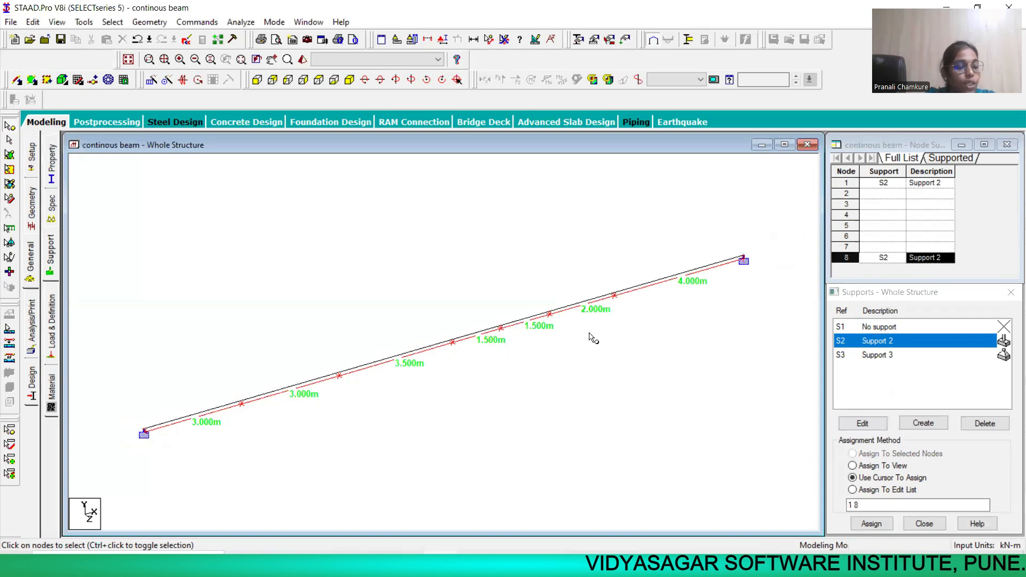
# Check the support positions in the Paint sketch, and select intermediate nodes 2, 3, 5 and 7 in the STAAD.Pro model
pyautogui.hotkey('alt', 'Tab')
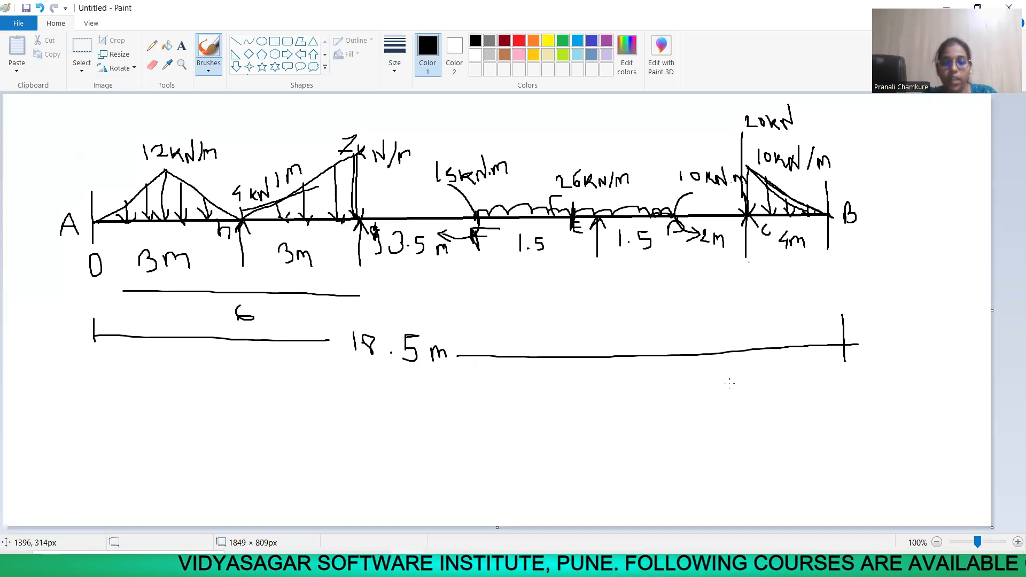
pyautogui.hotkey('alt', 'Tab')
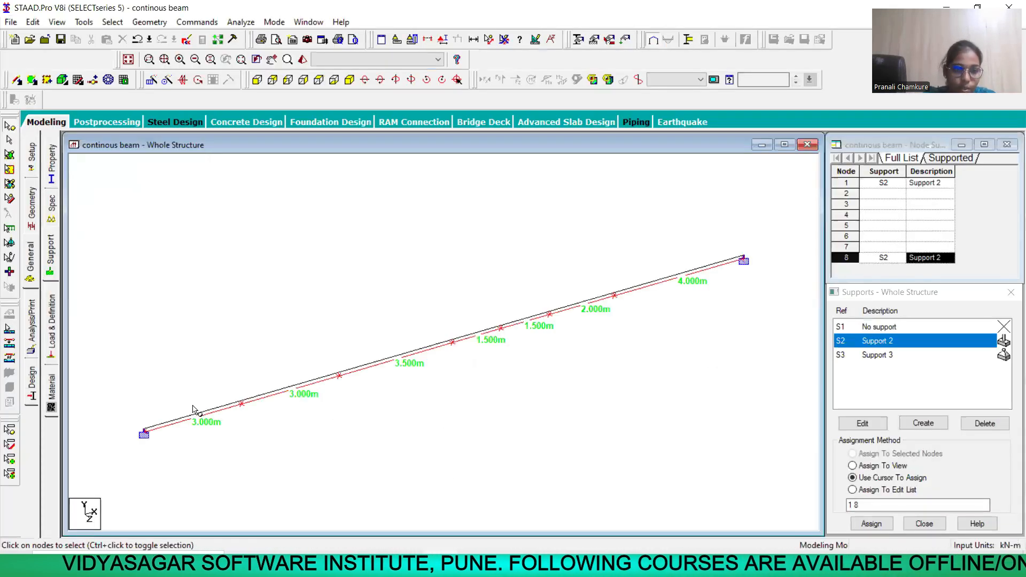
pyautogui.click(241, 403)
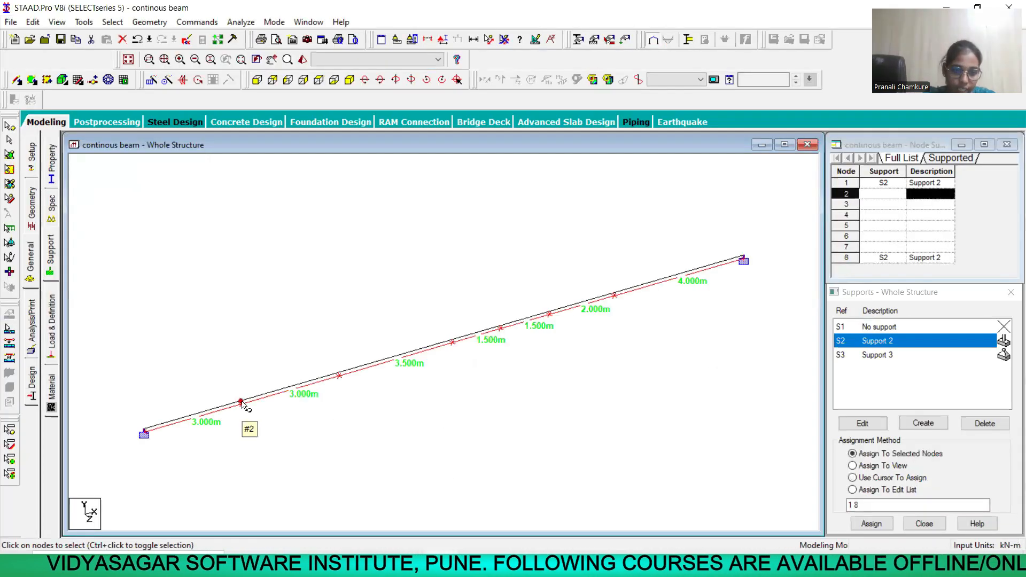
pyautogui.click(338, 374)
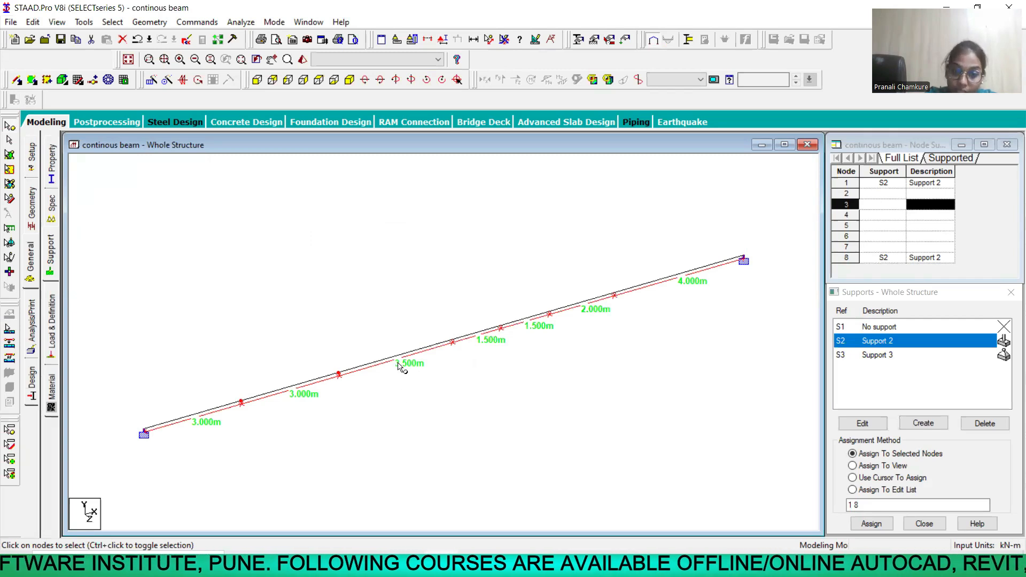
pyautogui.click(500, 326)
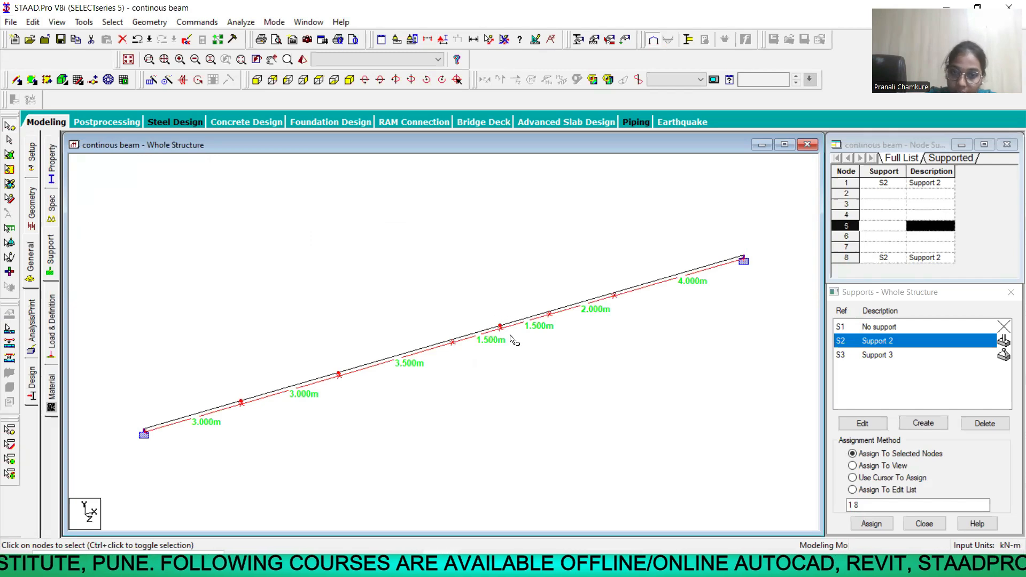
pyautogui.click(615, 294)
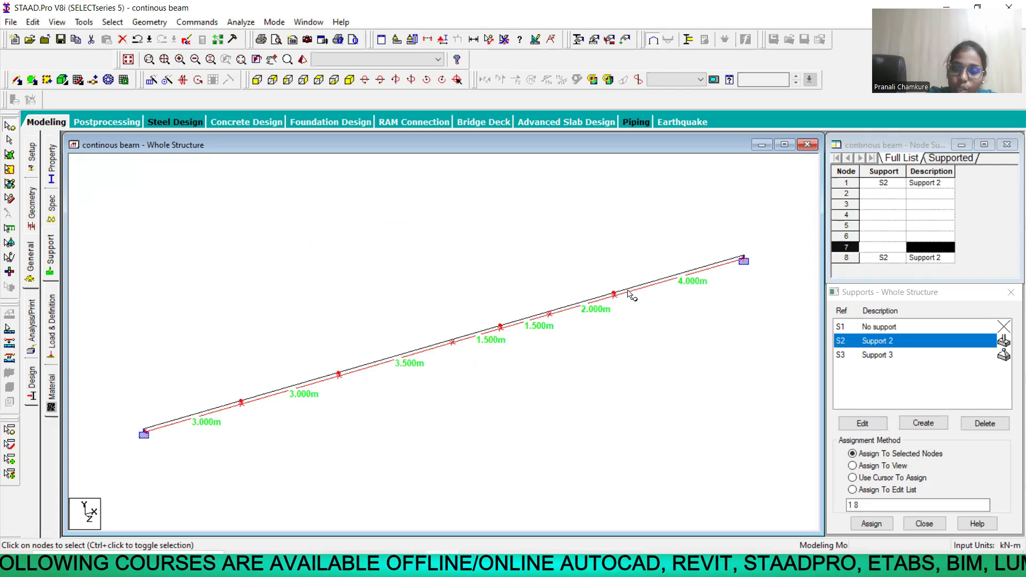
# Switch to the Paint sketch and number the intermediate supports 1 to 4 beneath the beam
pyautogui.hotkey('alt', 'Tab')
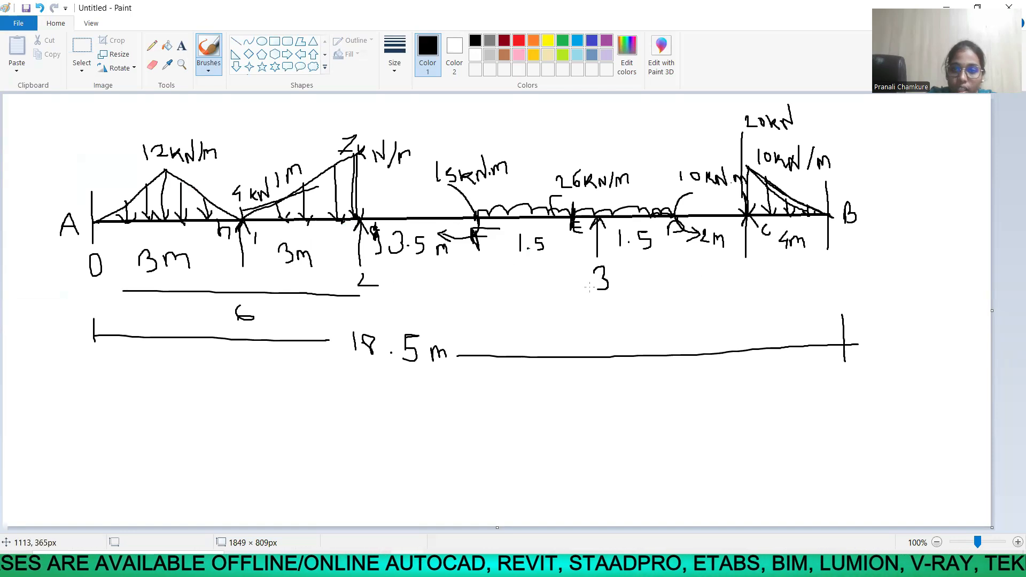
pyautogui.moveTo(749, 289); pyautogui.dragTo(754, 287)
pyautogui.moveTo(752, 284); pyautogui.dragTo(748, 315)
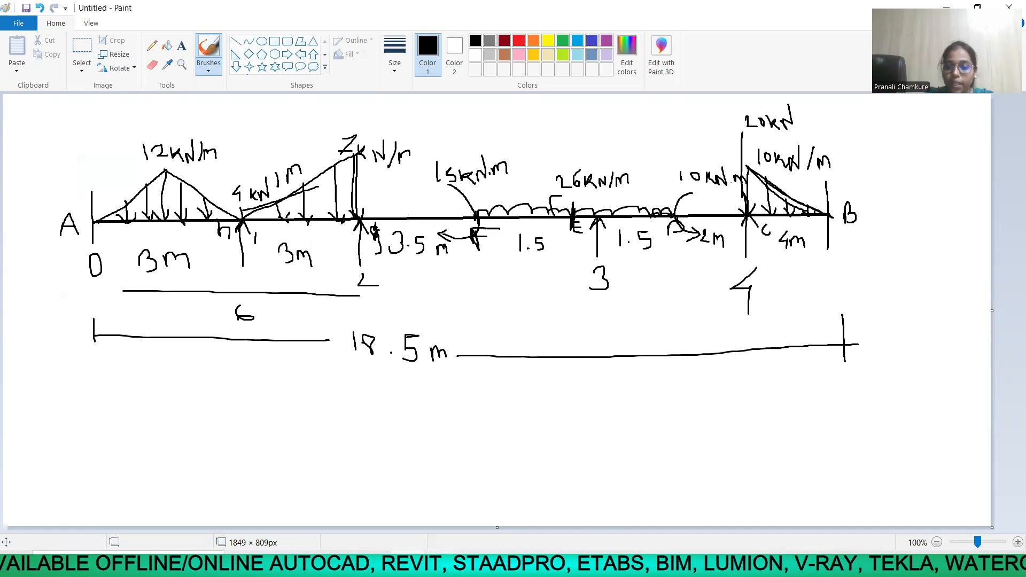
# Return to STAAD.Pro and assign the pinned support S3 to nodes 2, 3, 5 and 7 with the Assign To Selected Nodes method
pyautogui.hotkey('alt', 'Tab')
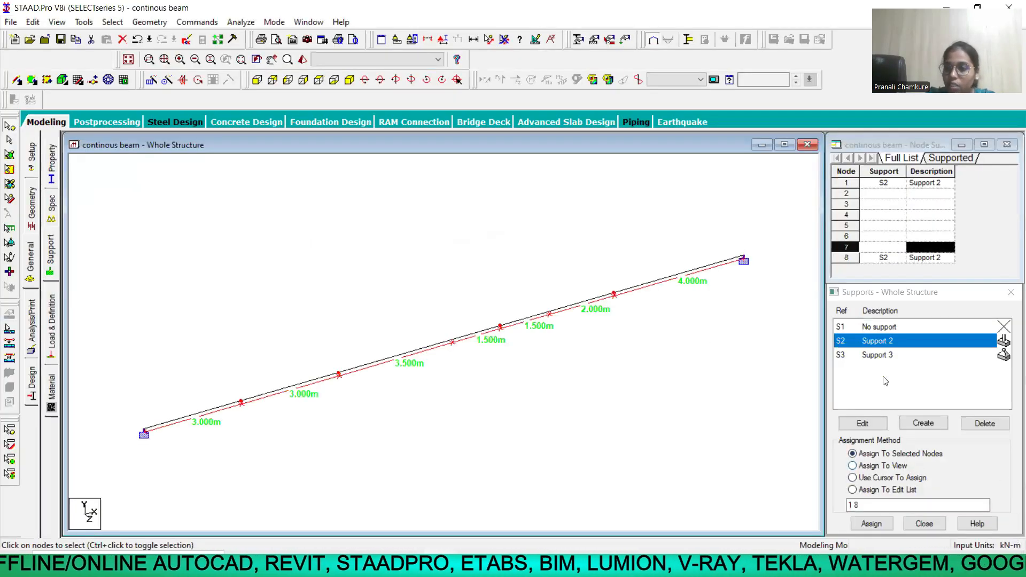
pyautogui.click(871, 355)
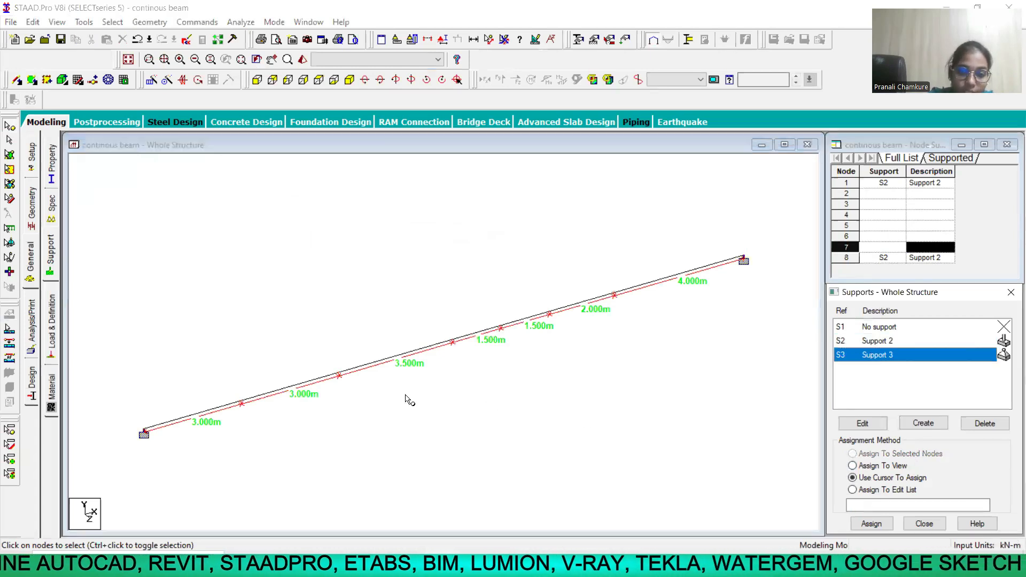
pyautogui.moveTo(229, 385); pyautogui.dragTo(251, 424)
pyautogui.moveTo(315, 355); pyautogui.dragTo(350, 386)
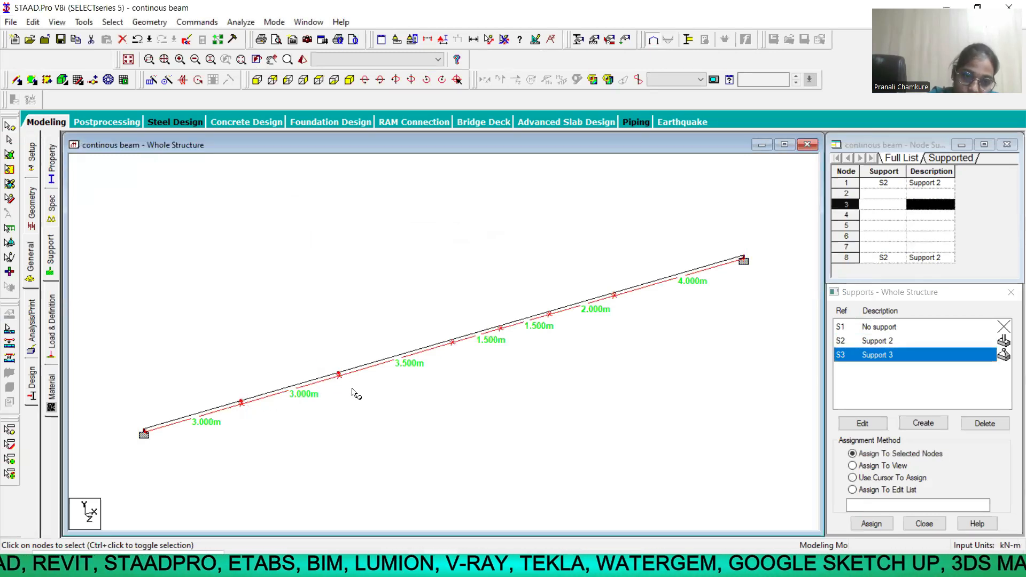
pyautogui.moveTo(488, 310); pyautogui.dragTo(510, 345)
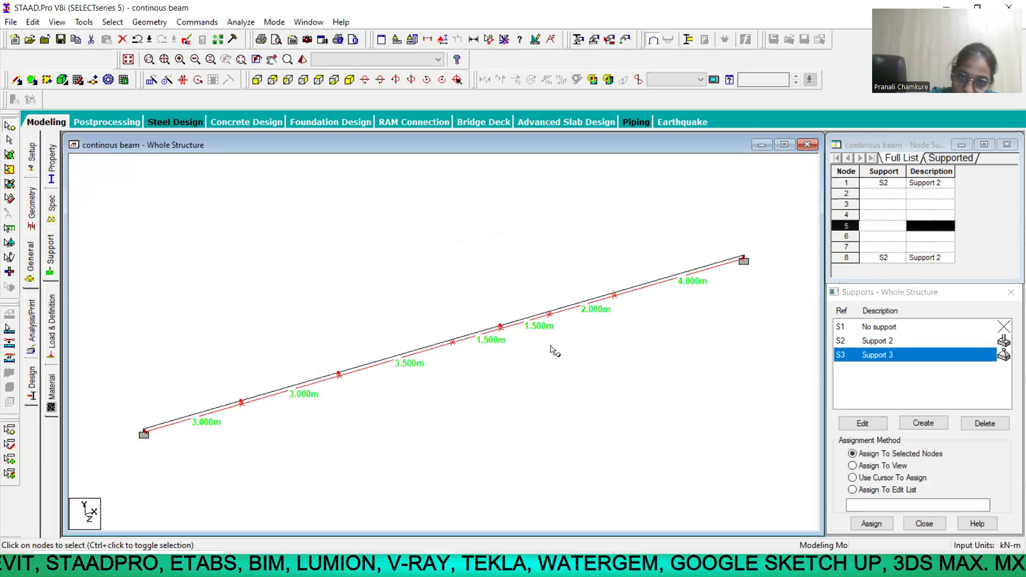
pyautogui.moveTo(602, 280); pyautogui.dragTo(631, 321)
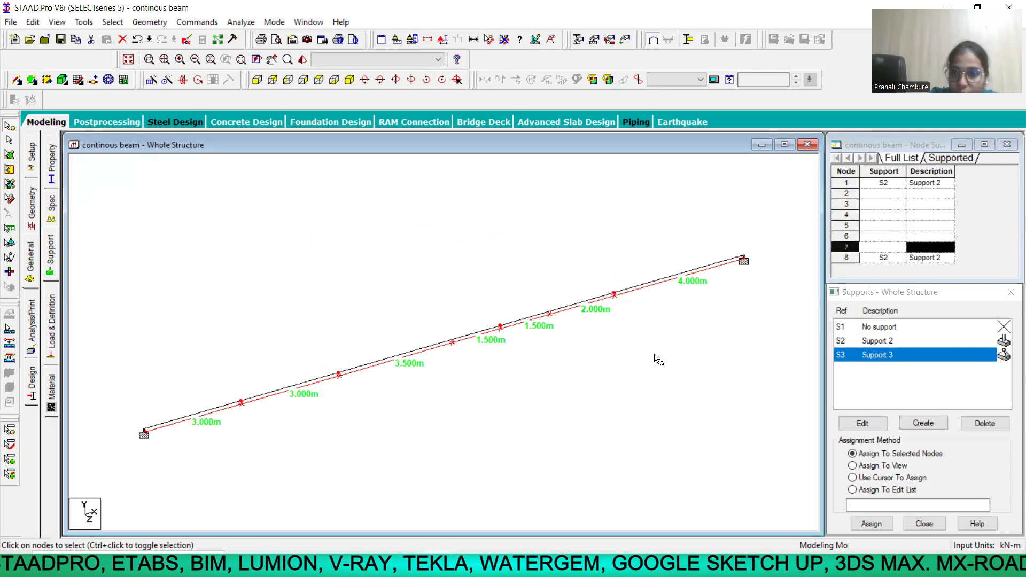
pyautogui.click(870, 521)
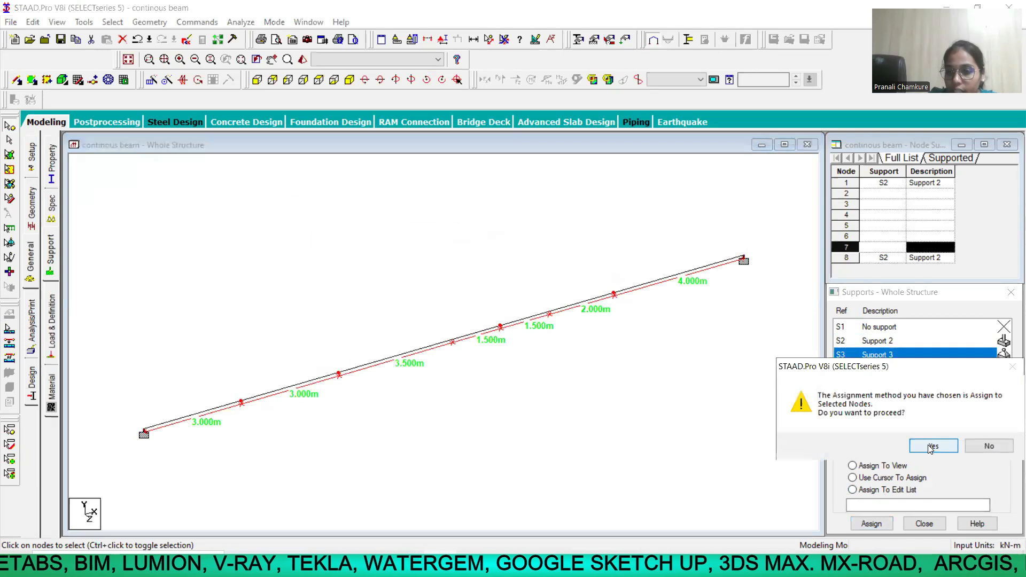
pyautogui.click(930, 448)
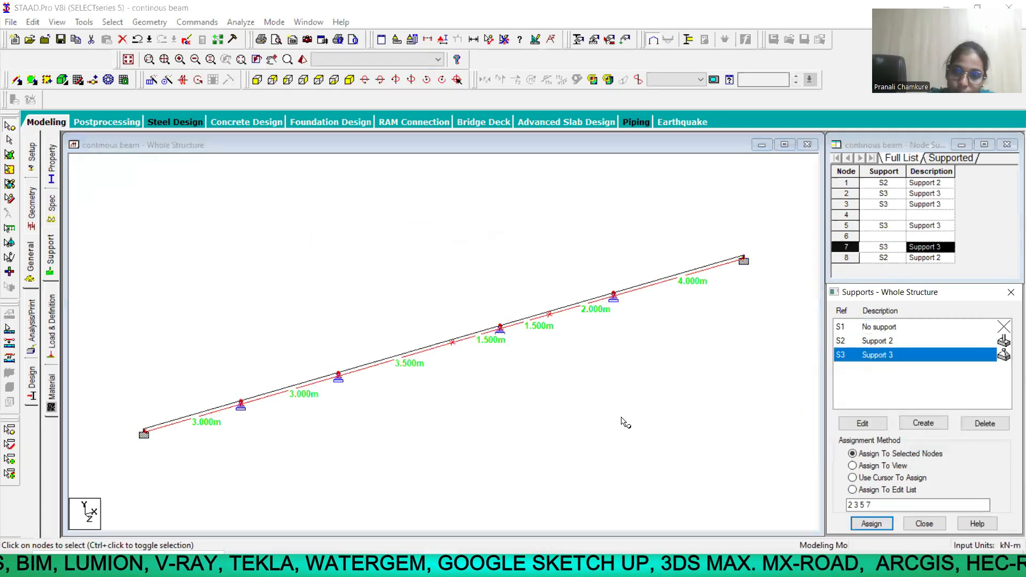
pyautogui.click(626, 422)
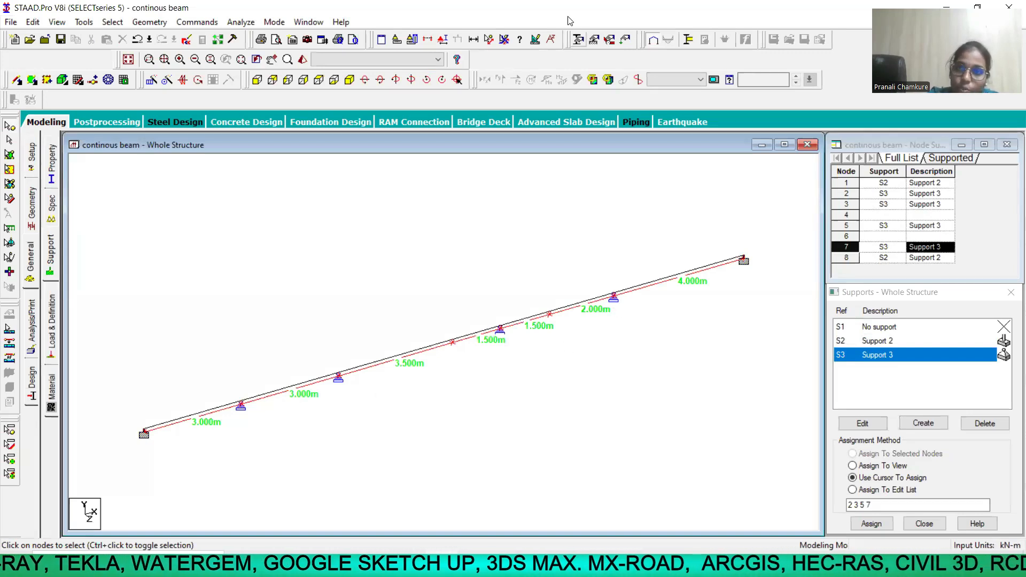
# Hide the dimension labels along the beam and open the load and definition settings
pyautogui.click(506, 39)
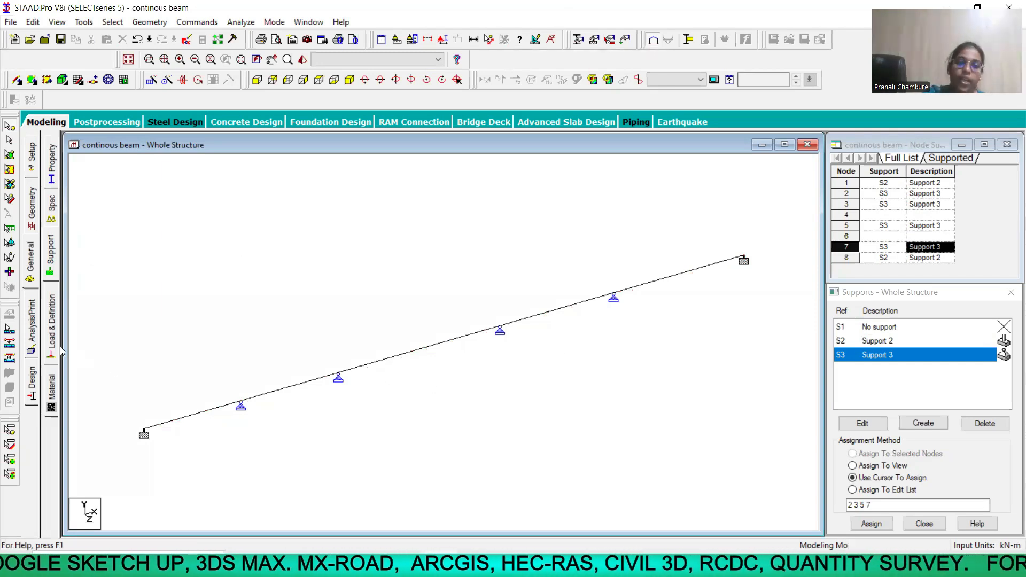
pyautogui.click(51, 327)
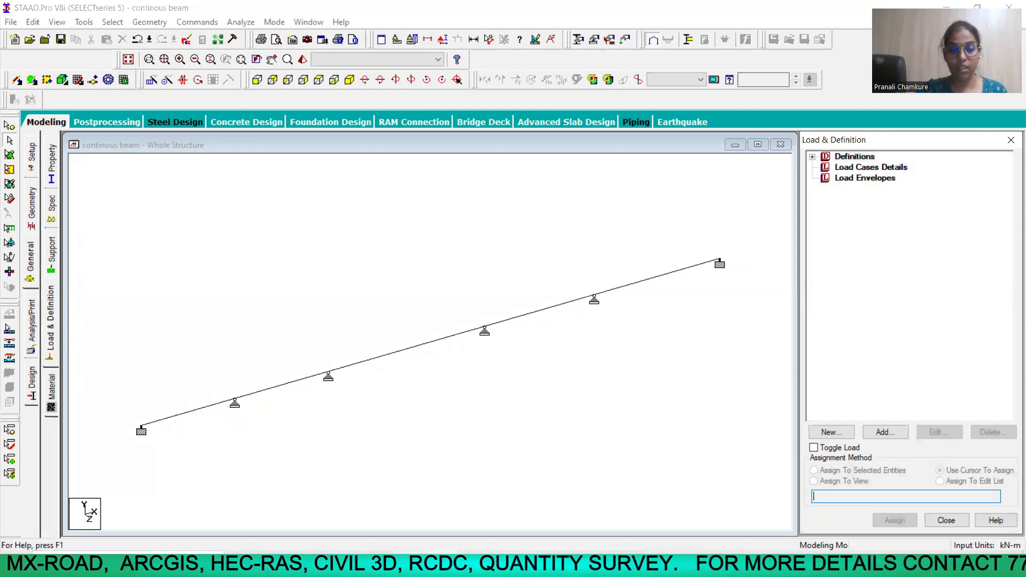
# Switch to the Paint sketch, mark the triangular and varying loads over the first two spans, and write the notes W3 and W1 = below
pyautogui.hotkey('alt', 'Tab')
pyautogui.moveTo(127, 168)
pyautogui.mouseDown()
pyautogui.moveTo(235, 164)
pyautogui.moveTo(303, 136)
pyautogui.moveTo(390, 124)
pyautogui.mouseUp()
pyautogui.moveTo(403, 167); pyautogui.dragTo(400, 206)
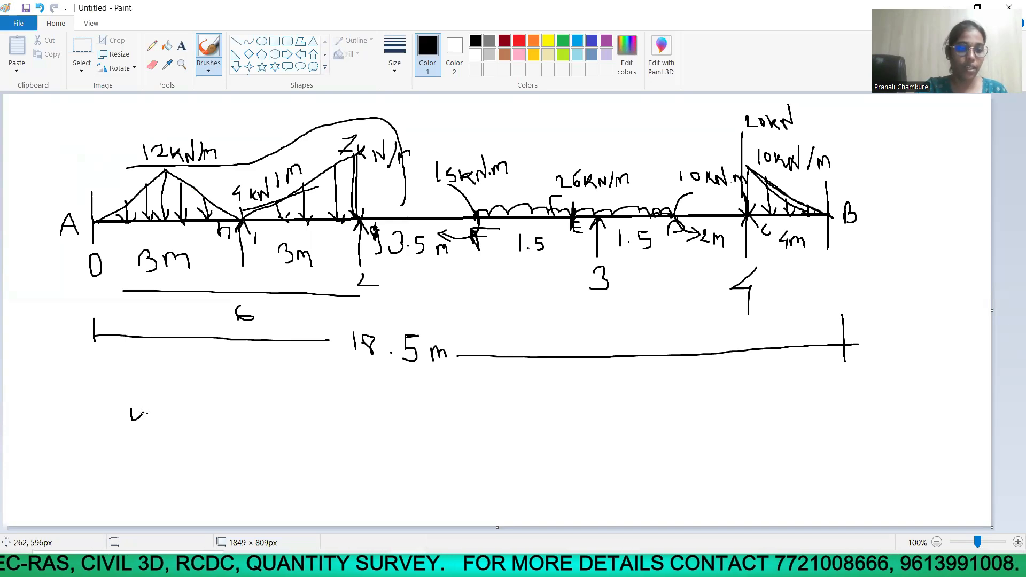
pyautogui.moveTo(165, 424); pyautogui.dragTo(174, 441)
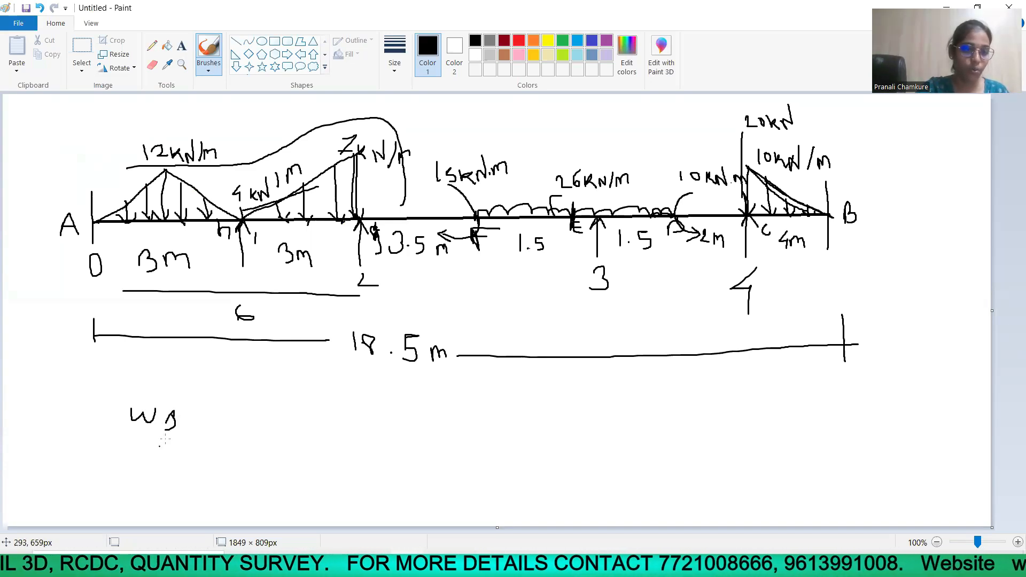
pyautogui.moveTo(116, 464)
pyautogui.mouseDown()
pyautogui.moveTo(131, 473)
pyautogui.moveTo(144, 462)
pyautogui.moveTo(154, 496)
pyautogui.moveTo(209, 467)
pyautogui.moveTo(218, 479)
pyautogui.mouseUp()
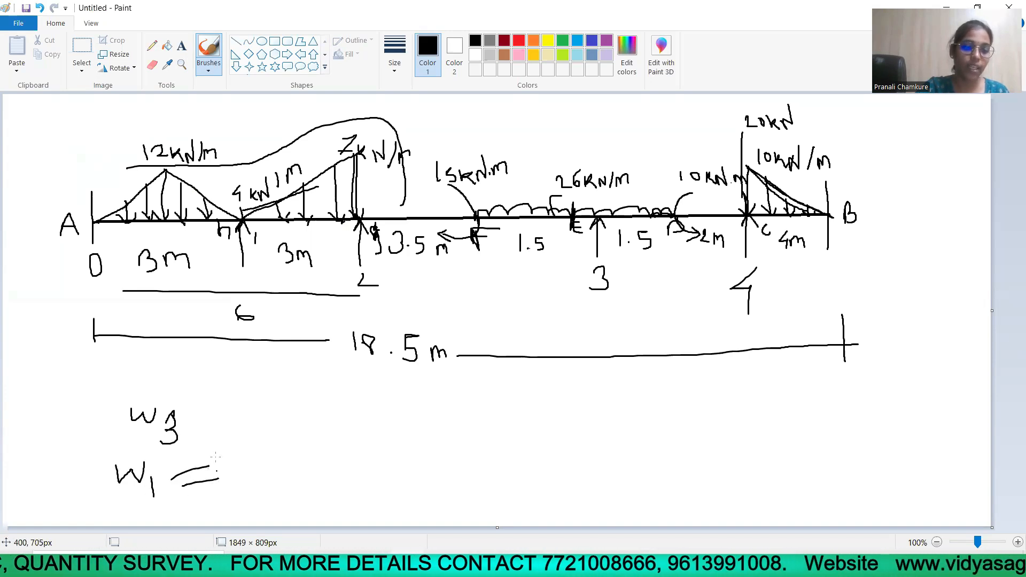
pyautogui.moveTo(312, 147)
pyautogui.mouseDown()
pyautogui.moveTo(319, 181)
pyautogui.moveTo(328, 165)
pyautogui.mouseUp()
pyautogui.moveTo(123, 178); pyautogui.dragTo(144, 178)
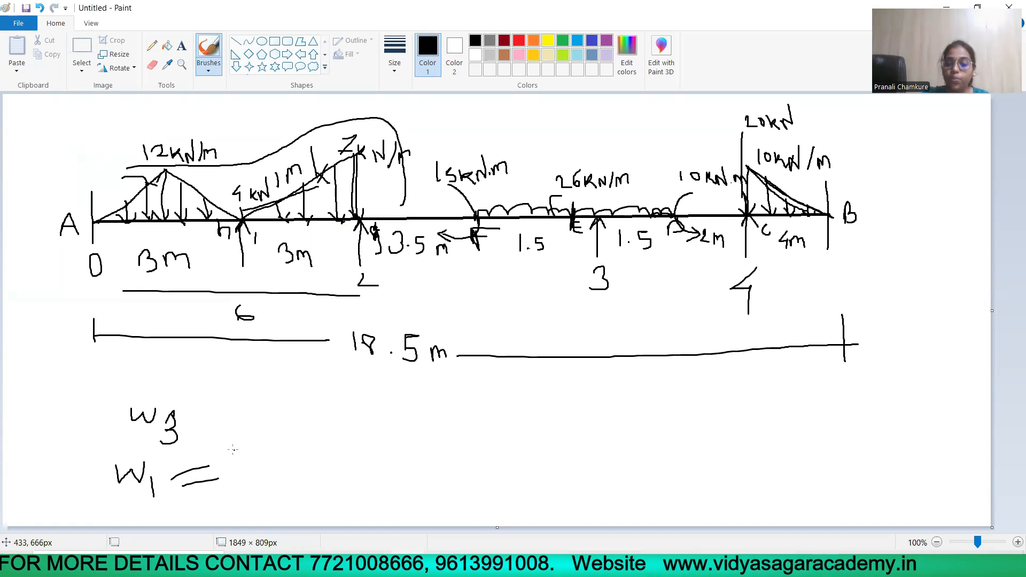
# Switch back to STAAD.Pro and add primary load case 1 with loading type Dead and the title "dead load"
pyautogui.moveTo(440, 565)
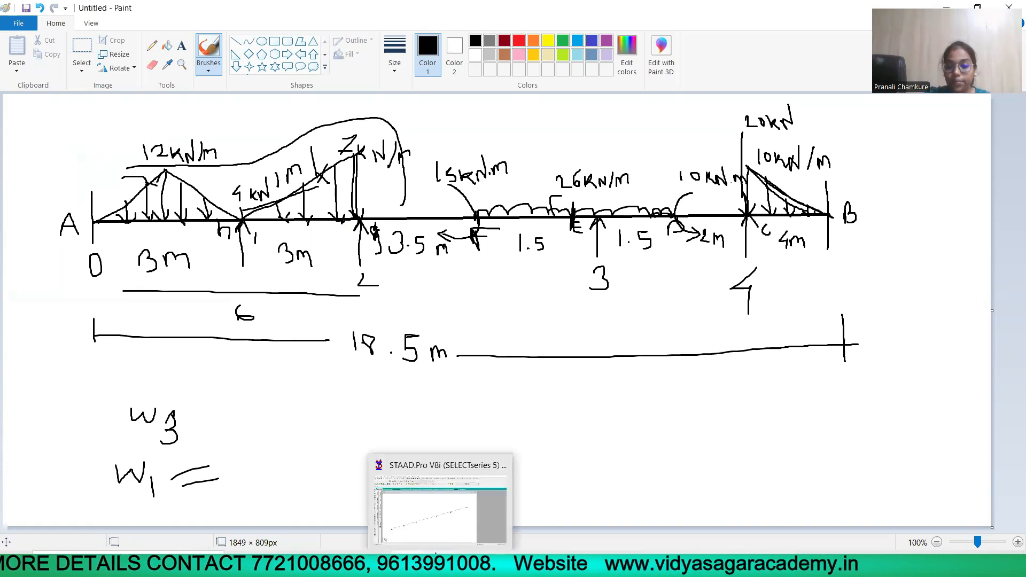
pyautogui.click(436, 534)
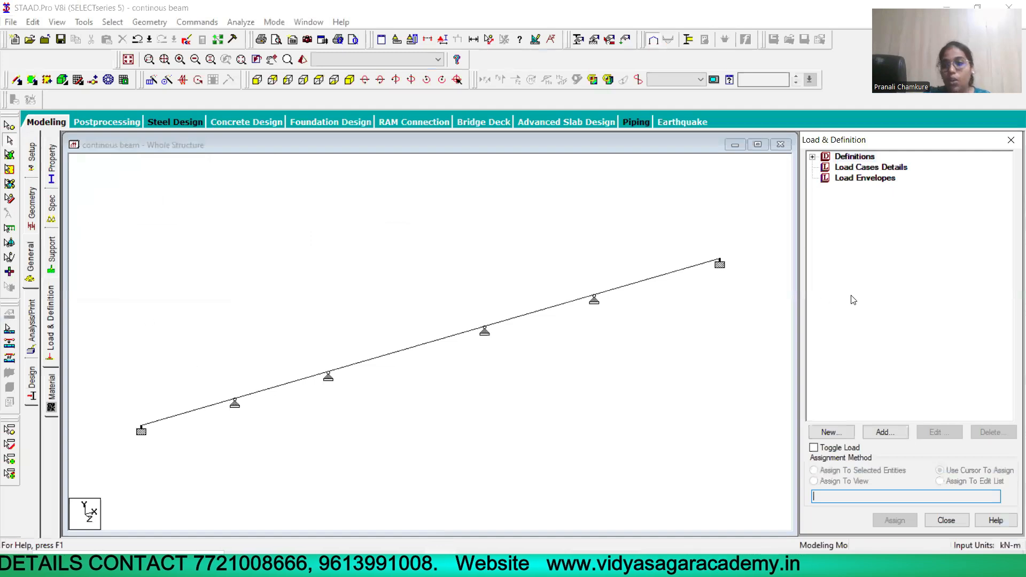
pyautogui.click(880, 168)
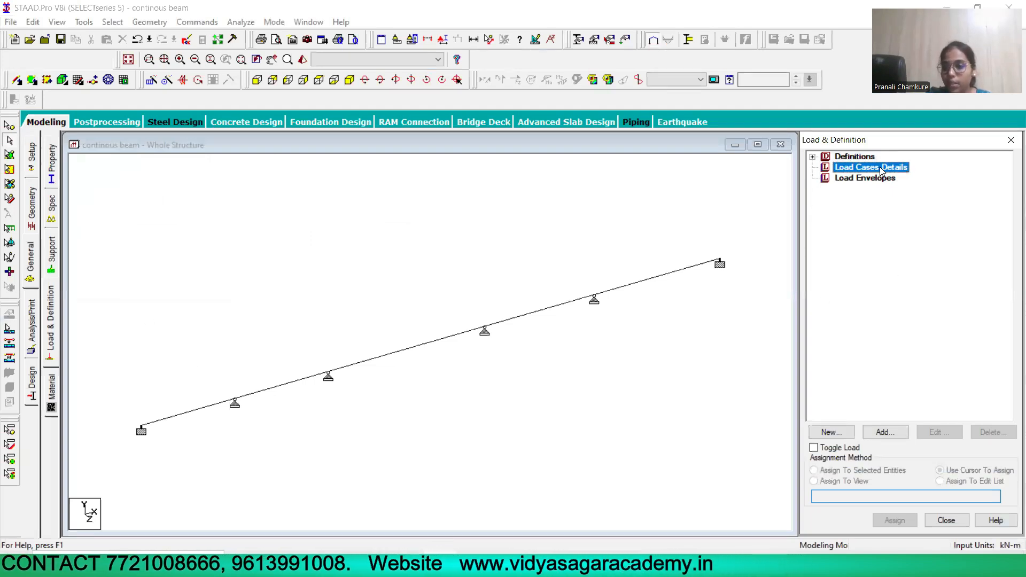
pyautogui.click(885, 432)
pyautogui.click(598, 205)
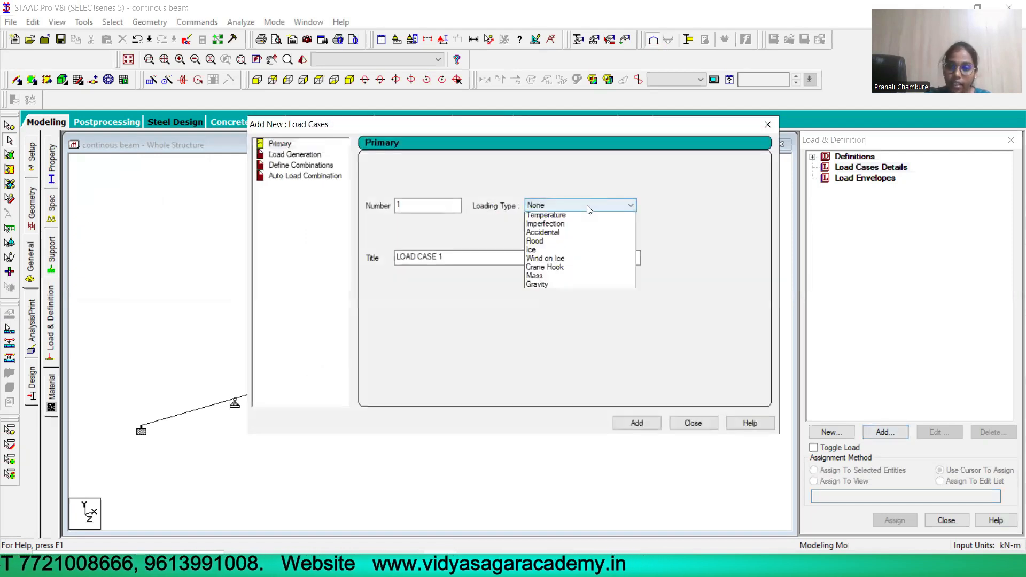
pyautogui.click(567, 220)
pyautogui.moveTo(470, 256); pyautogui.dragTo(395, 257)
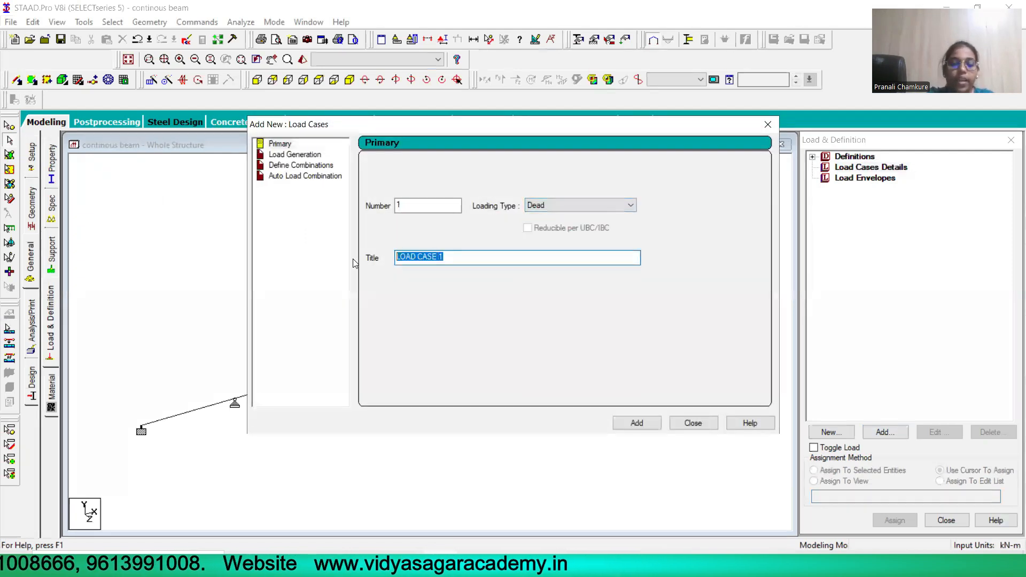
pyautogui.write('dead')
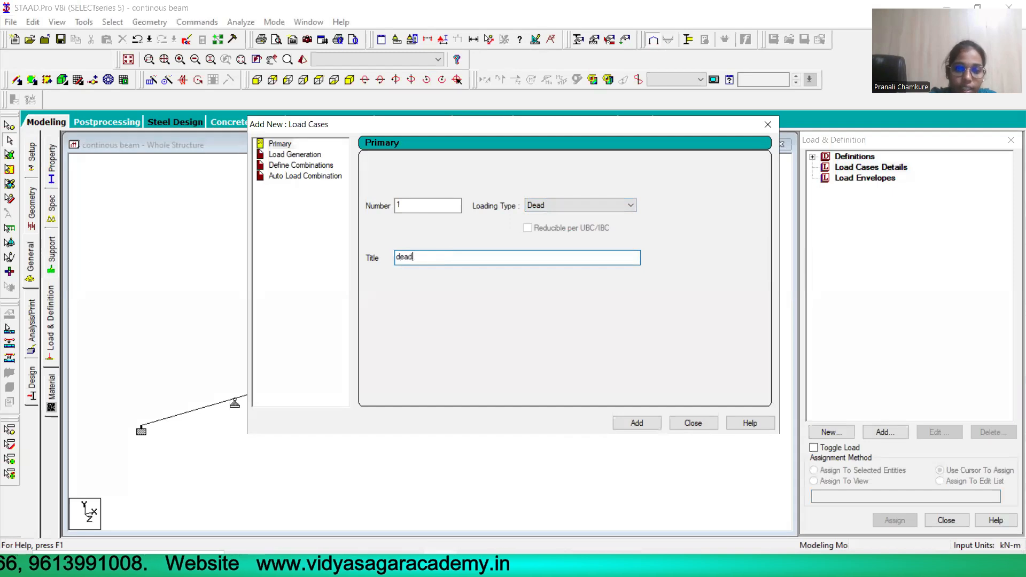
pyautogui.write(' load')
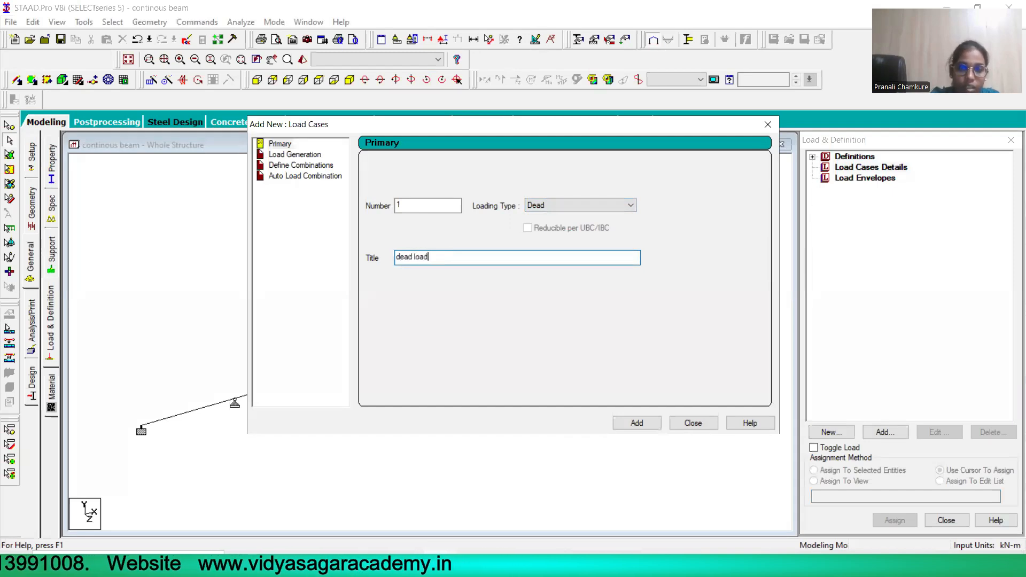
pyautogui.click(636, 422)
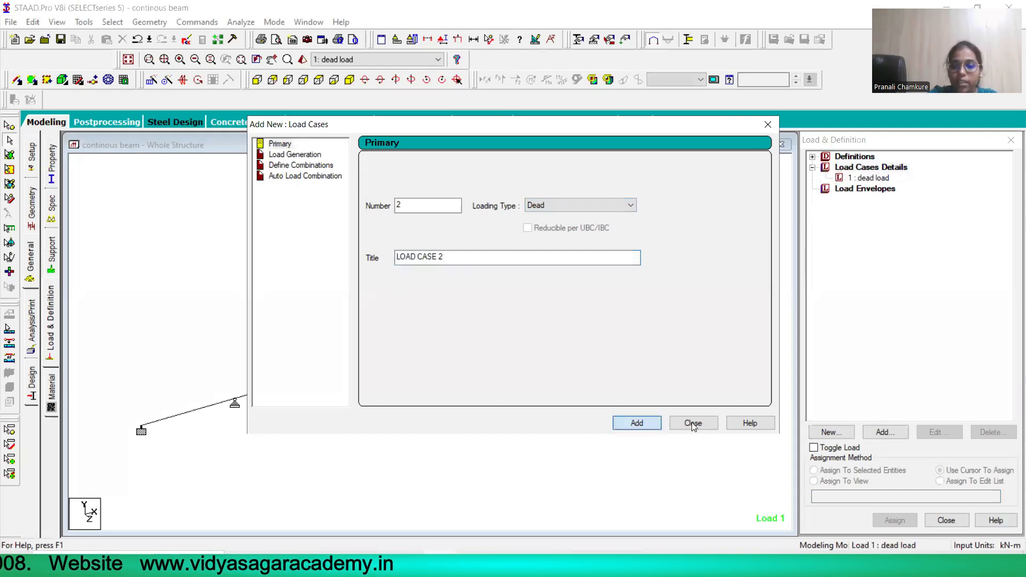
pyautogui.click(693, 422)
# Add a linear varying member load with W3 of -12 kN/m in local Y to the dead load case, declining the auto save
pyautogui.click(859, 180)
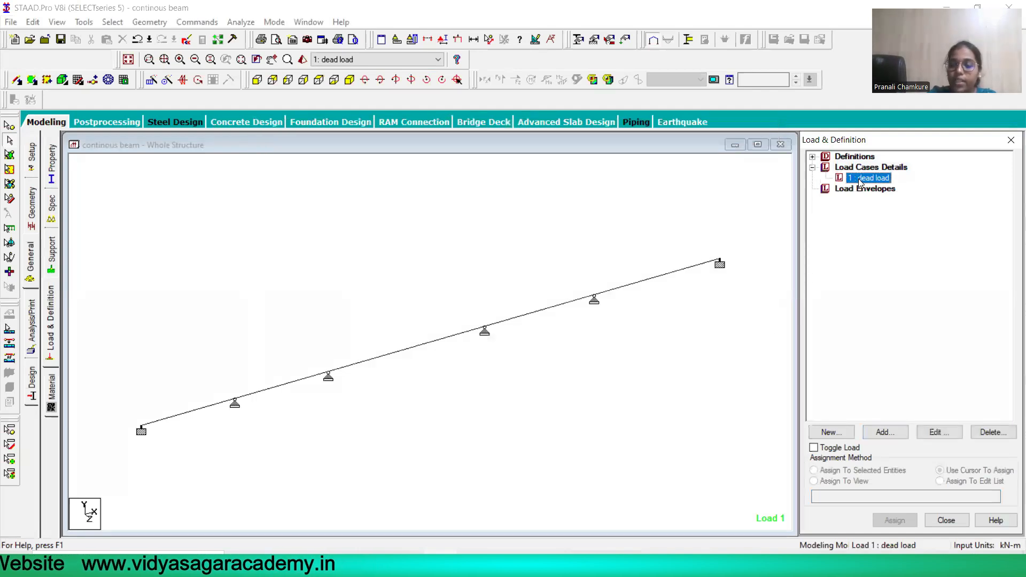
pyautogui.click(885, 433)
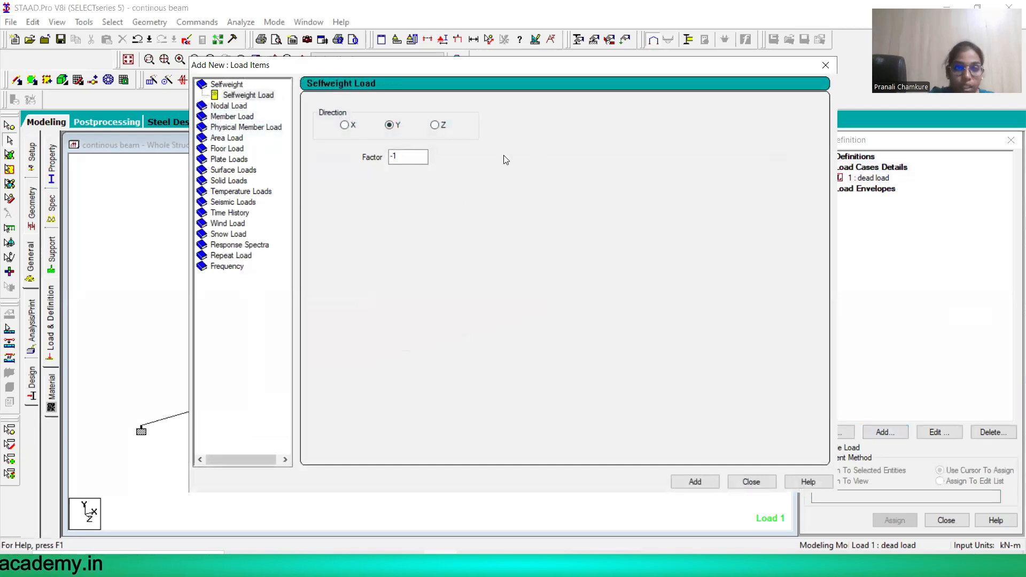
pyautogui.click(225, 116)
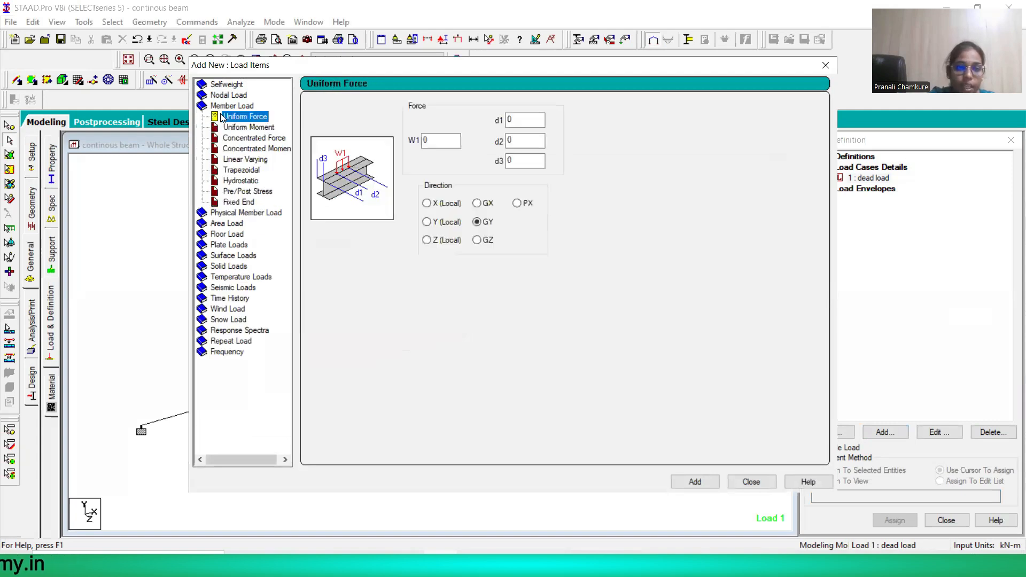
pyautogui.click(246, 160)
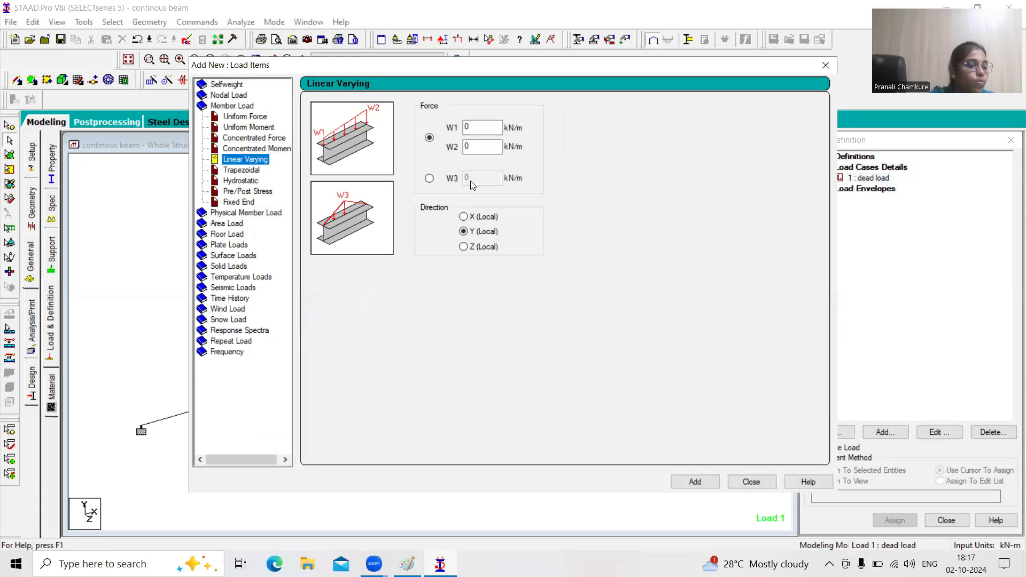
pyautogui.click(429, 179)
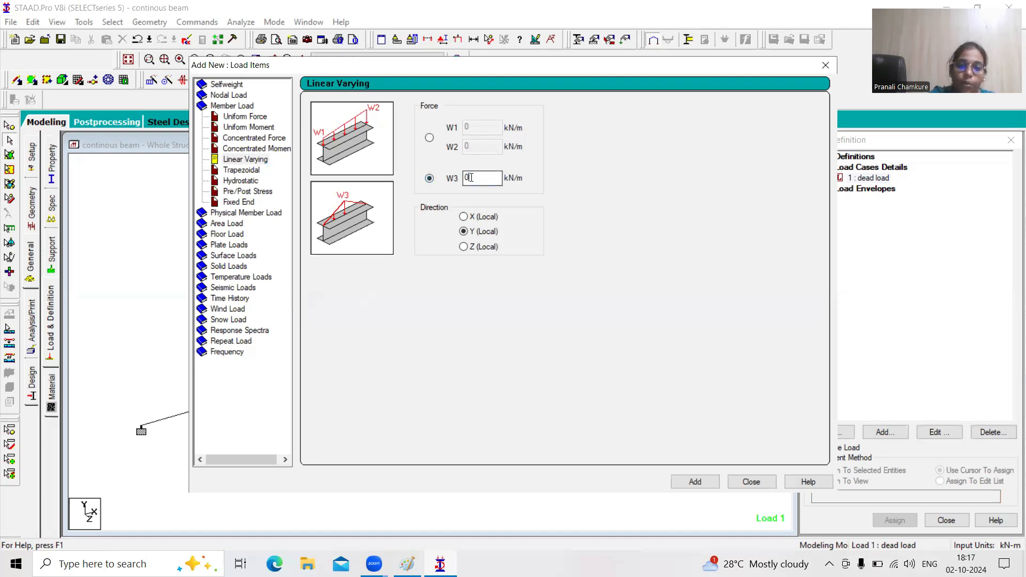
pyautogui.click(407, 564)
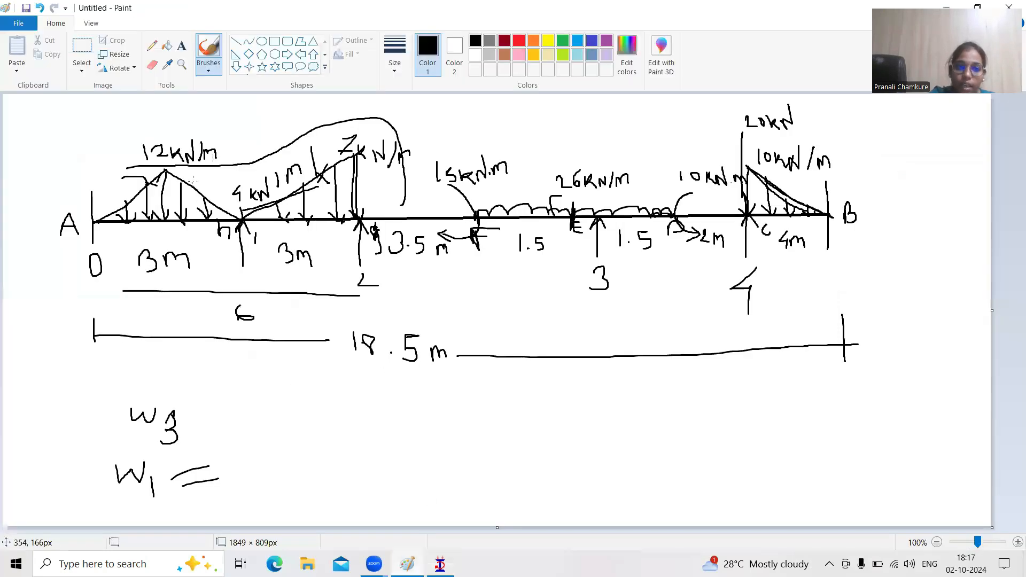
pyautogui.click(438, 562)
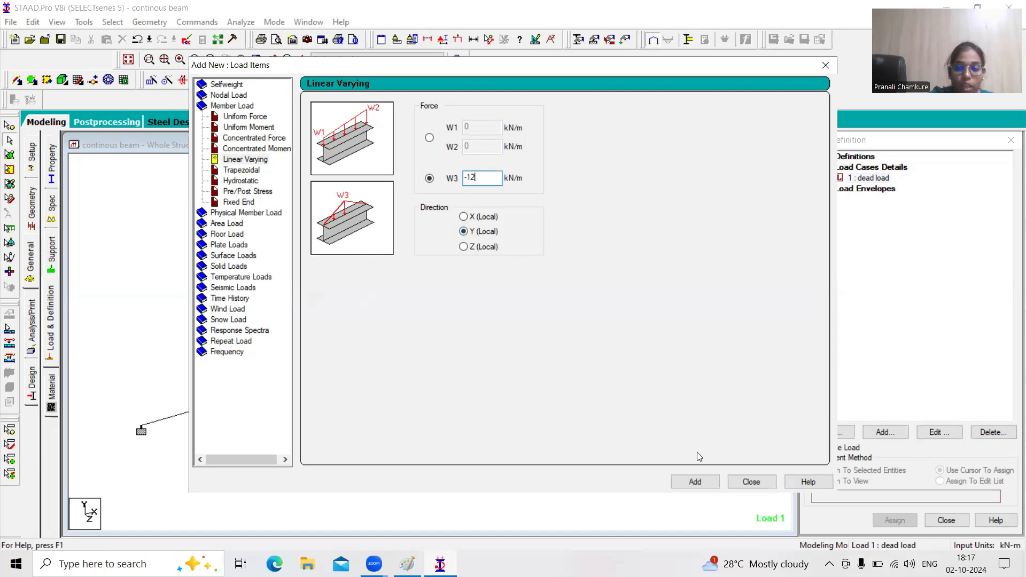
pyautogui.click(695, 482)
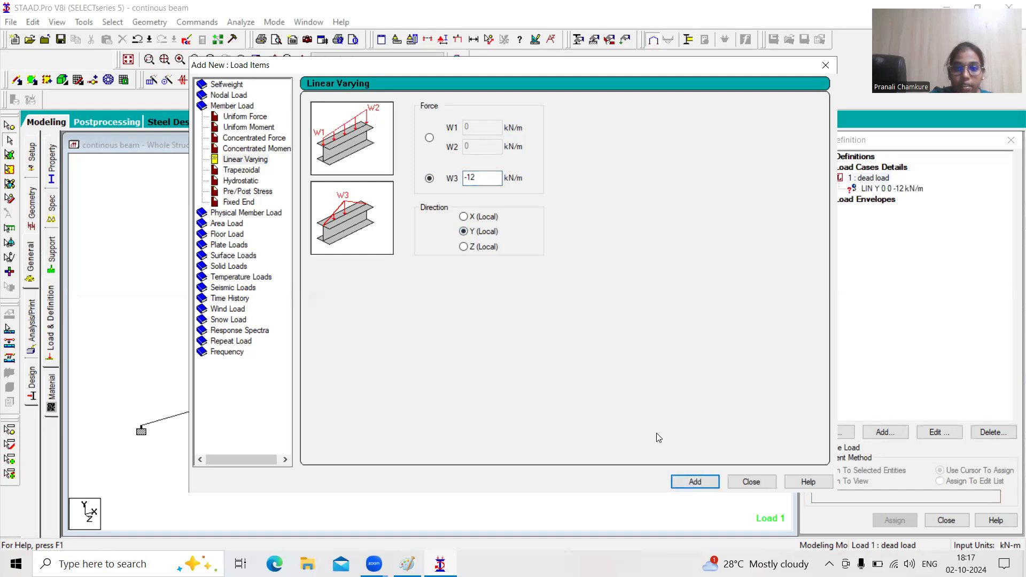
pyautogui.click(430, 138)
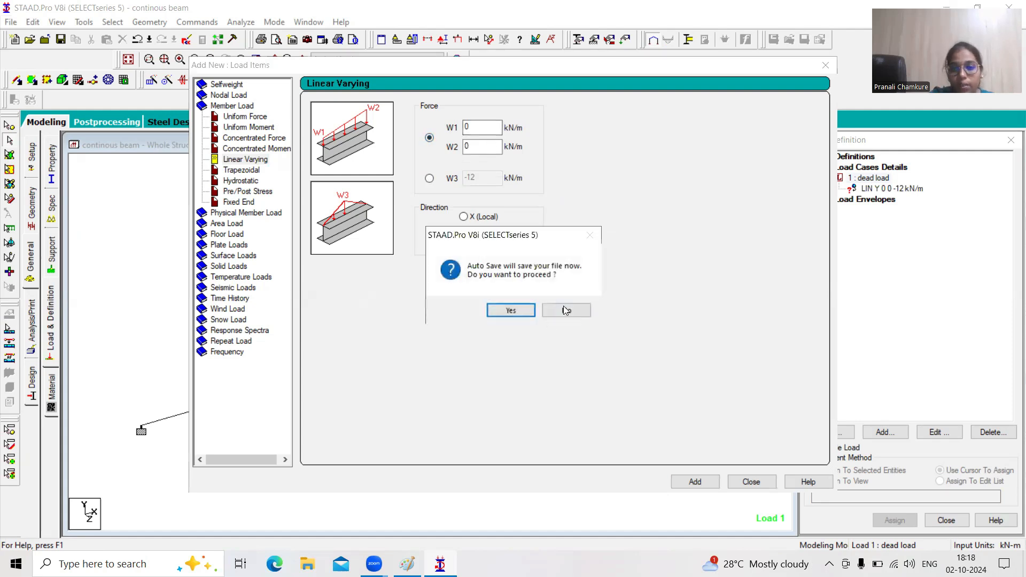
pyautogui.click(565, 308)
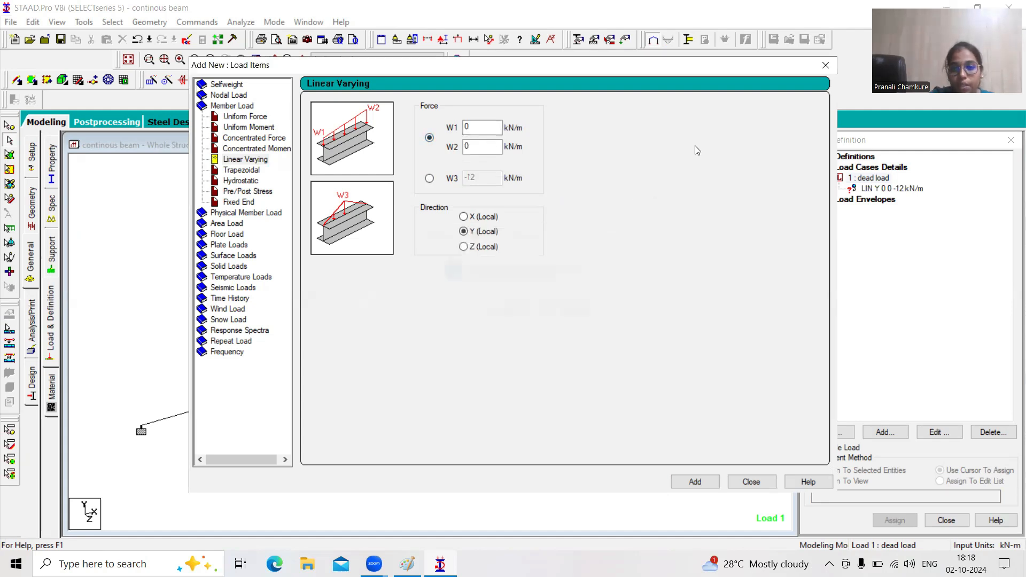
pyautogui.click(826, 65)
# Try to assign the linear varying load of -12 kN/m to the whole selected beam, and undo the assignment
pyautogui.click(389, 354)
pyautogui.hotkey('ctrl', 'a')
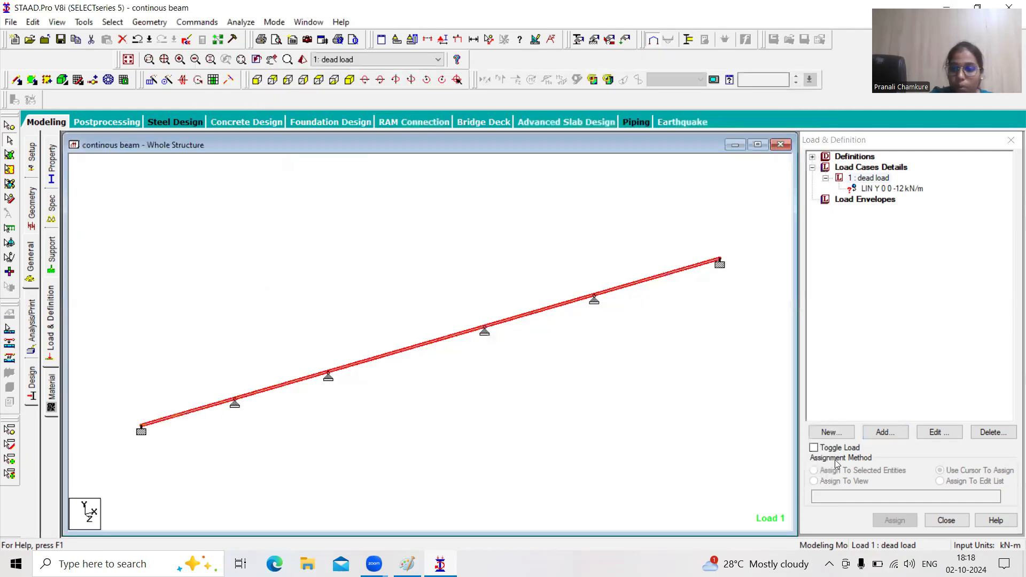
pyautogui.click(889, 189)
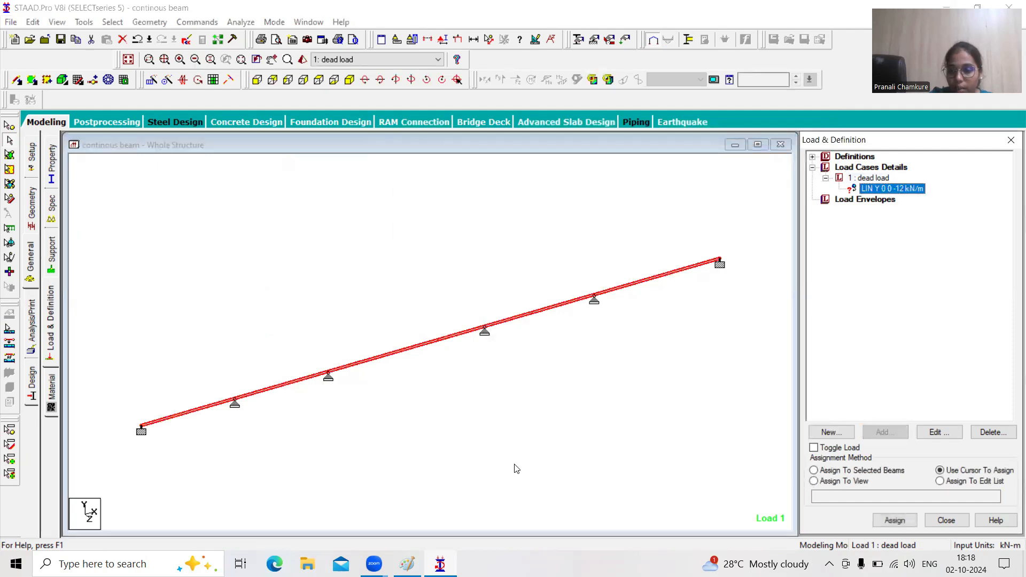
pyautogui.click(879, 521)
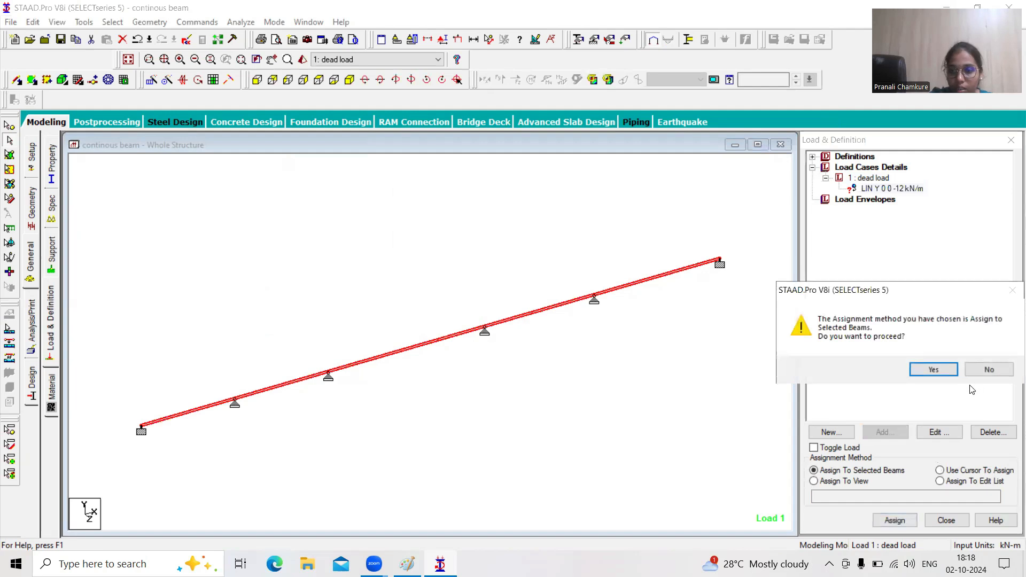
pyautogui.click(929, 369)
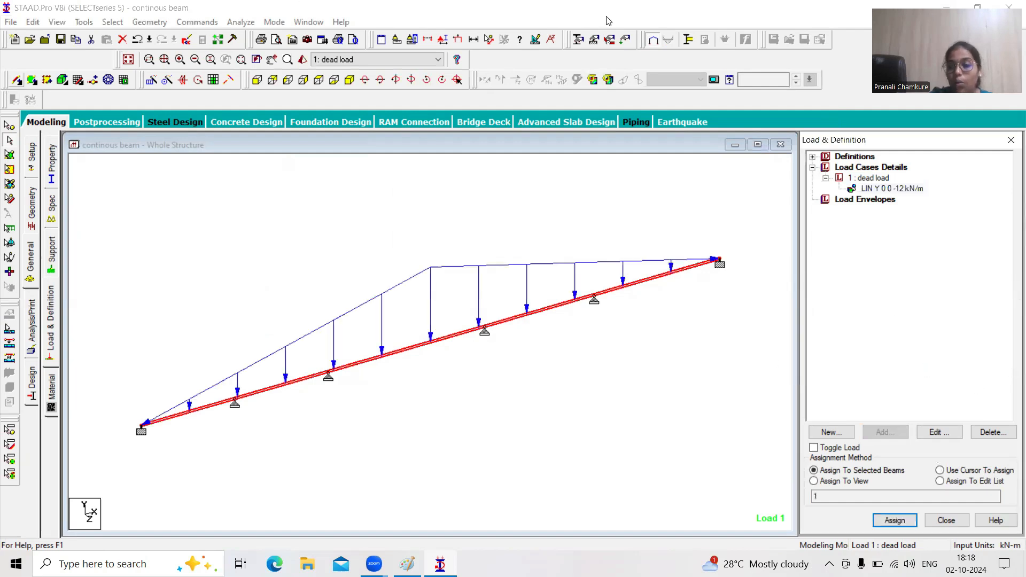
pyautogui.hotkey('ctrl', 'z')
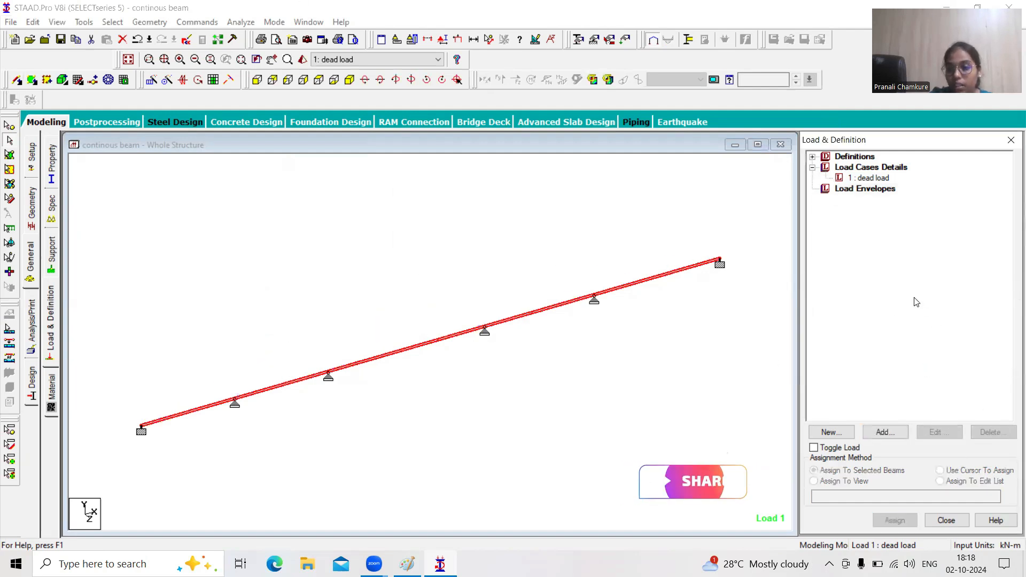
# Delete the single full-length beam with its unattached nodes and redraw separate beams between the remaining consecutive nodes
pyautogui.click(32, 187)
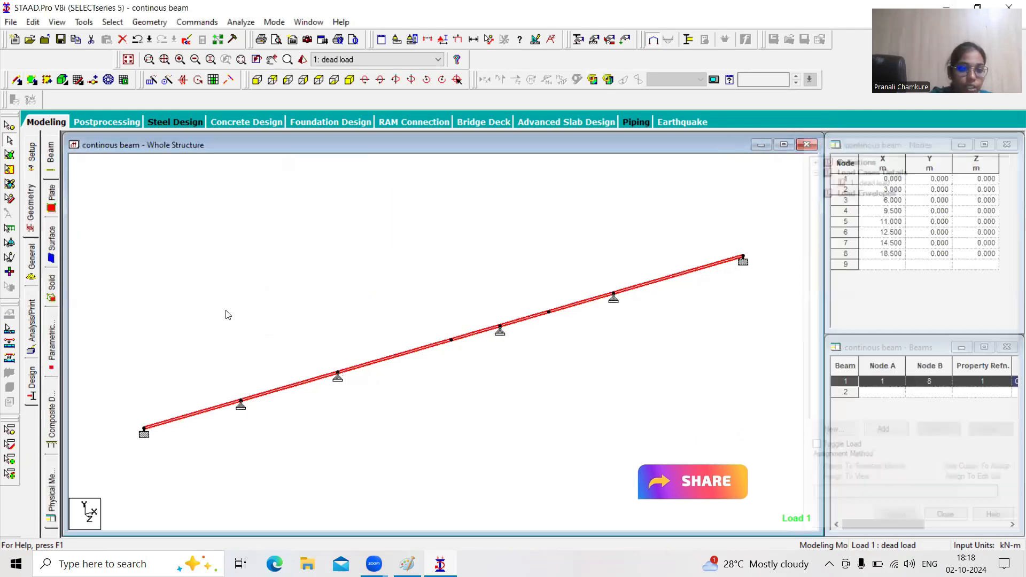
pyautogui.press('Delete')
pyautogui.click(556, 310)
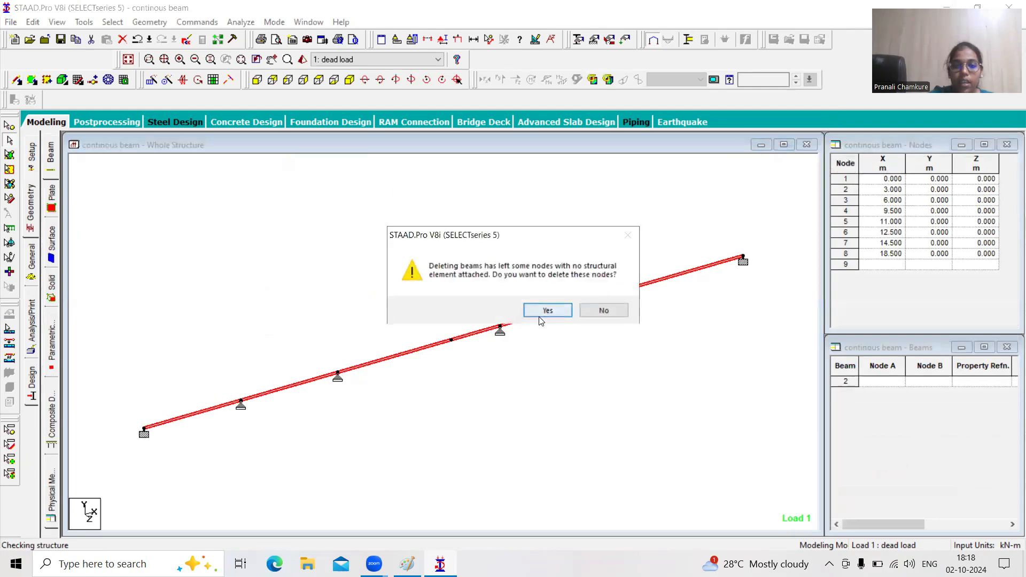
pyautogui.click(540, 313)
pyautogui.click(16, 79)
pyautogui.moveTo(144, 432); pyautogui.dragTo(744, 258)
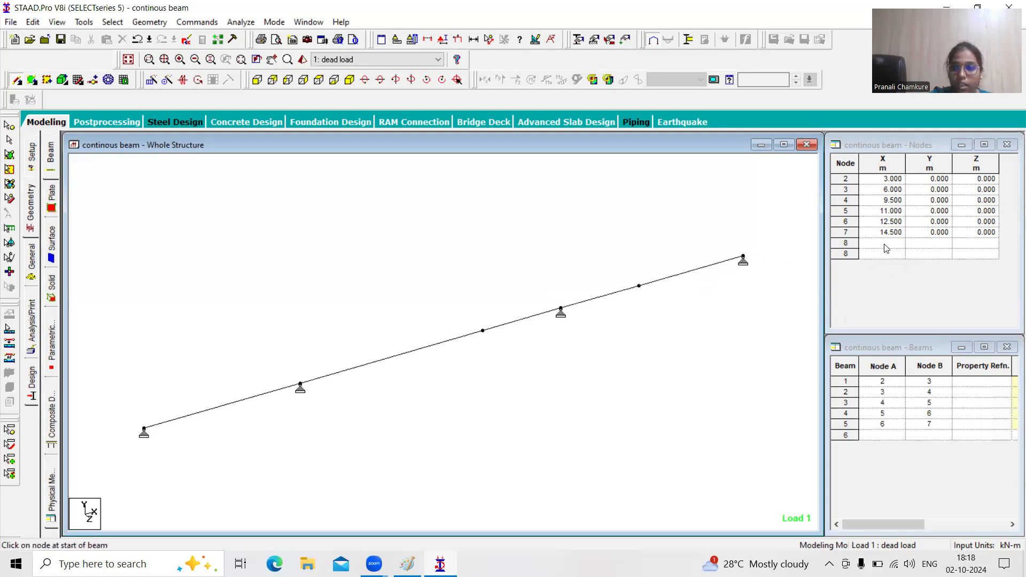
# Add the end node at X 18.5 m and draw a beam to it from the node at 14.5 m
pyautogui.click(887, 246)
pyautogui.write('1')
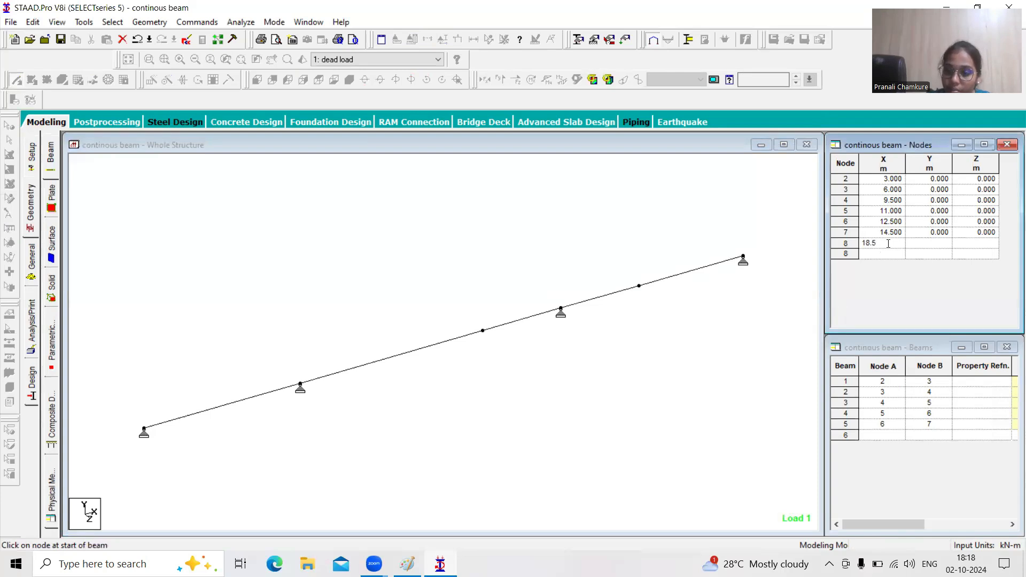
pyautogui.write('8.5')
pyautogui.press('Tab')
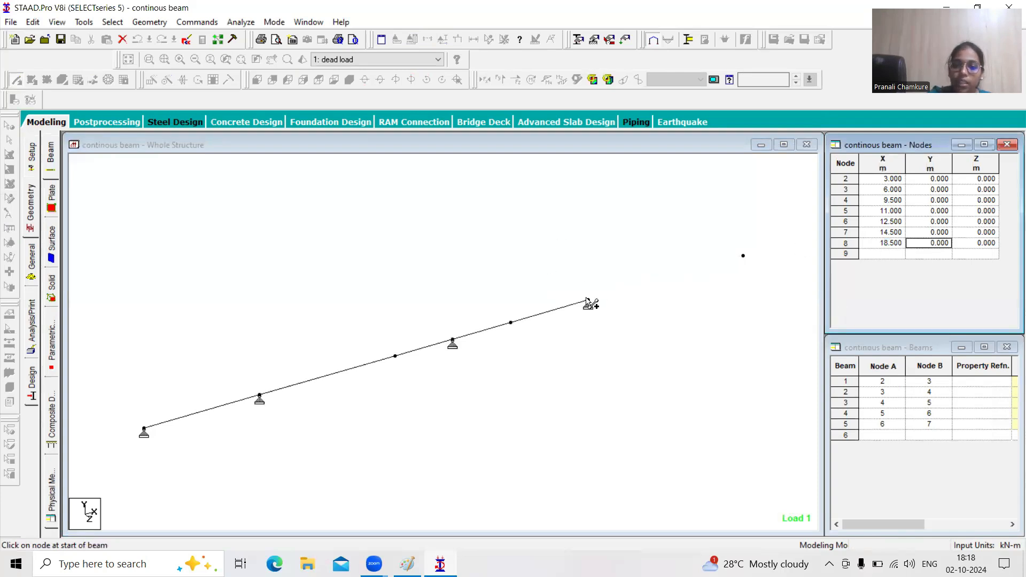
pyautogui.click(587, 302)
pyautogui.click(742, 255)
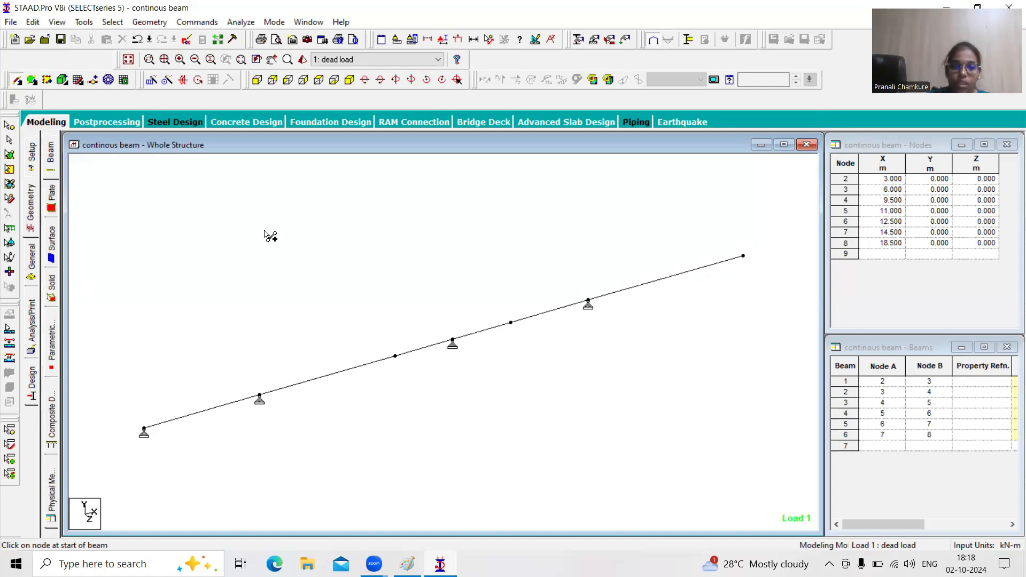
# Create a new Space structure named Structure2 with meter and kilonewton units, and dismiss the snap grid settings
pyautogui.click(11, 22)
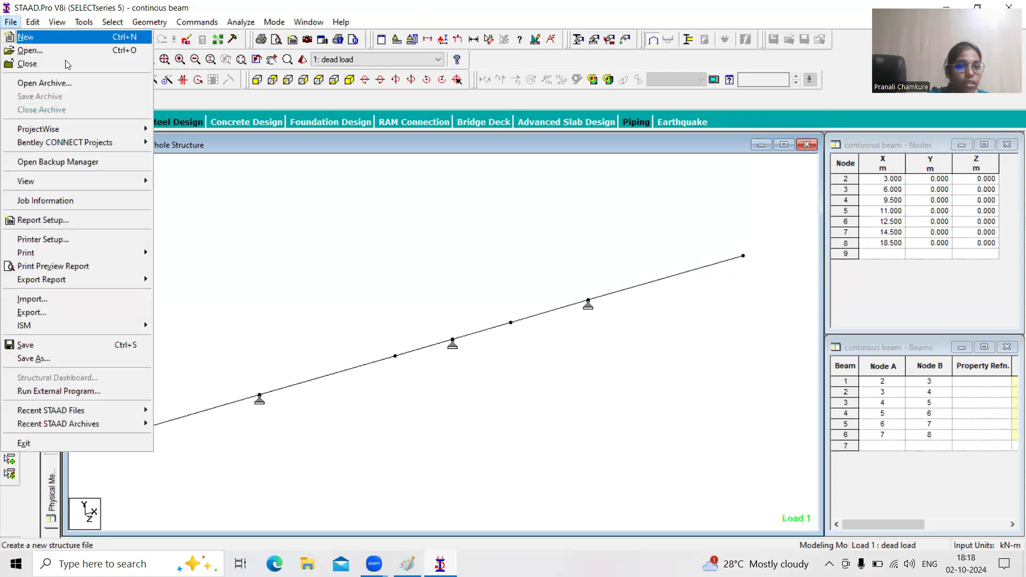
pyautogui.click(21, 31)
pyautogui.click(483, 310)
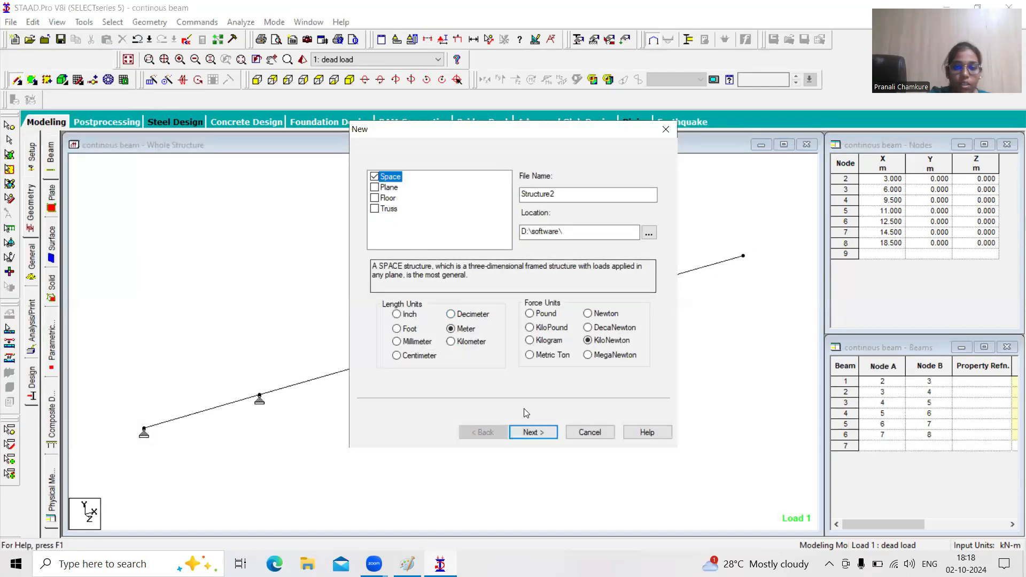
pyautogui.click(542, 432)
pyautogui.click(533, 431)
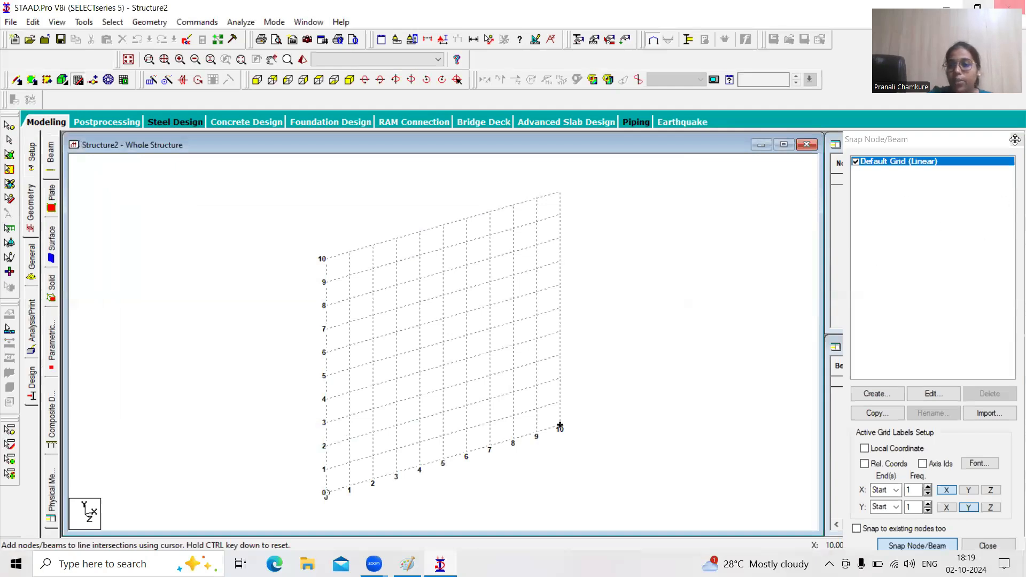
pyautogui.click(1014, 140)
# Enter the first three nodes at X 0, 3 and 6 m
pyautogui.click(895, 178)
pyautogui.write('0')
pyautogui.press('Tab')
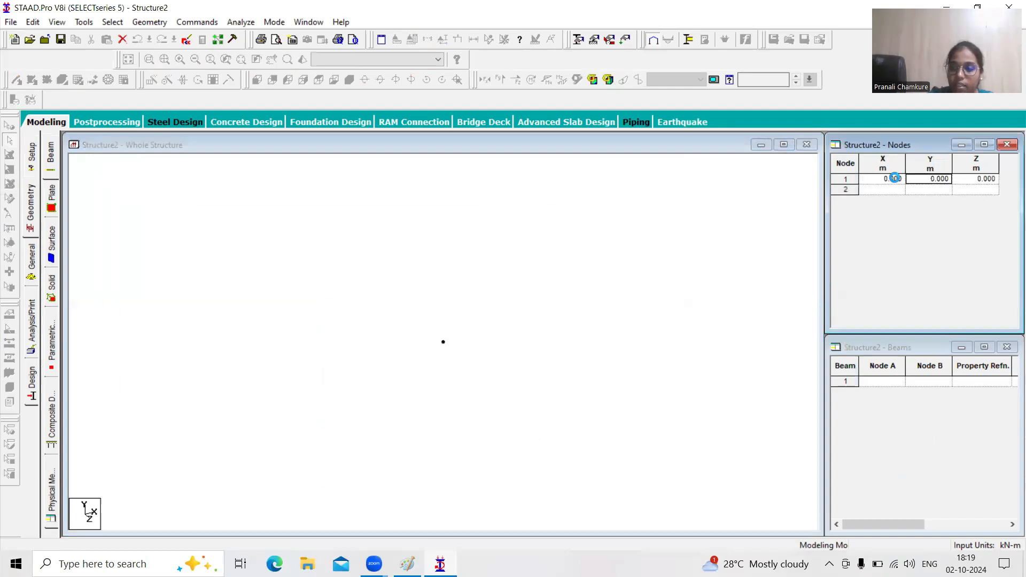
pyautogui.click(892, 190)
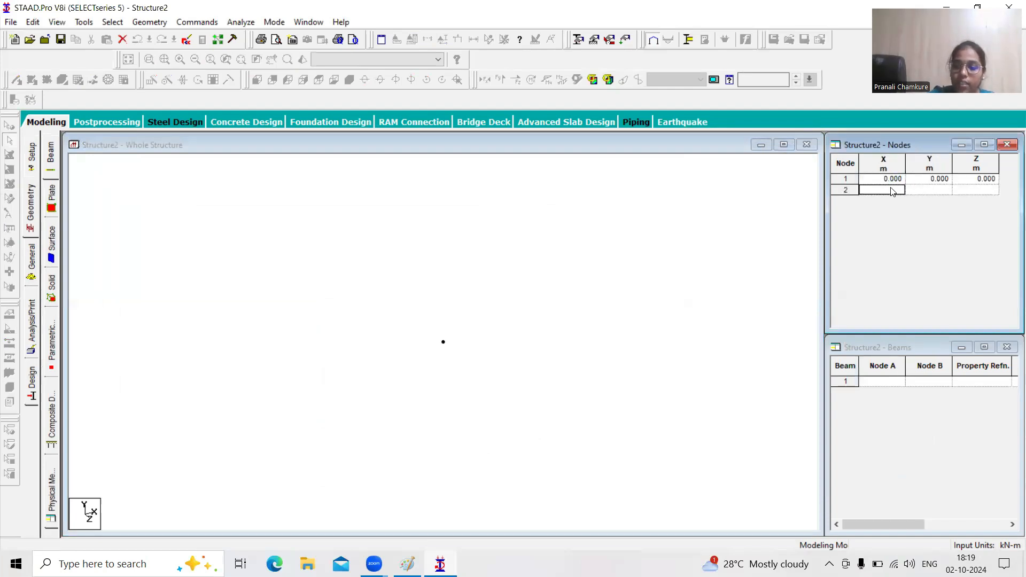
pyautogui.write('3')
pyautogui.press('Tab')
pyautogui.click(886, 202)
pyautogui.write('6')
pyautogui.press('Tab')
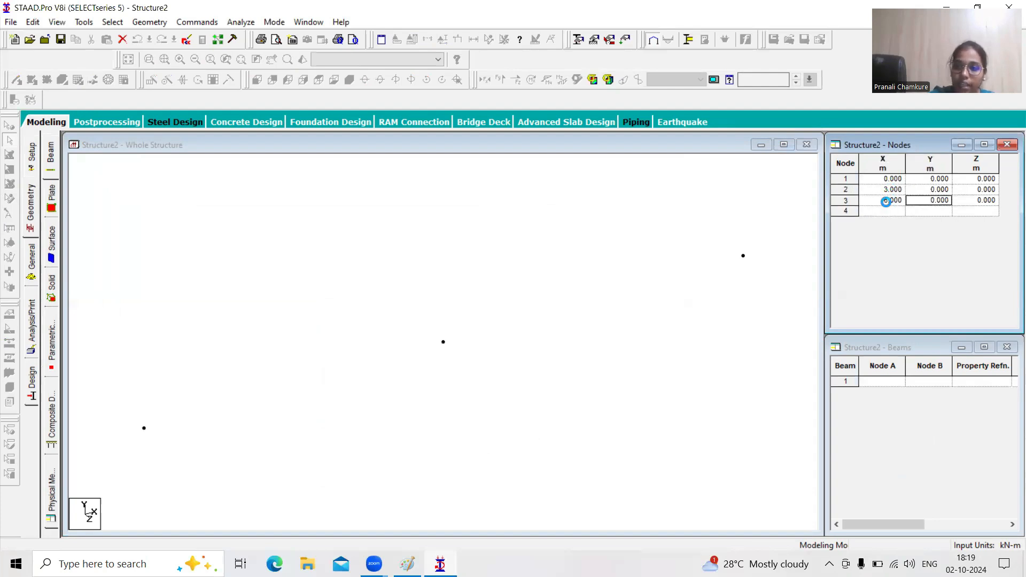
# Add three more nodes at X 9.5, 11 and 12.5 m
pyautogui.click(882, 212)
pyautogui.write('9.5')
pyautogui.press('Tab')
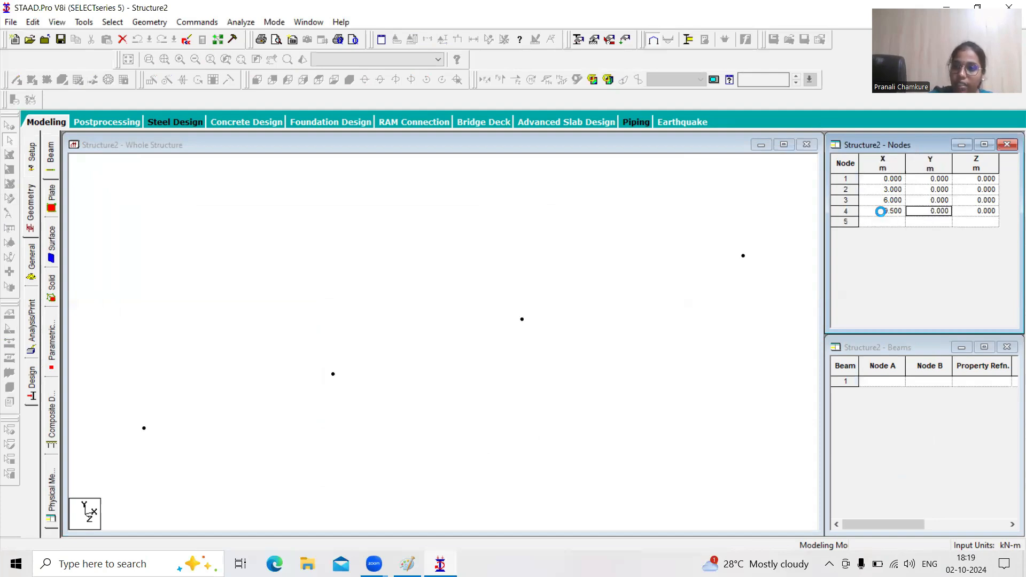
pyautogui.click(883, 222)
pyautogui.write('11')
pyautogui.press('Tab')
pyautogui.click(885, 234)
pyautogui.write('12.5')
pyautogui.press('Tab')
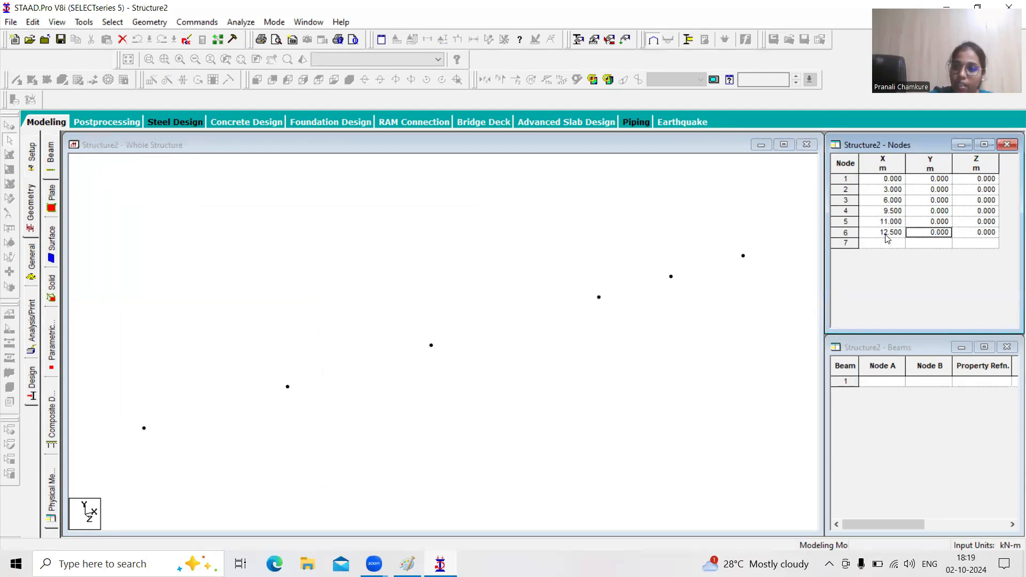
# Add the last two nodes at X 14.5 and 18.5 m
pyautogui.click(885, 241)
pyautogui.write('14')
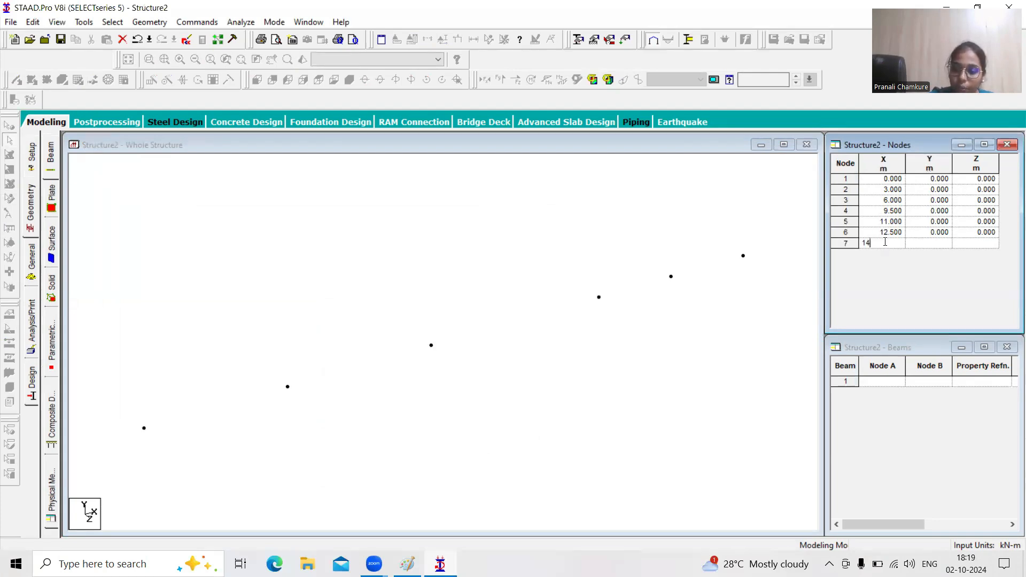
pyautogui.write('.5')
pyautogui.press('Tab')
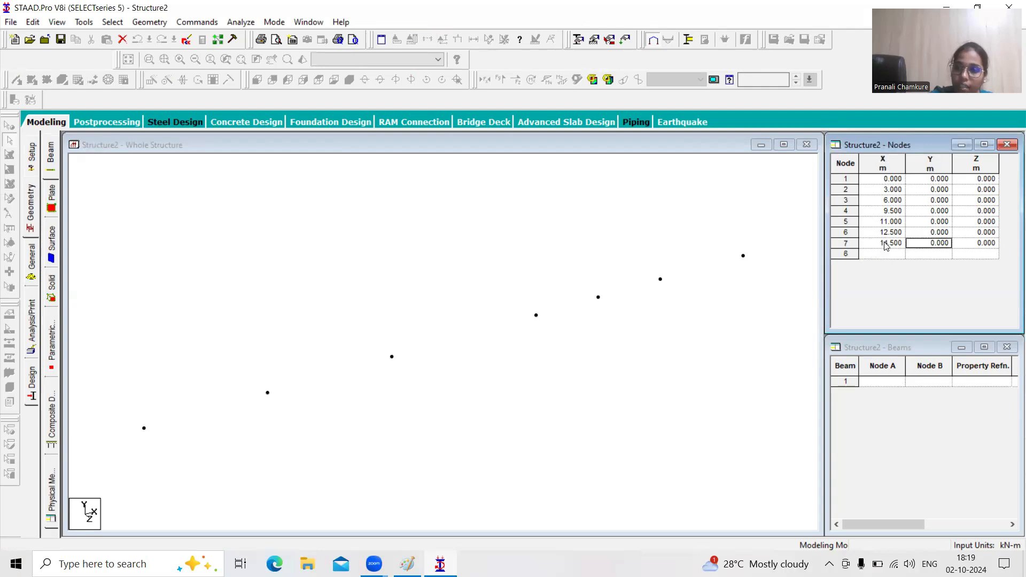
pyautogui.click(883, 255)
pyautogui.write('1')
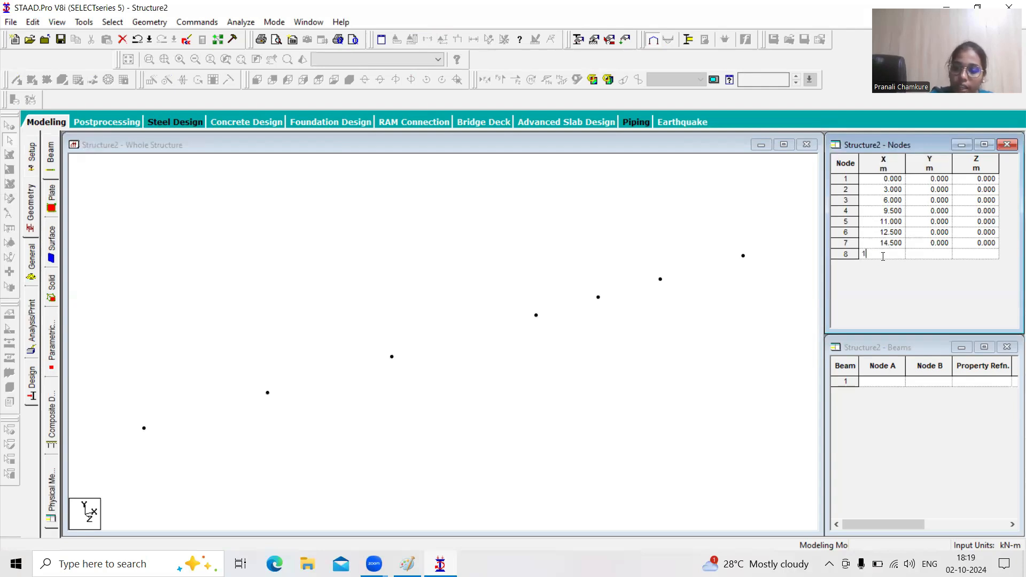
pyautogui.write('8.5')
pyautogui.press('Tab')
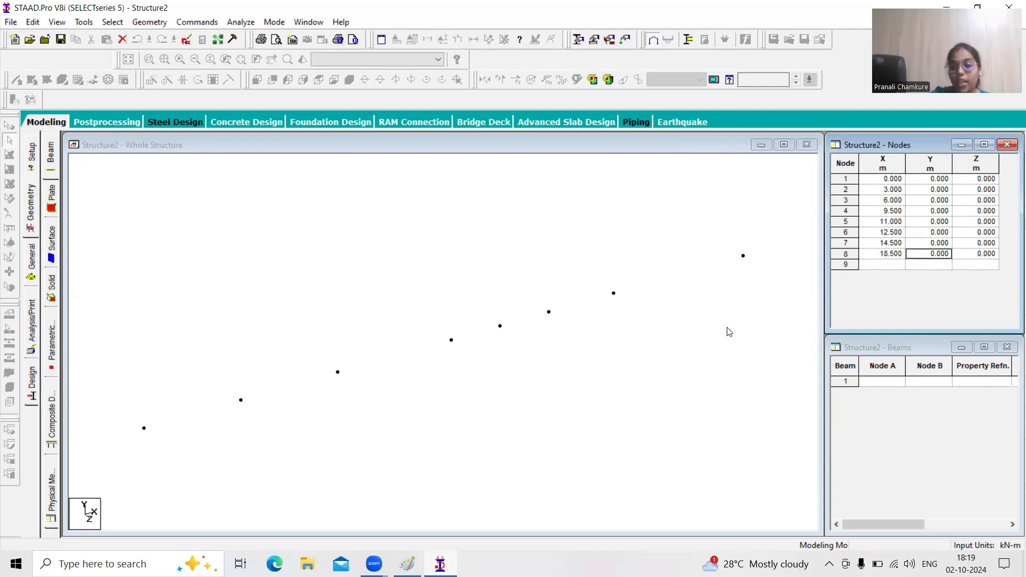
# Draw beams between all consecutive nodes, from the node at 0 m to the node at 18.5 m
pyautogui.click(729, 332)
pyautogui.click(15, 83)
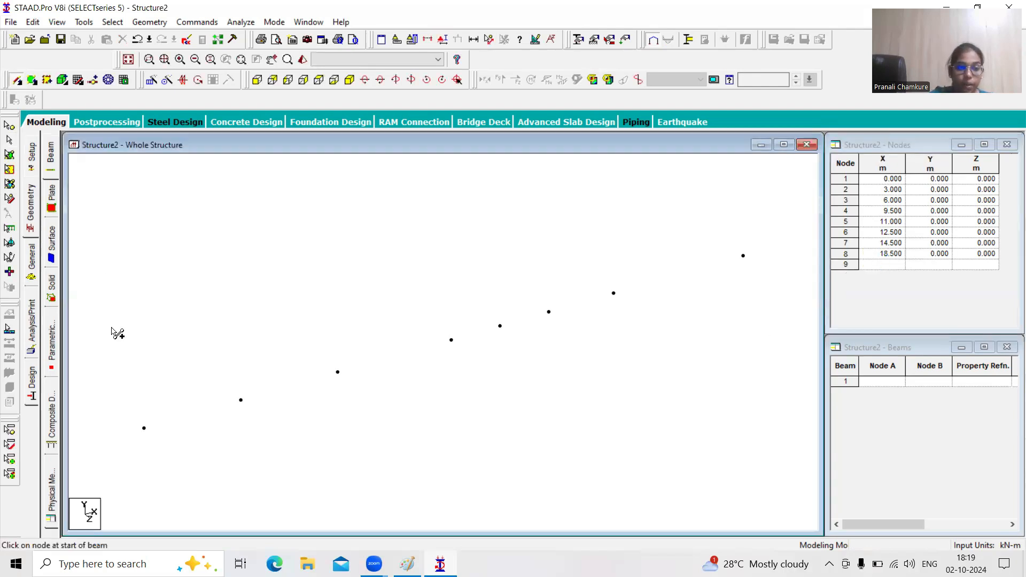
pyautogui.moveTo(143, 428)
pyautogui.mouseDown()
pyautogui.moveTo(234, 400)
pyautogui.moveTo(298, 401)
pyautogui.moveTo(337, 372)
pyautogui.moveTo(524, 327)
pyautogui.moveTo(743, 255)
pyautogui.mouseUp()
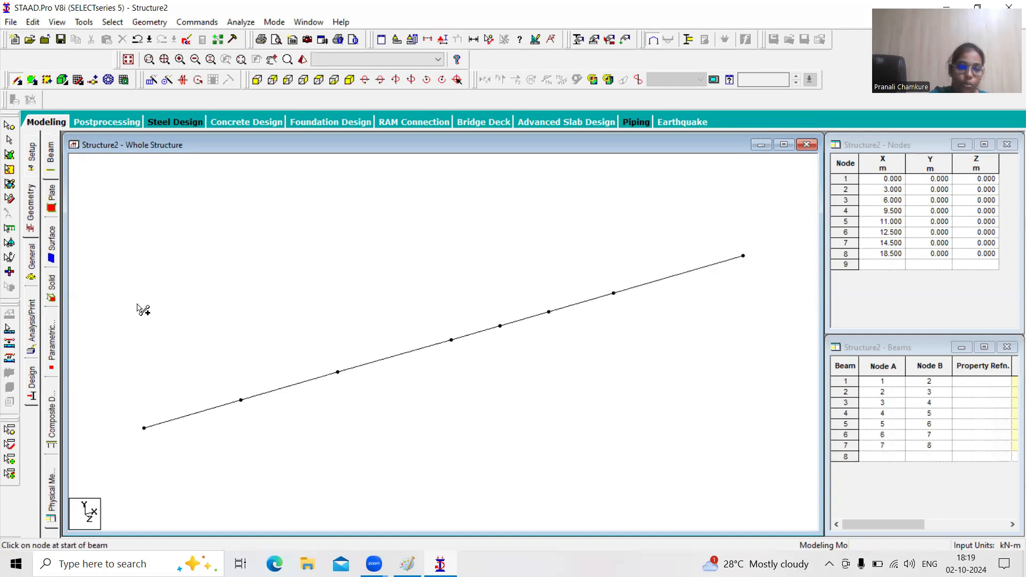
# Define a rectangular concrete section with YD 0.35 m and ZD 0.3 m
pyautogui.click(32, 265)
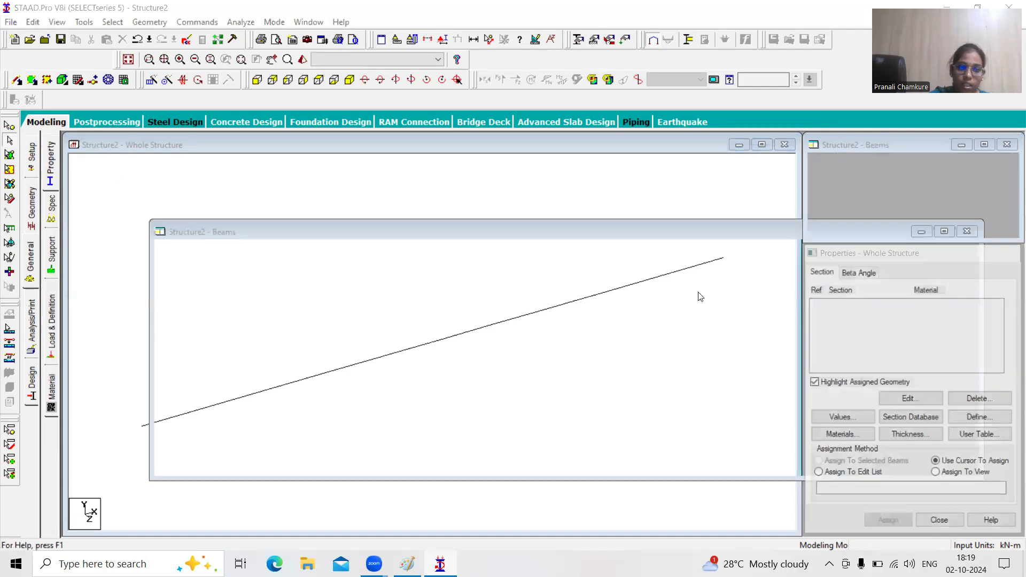
pyautogui.click(966, 416)
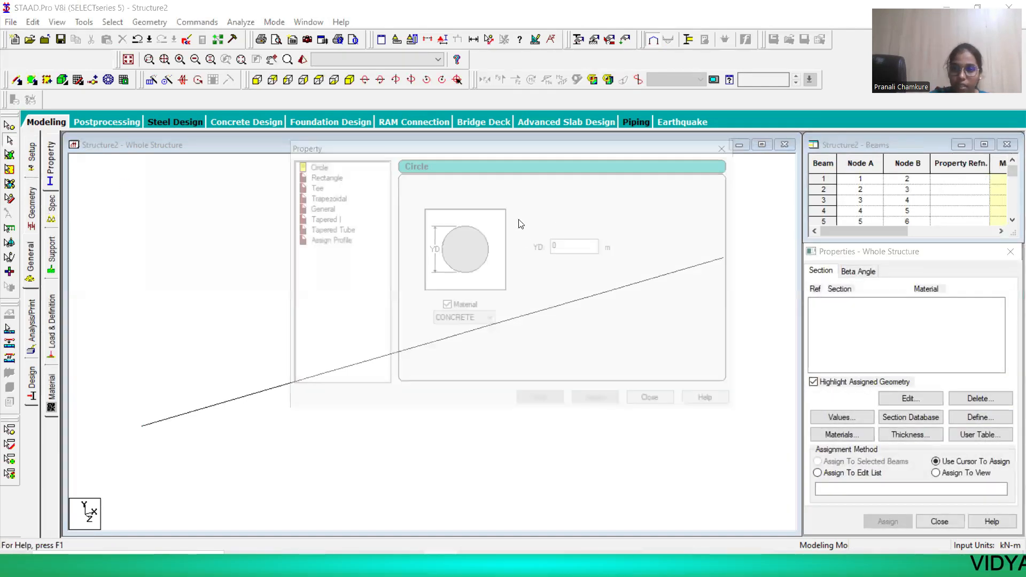
pyautogui.click(323, 175)
pyautogui.press('Tab')
pyautogui.press('Tab')
pyautogui.write('0.3')
pyautogui.click(578, 238)
pyautogui.write('0.35')
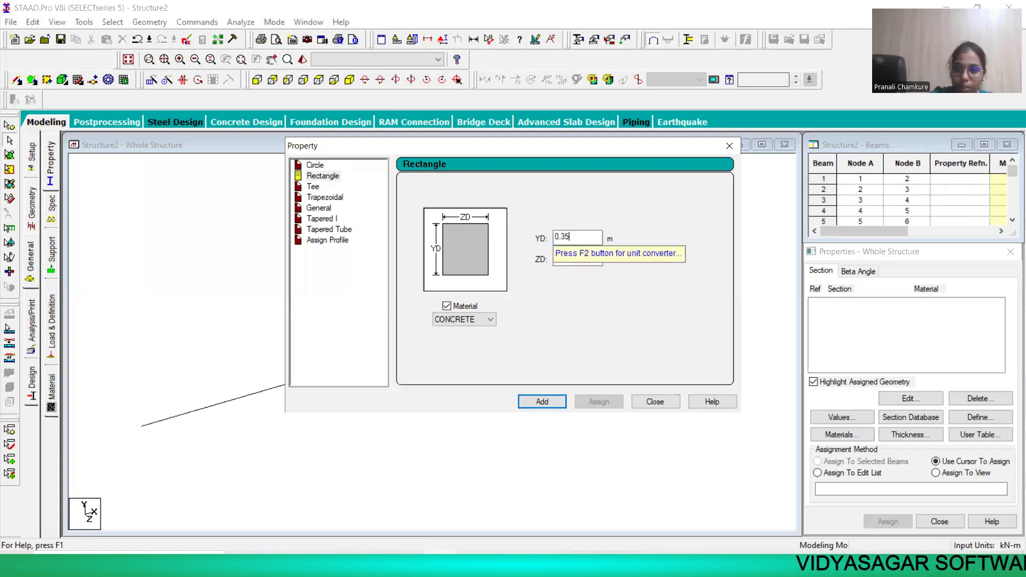
pyautogui.click(543, 401)
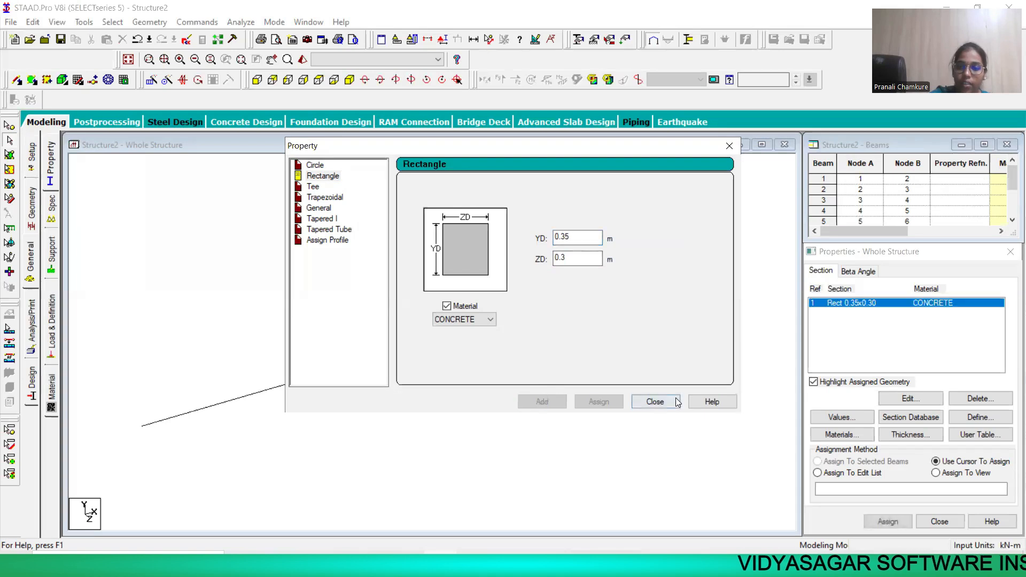
pyautogui.click(655, 401)
# Assign the 0.35x0.30 rectangular section to all beams in the view
pyautogui.click(935, 473)
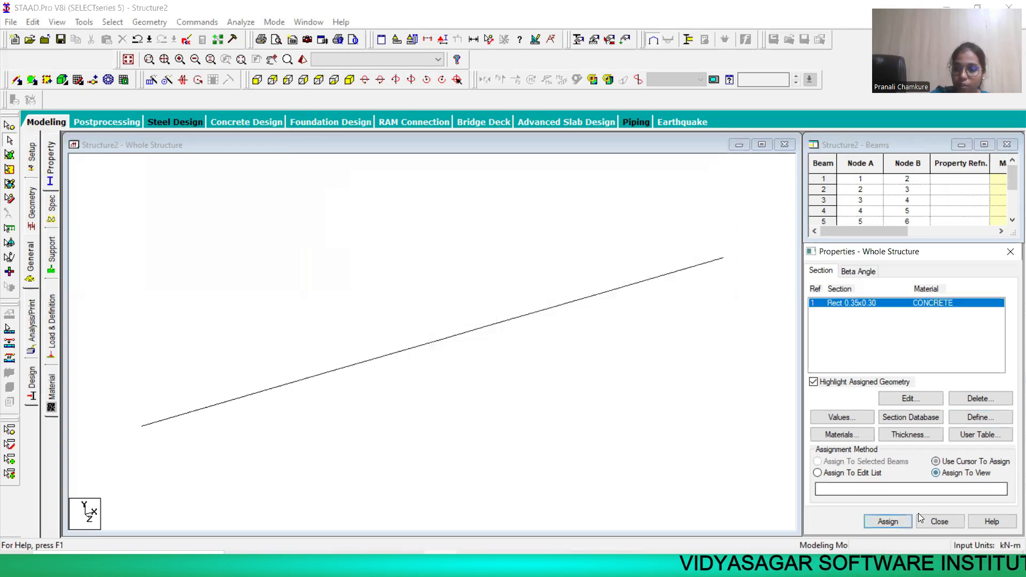
pyautogui.click(888, 521)
pyautogui.click(934, 423)
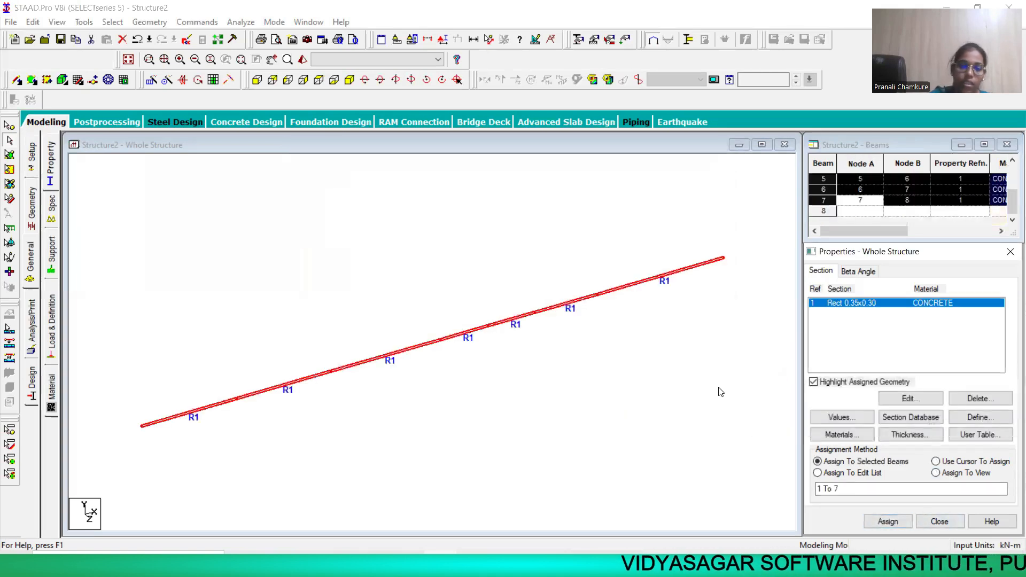
# Create a fixed support and a pinned support for the structure
pyautogui.click(53, 265)
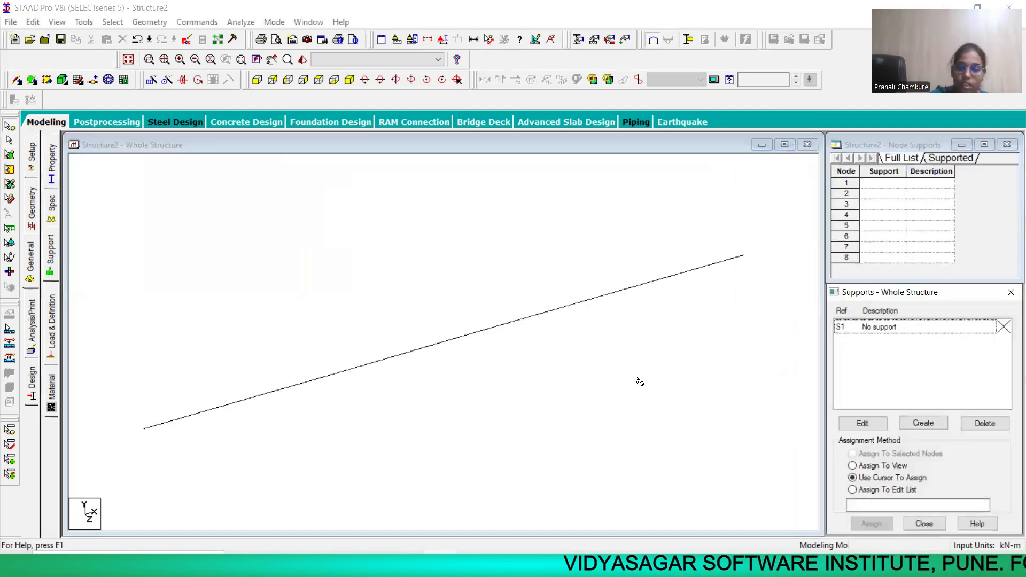
pyautogui.click(916, 424)
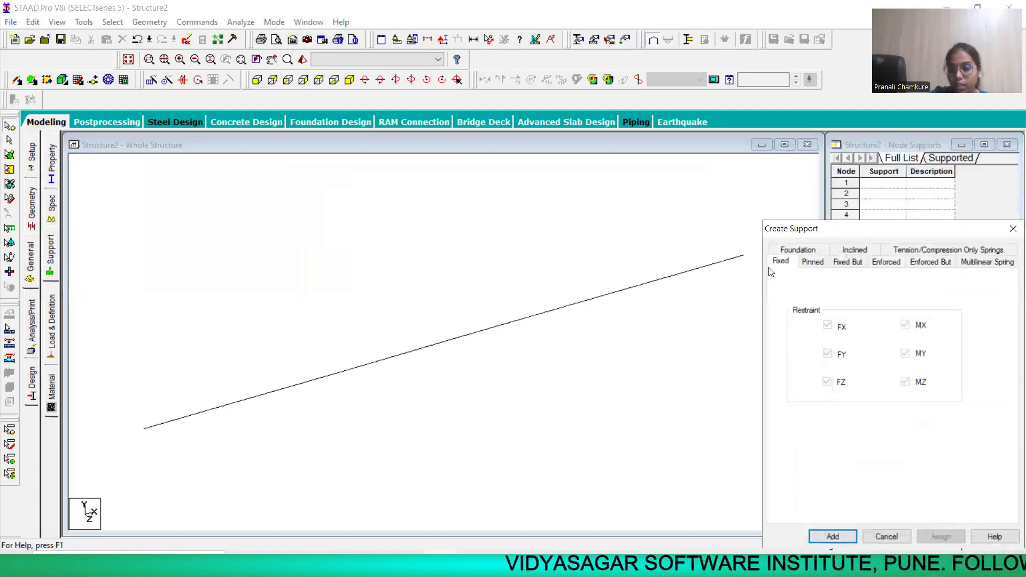
pyautogui.click(828, 535)
pyautogui.click(920, 423)
pyautogui.click(812, 261)
pyautogui.click(833, 535)
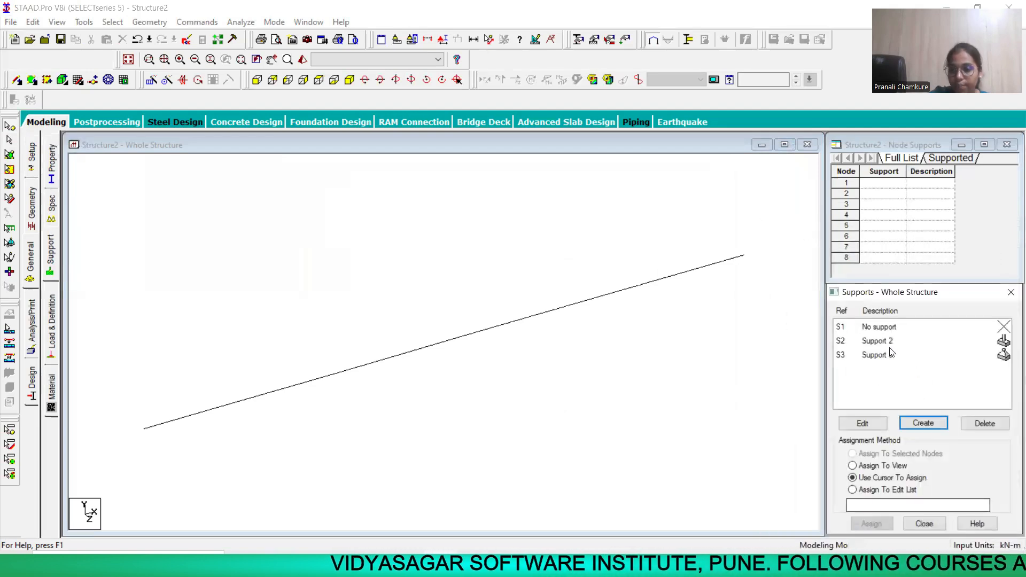
# Assign the fixed support to the two end nodes of the beam, nodes 1 and 8
pyautogui.click(876, 340)
pyautogui.moveTo(140, 411); pyautogui.dragTo(159, 450)
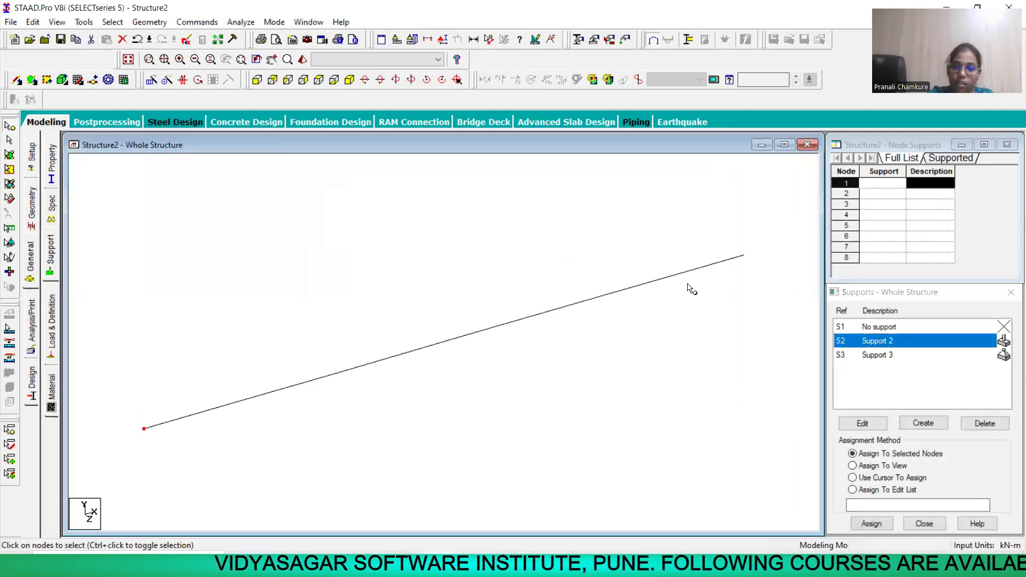
pyautogui.keyDown('ctrl'); pyautogui.moveTo(733, 248); pyautogui.dragTo(752, 275); pyautogui.keyUp('ctrl')
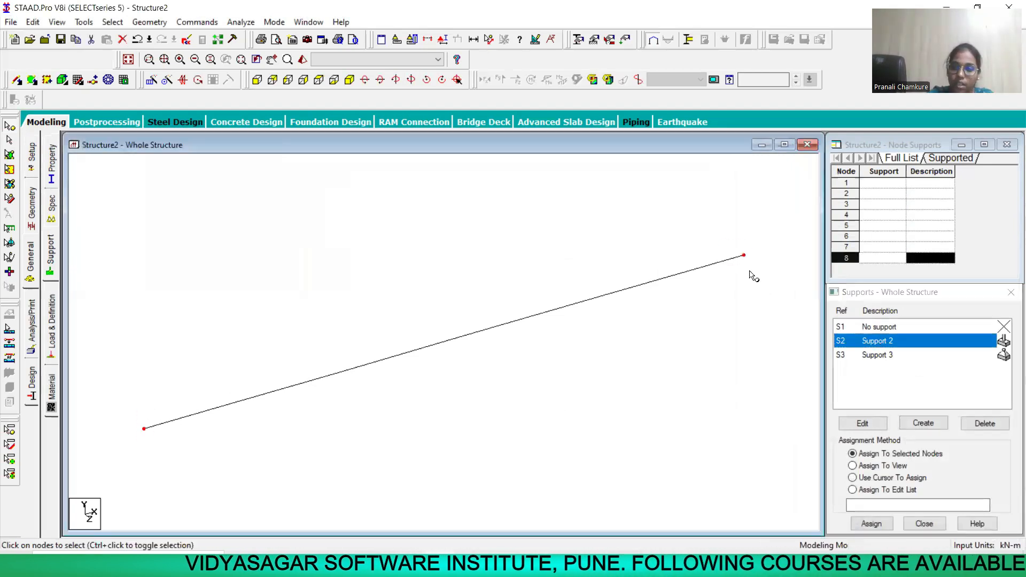
pyautogui.click(871, 524)
pyautogui.click(931, 445)
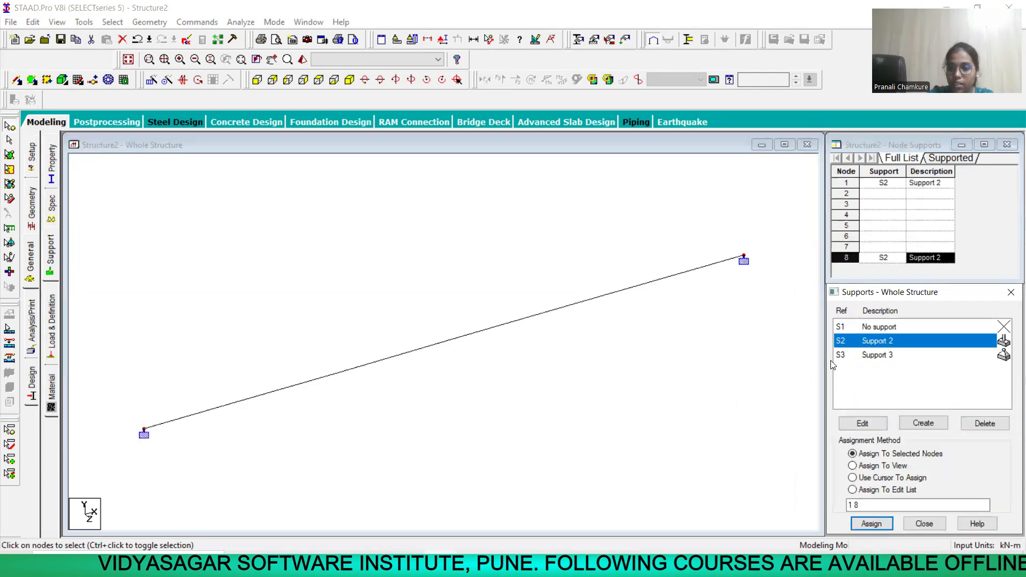
# Choose the pinned support and select intermediate nodes 2, 3, 5 and 7 to receive it
pyautogui.click(878, 354)
pyautogui.click(300, 390)
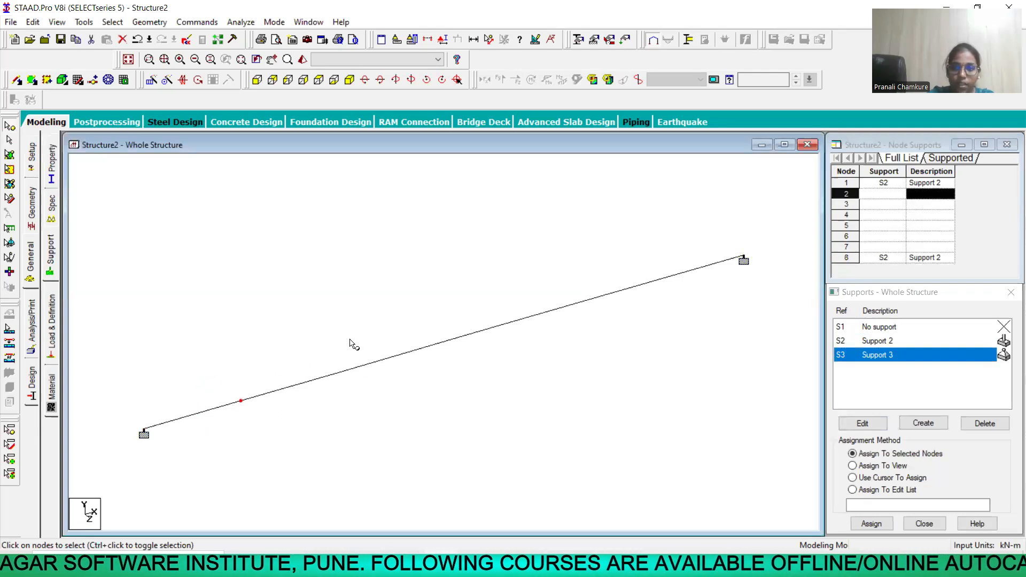
pyautogui.moveTo(332, 350); pyautogui.dragTo(404, 393)
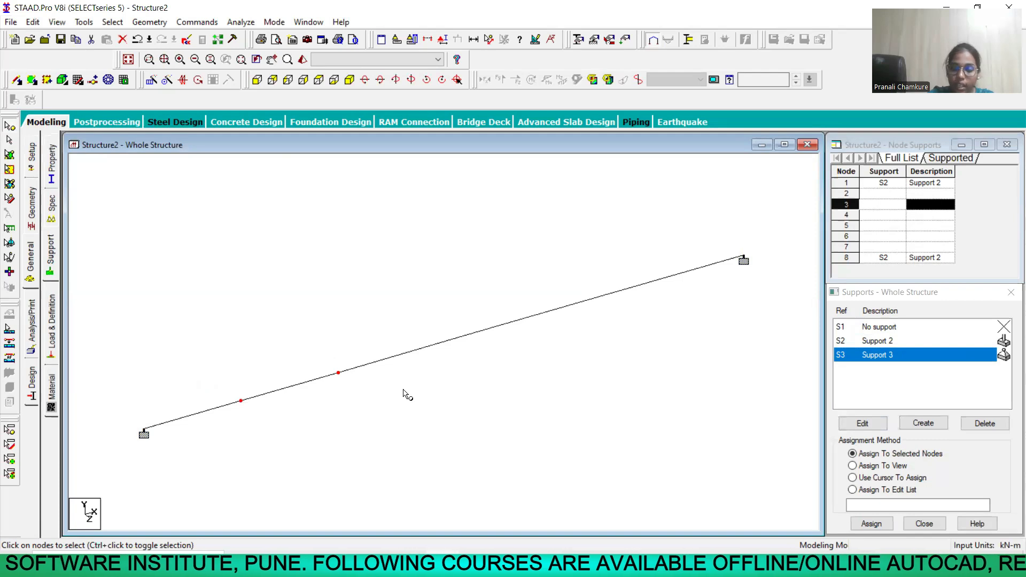
pyautogui.keyDown('ctrl'); pyautogui.moveTo(449, 308); pyautogui.dragTo(549, 357); pyautogui.keyUp('ctrl')
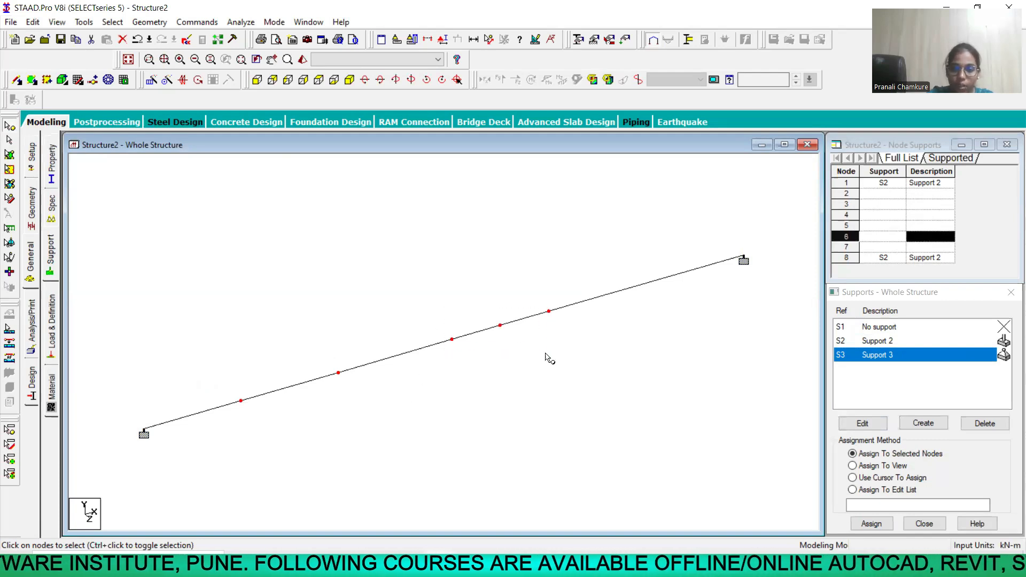
pyautogui.keyDown('ctrl'); pyautogui.click(452, 340); pyautogui.keyUp('ctrl')
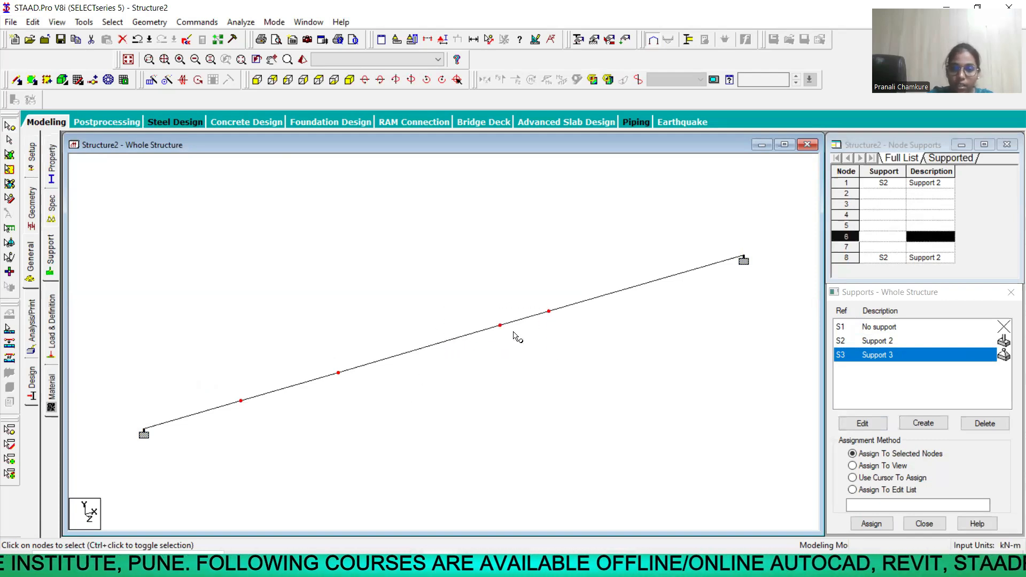
pyautogui.keyDown('ctrl'); pyautogui.click(548, 312); pyautogui.keyUp('ctrl')
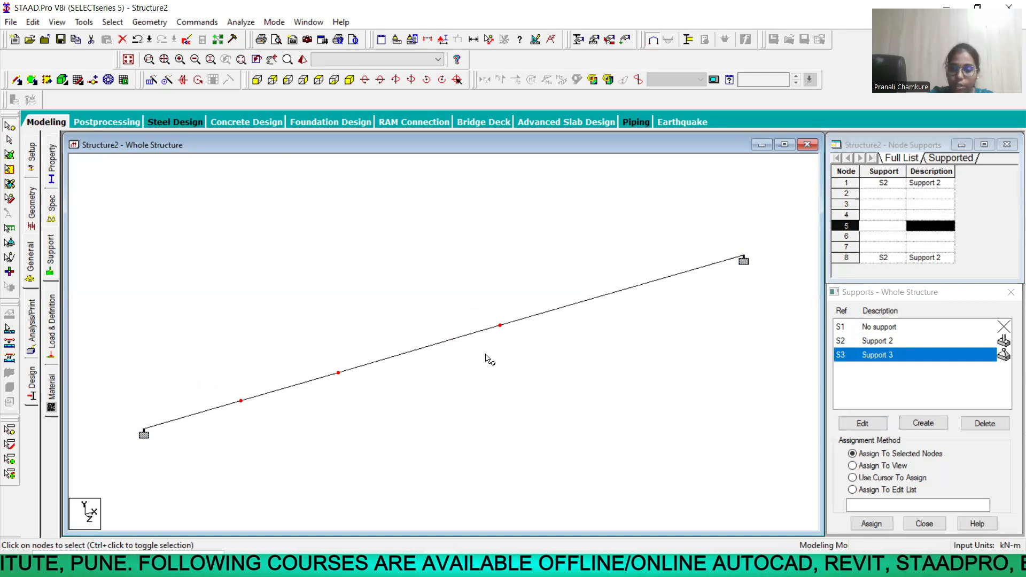
pyautogui.keyDown('ctrl'); pyautogui.moveTo(622, 250); pyautogui.dragTo(672, 302); pyautogui.keyUp('ctrl')
pyautogui.keyDown('ctrl'); pyautogui.moveTo(590, 267); pyautogui.dragTo(657, 328); pyautogui.keyUp('ctrl')
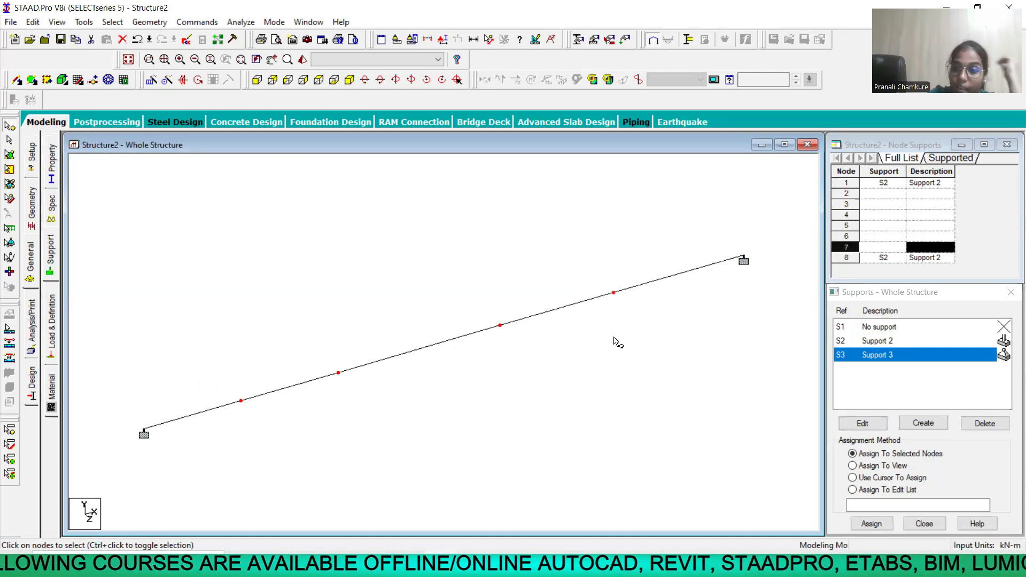
# Measure each node-to-node distance along the beam, from the first node to the last
pyautogui.click(491, 39)
pyautogui.click(153, 430)
pyautogui.click(243, 402)
pyautogui.click(242, 401)
pyautogui.click(339, 373)
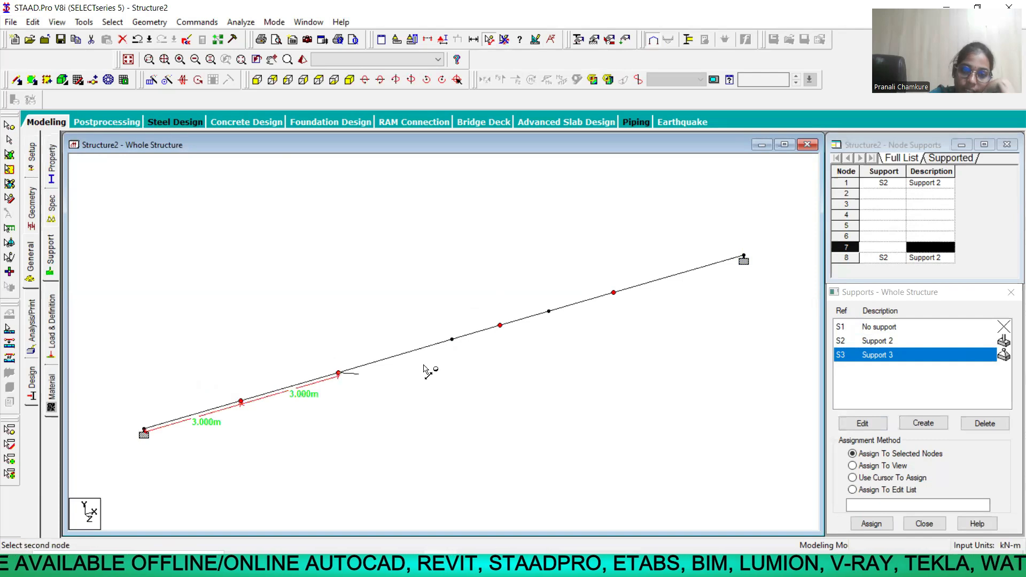
pyautogui.click(452, 339)
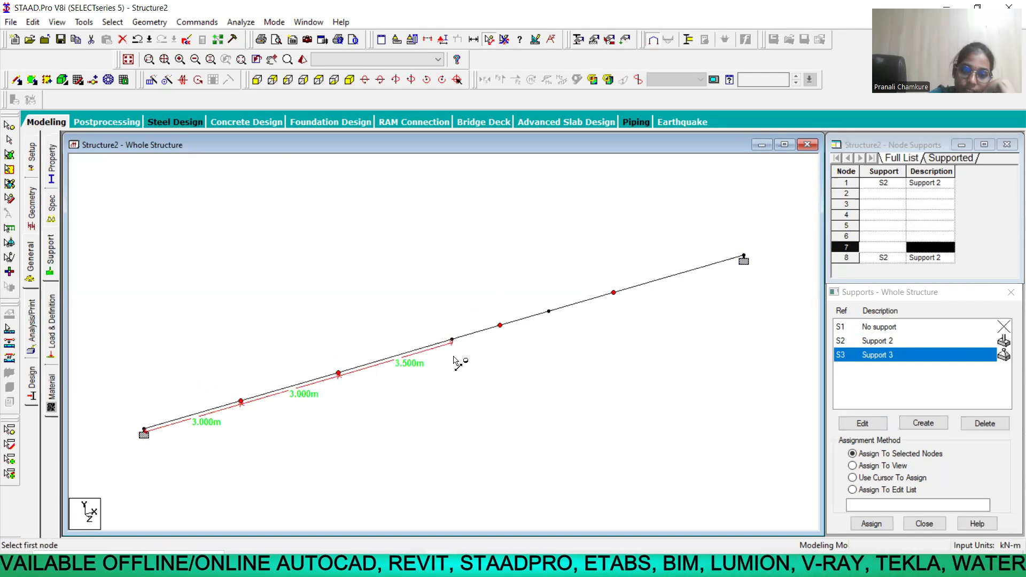
pyautogui.click(499, 326)
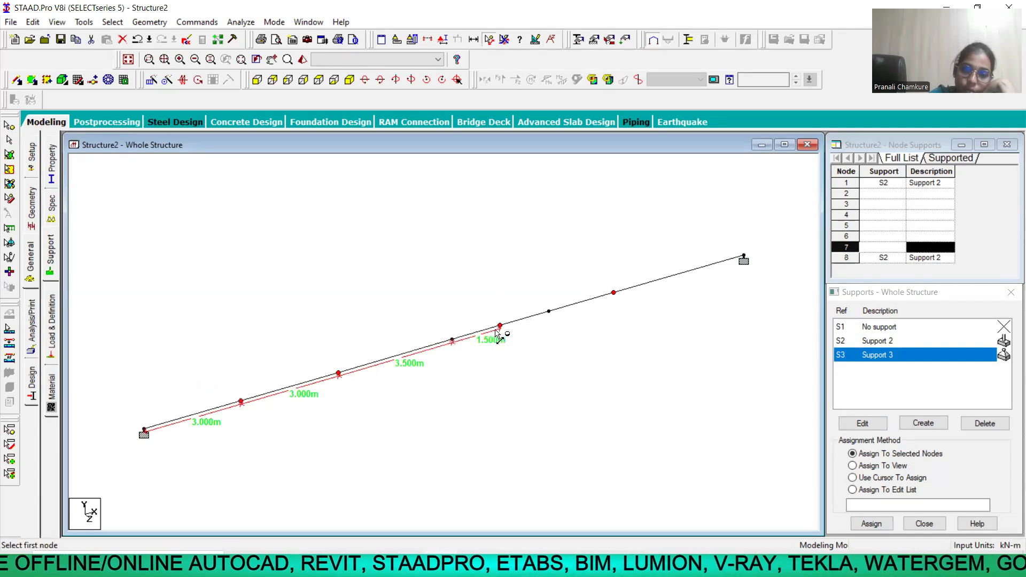
pyautogui.click(550, 312)
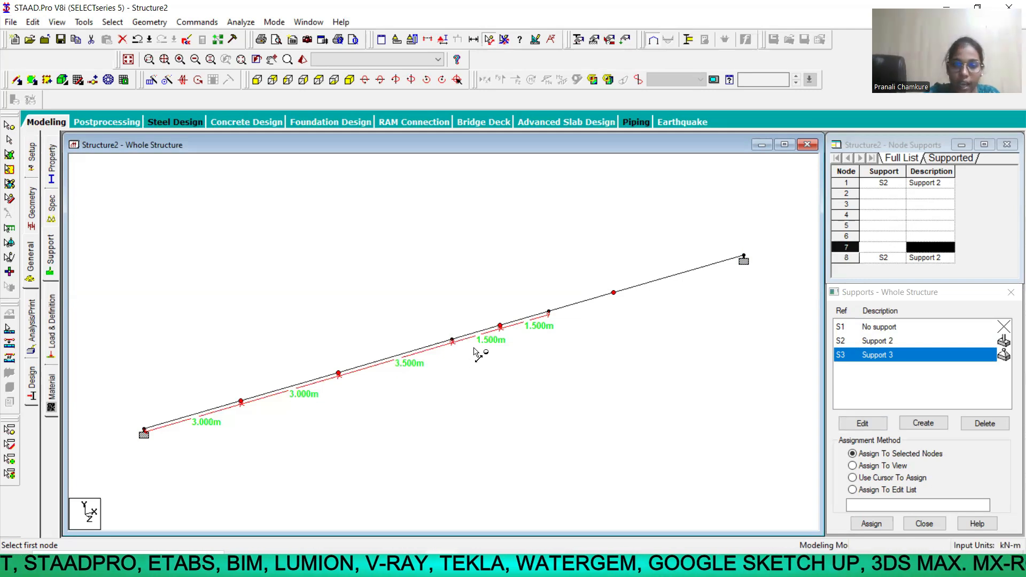
pyautogui.click(549, 312)
pyautogui.click(613, 293)
pyautogui.click(741, 269)
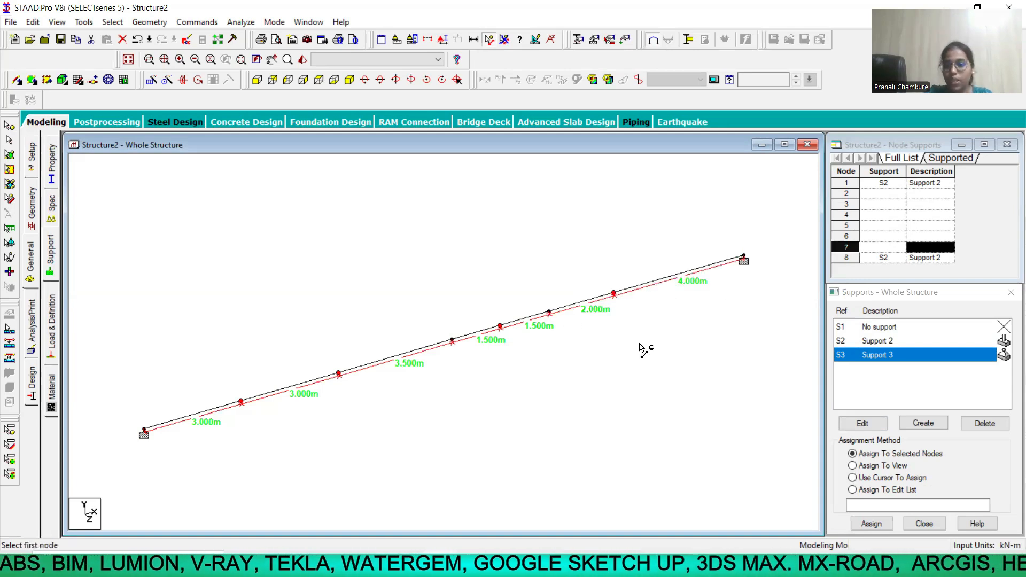
# Assign the pinned support to the selected intermediate nodes and clear the distance dimensions from the view
pyautogui.click(870, 523)
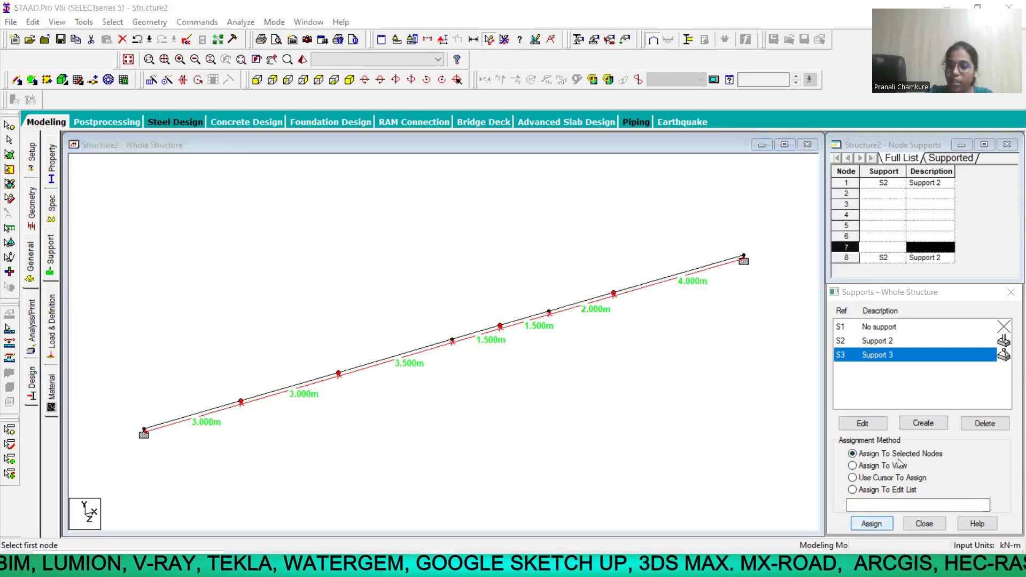
pyautogui.click(906, 446)
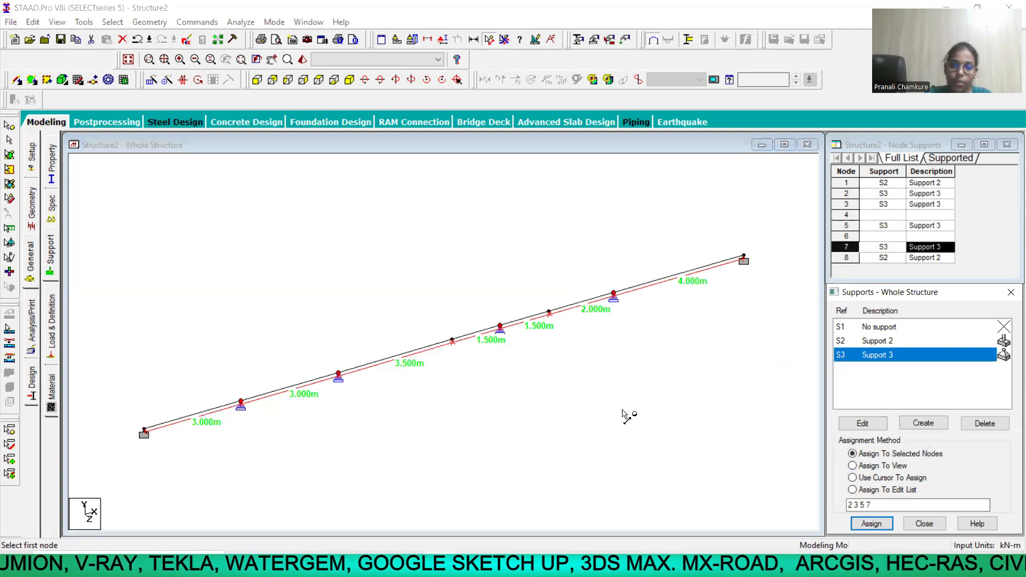
pyautogui.click(504, 39)
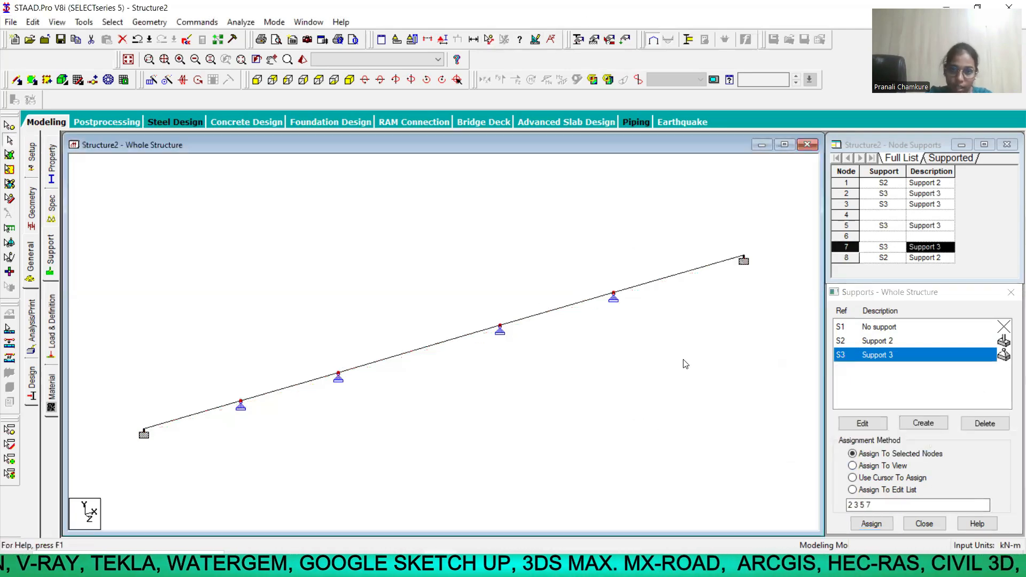
# Create primary load case 1 with loading type Dead and the title "dead load"
pyautogui.click(52, 328)
pyautogui.click(876, 170)
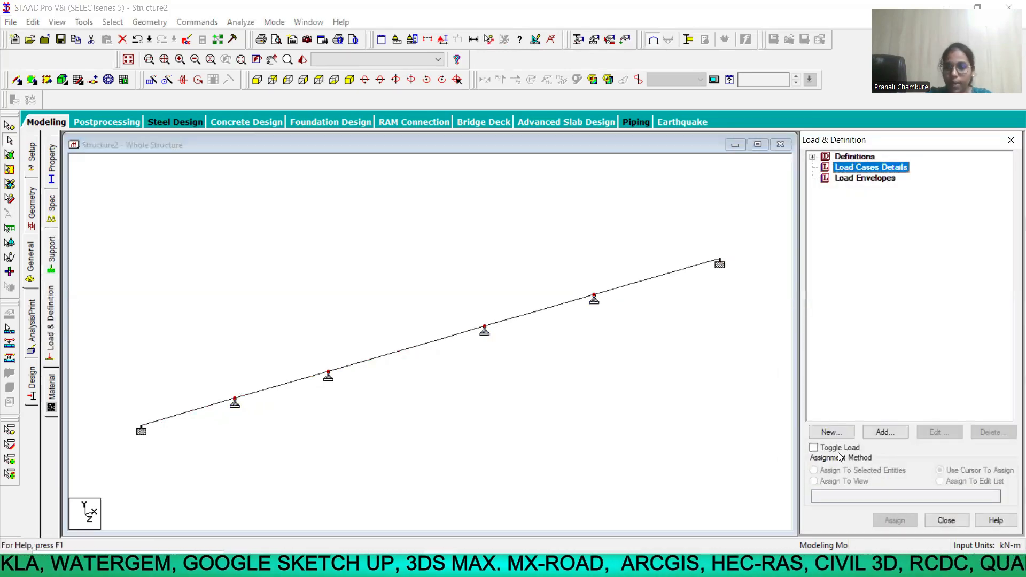
pyautogui.click(885, 432)
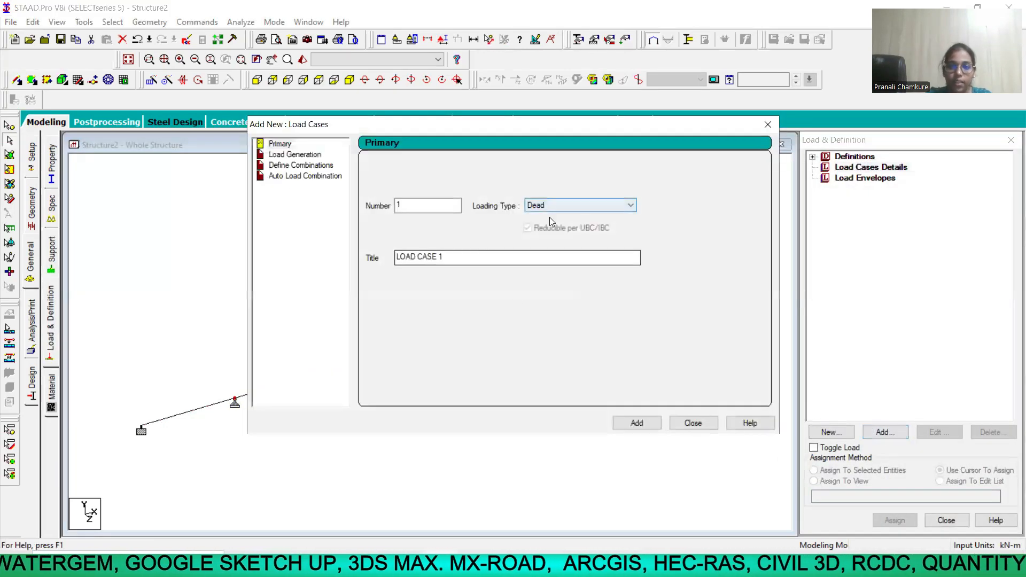
pyautogui.moveTo(470, 256); pyautogui.dragTo(366, 269)
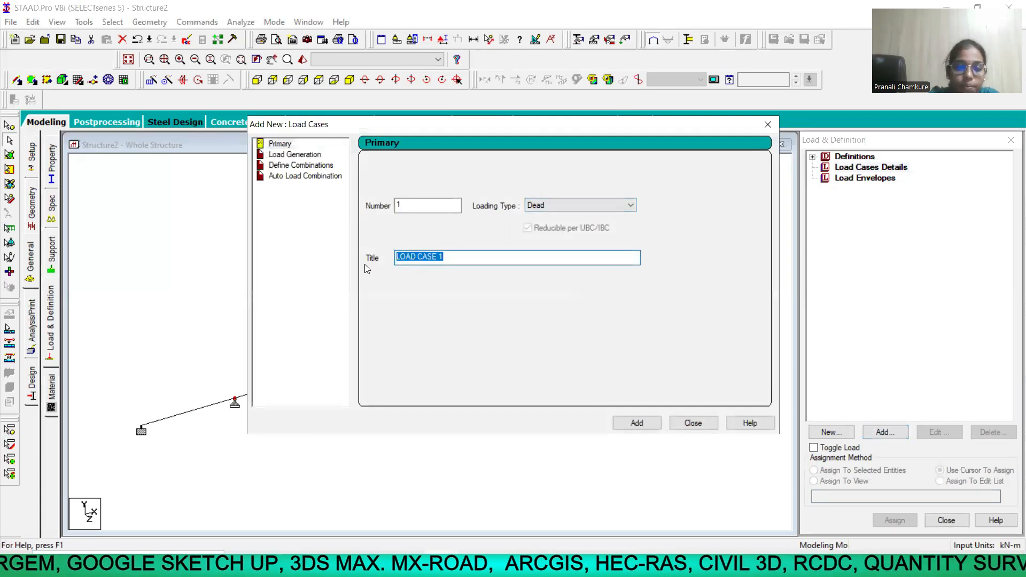
pyautogui.write('dead load')
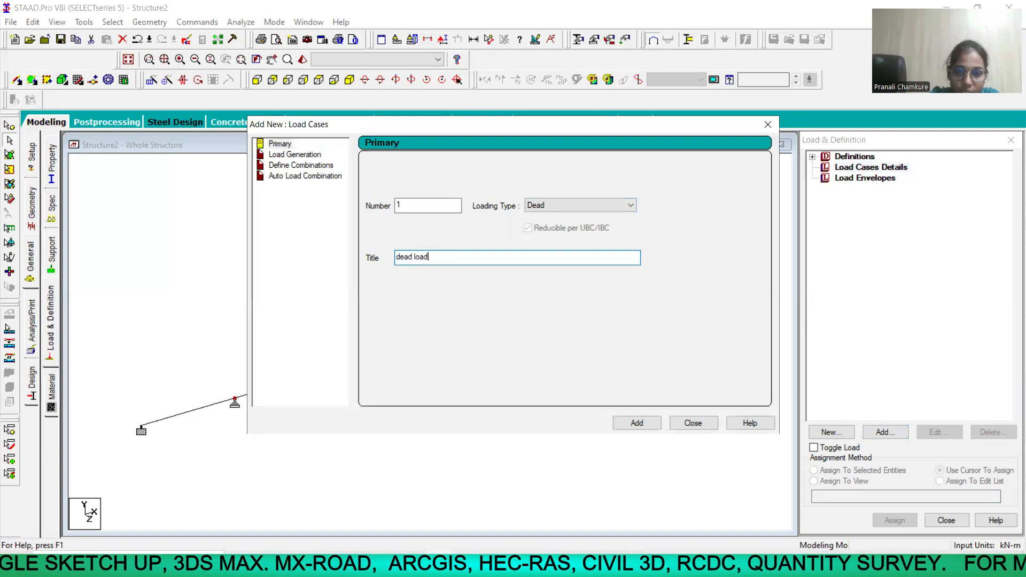
pyautogui.click(619, 422)
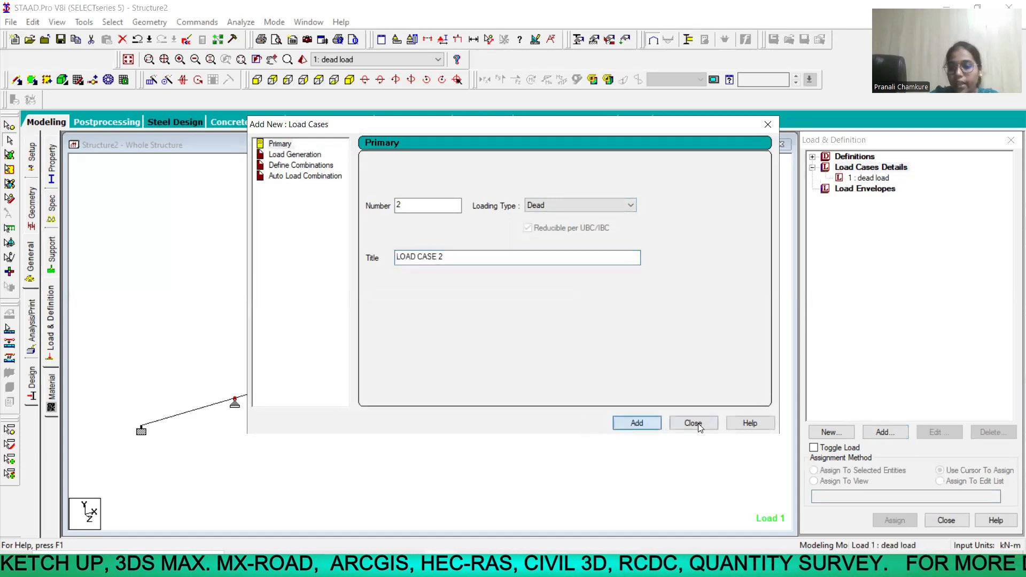
pyautogui.click(693, 423)
# Add a triangular linear varying member load to the dead load case, with W3 -12 kN/m in local Y
pyautogui.click(870, 178)
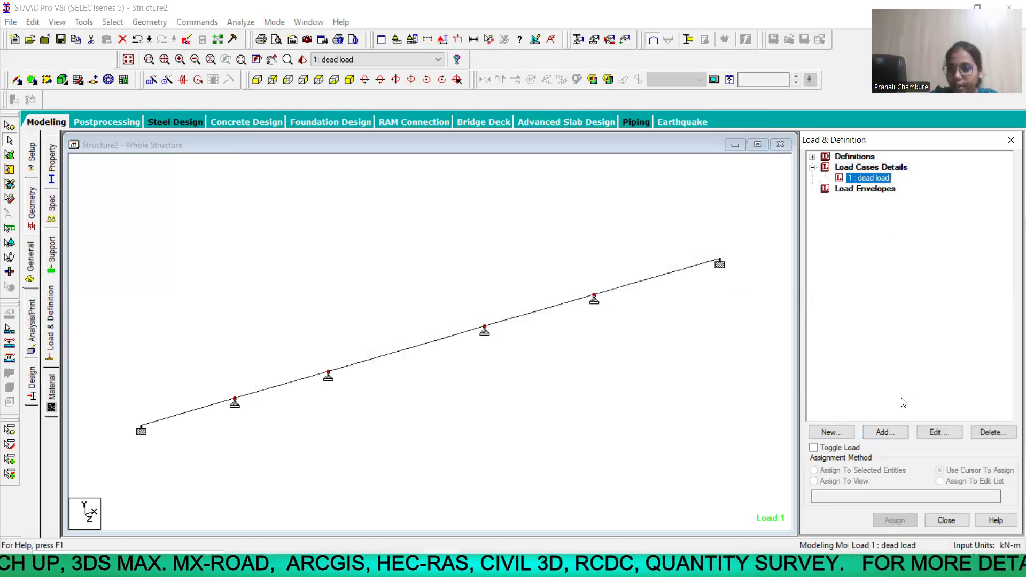
pyautogui.click(876, 434)
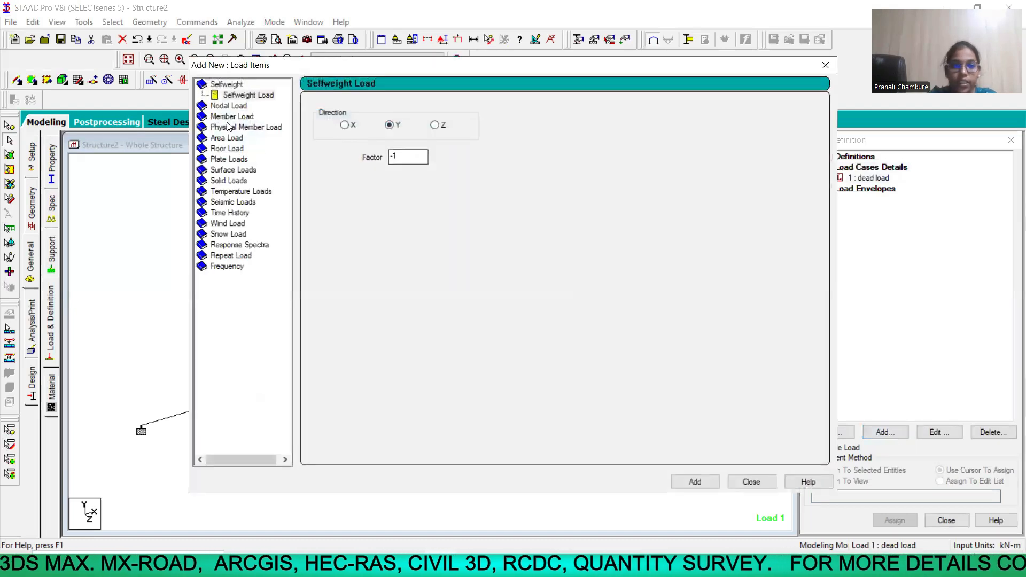
pyautogui.click(231, 117)
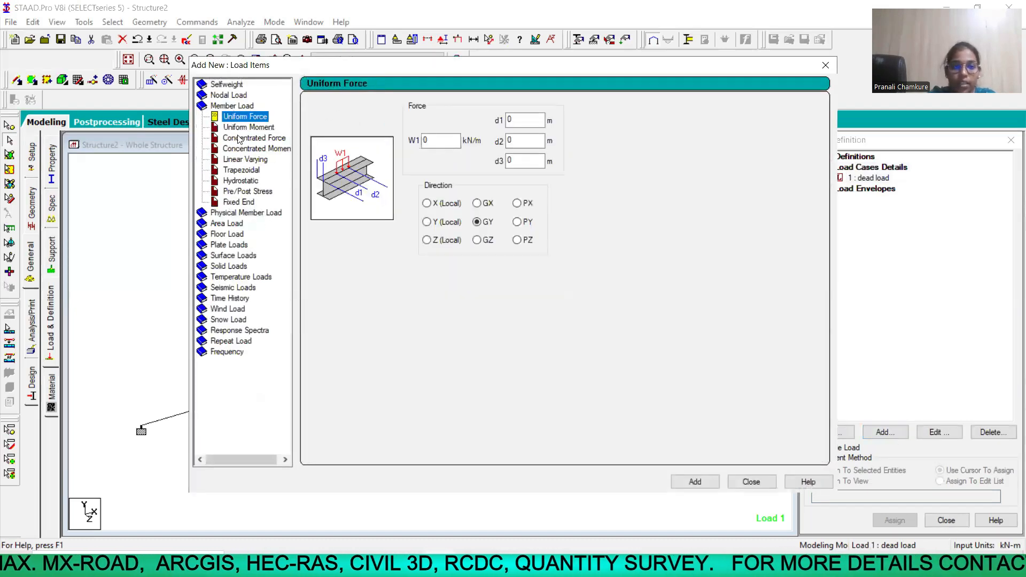
pyautogui.click(251, 160)
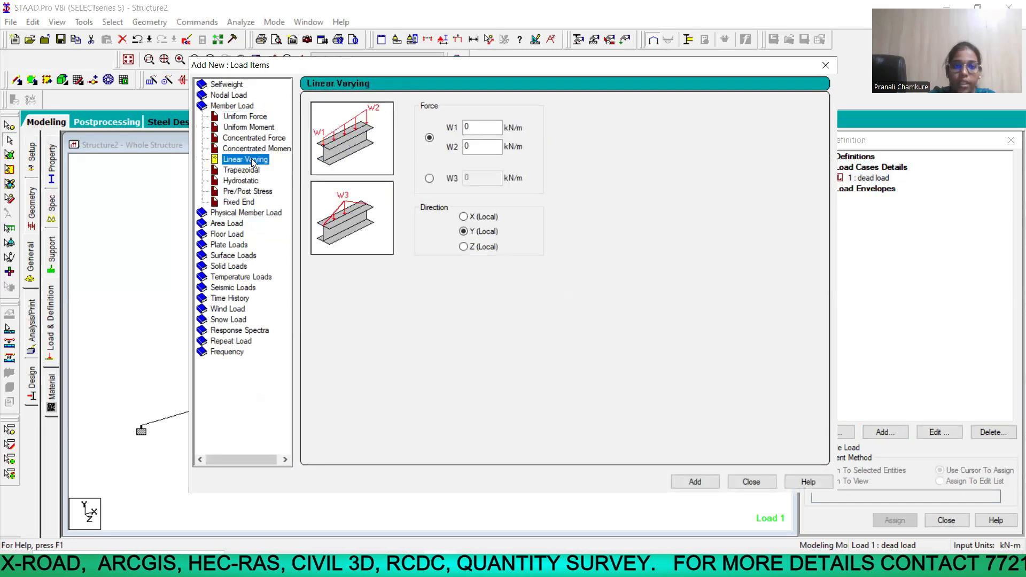
pyautogui.click(430, 179)
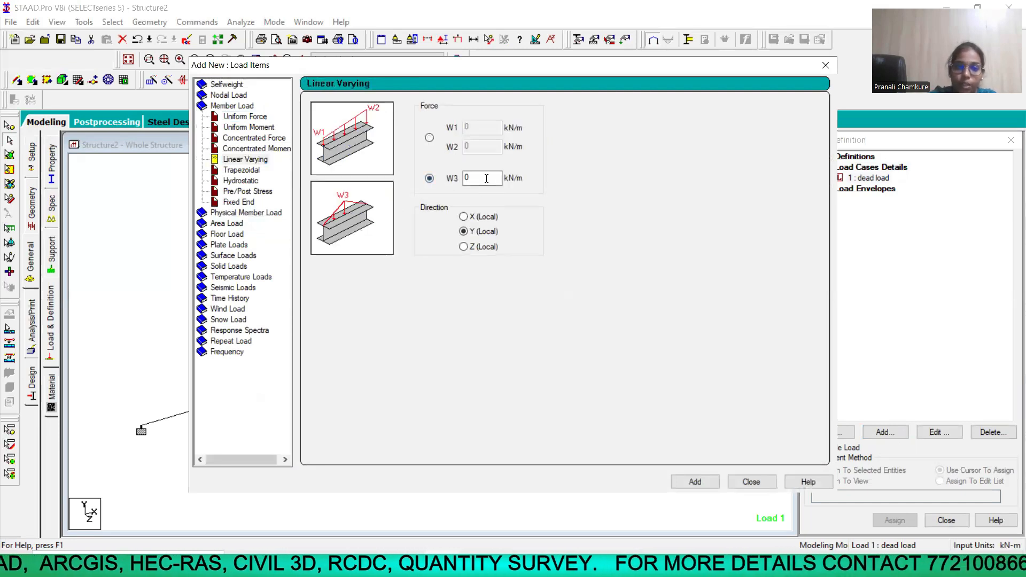
pyautogui.press('BackSpace')
pyautogui.write('-1')
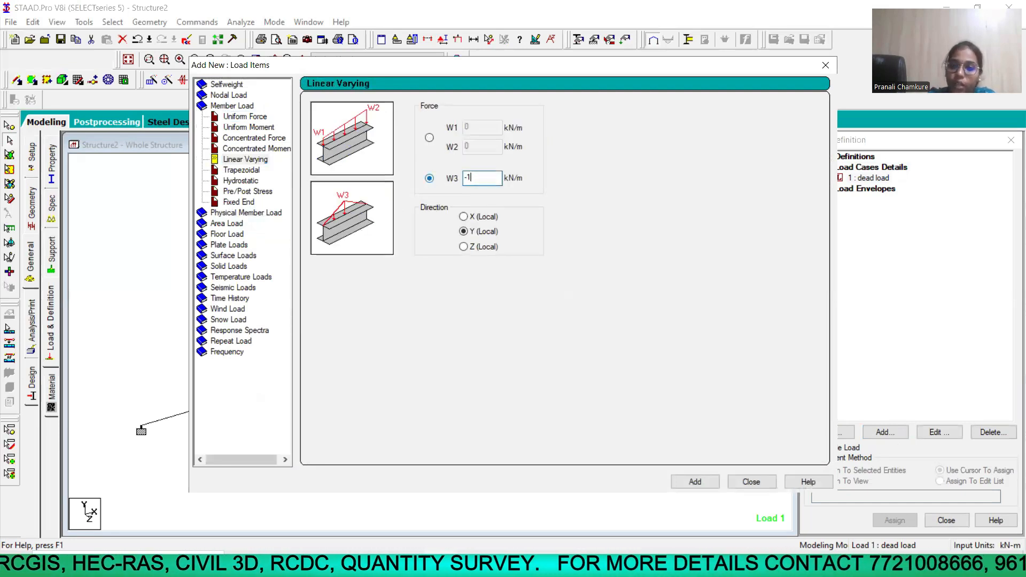
pyautogui.write('2')
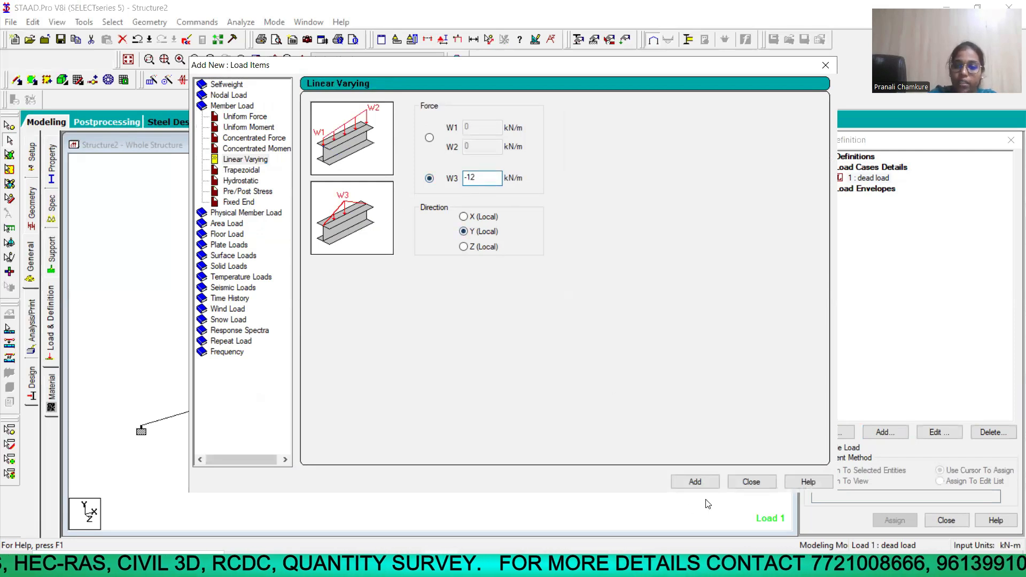
pyautogui.click(695, 481)
# Add a linear varying member load with W1 -4 kN/m and W2 -7 kN/m in local Y
pyautogui.click(429, 137)
pyautogui.click(476, 124)
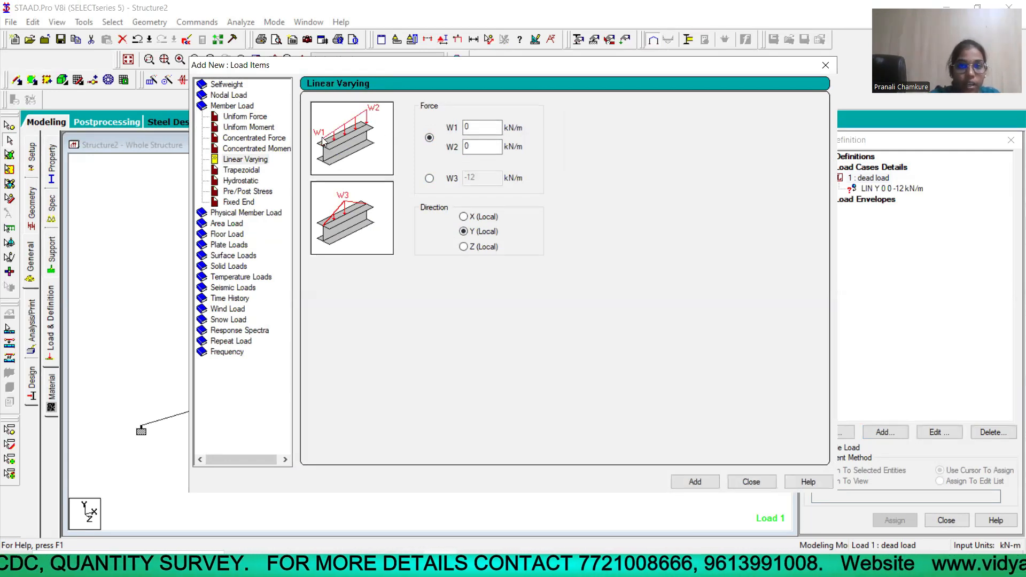
pyautogui.moveTo(474, 128); pyautogui.dragTo(449, 143)
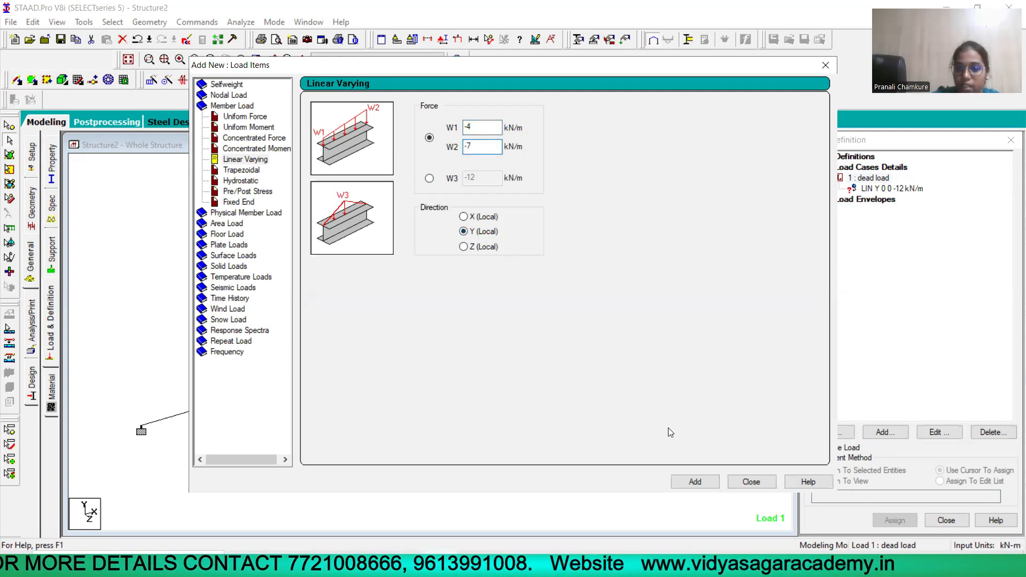
pyautogui.click(694, 481)
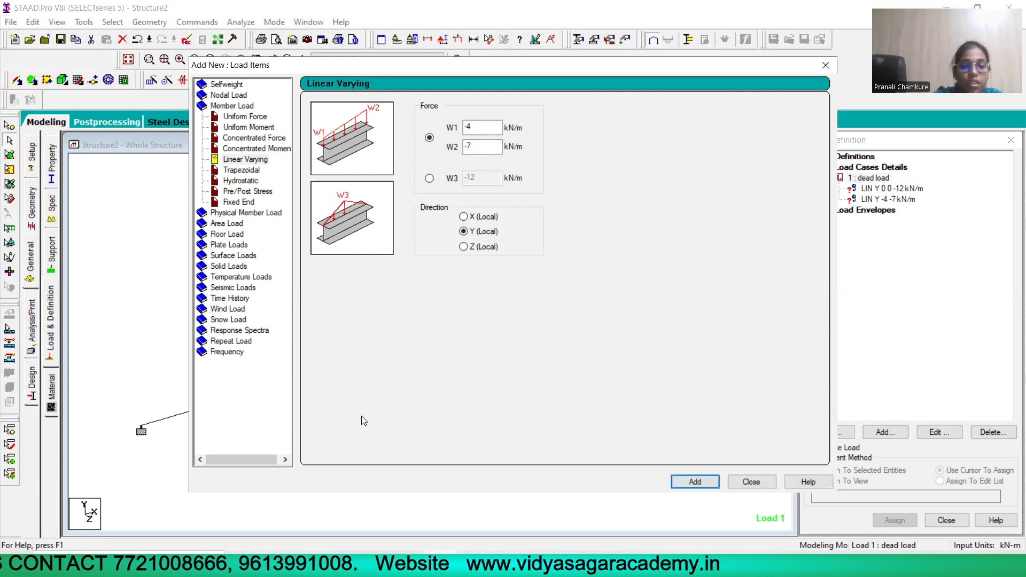
# Check the beam sketch in Paint, return to STAAD.Pro and set a concentrated moment member load of P -15 kNm
pyautogui.hotkey('alt', 'Tab')
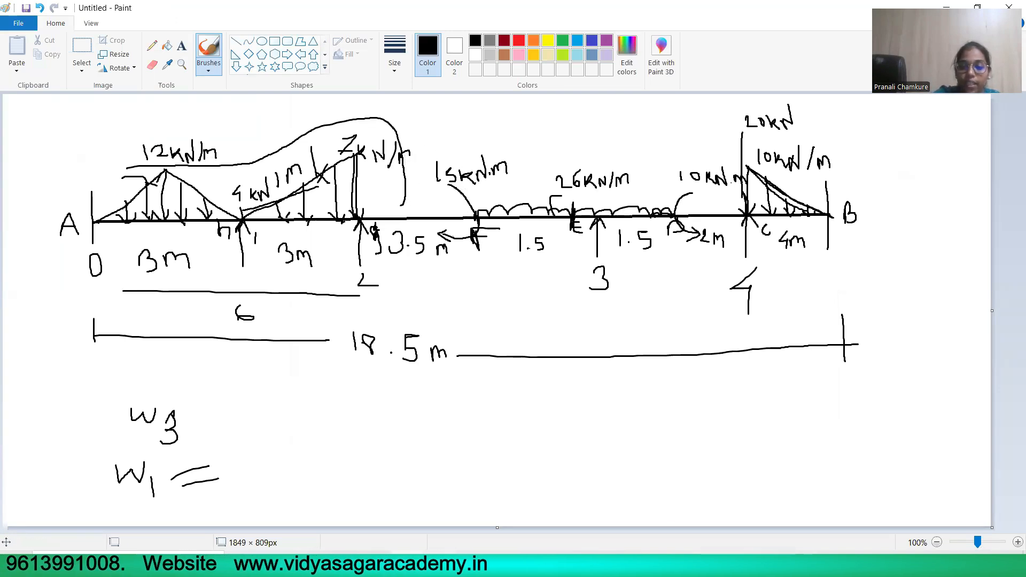
pyautogui.hotkey('alt', 'Tab')
pyautogui.click(249, 148)
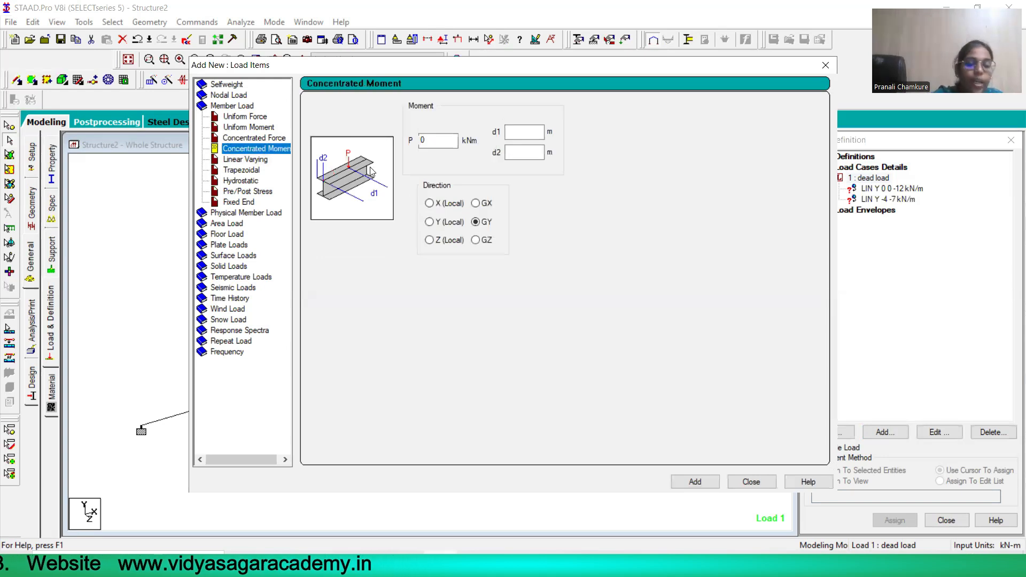
pyautogui.moveTo(434, 141); pyautogui.dragTo(410, 145)
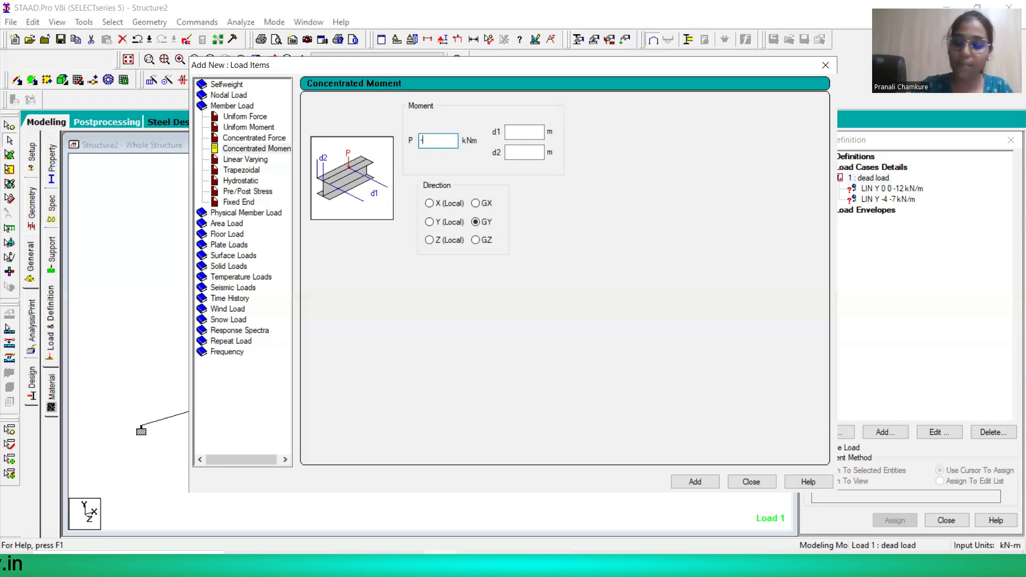
pyautogui.write('15')
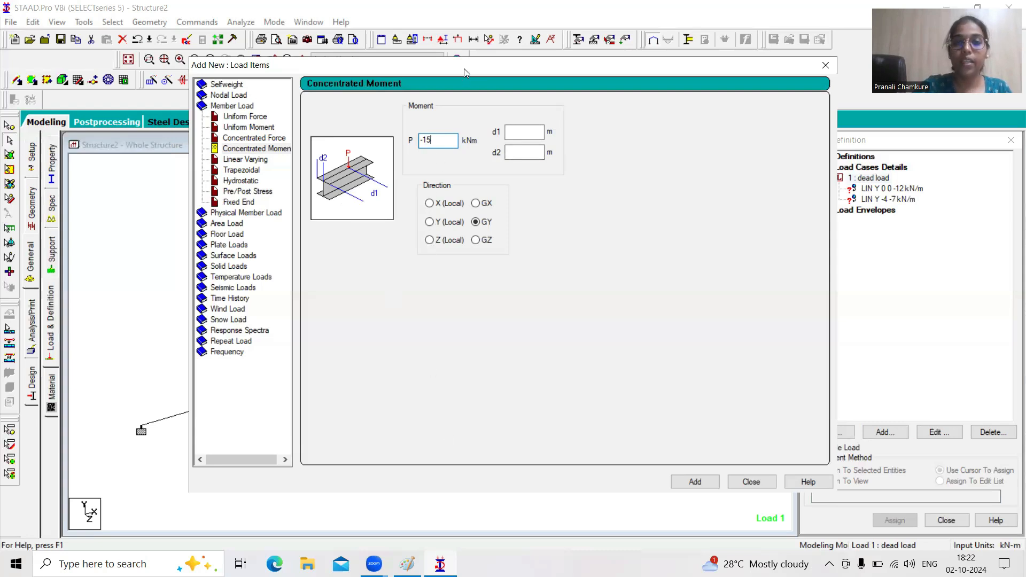
# Uncover the beam model, then underline the 3.5 m distance in the Paint sketch and return to STAAD.Pro
pyautogui.moveTo(464, 69); pyautogui.dragTo(338, 428)
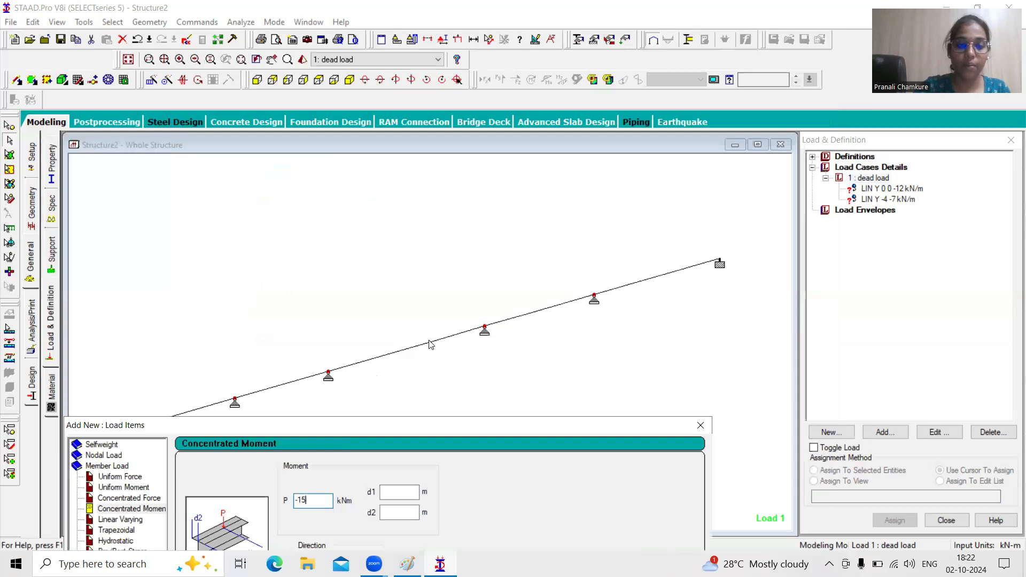
pyautogui.scroll(-2, 470, 332)
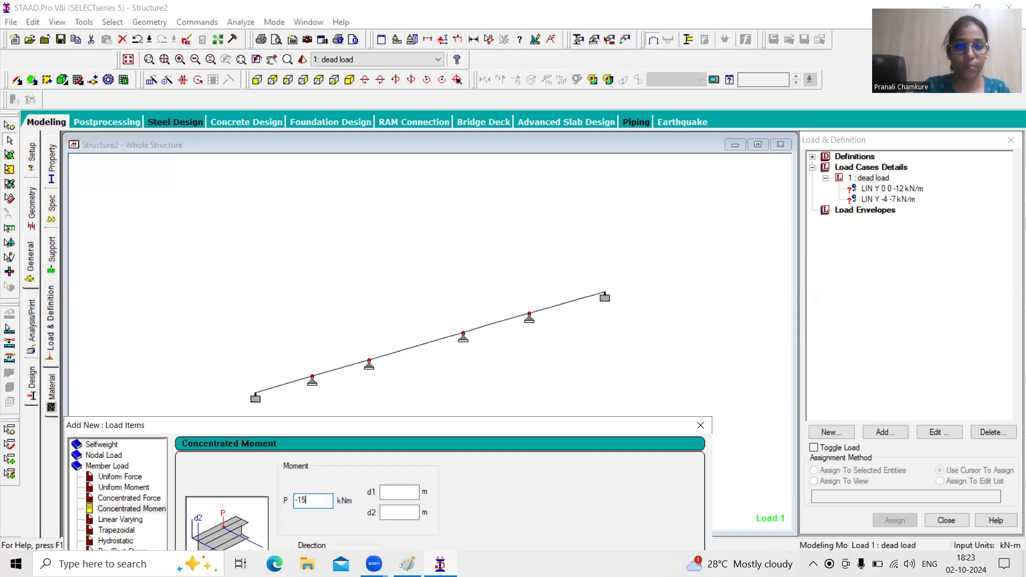
pyautogui.hotkey('alt', 'Tab')
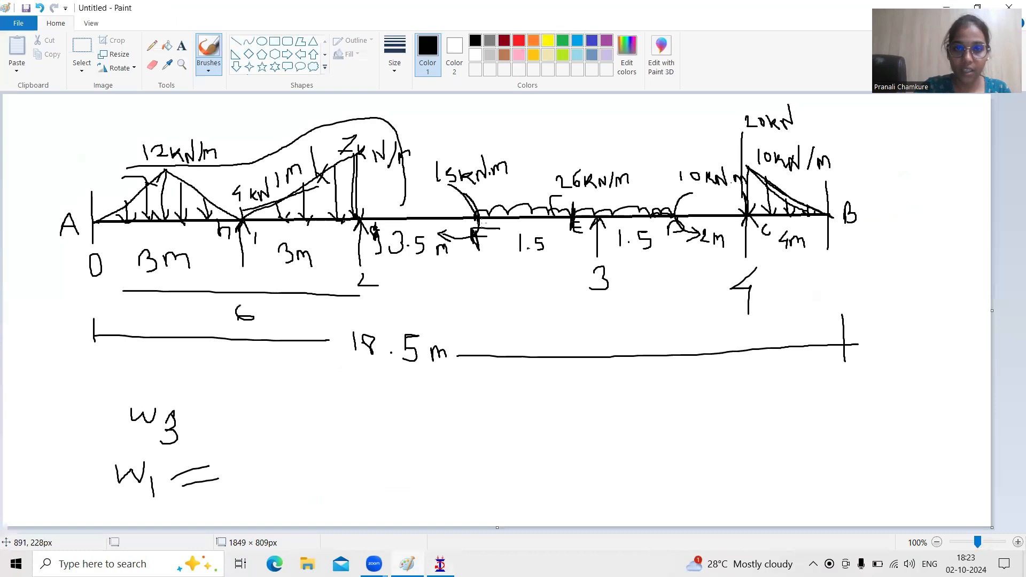
pyautogui.moveTo(394, 268)
pyautogui.mouseDown()
pyautogui.moveTo(438, 268)
pyautogui.moveTo(424, 269)
pyautogui.mouseUp()
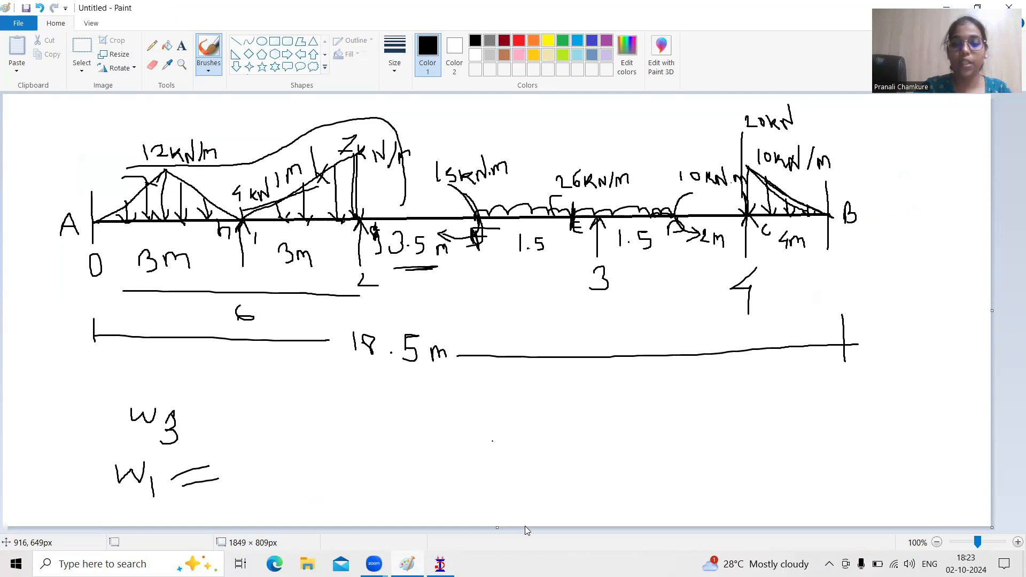
pyautogui.click(440, 564)
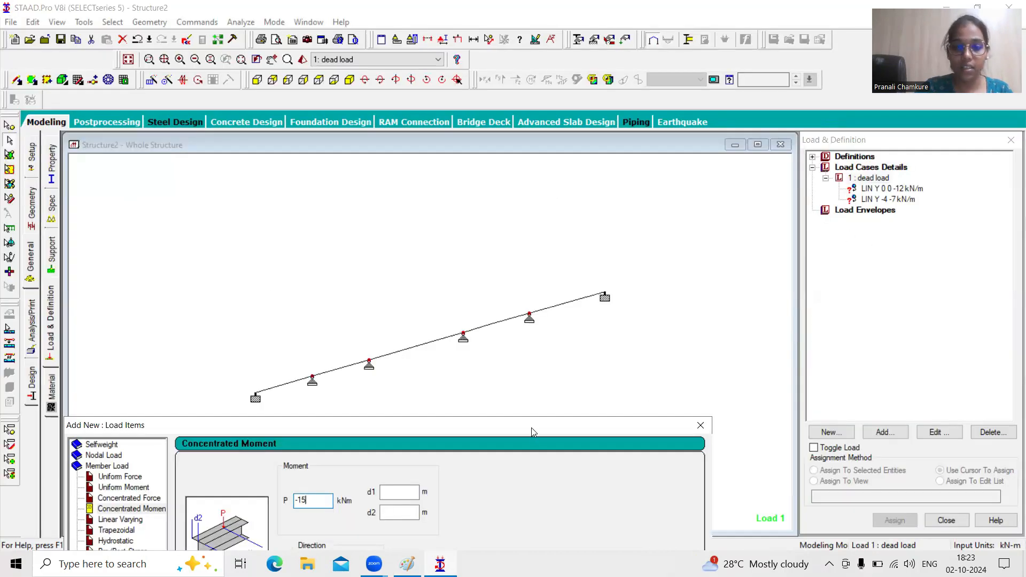
# Add the -15 kNm concentrated moment to the dead load case with d1 3.5 m, d2 0 and direction GZ
pyautogui.moveTo(530, 426); pyautogui.dragTo(563, 127)
pyautogui.click(425, 194)
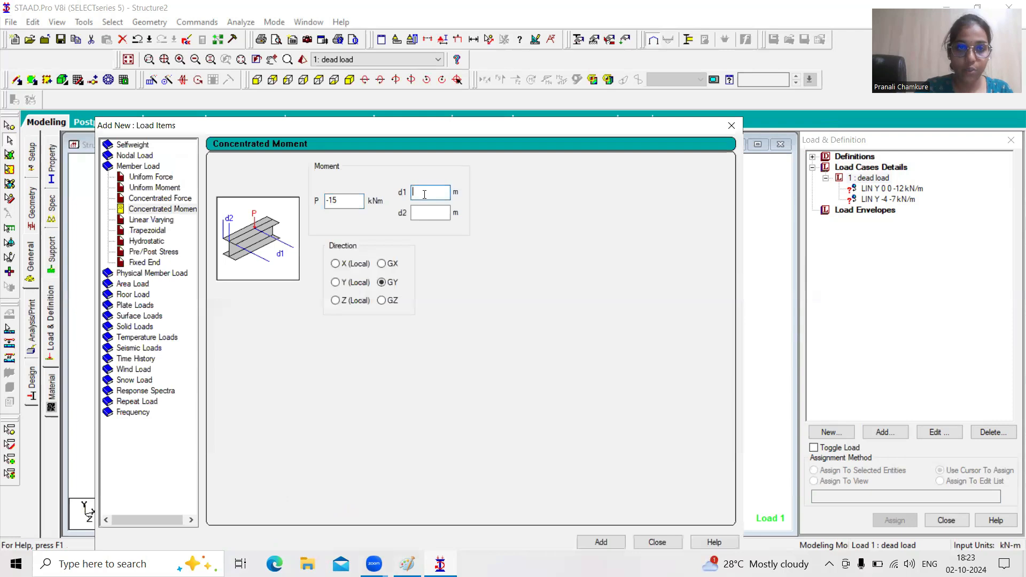
pyautogui.write('3.5')
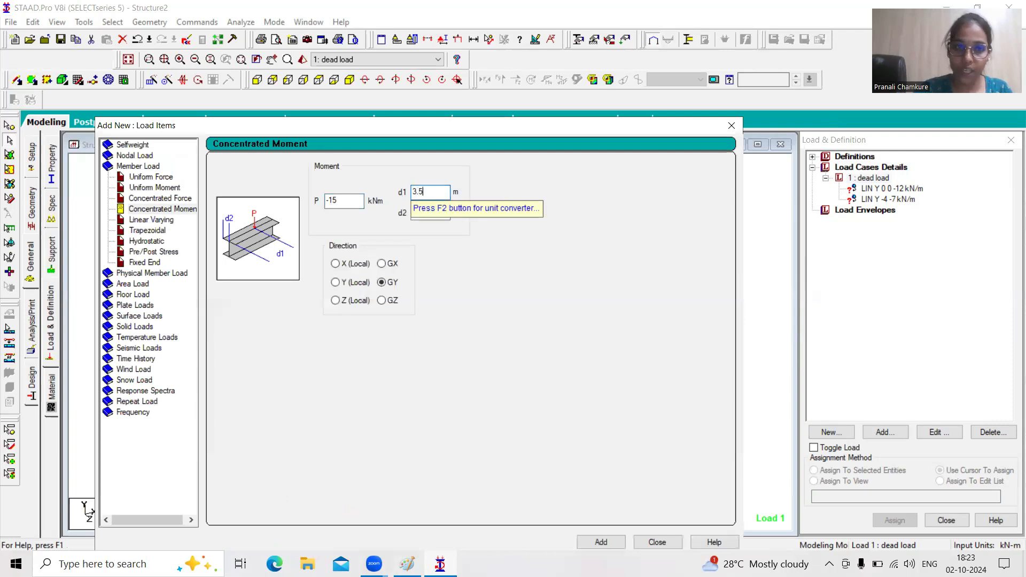
pyautogui.press('Tab')
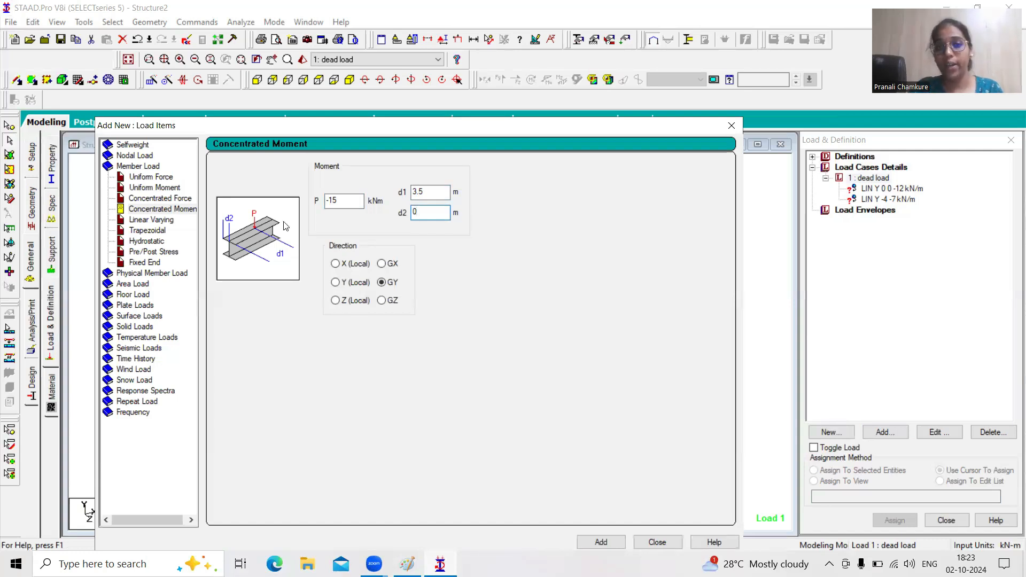
pyautogui.moveTo(325, 122); pyautogui.dragTo(468, 74)
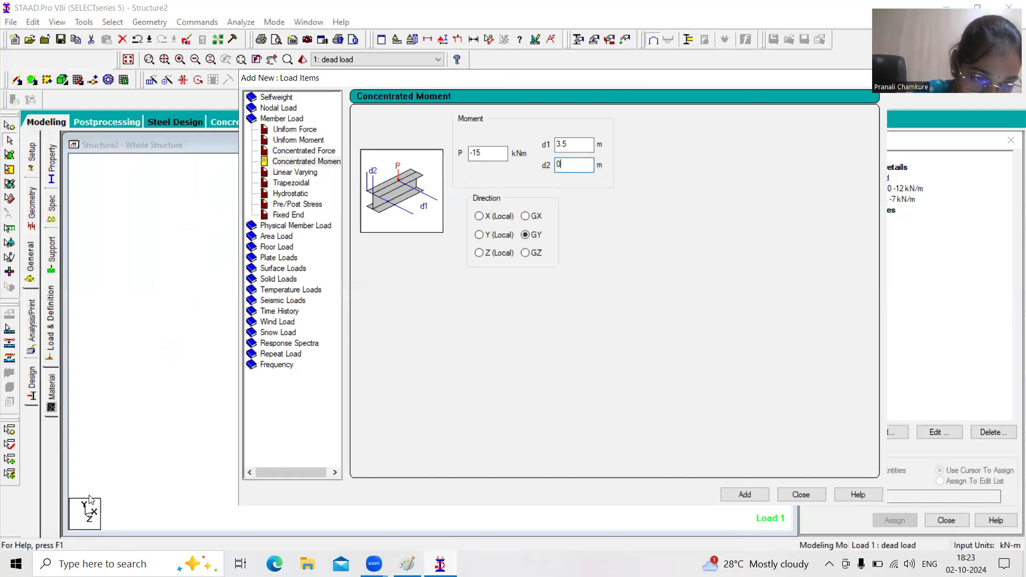
pyautogui.click(63, 502)
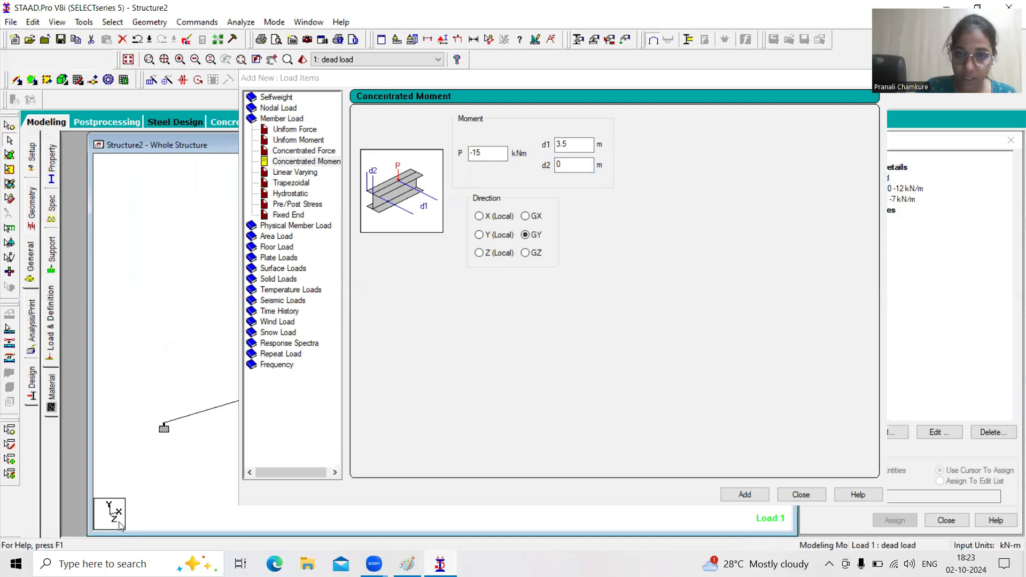
pyautogui.click(525, 255)
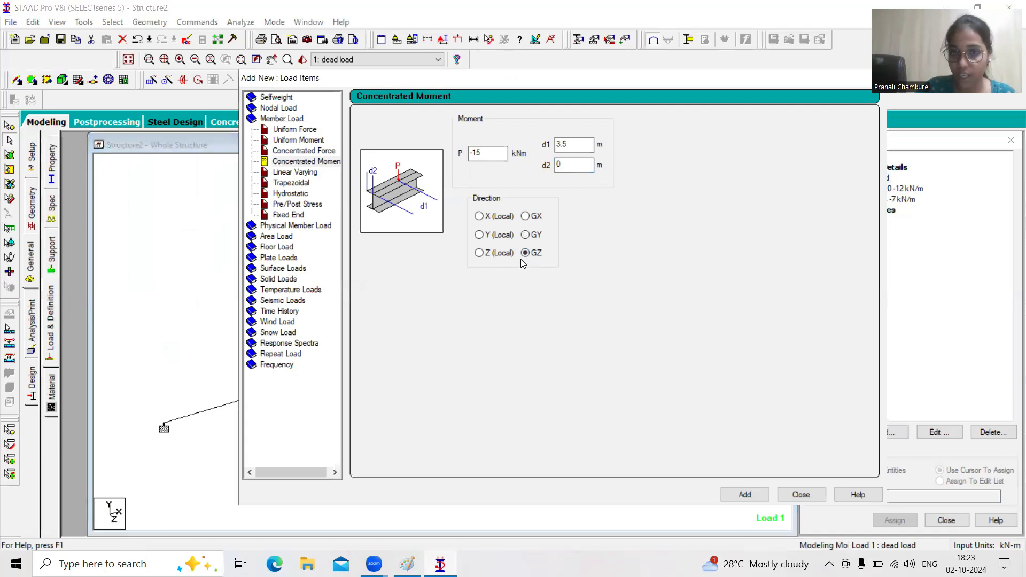
pyautogui.click(768, 494)
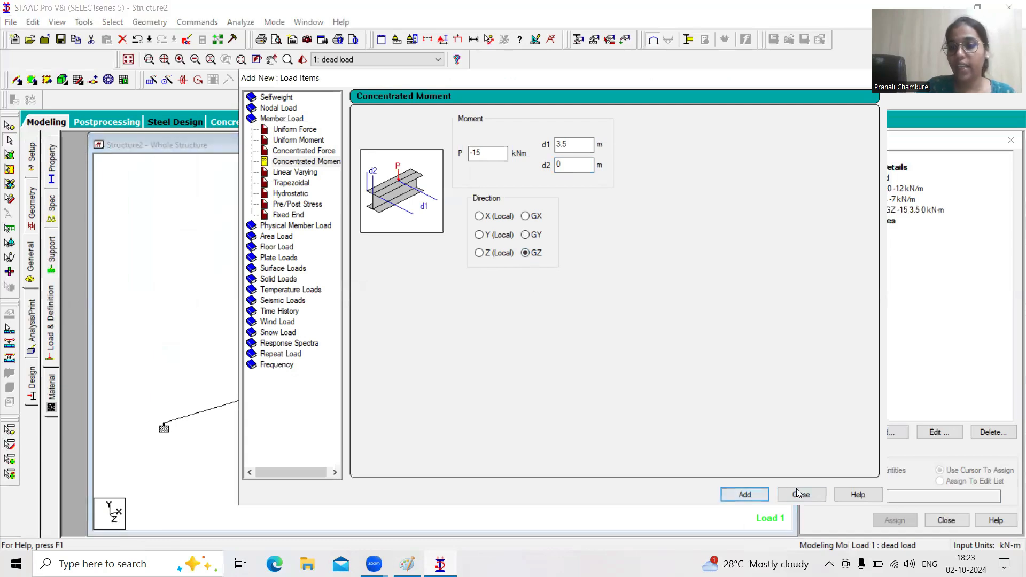
# Underline both 1.5 m distances in the Paint sketch, then return to STAAD.Pro and decline the auto-save
pyautogui.moveTo(675, 80); pyautogui.dragTo(511, 64)
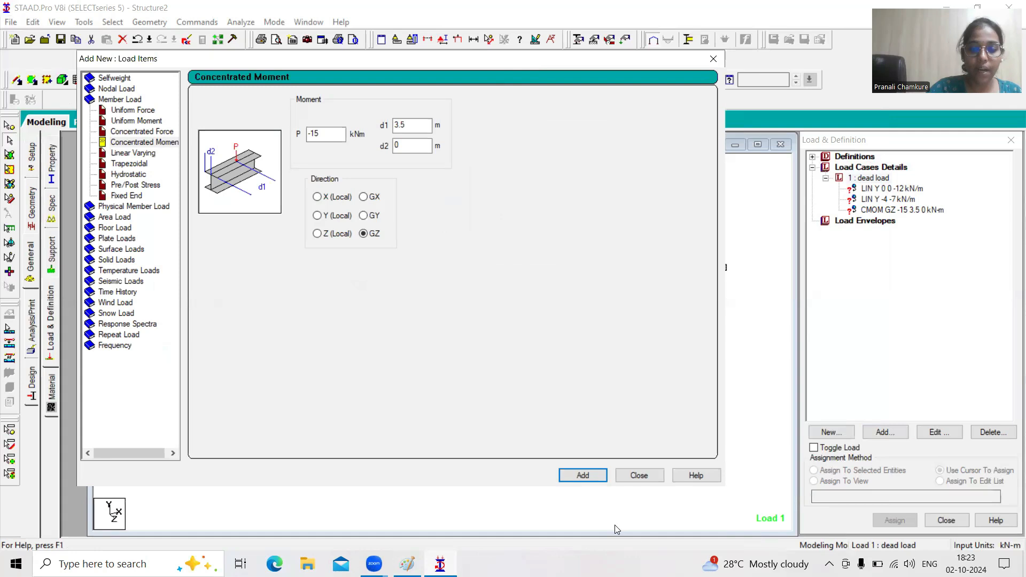
pyautogui.click(408, 563)
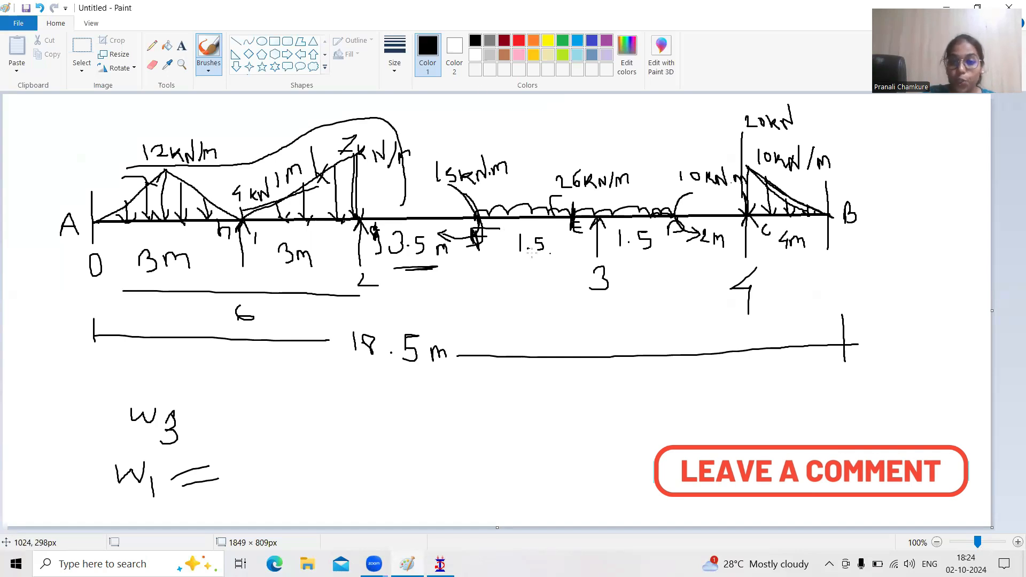
pyautogui.moveTo(506, 261); pyautogui.dragTo(539, 257)
pyautogui.moveTo(627, 256); pyautogui.dragTo(646, 255)
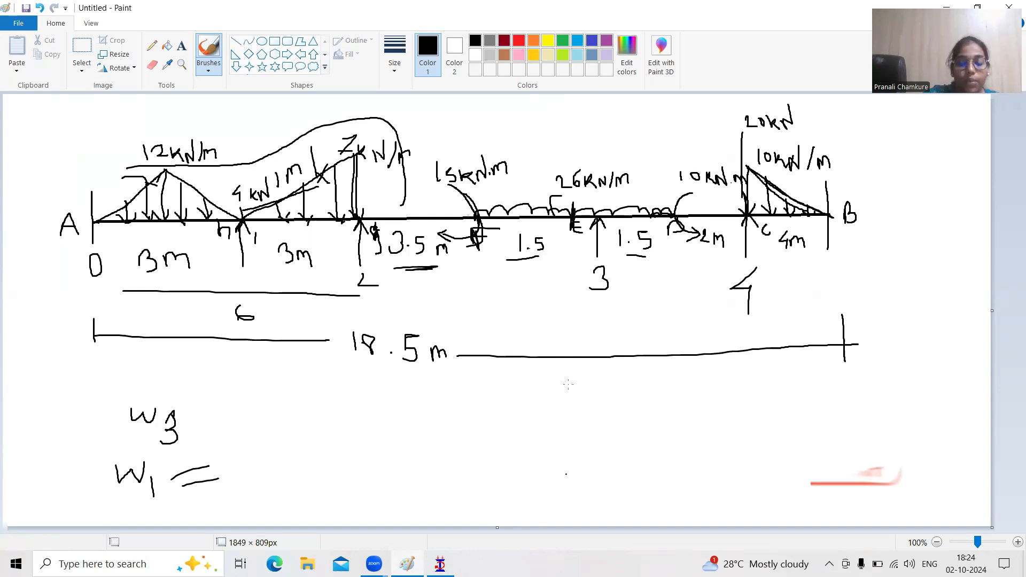
pyautogui.click(439, 564)
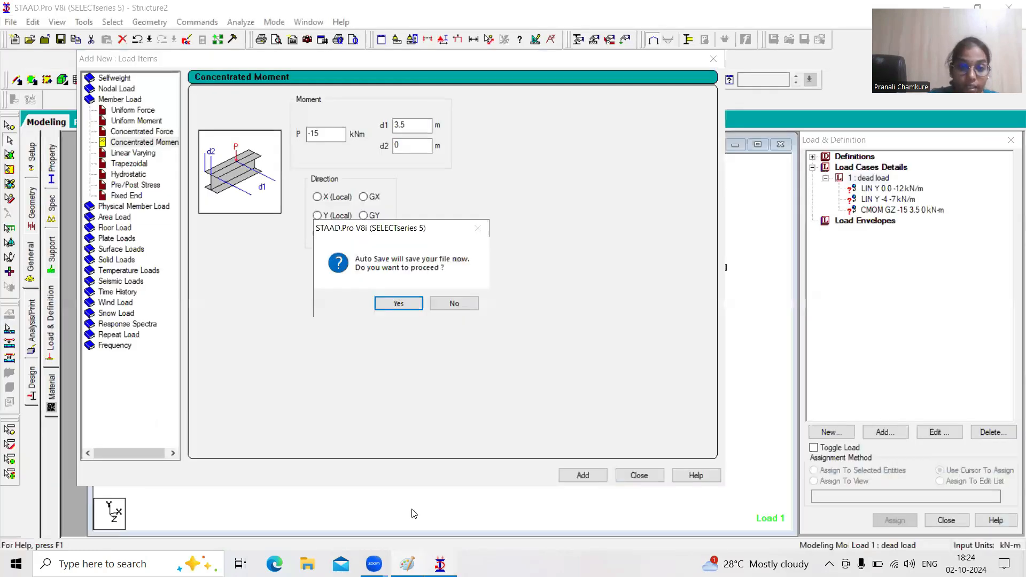
pyautogui.click(452, 303)
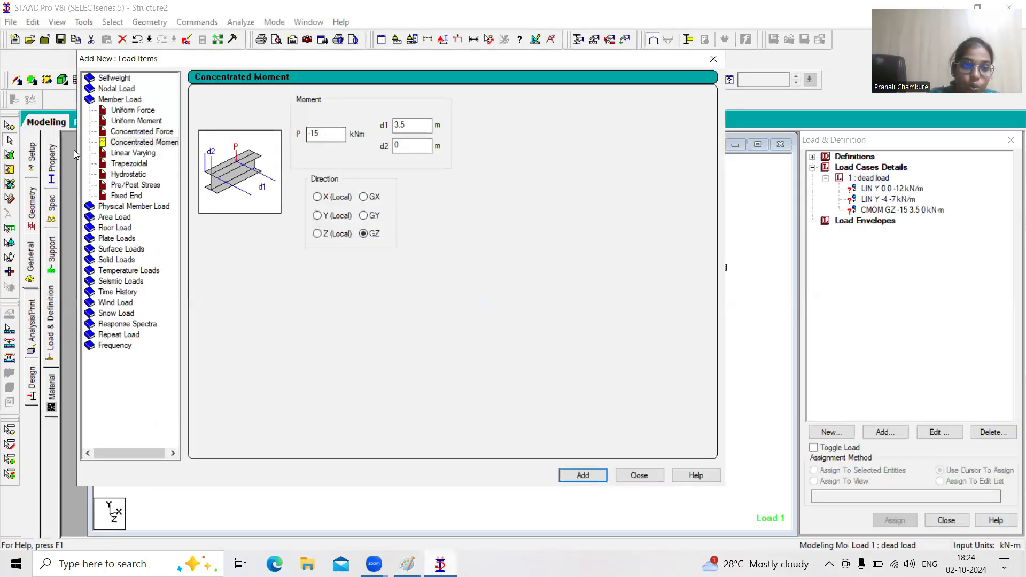
# Add a uniform force member load with W1 -26 kN/m, d1 3.5 m, d2 5 m, d3 0 and direction GY
pyautogui.click(136, 110)
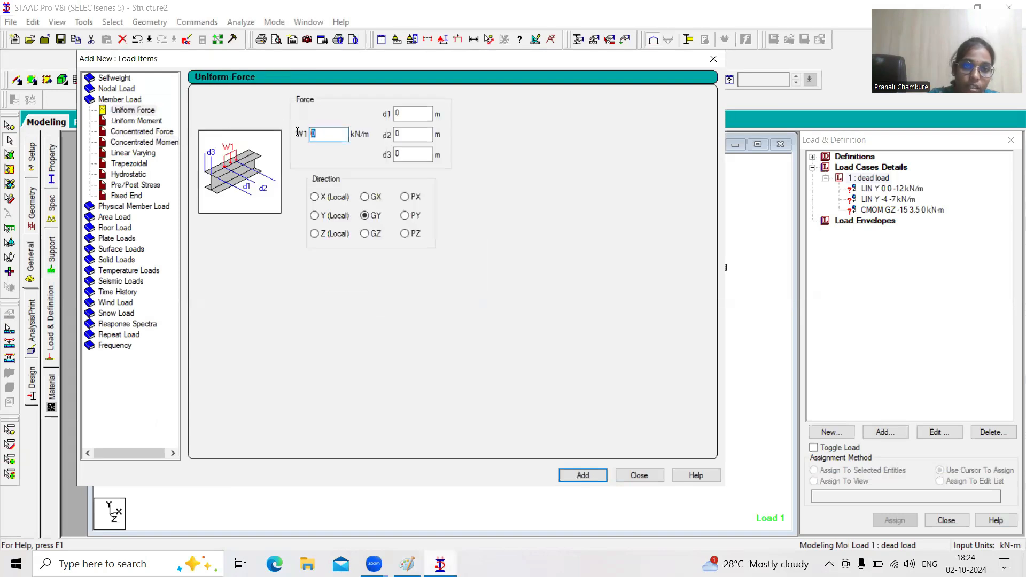
pyautogui.write('-26')
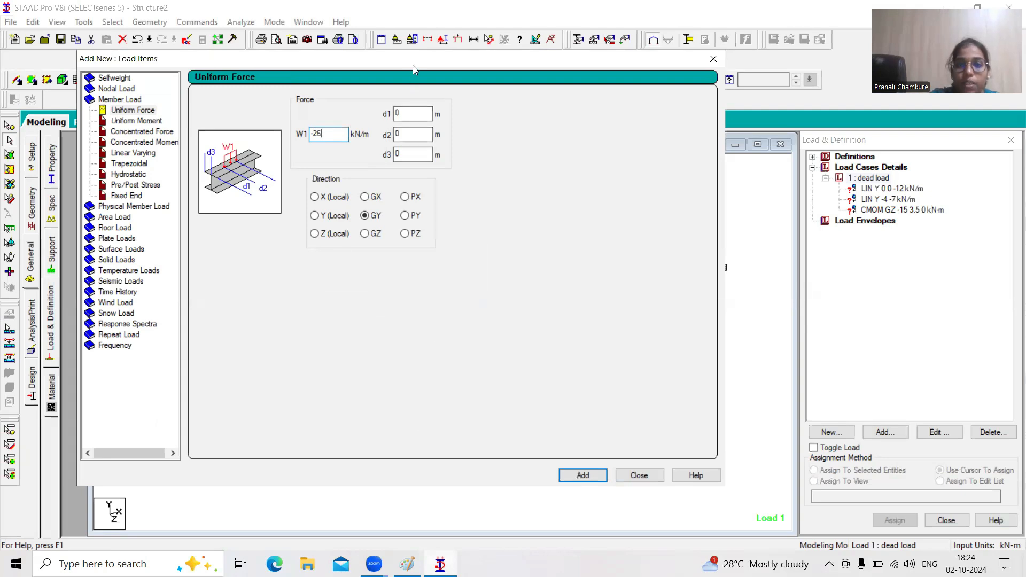
pyautogui.moveTo(413, 65); pyautogui.dragTo(401, 396)
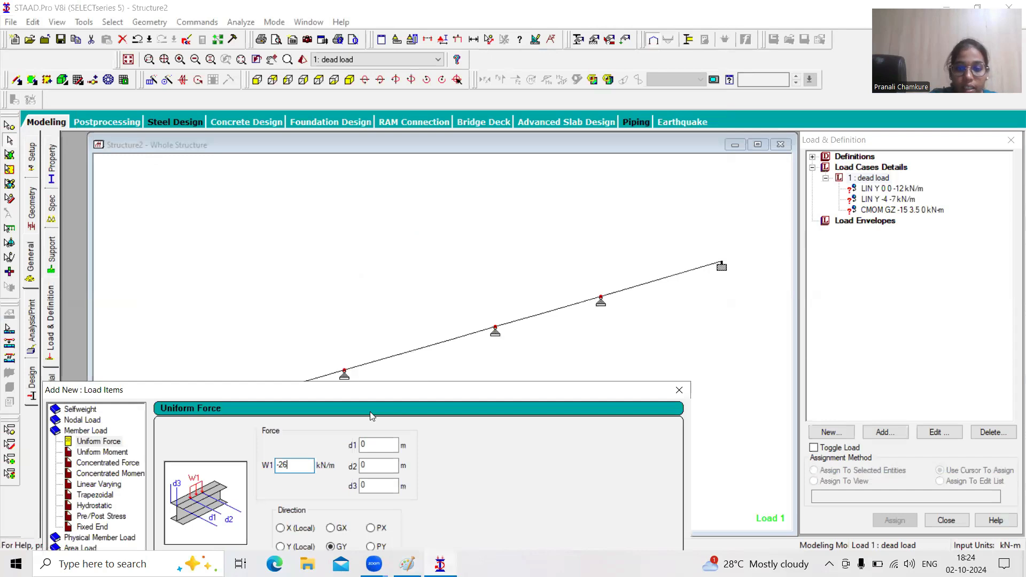
pyautogui.hotkey('alt', 'Tab')
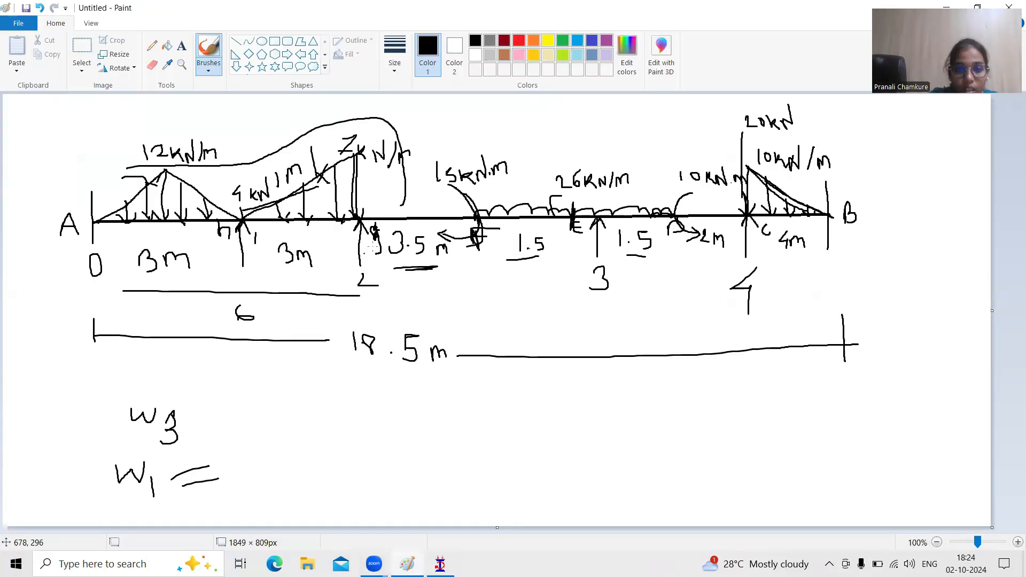
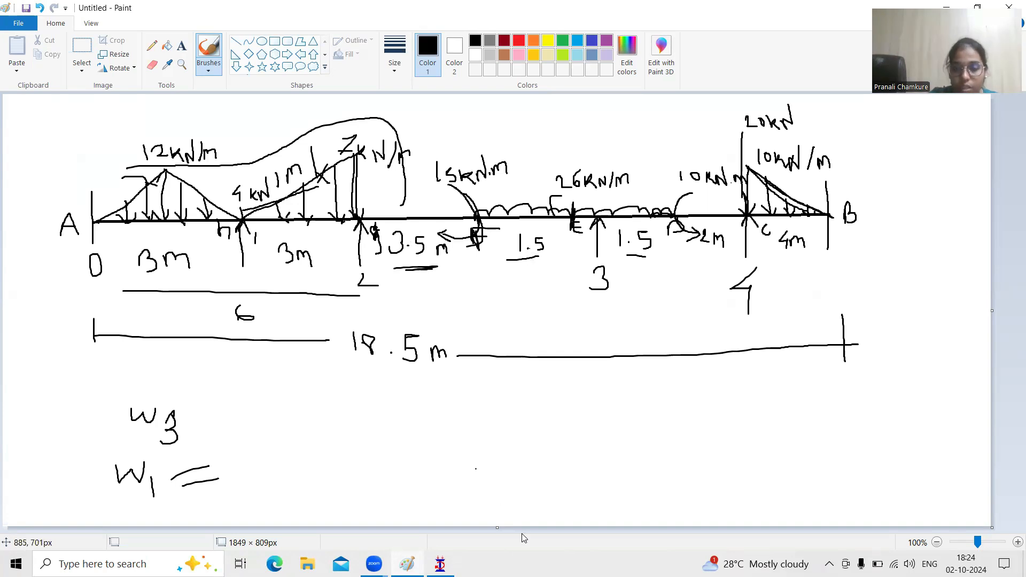
pyautogui.hotkey('alt', 'Tab')
pyautogui.press('Tab')
pyautogui.write('3.')
pyautogui.click(401, 208)
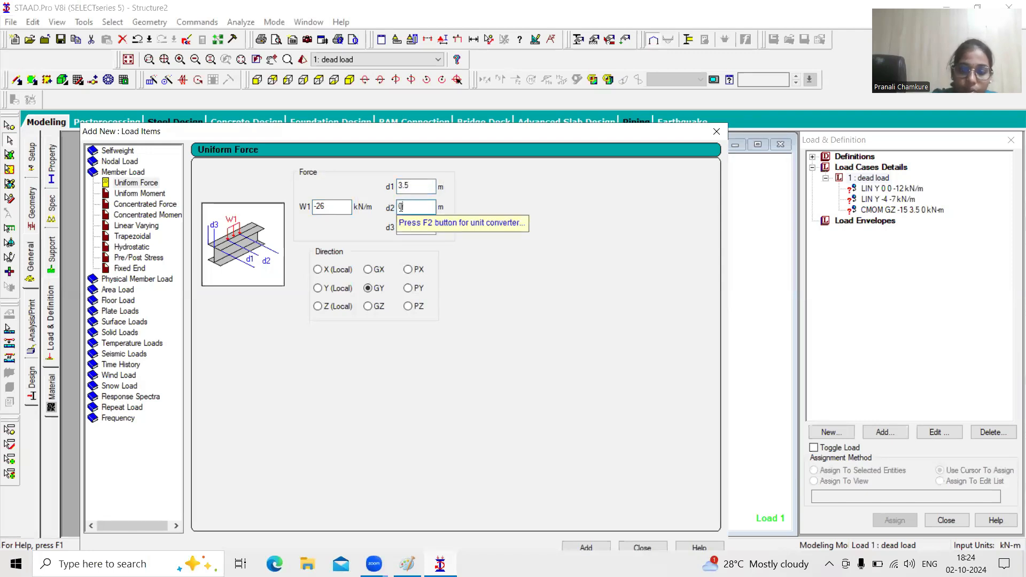
pyautogui.press('Tab')
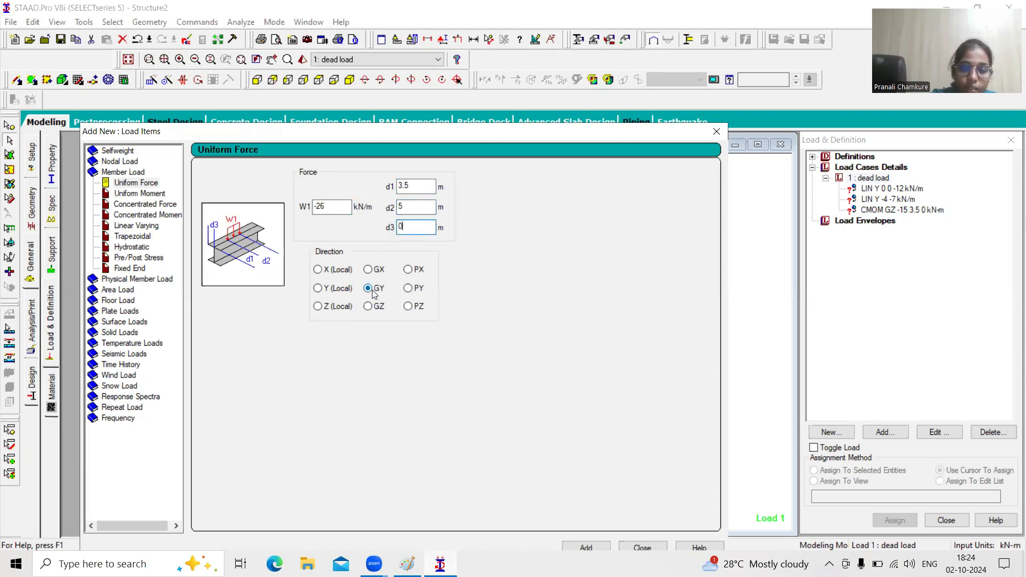
pyautogui.click(588, 548)
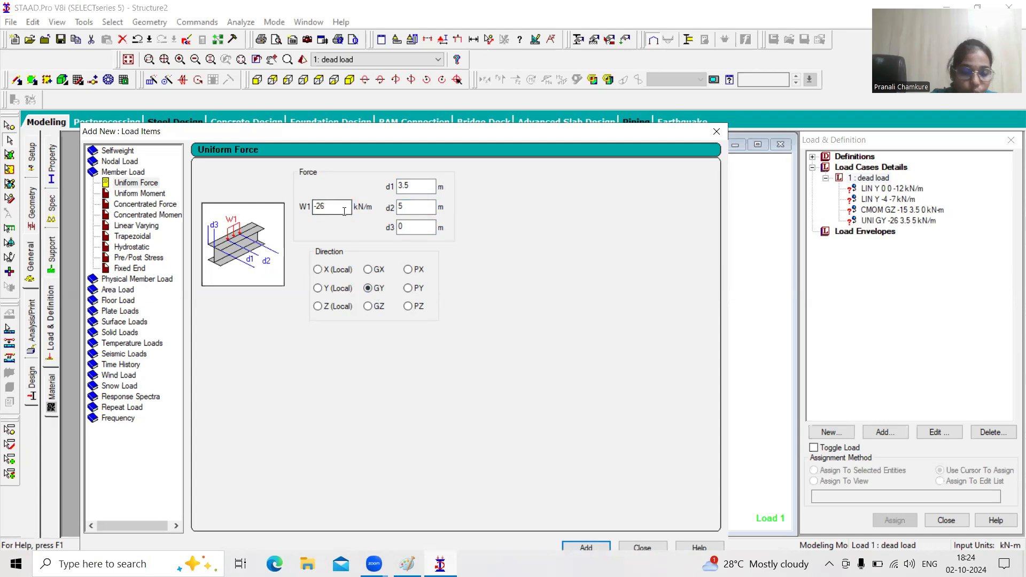
# Add a second -26 kN/m uniform force in GY with d1 0 and d2 1.5 m
pyautogui.moveTo(412, 186); pyautogui.dragTo(382, 209)
pyautogui.write('0')
pyautogui.write('1.')
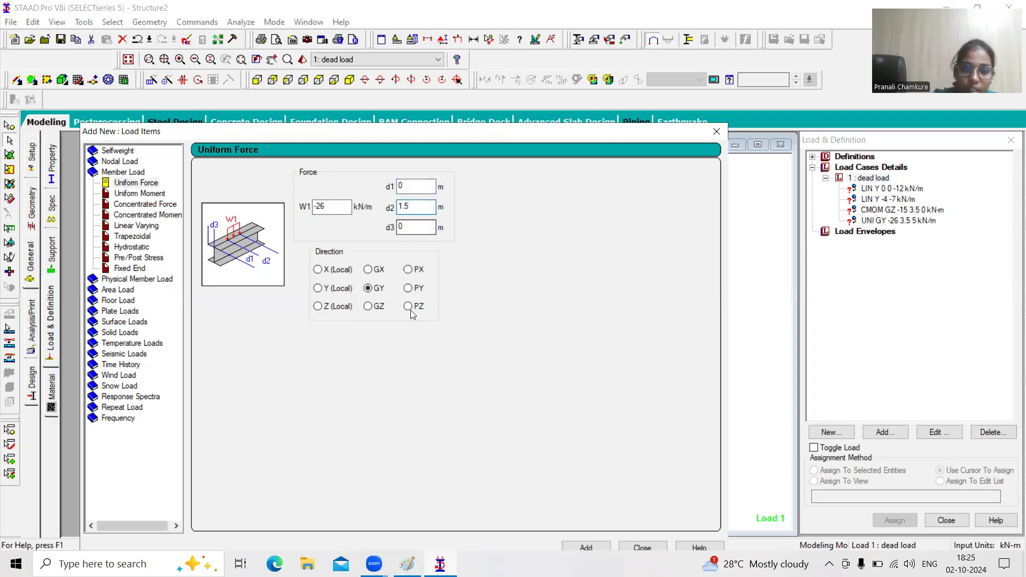
pyautogui.click(603, 544)
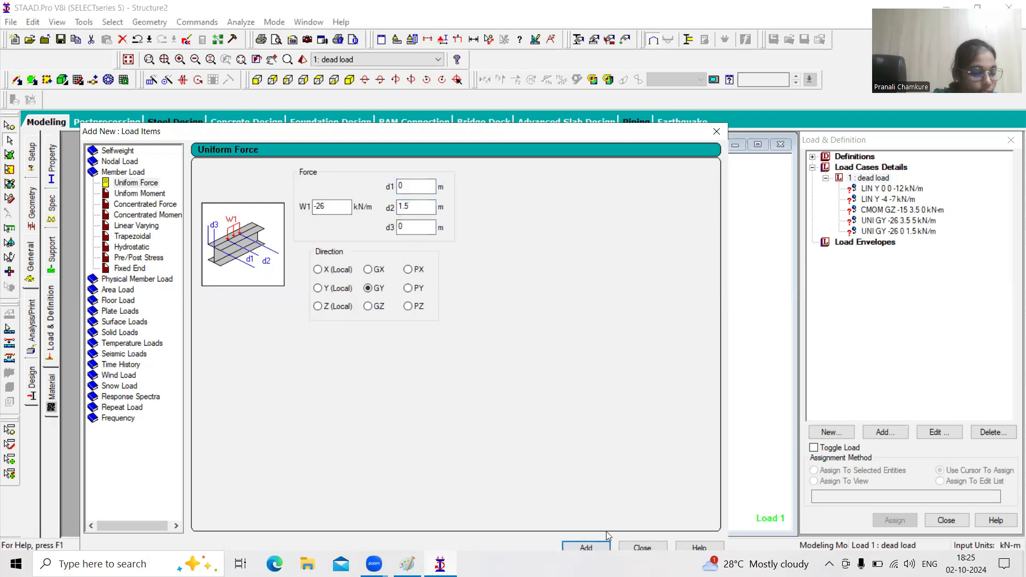
# Add a concentrated moment member load with P 10 kNm, d1 1.5 m, d2 0 and direction GZ
pyautogui.click(155, 205)
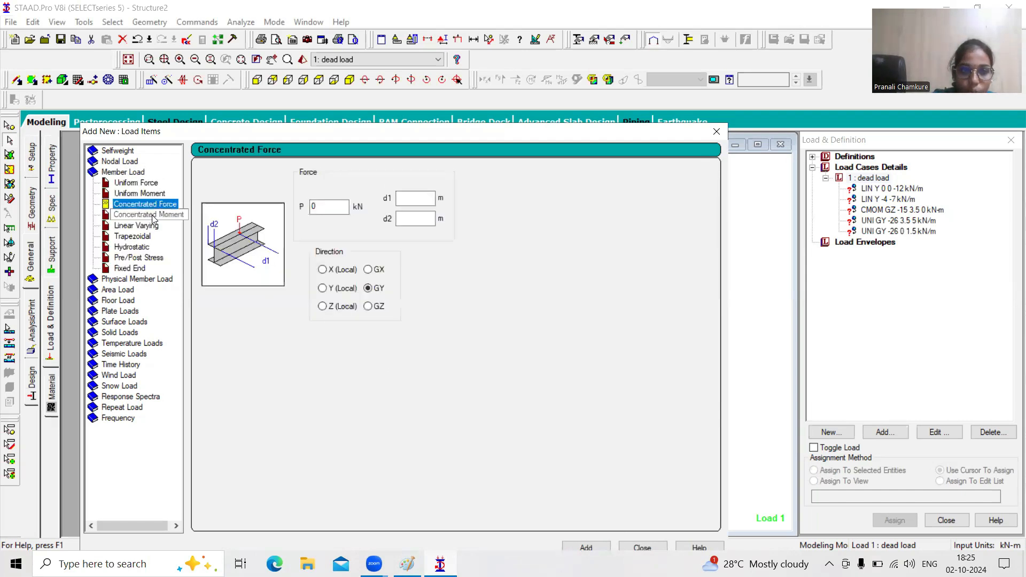
pyautogui.click(149, 216)
pyautogui.moveTo(341, 206); pyautogui.dragTo(303, 206)
pyautogui.write('10')
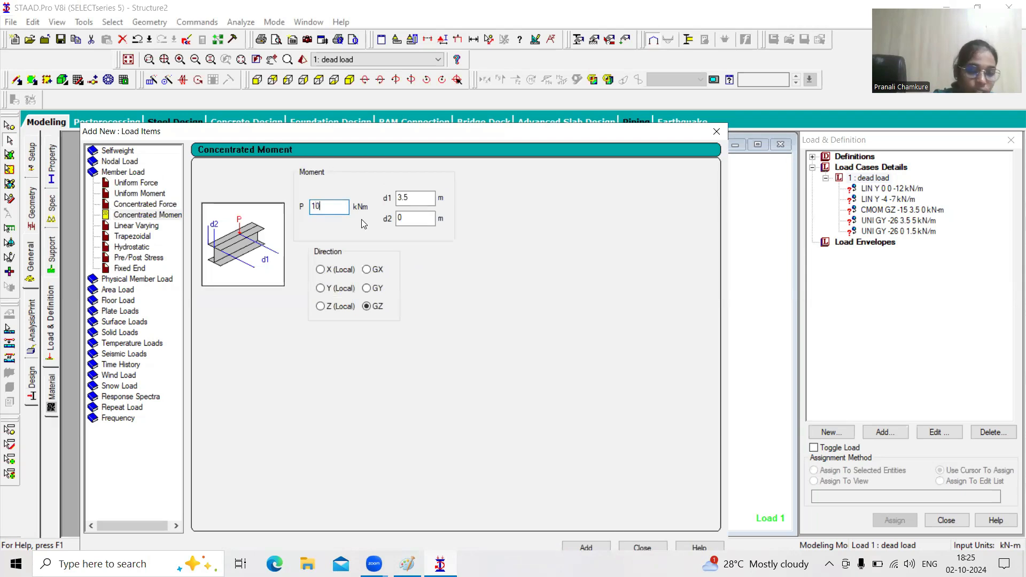
pyautogui.moveTo(409, 198); pyautogui.dragTo(369, 208)
pyautogui.write('1.5')
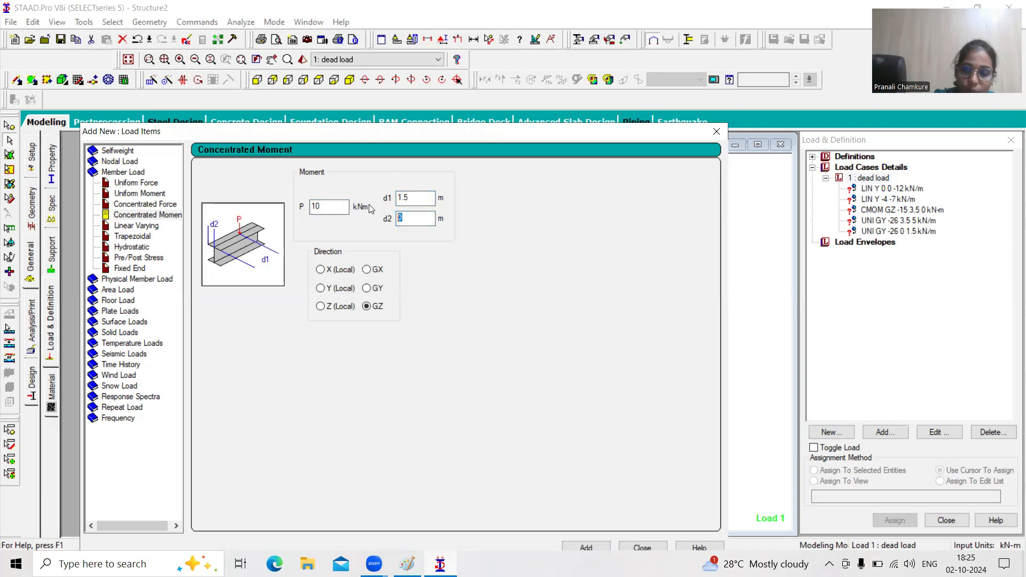
pyautogui.click(601, 550)
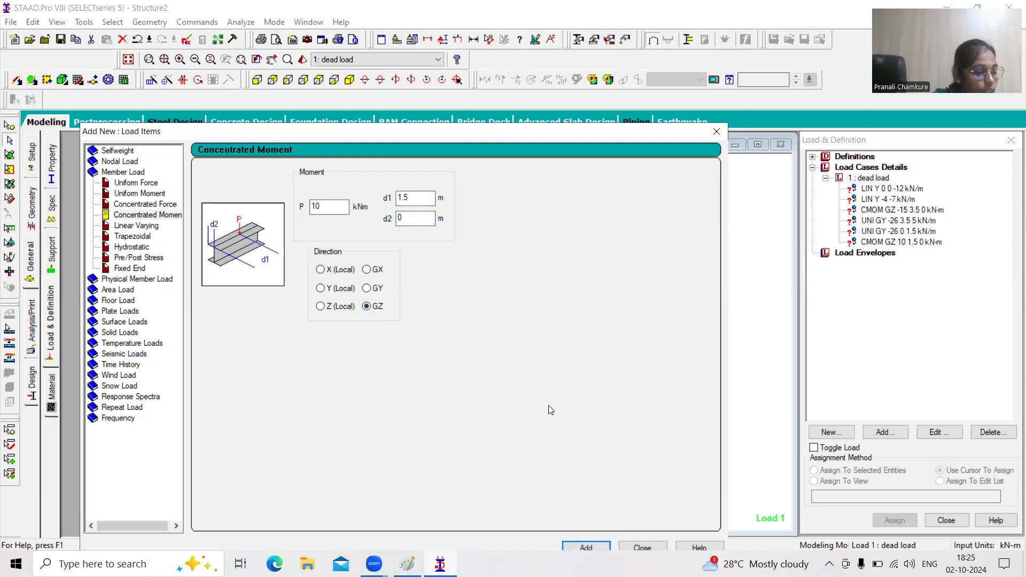
# Add a nodal load with Fy -20 kN to the dead load case
pyautogui.click(145, 204)
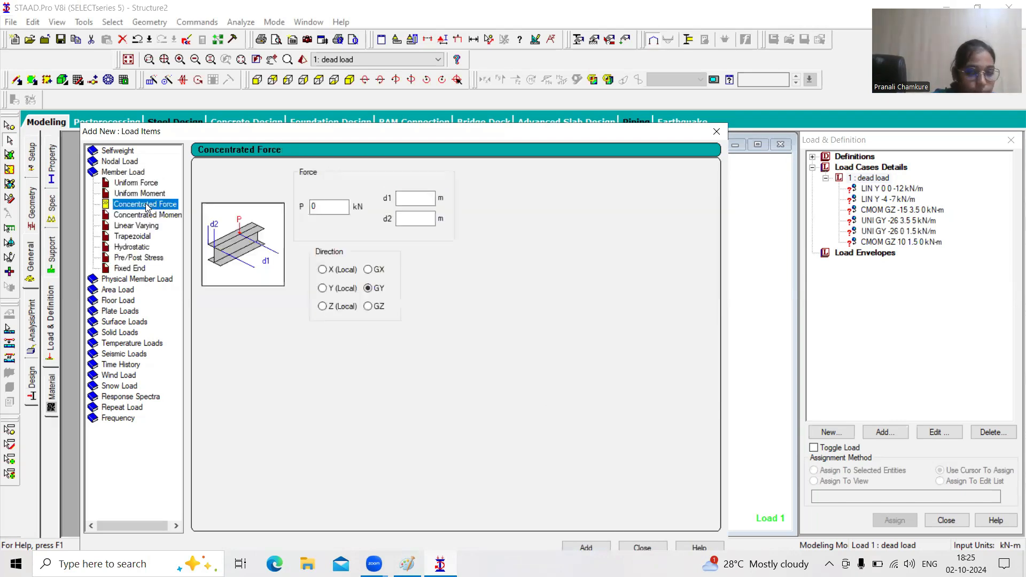
pyautogui.click(112, 164)
pyautogui.moveTo(247, 242); pyautogui.dragTo(209, 242)
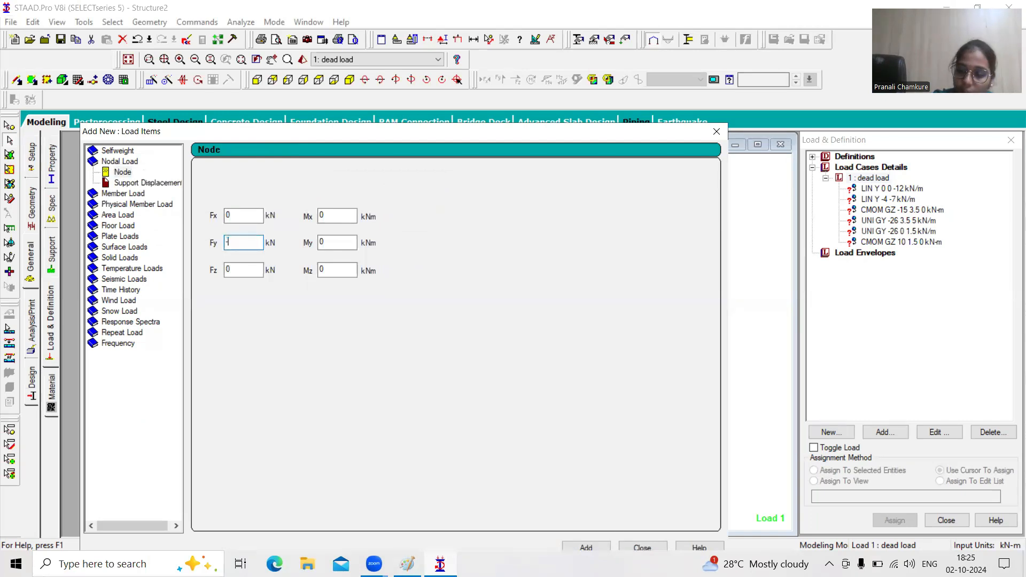
pyautogui.click(584, 548)
# Add a linear varying member load with W1 -10 kN/m, W2 0 and direction Y (Local), then finish adding load items
pyautogui.click(123, 194)
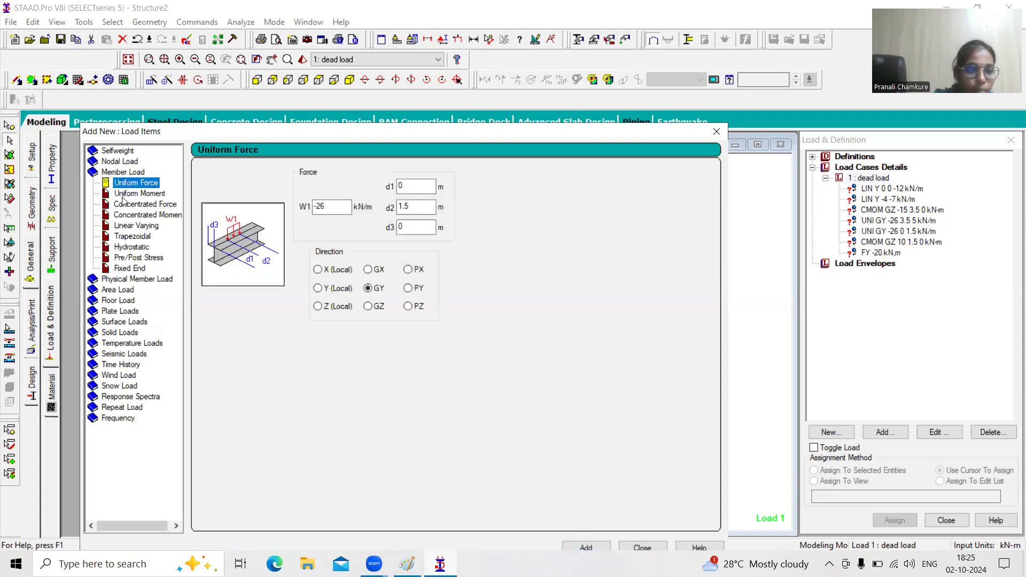
pyautogui.click(137, 227)
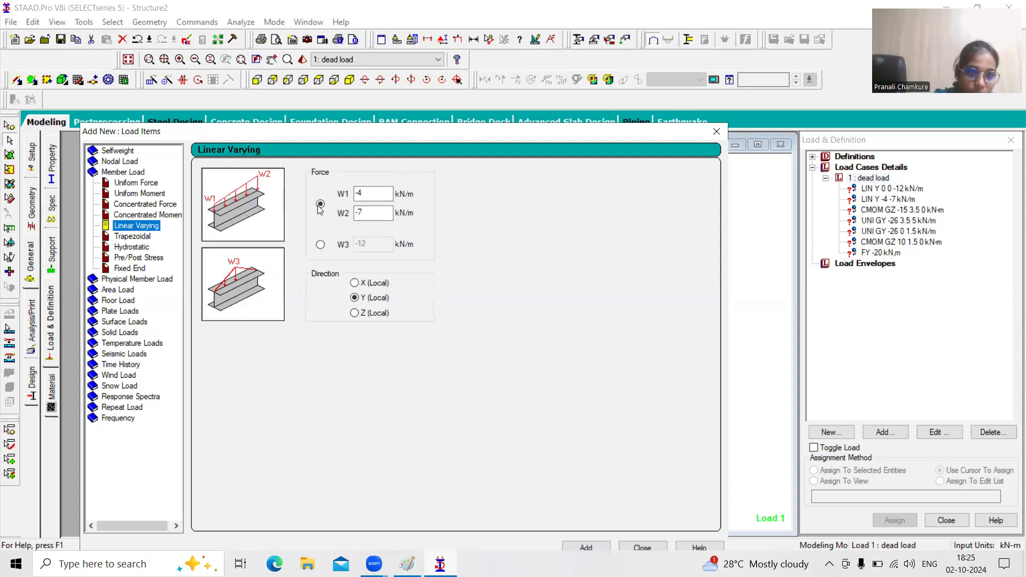
pyautogui.click(357, 194)
pyautogui.moveTo(348, 194); pyautogui.dragTo(319, 196)
pyautogui.write('0')
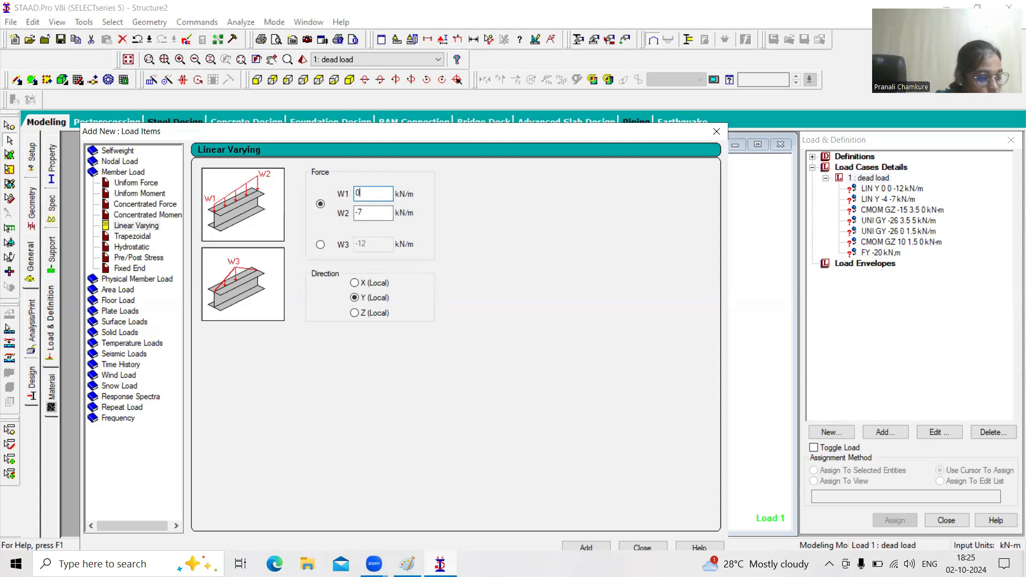
pyautogui.press('BackSpace')
pyautogui.write('-1')
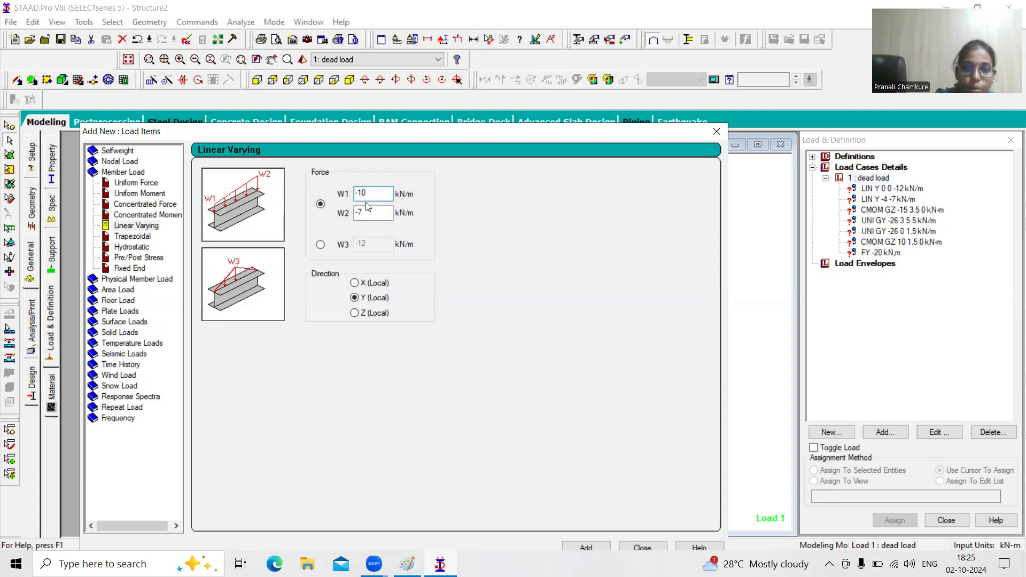
pyautogui.moveTo(367, 209); pyautogui.dragTo(322, 219)
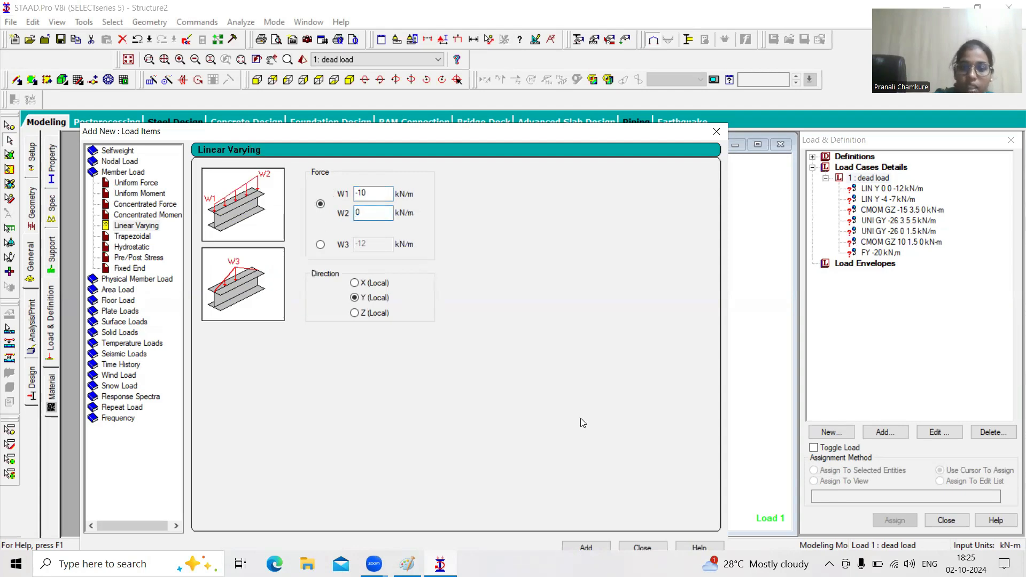
pyautogui.click(580, 546)
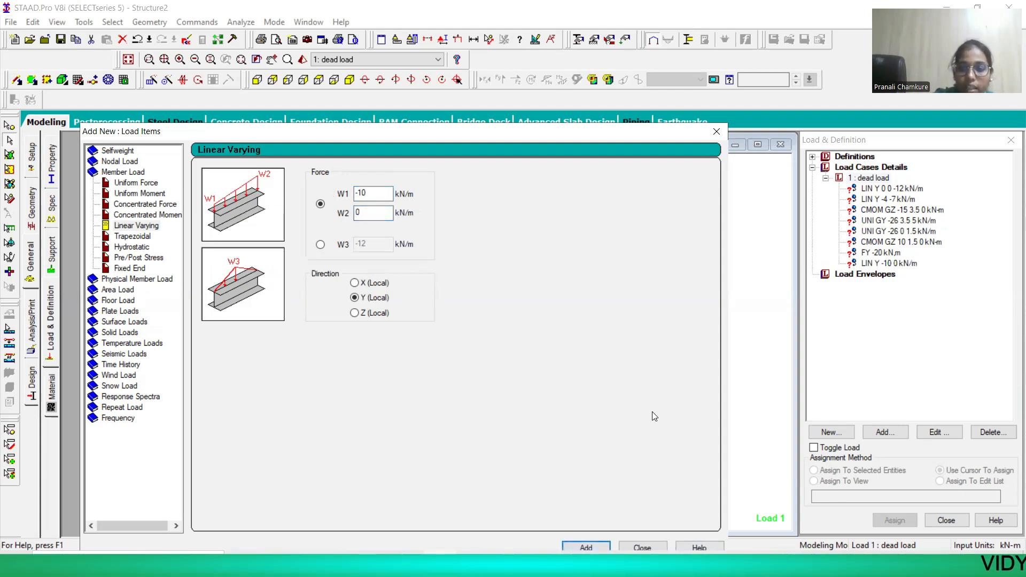
pyautogui.click(644, 546)
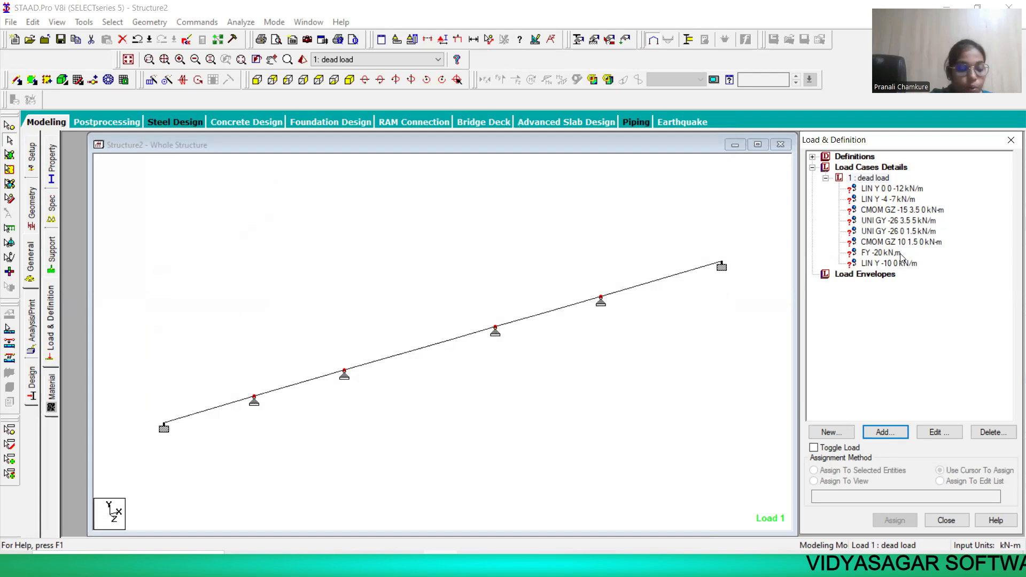
# In the Paint sketch, label the peak of the 10 kN/m triangular load W1 and its end at B W2, then return to STAAD.Pro
pyautogui.click(409, 564)
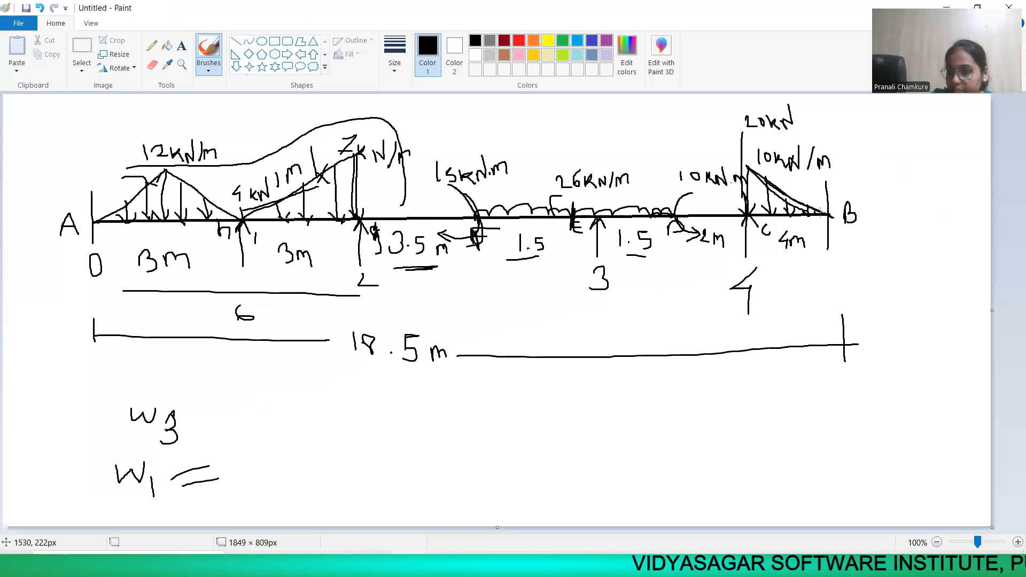
pyautogui.moveTo(746, 153); pyautogui.dragTo(754, 163)
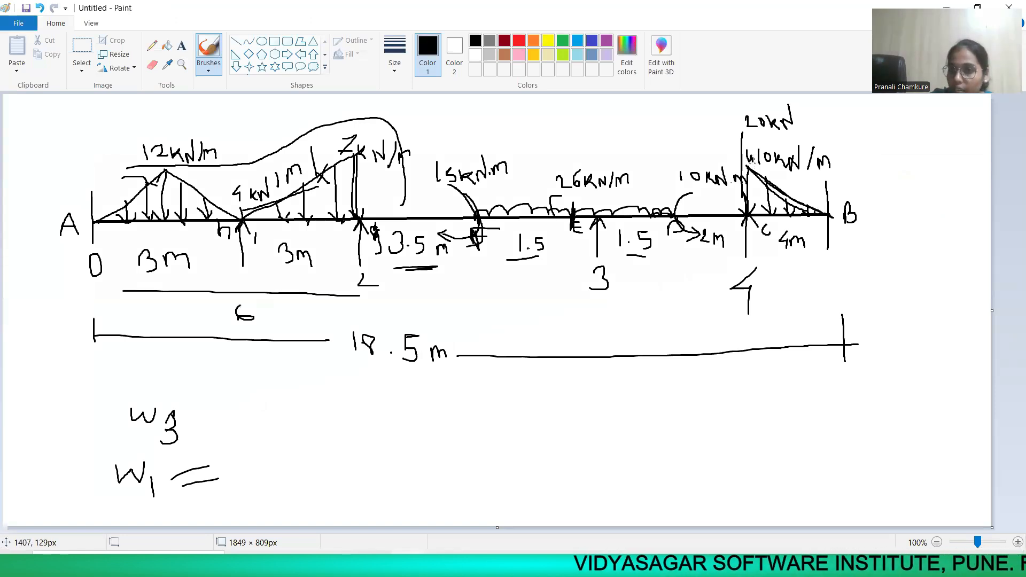
pyautogui.moveTo(816, 192)
pyautogui.mouseDown()
pyautogui.moveTo(821, 205)
pyautogui.moveTo(841, 199)
pyautogui.mouseUp()
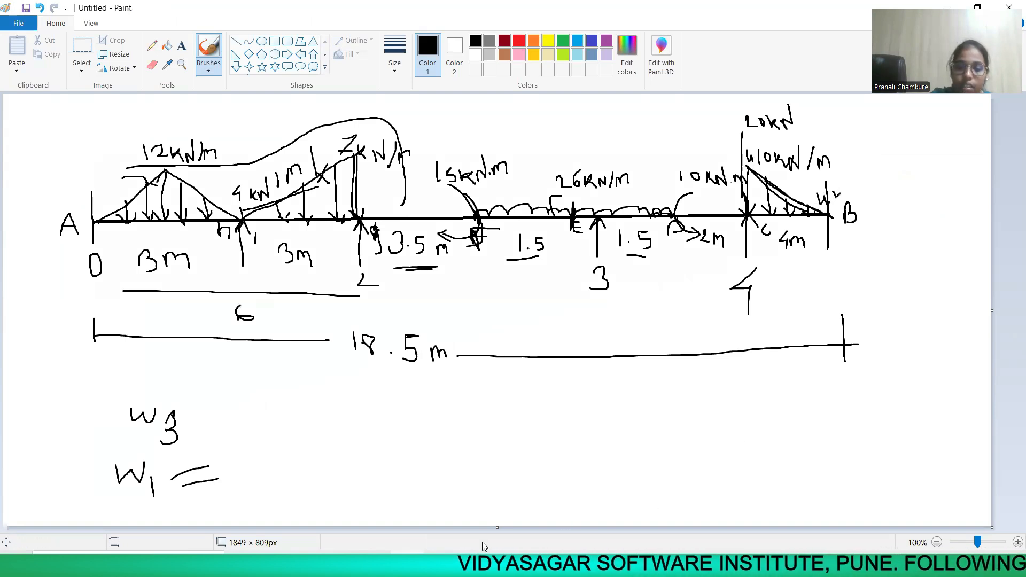
pyautogui.click(440, 561)
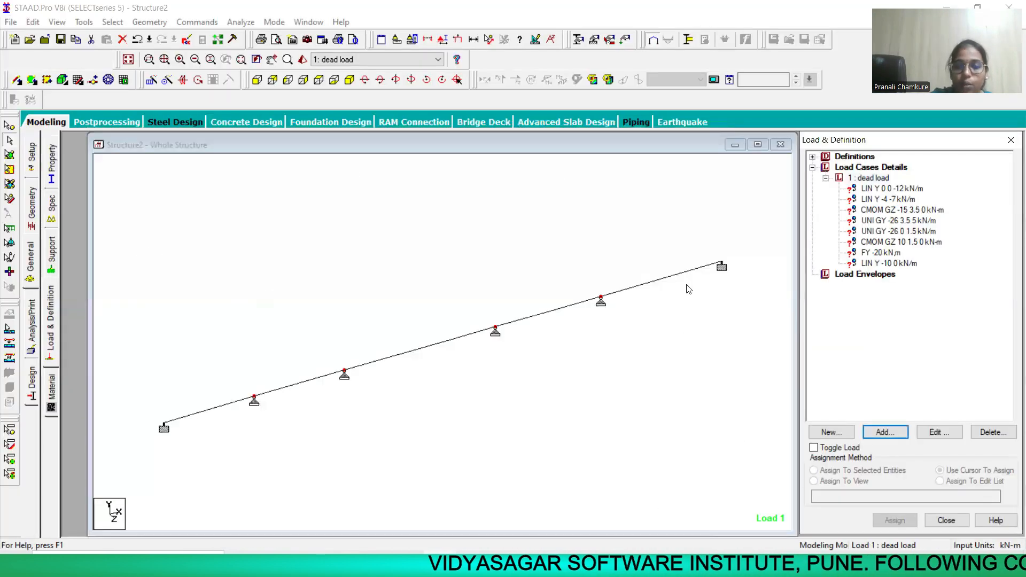
# Assign the -12 kN/m triangular load to the first beam member beside the lower fixed support
pyautogui.click(876, 189)
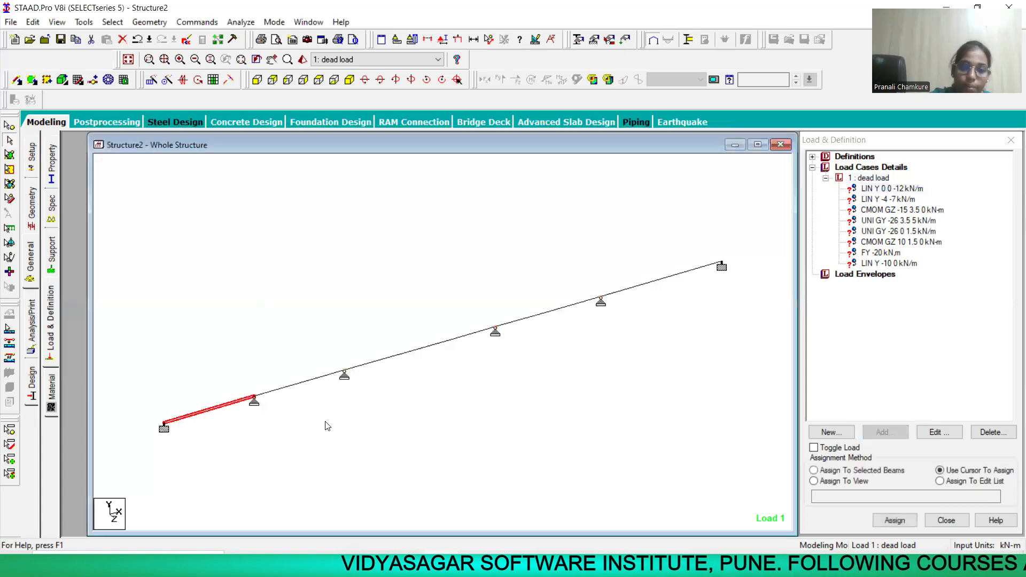
pyautogui.click(814, 470)
pyautogui.click(895, 520)
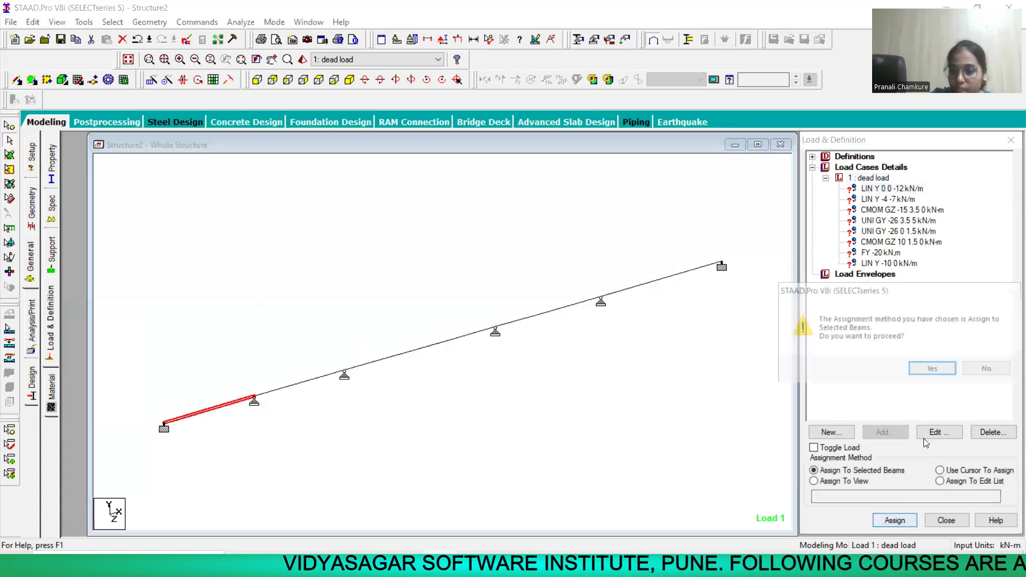
pyautogui.click(939, 368)
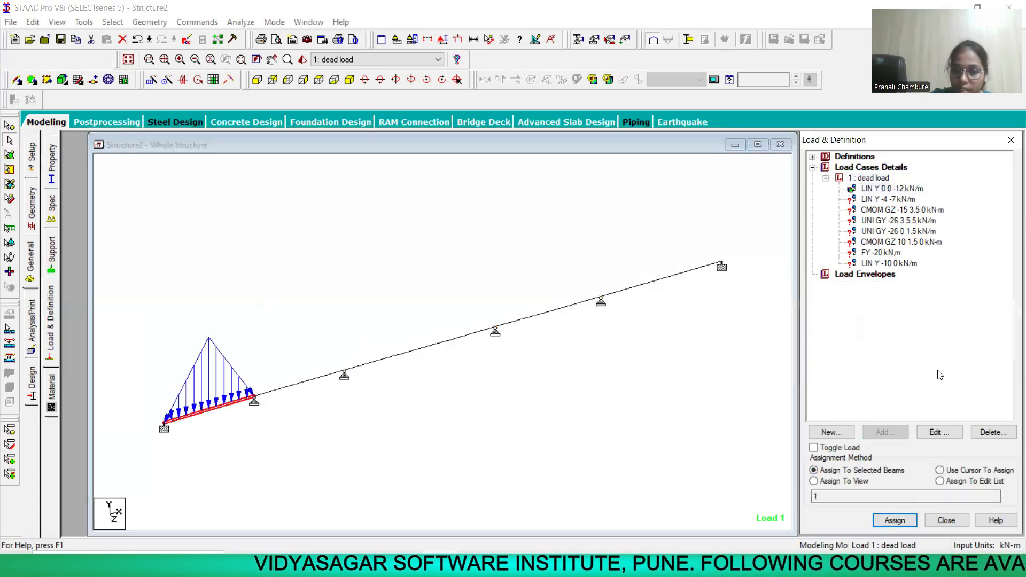
# Assign the -4 to -7 kN/m linear varying load to the second beam member
pyautogui.click(880, 198)
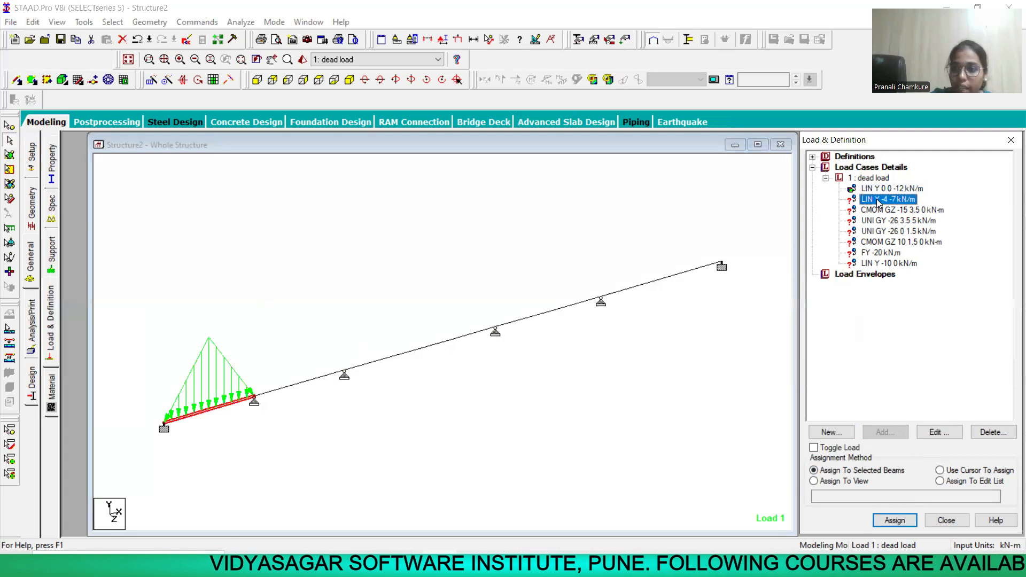
pyautogui.click(458, 40)
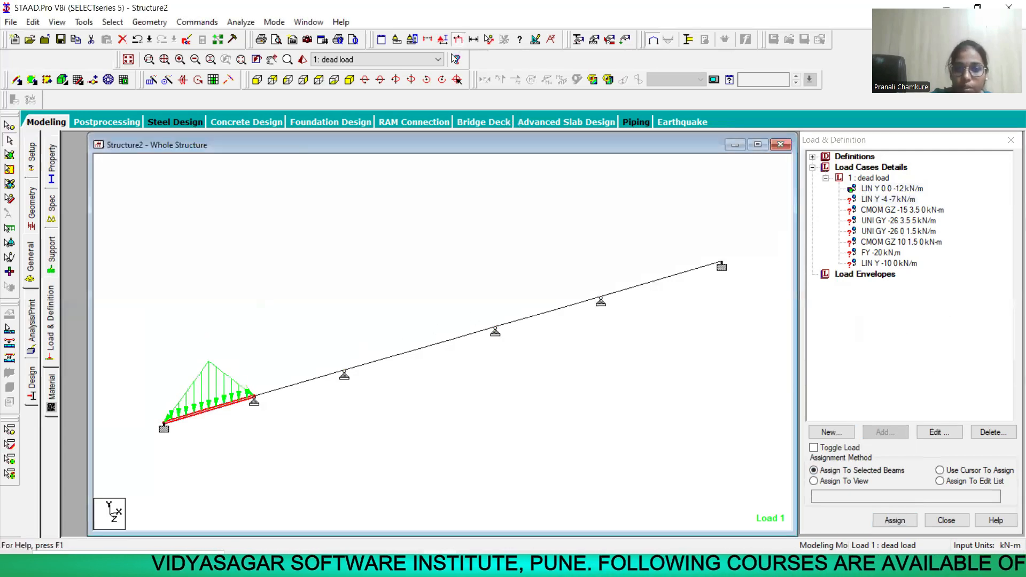
pyautogui.click(879, 199)
pyautogui.click(295, 386)
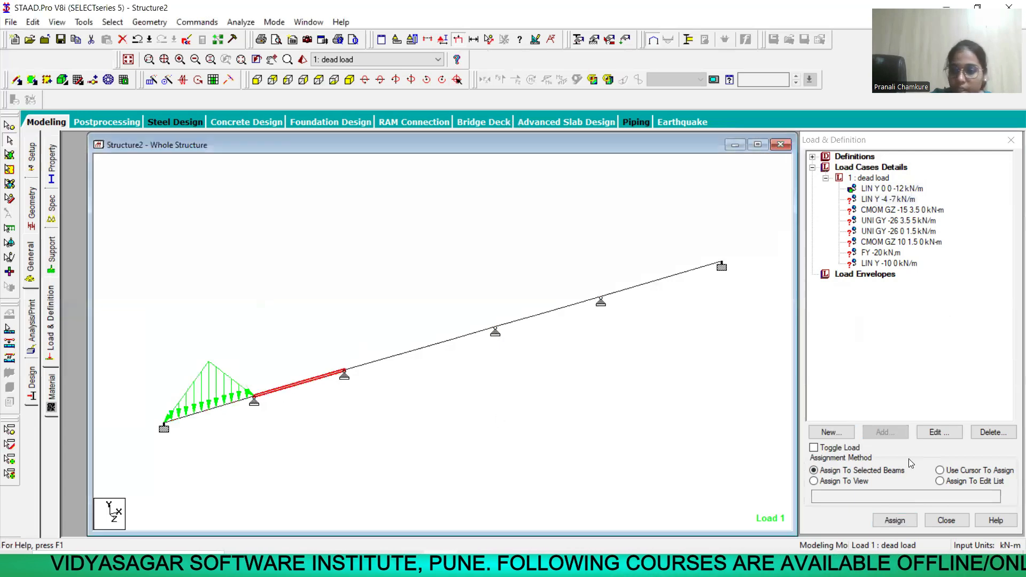
pyautogui.click(883, 521)
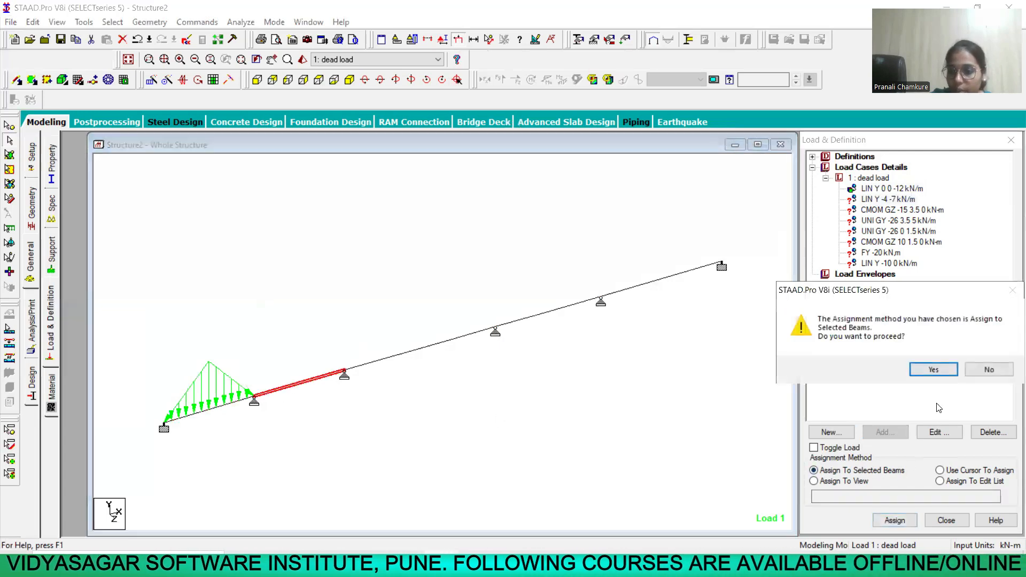
pyautogui.click(934, 370)
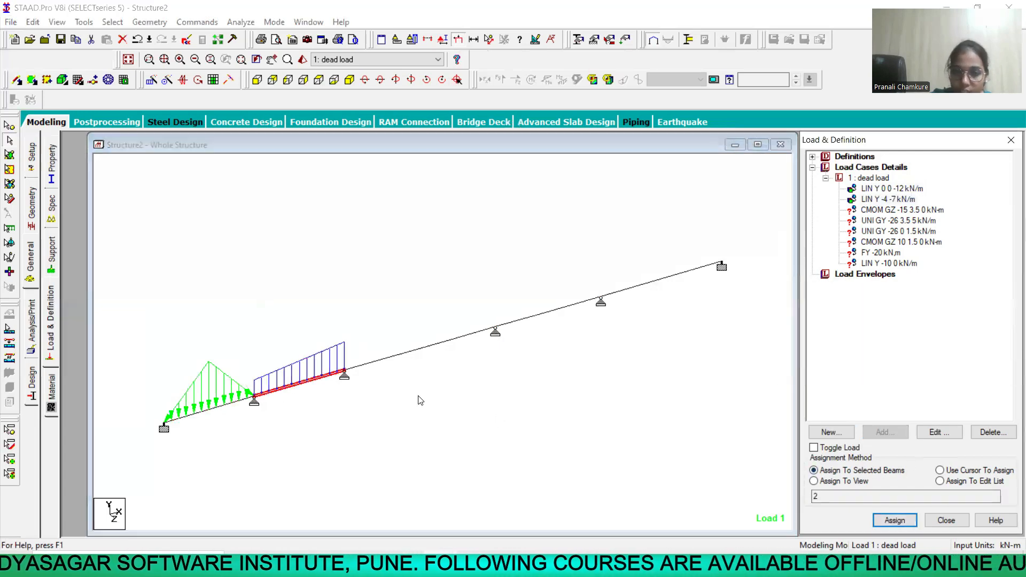
# Assign the -15 kNm concentrated moment to all members in the view and display the loads
pyautogui.click(887, 210)
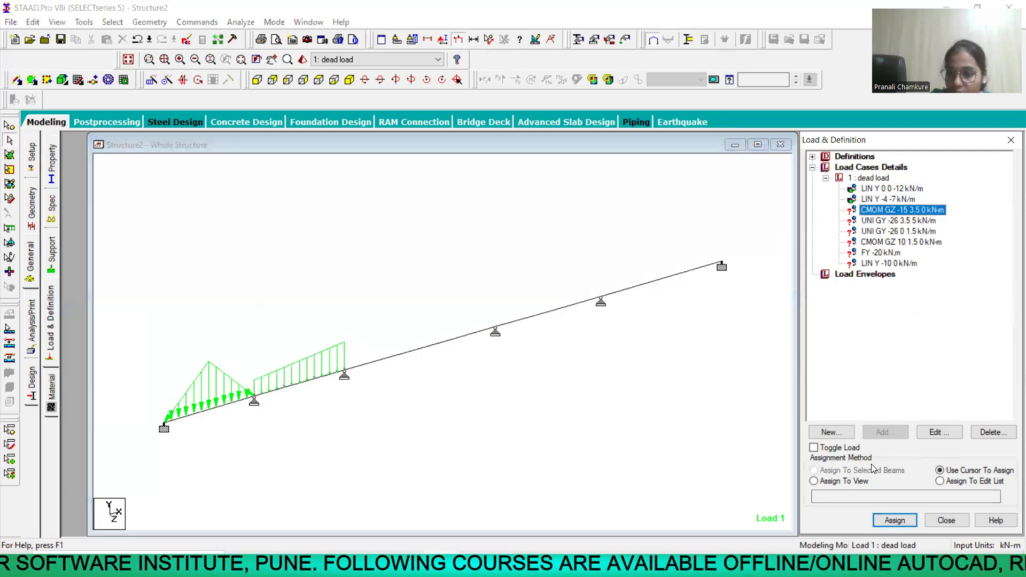
pyautogui.click(944, 483)
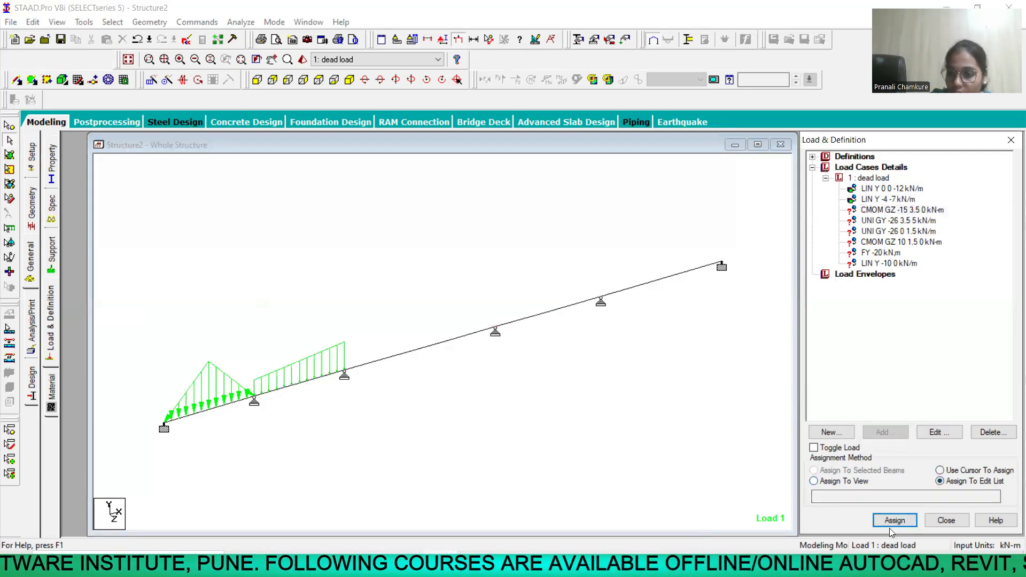
pyautogui.click(890, 523)
pyautogui.click(867, 366)
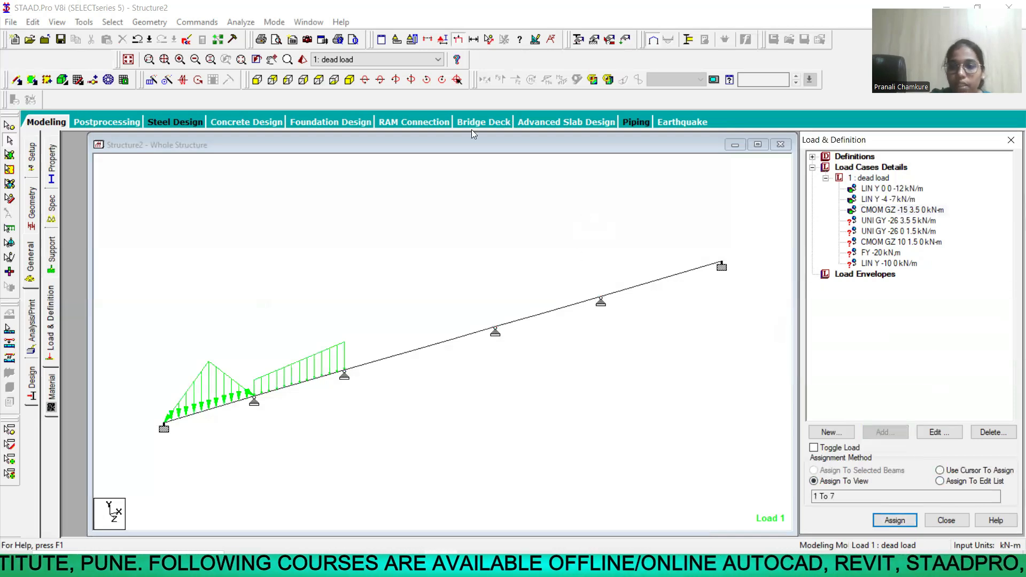
pyautogui.click(458, 39)
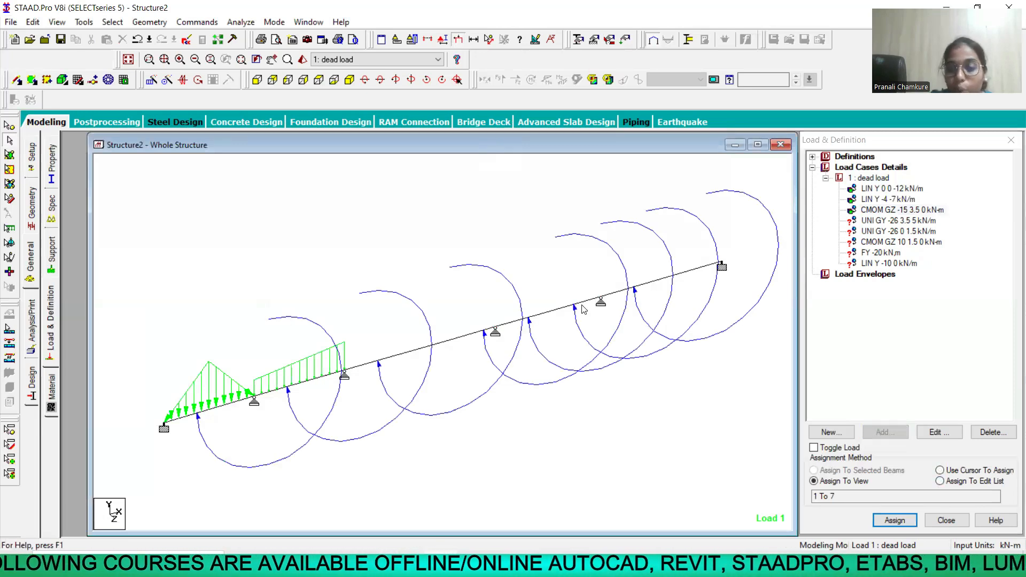
# Edit the -15 kNm concentrated moment to remove members 2 to 7 from its assignment
pyautogui.click(911, 212)
pyautogui.click(940, 434)
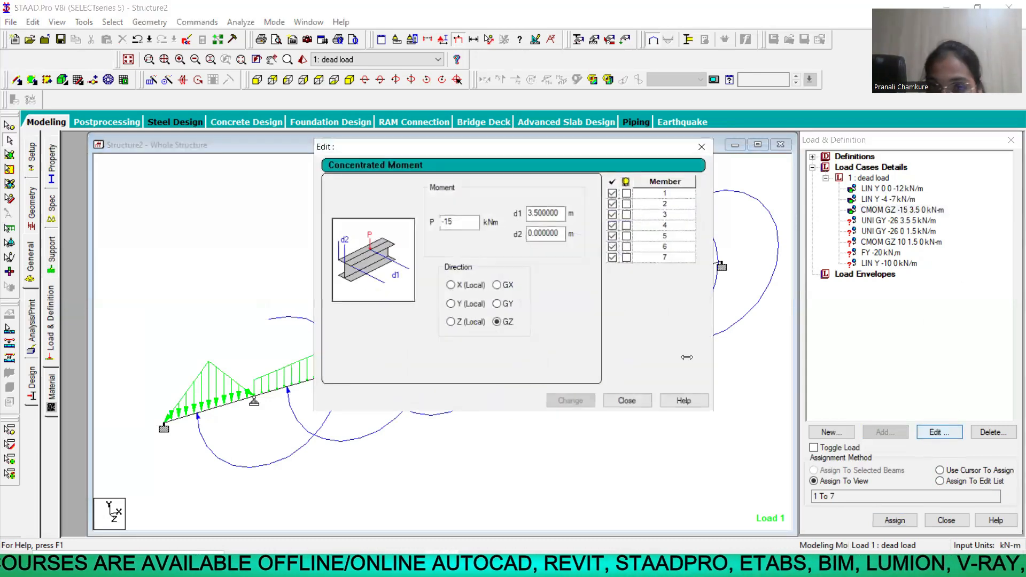
pyautogui.click(612, 204)
pyautogui.click(612, 215)
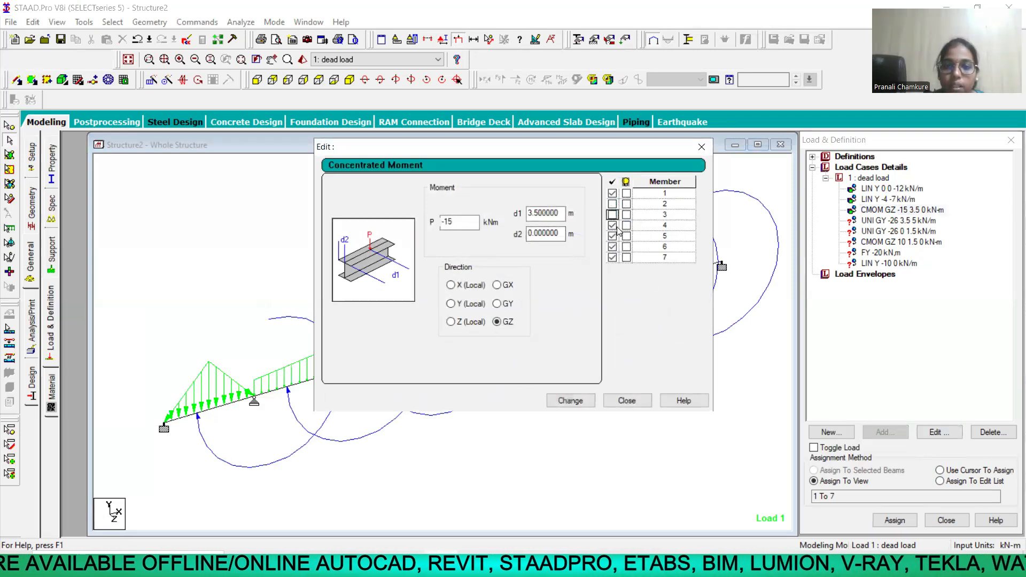
pyautogui.click(612, 225)
pyautogui.click(613, 235)
pyautogui.click(612, 247)
pyautogui.click(613, 257)
pyautogui.click(569, 401)
pyautogui.click(626, 401)
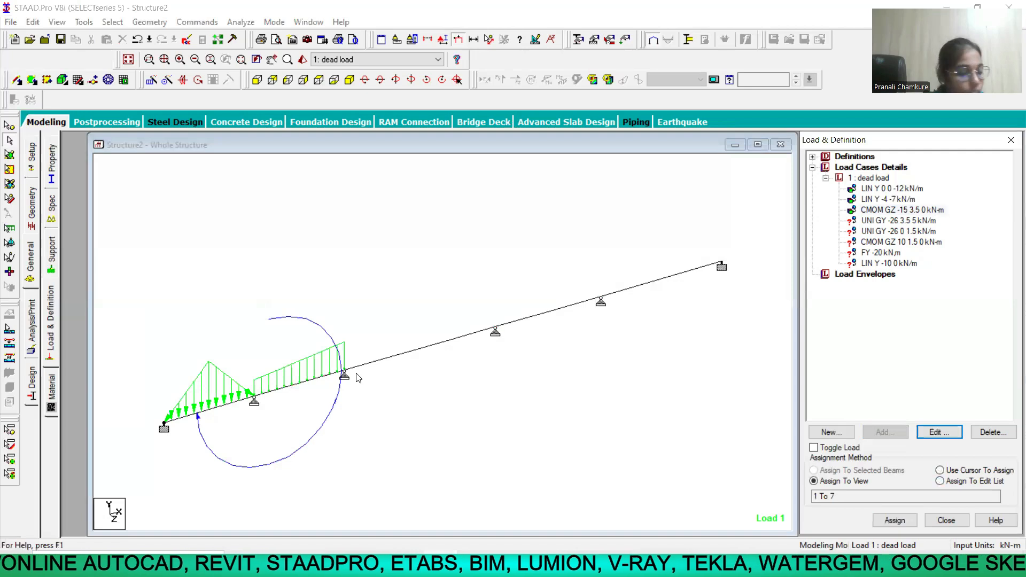
# Reopen the -15 kNm concentrated moment for editing and try to remove member 1 from its assignment
pyautogui.click(913, 212)
pyautogui.click(930, 434)
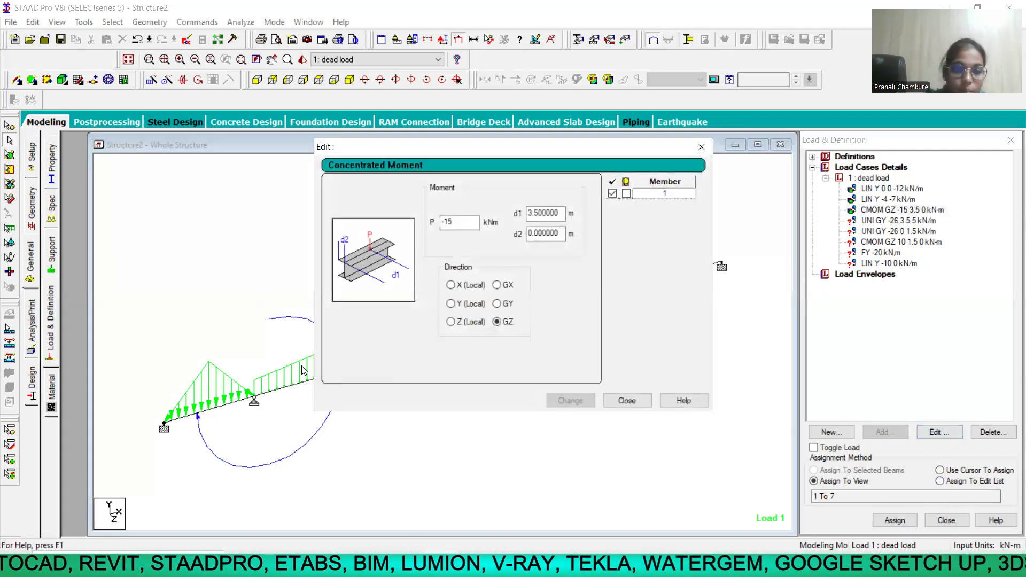
pyautogui.click(612, 182)
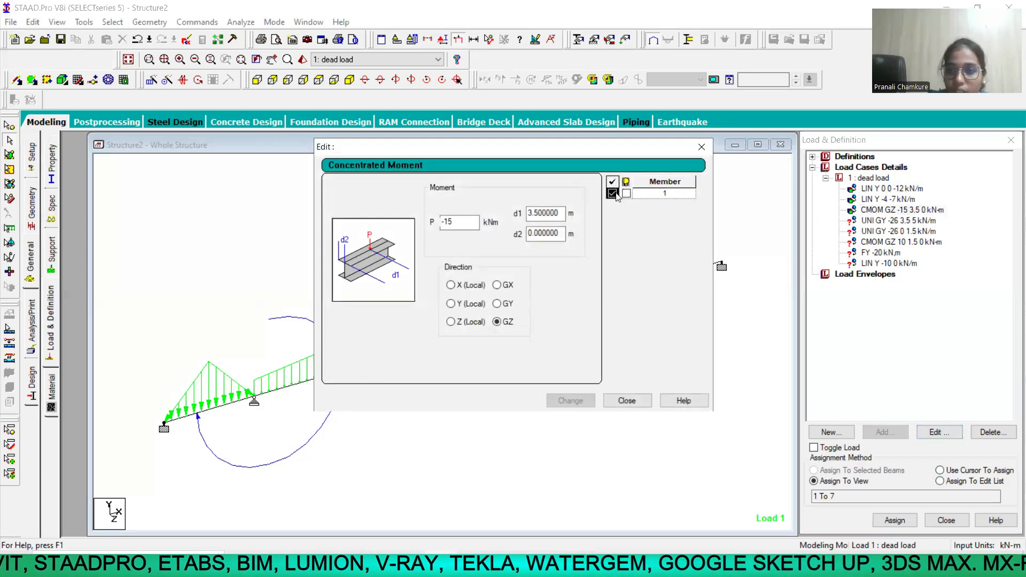
pyautogui.click(613, 194)
pyautogui.click(674, 197)
pyautogui.press('Left')
pyautogui.press('Left')
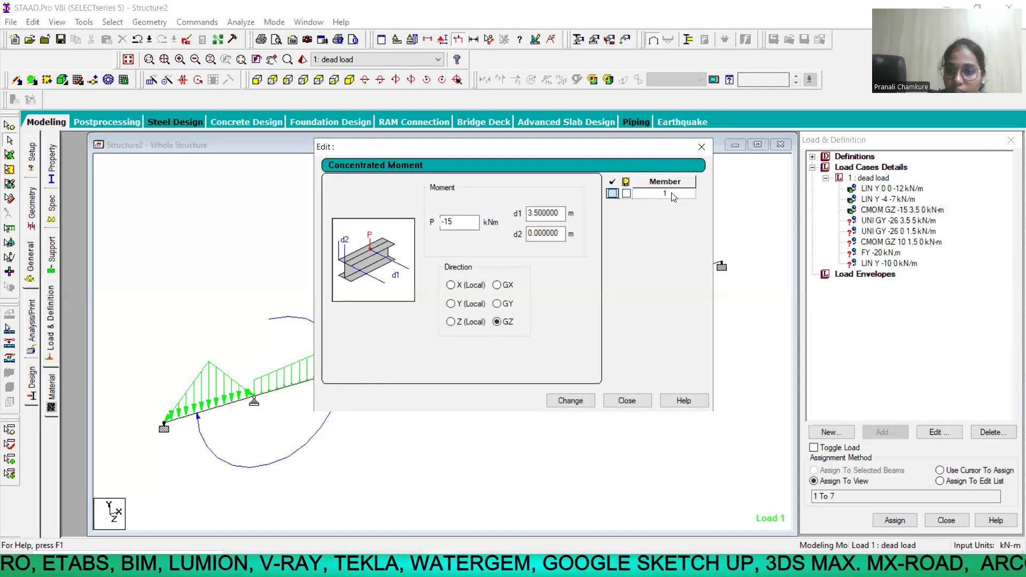
pyautogui.click(669, 193)
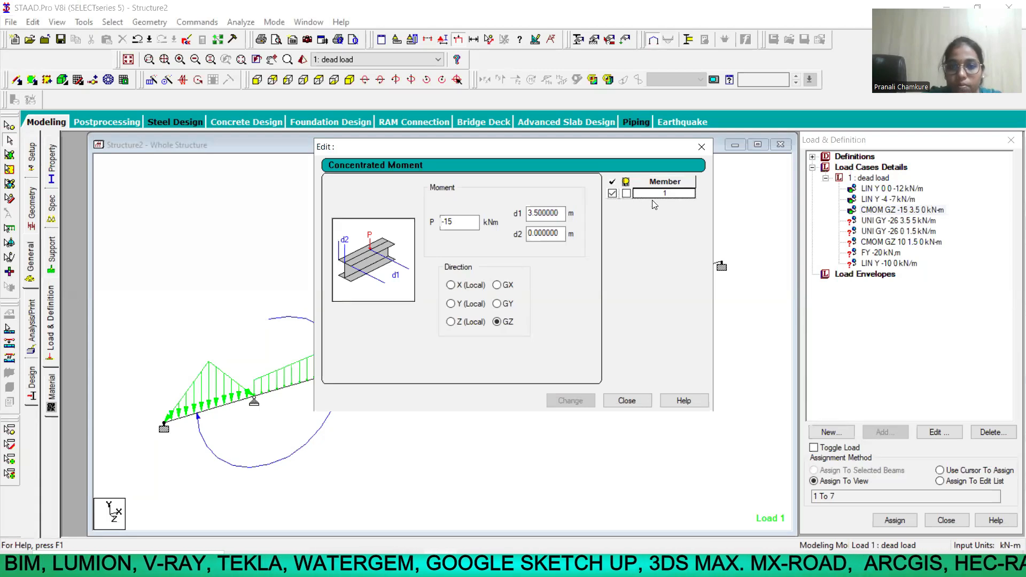
pyautogui.click(626, 193)
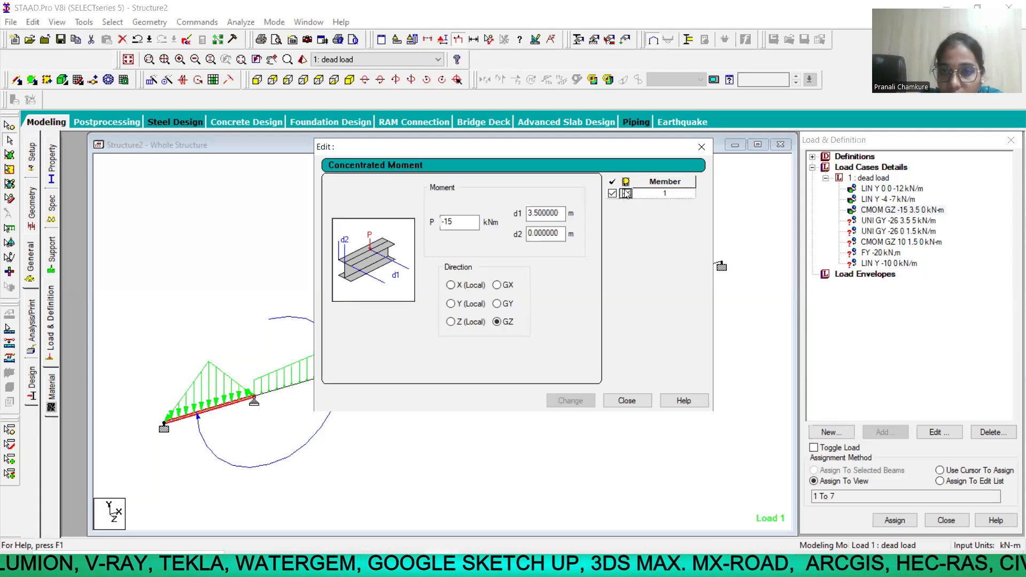
pyautogui.click(626, 193)
pyautogui.click(626, 181)
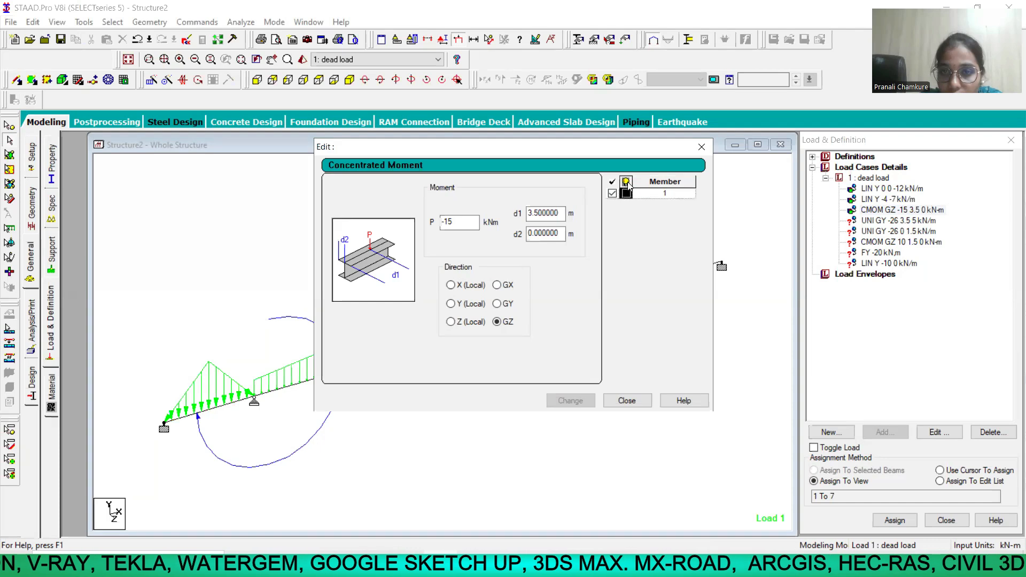
pyautogui.click(626, 193)
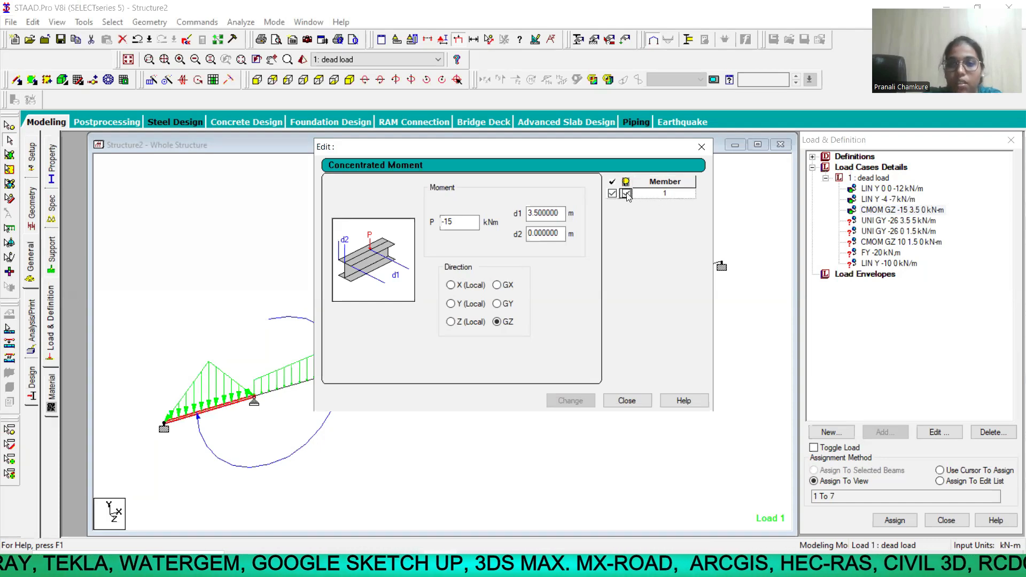
pyautogui.click(626, 194)
pyautogui.click(667, 197)
pyautogui.click(623, 195)
pyautogui.click(664, 194)
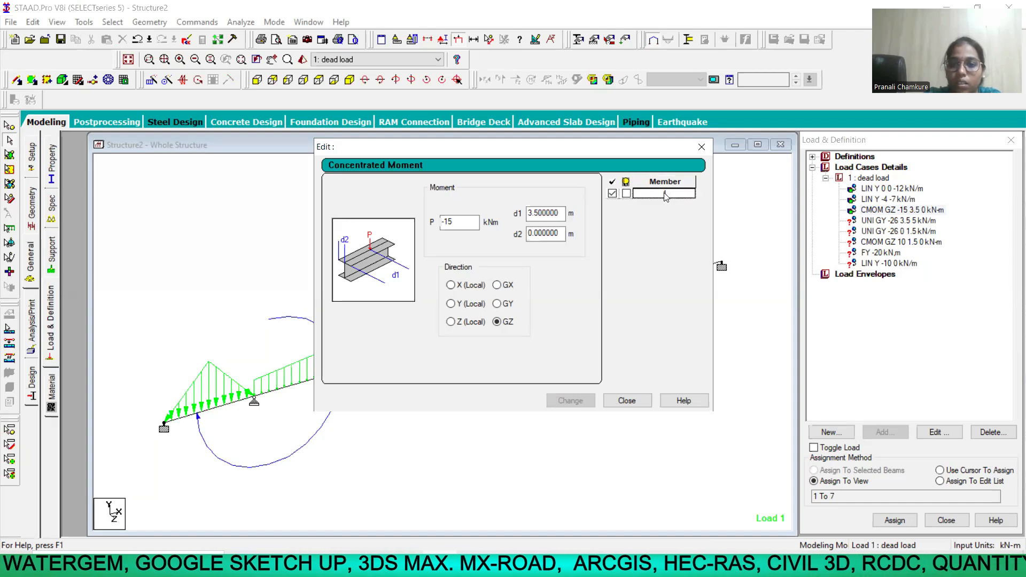
pyautogui.click(627, 194)
pyautogui.click(670, 197)
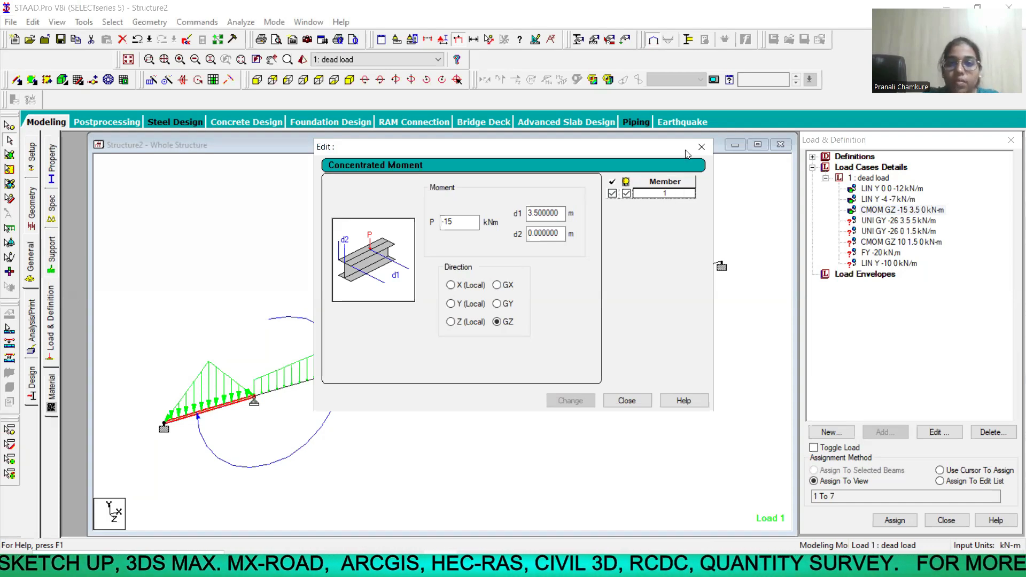
pyautogui.click(611, 193)
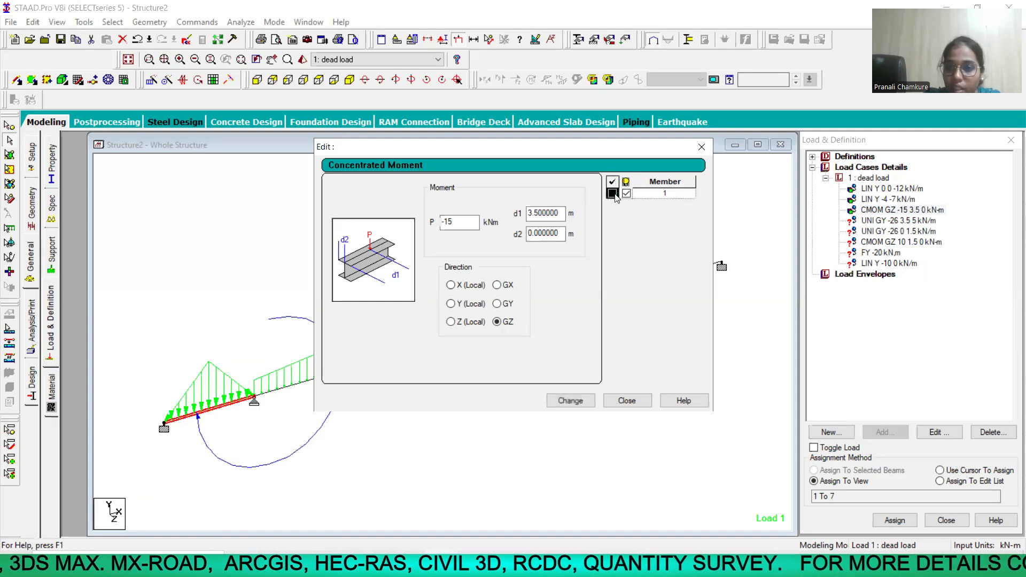
pyautogui.click(691, 177)
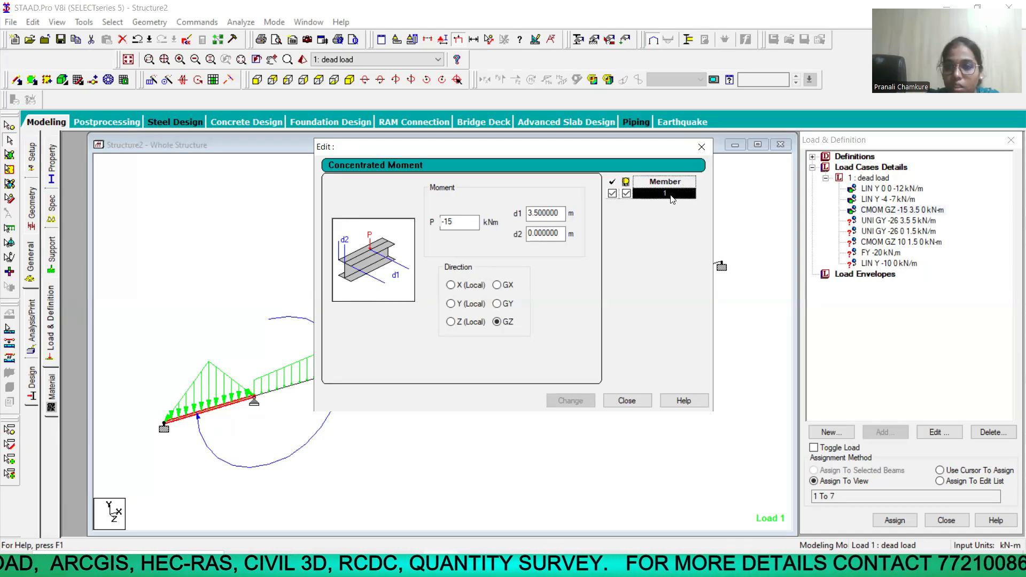
pyautogui.click(663, 181)
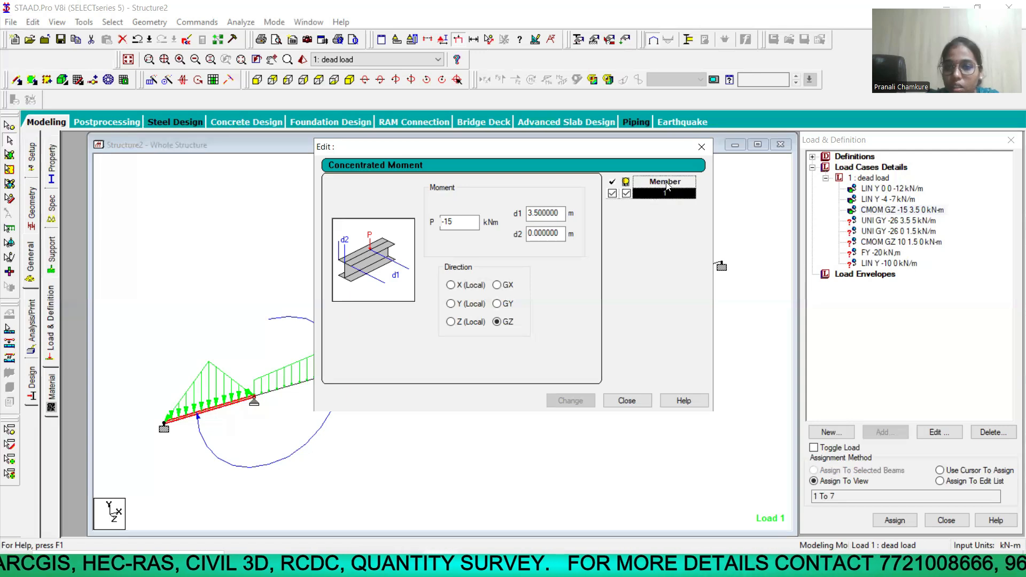
pyautogui.moveTo(633, 182)
pyautogui.mouseDown()
pyautogui.moveTo(637, 210)
pyautogui.moveTo(627, 192)
pyautogui.mouseUp()
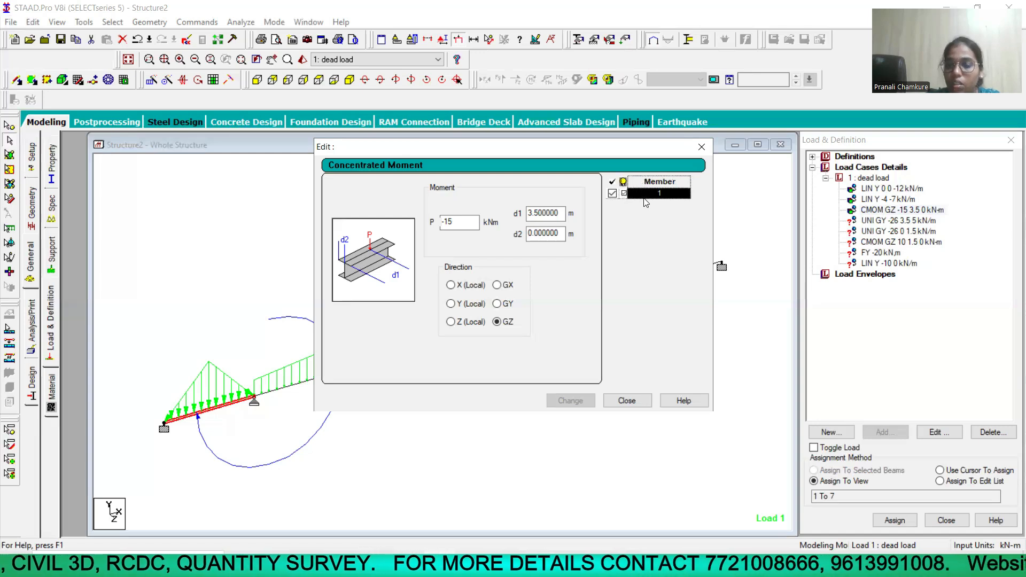
pyautogui.click(634, 404)
# Delete the -15 kNm concentrated moment and redefine it under the dead load case in direction GZ, with d1 3.5 m and d2 0 m
pyautogui.click(928, 210)
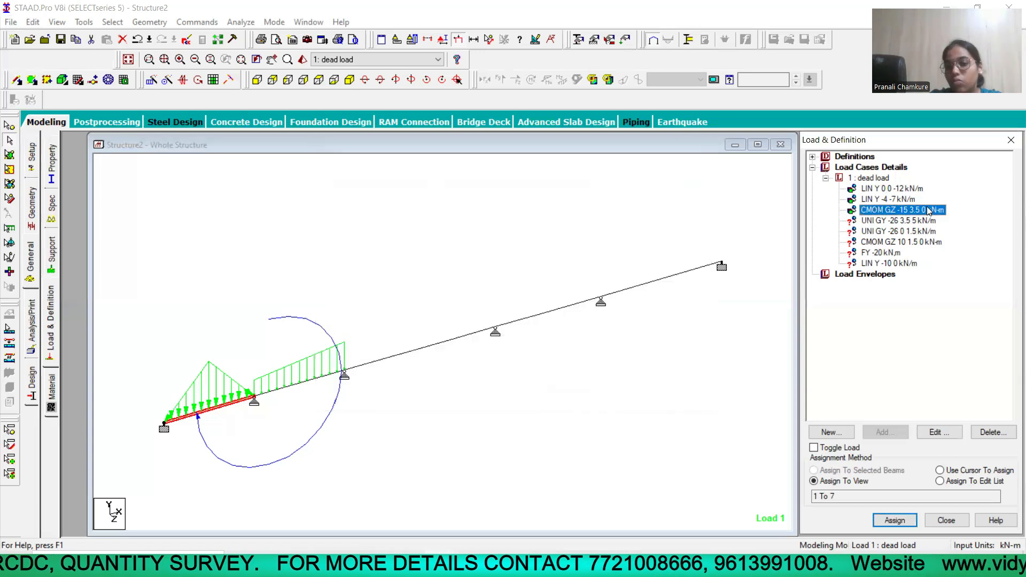
pyautogui.click(992, 433)
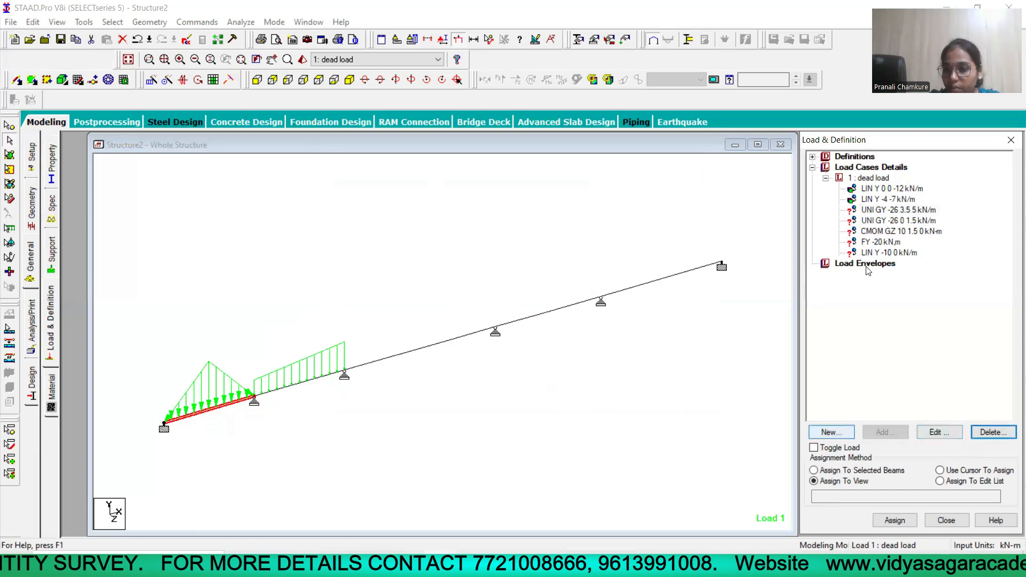
pyautogui.click(869, 180)
pyautogui.click(888, 433)
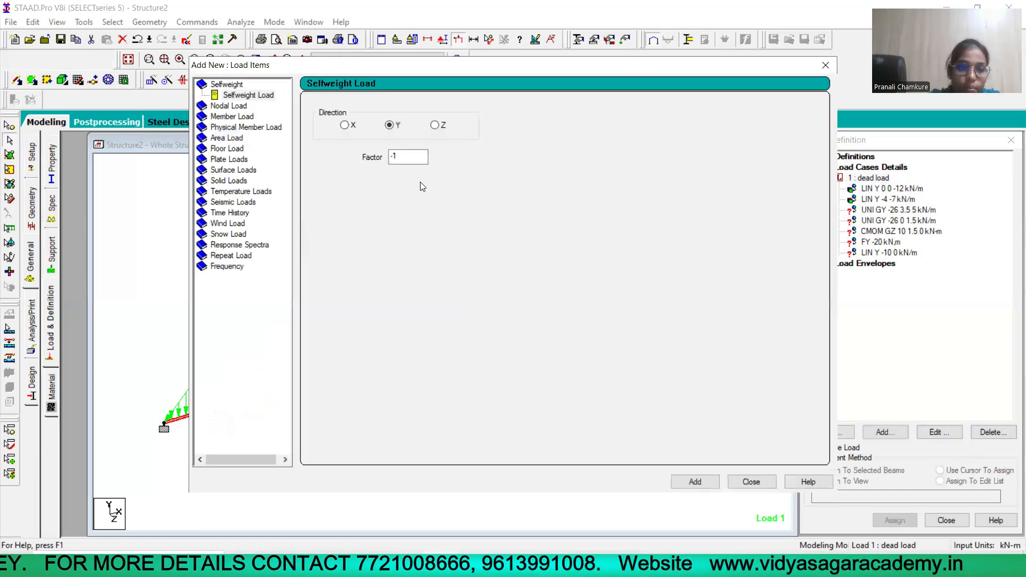
pyautogui.click(229, 117)
pyautogui.click(254, 138)
pyautogui.click(256, 148)
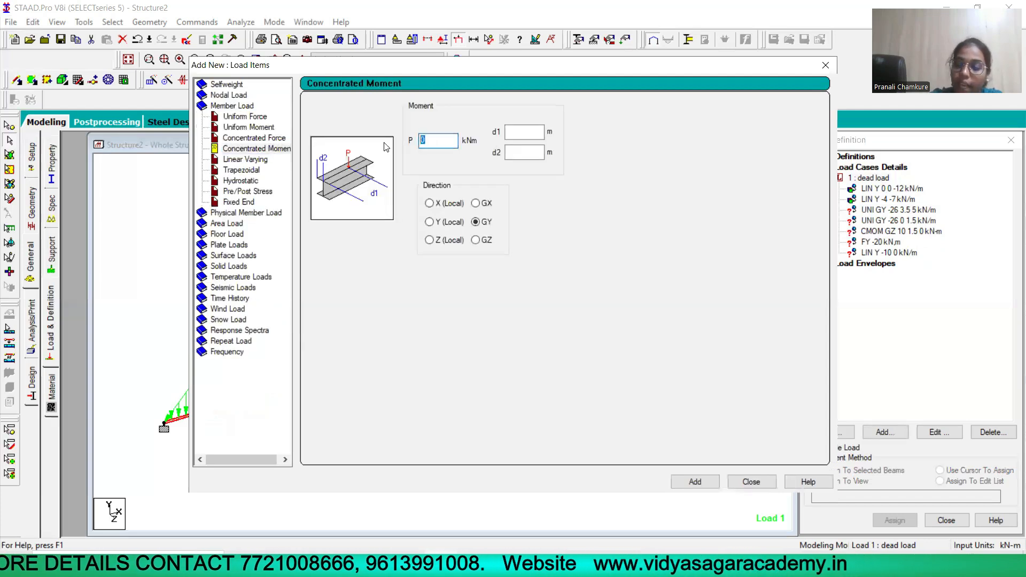
pyautogui.write('-15')
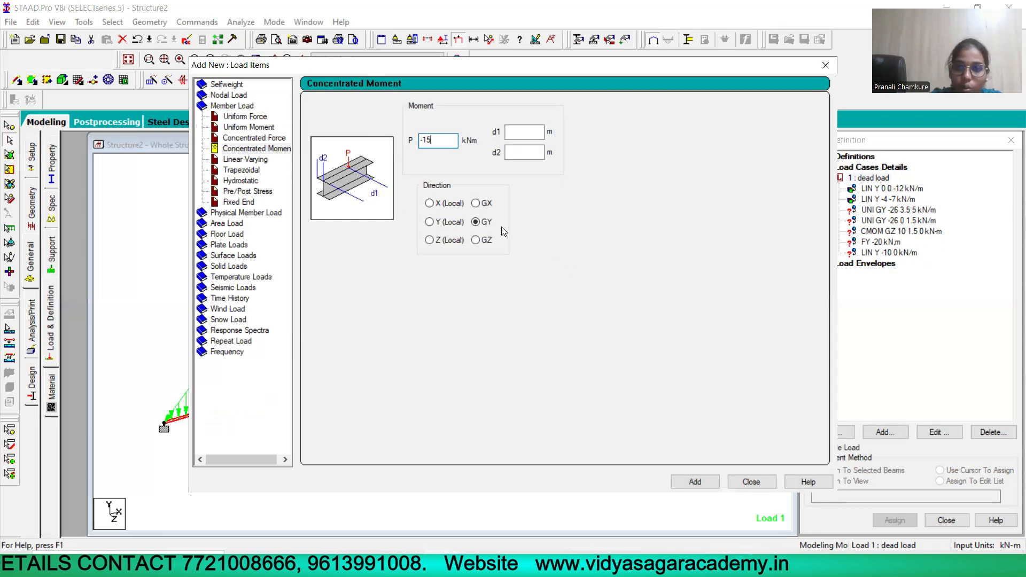
pyautogui.click(527, 133)
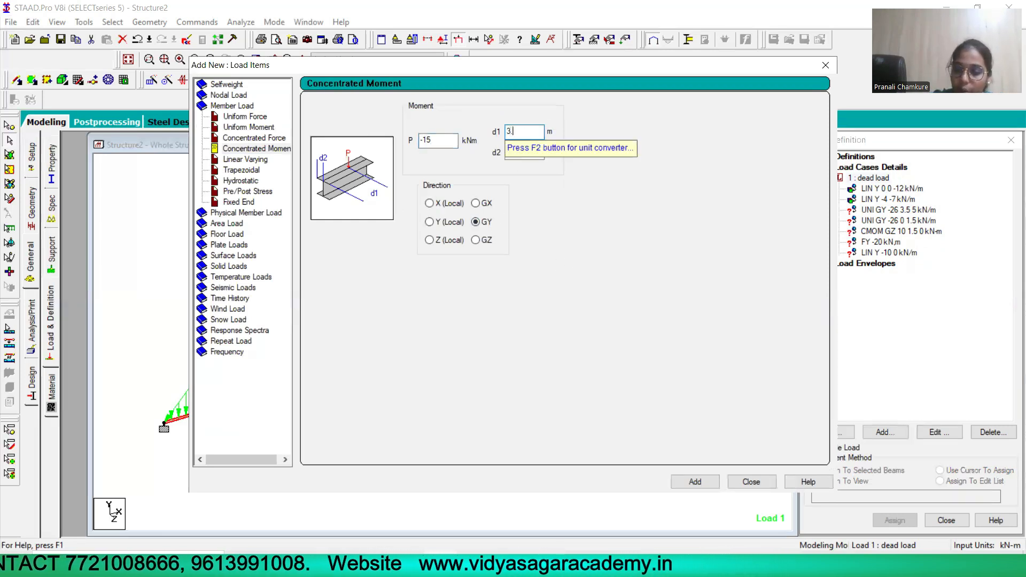
pyautogui.click(533, 154)
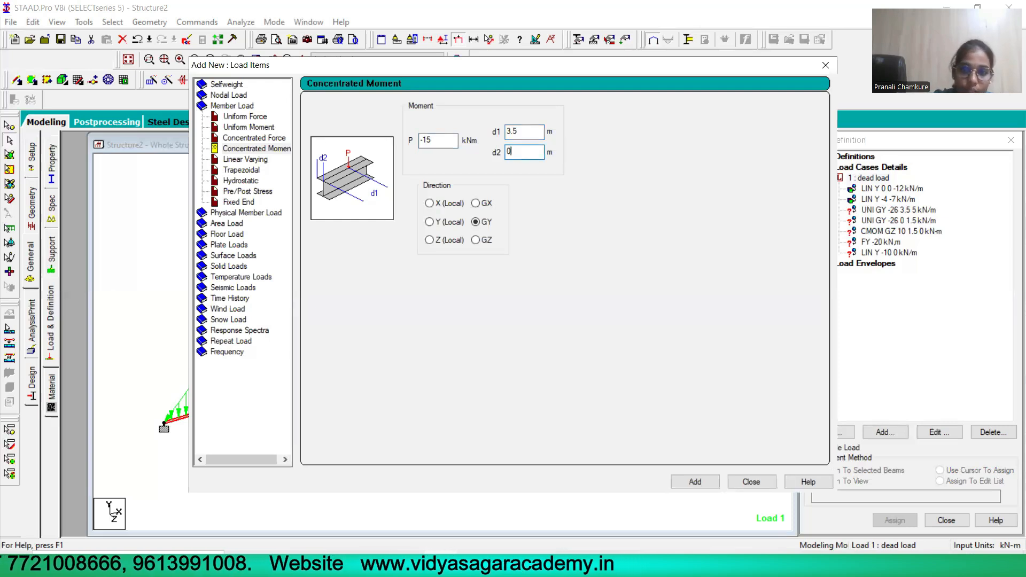
pyautogui.click(475, 240)
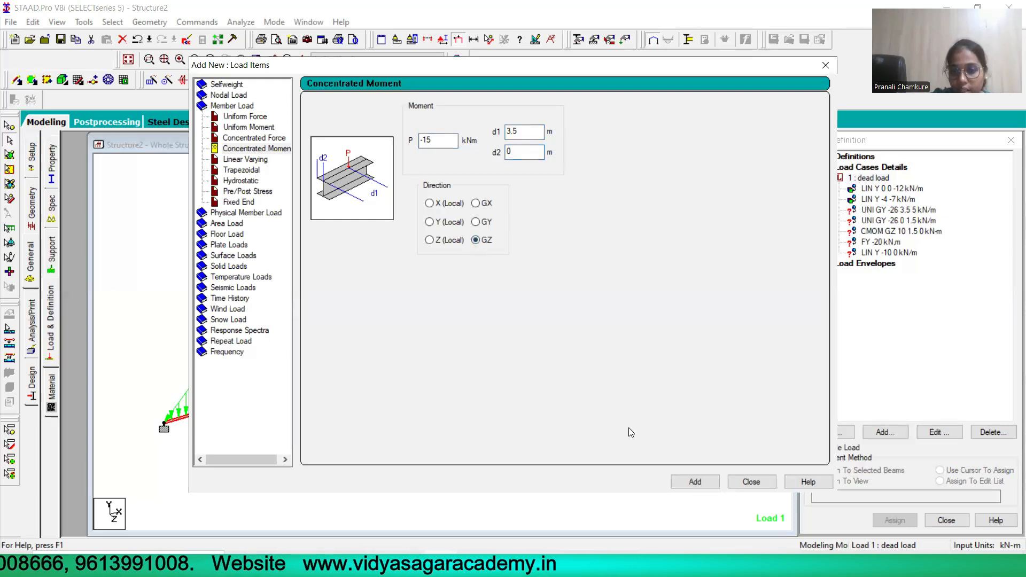
pyautogui.press('Return')
pyautogui.click(751, 481)
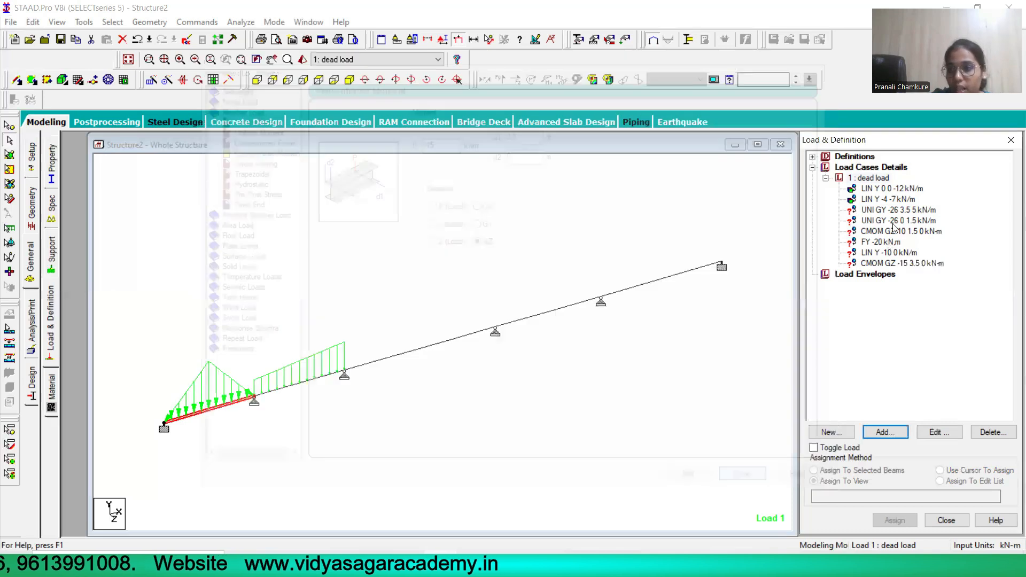
# Assign the newly added -15 kNm concentrated moment to all members in the view
pyautogui.click(908, 263)
pyautogui.click(935, 432)
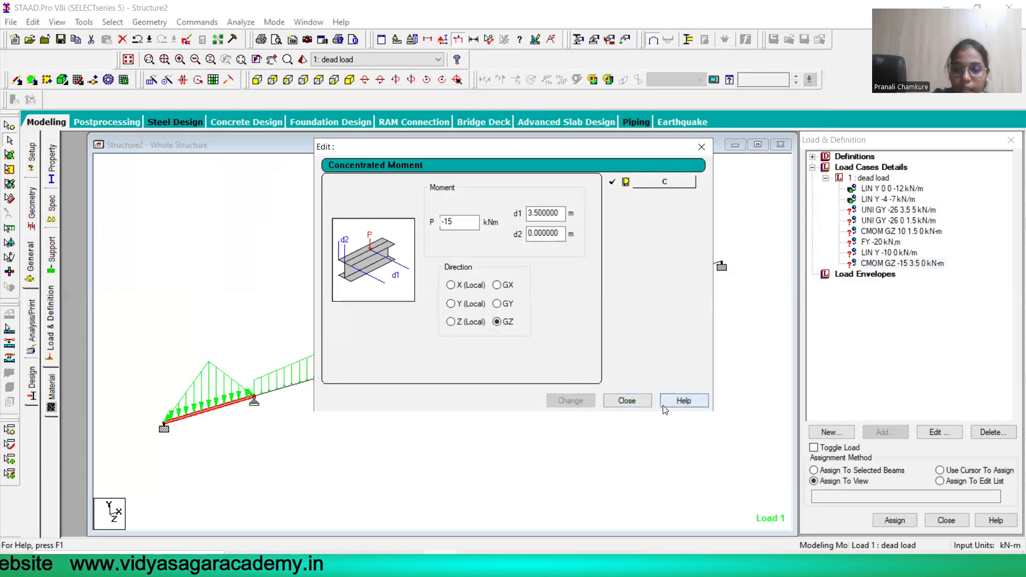
pyautogui.click(628, 401)
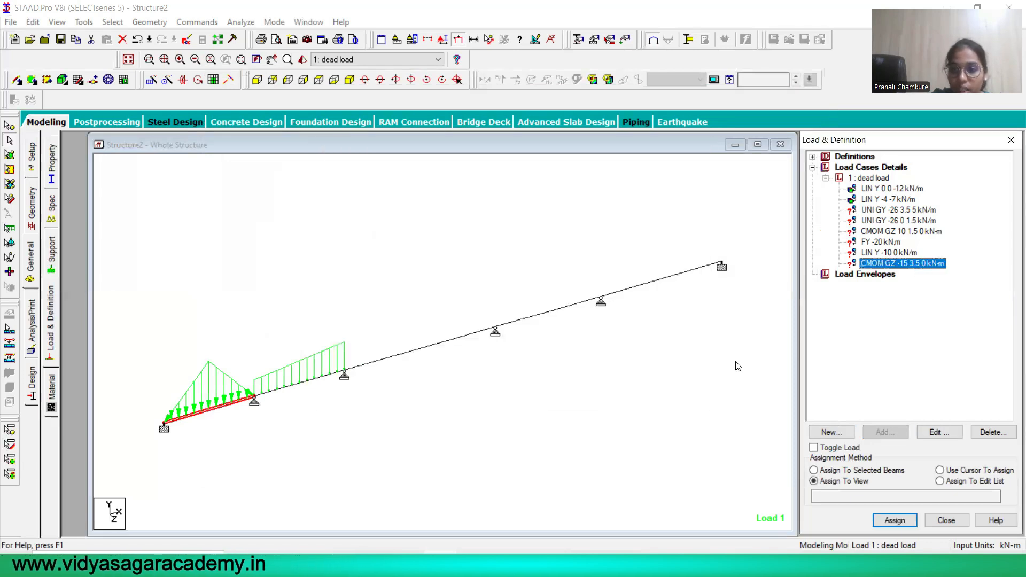
pyautogui.click(894, 520)
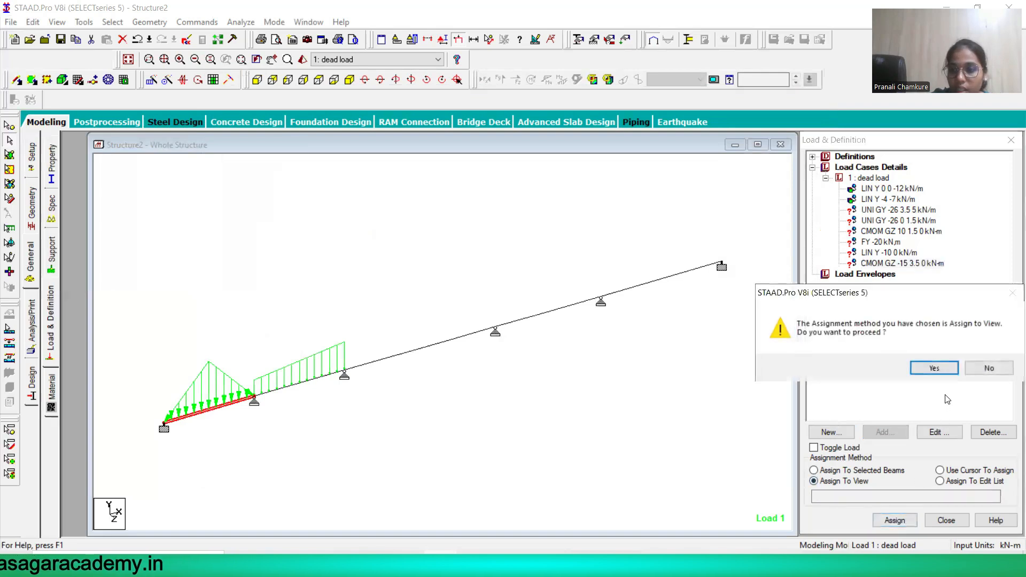
pyautogui.click(936, 367)
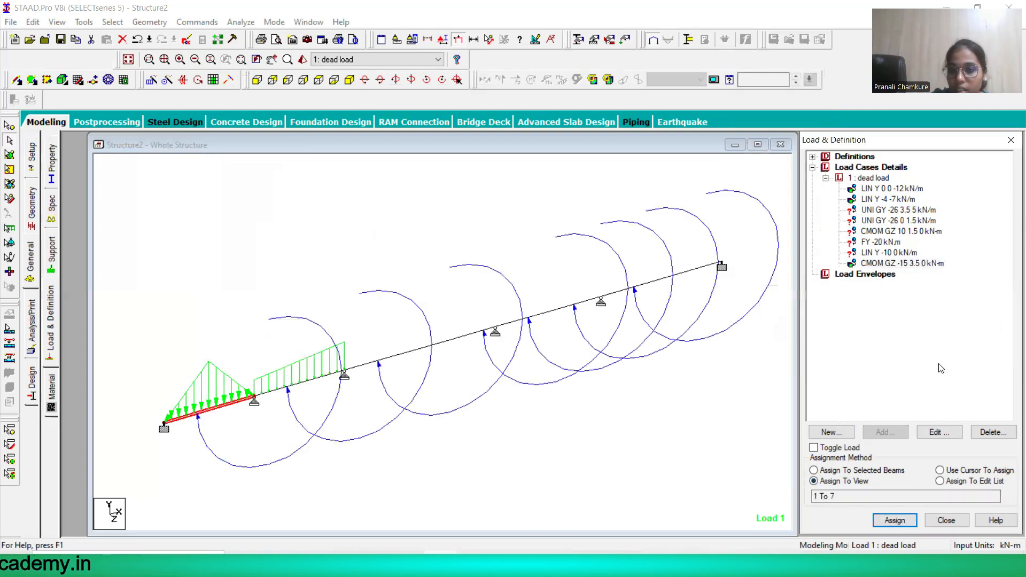
# Edit the -15 kNm concentrated moment's assignment, removing members 1, 2 and 4 to 7 to keep only member 3
pyautogui.click(939, 432)
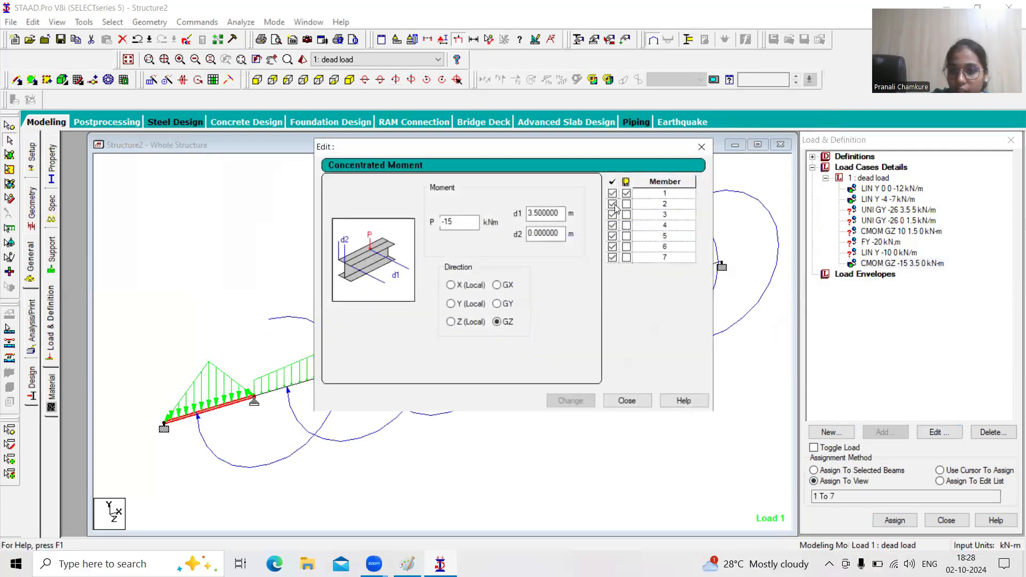
pyautogui.click(612, 204)
pyautogui.click(612, 193)
pyautogui.click(613, 225)
pyautogui.click(612, 235)
pyautogui.click(612, 246)
pyautogui.click(613, 258)
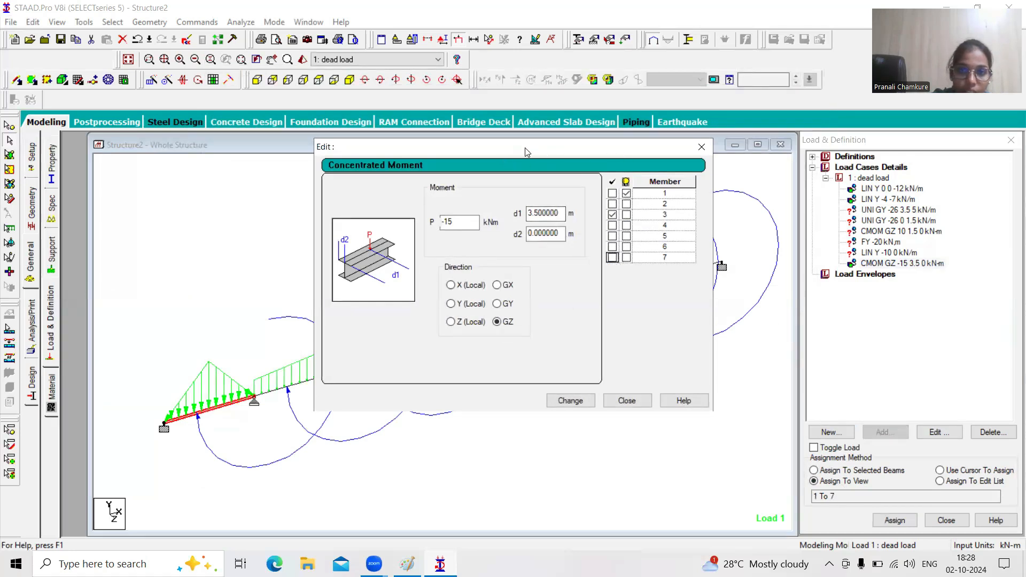
pyautogui.moveTo(526, 152); pyautogui.dragTo(676, 145)
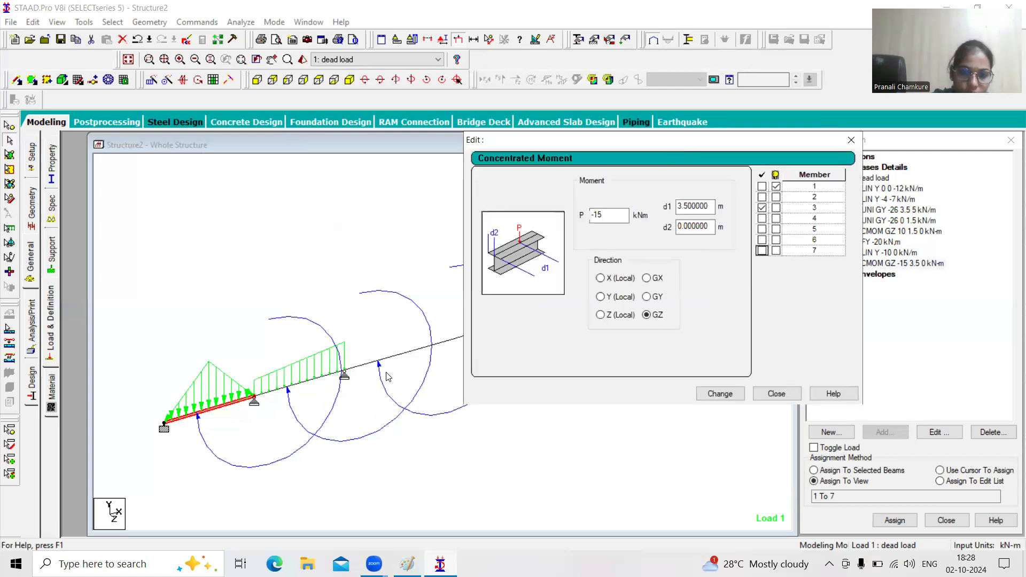
pyautogui.scroll(-4, 462, 352)
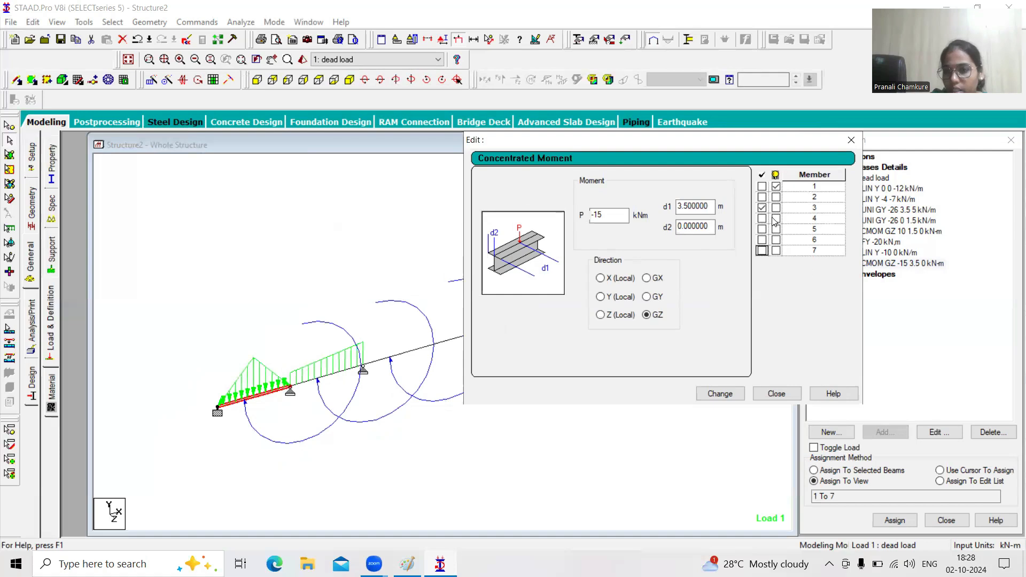
pyautogui.click(719, 393)
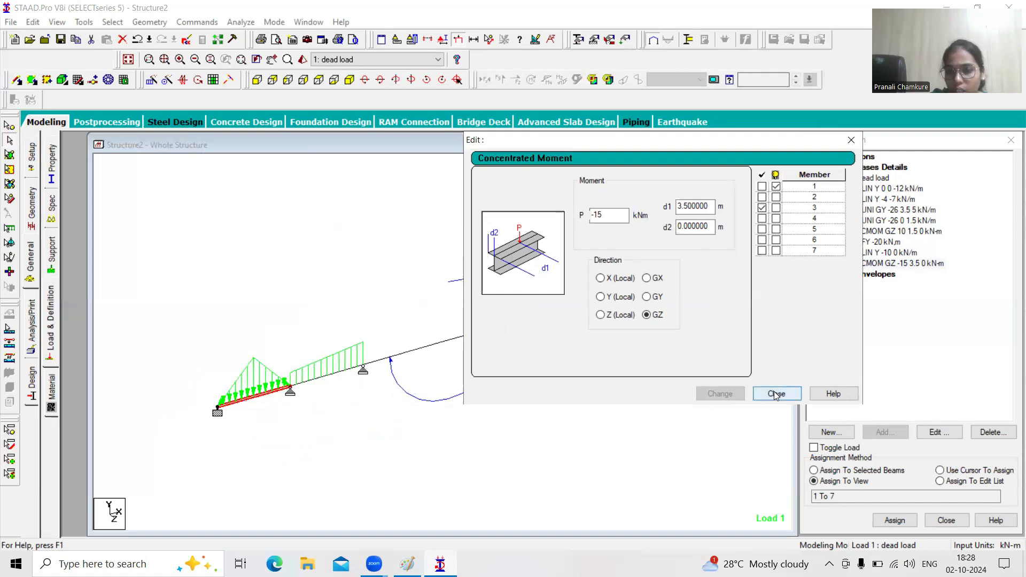
pyautogui.click(775, 393)
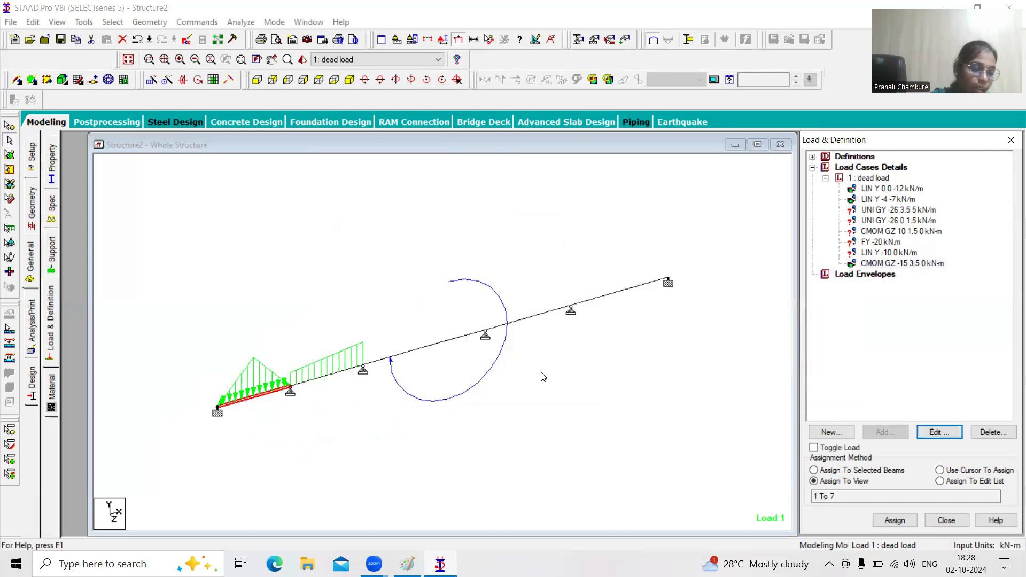
# Turn on the load value labels for the beam's displayed loads
pyautogui.click(443, 39)
pyautogui.click(469, 208)
pyautogui.click(583, 475)
pyautogui.click(528, 475)
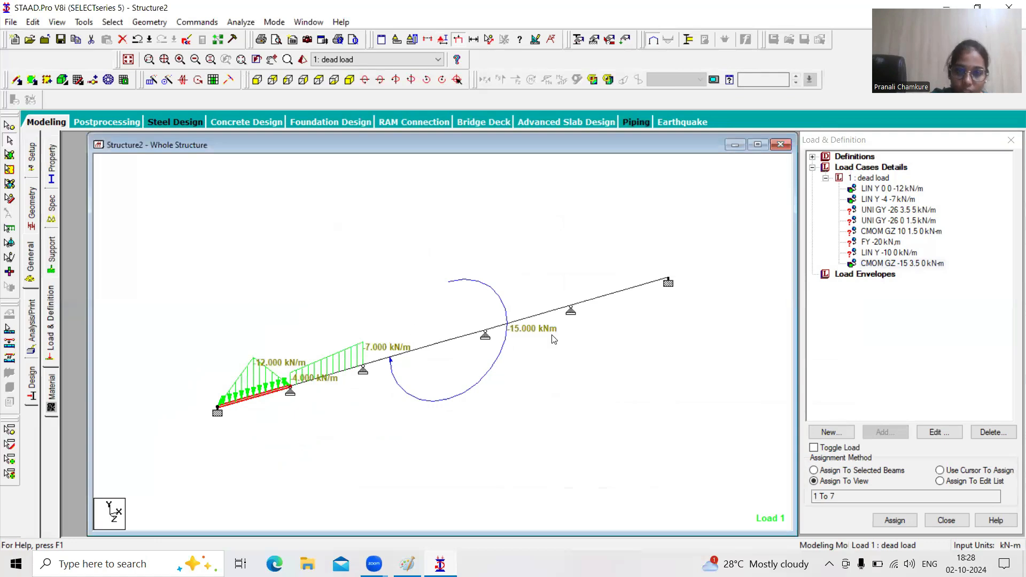
# Assign the -26 kN/m uniform load from 3.5 to 5 m to all members in the view and decline the auto save
pyautogui.click(892, 210)
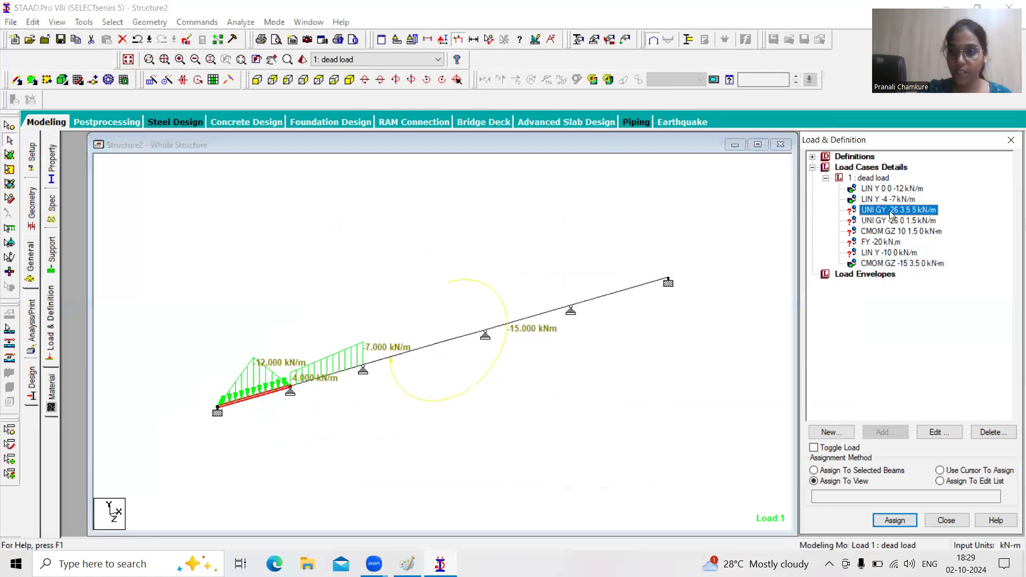
pyautogui.click(896, 520)
pyautogui.click(932, 367)
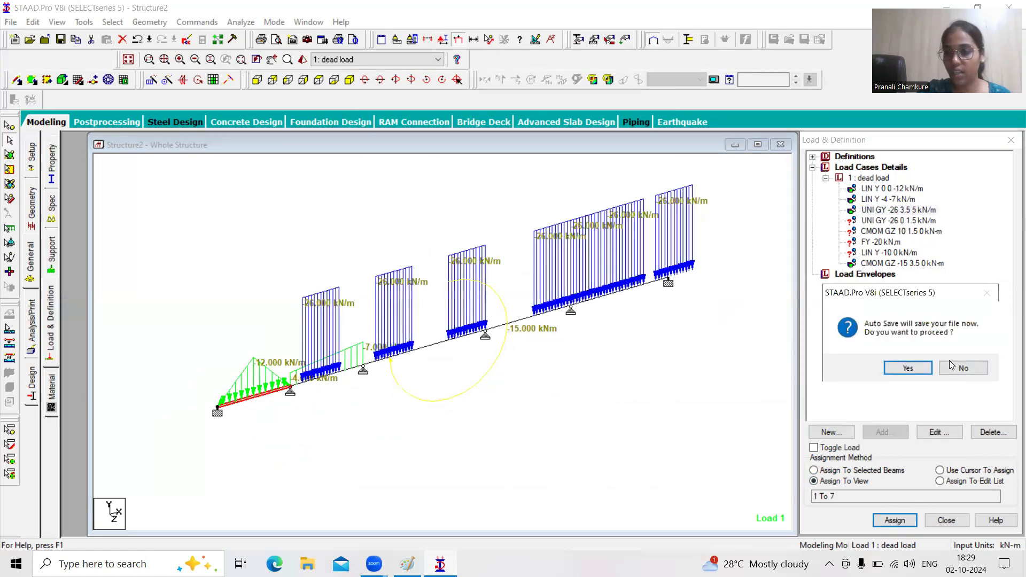
pyautogui.click(958, 370)
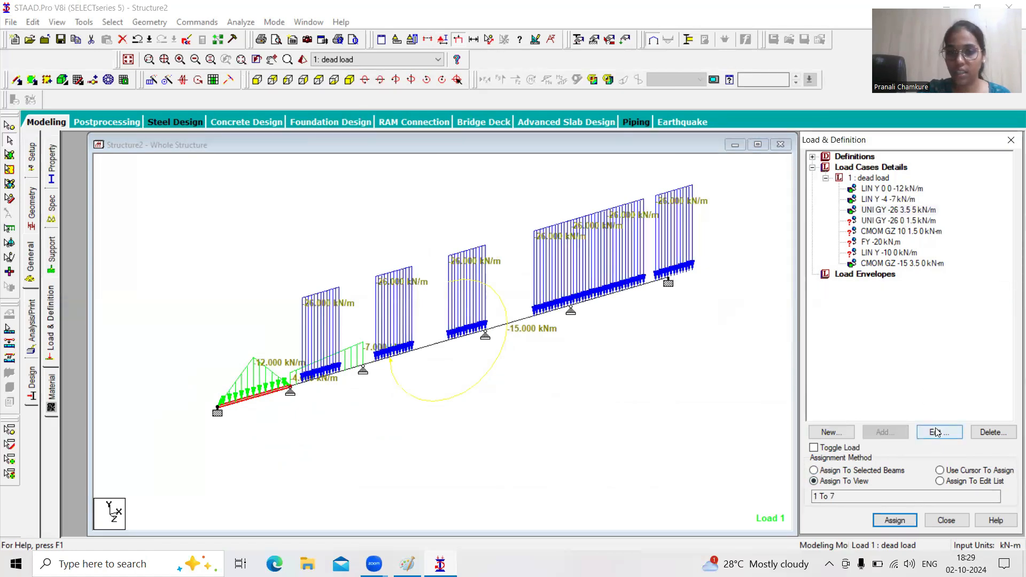
# Edit the -26 kN/m uniform load from 3.5 to 5 m, removing members 1, 2 and 3 from its assignment
pyautogui.click(937, 432)
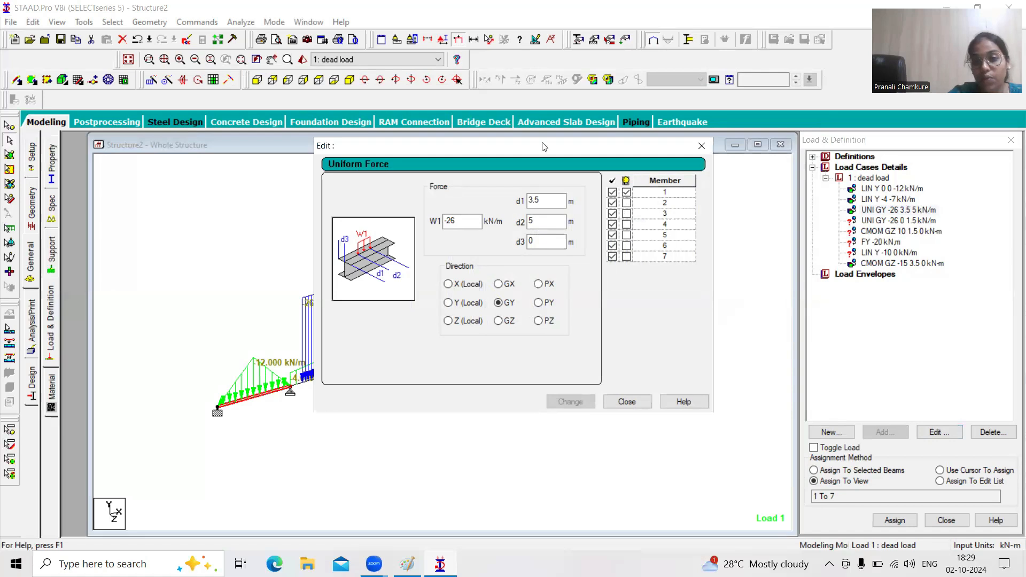
pyautogui.moveTo(515, 152); pyautogui.dragTo(855, 224)
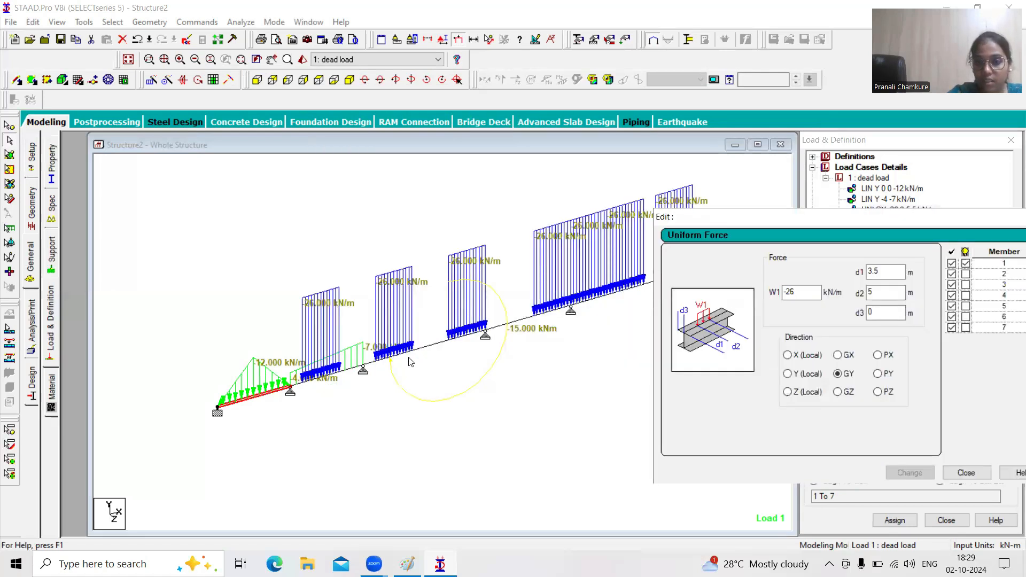
pyautogui.click(952, 264)
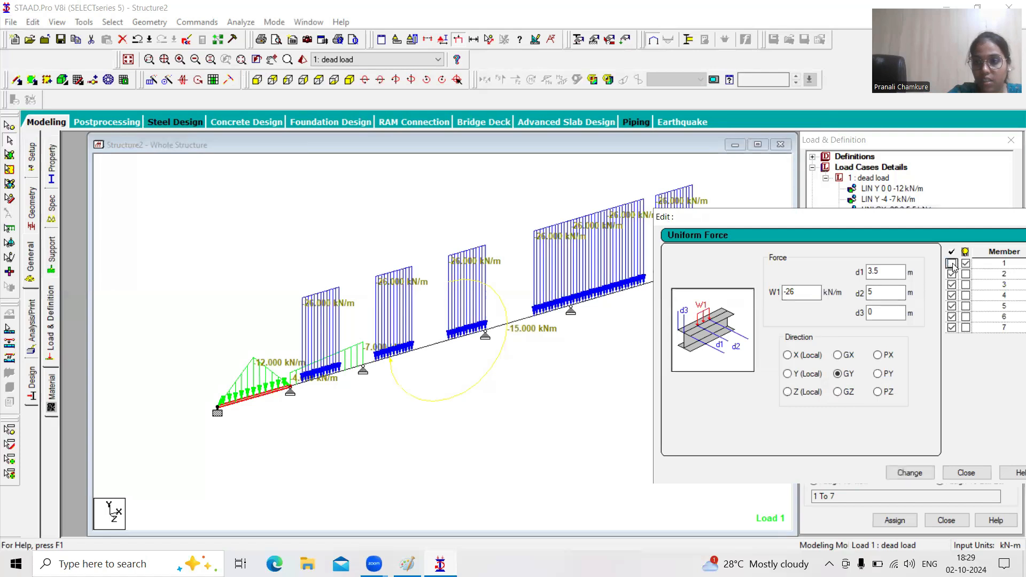
pyautogui.click(952, 274)
pyautogui.click(953, 286)
pyautogui.click(912, 471)
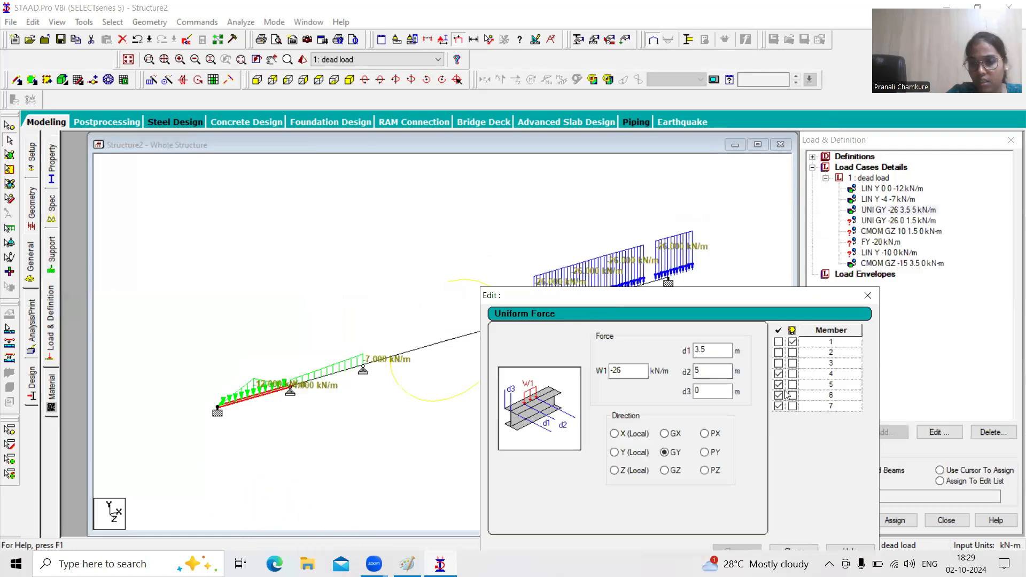
# Remove members 6 and 7 from the -26 kN/m load as well, keeping only members 4 and 5, and close the editor
pyautogui.click(778, 384)
pyautogui.click(778, 395)
pyautogui.click(778, 407)
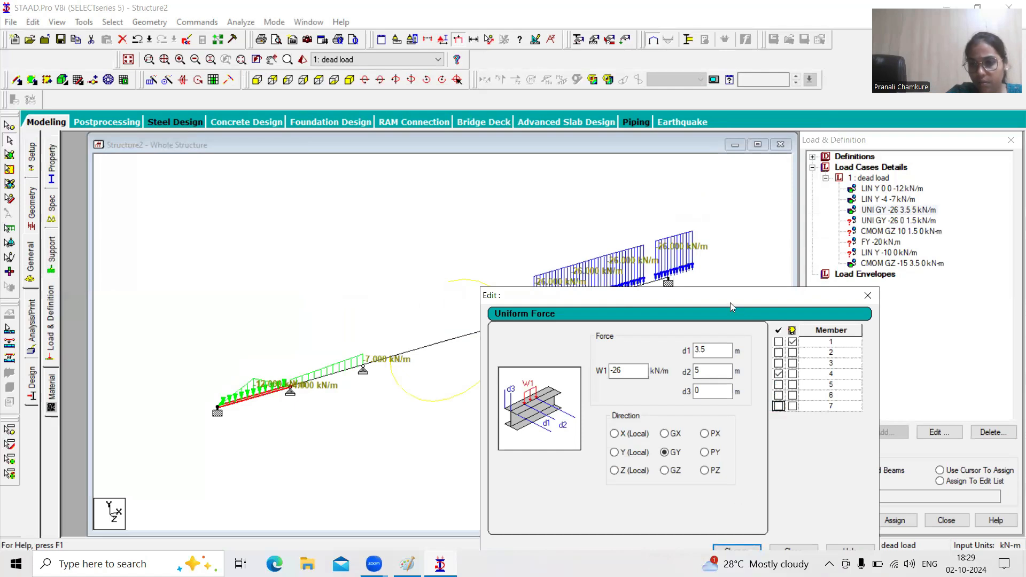
pyautogui.moveTo(730, 303); pyautogui.dragTo(352, 117)
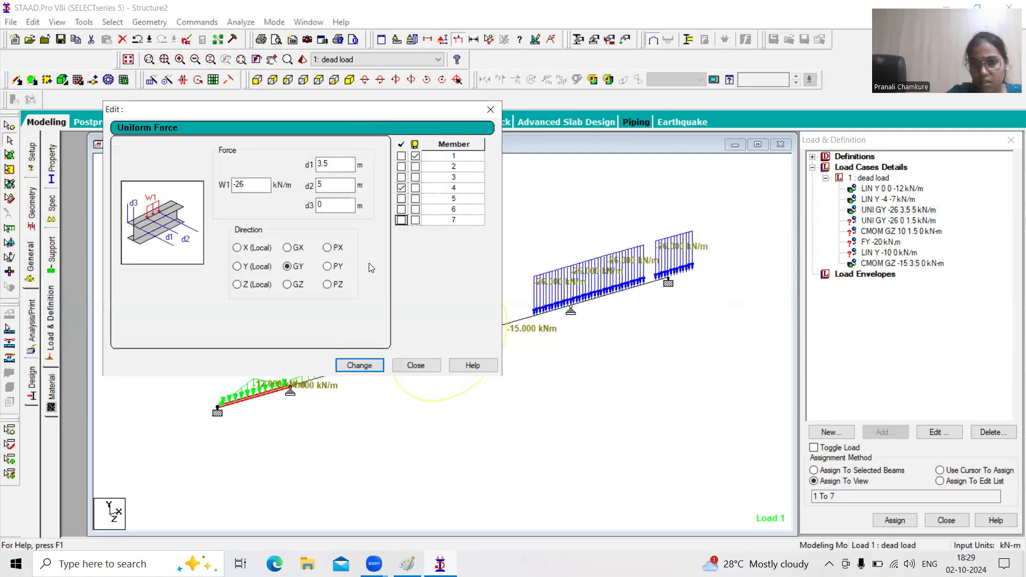
pyautogui.click(401, 198)
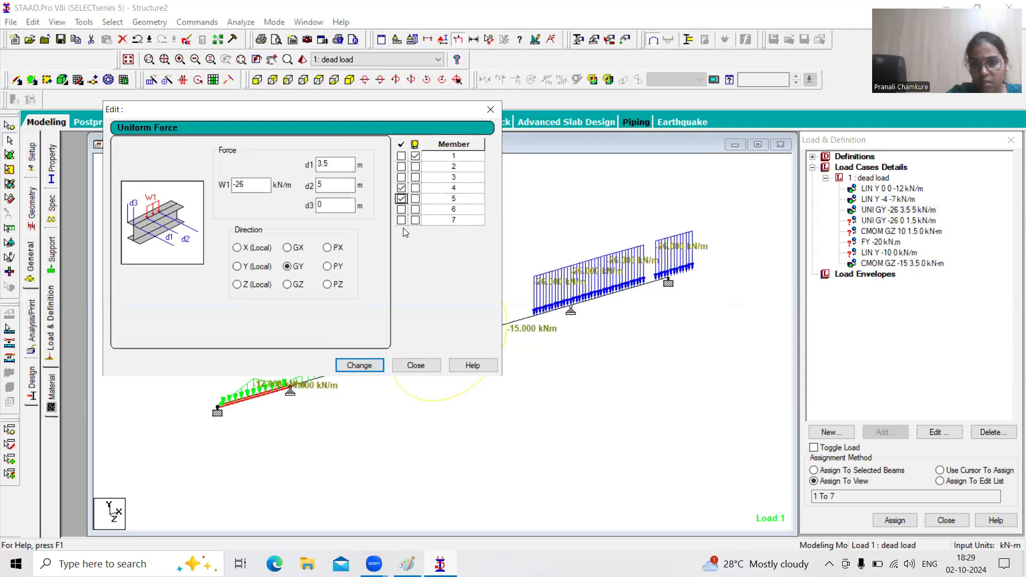
pyautogui.click(358, 365)
pyautogui.click(412, 366)
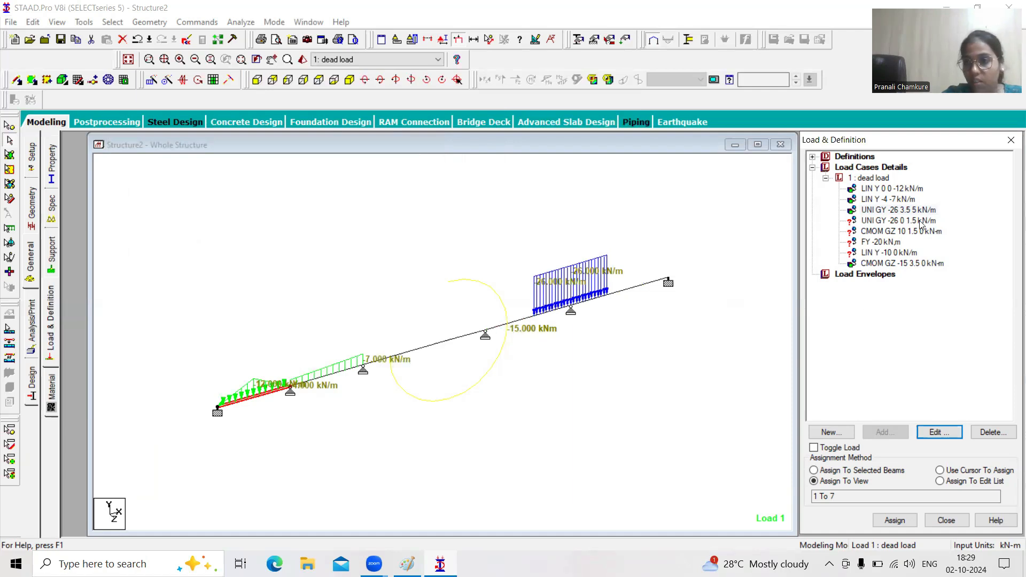
# Review which members carry the -26 kN/m uniform load from 3.5 to 5 m without changing it
pyautogui.click(913, 211)
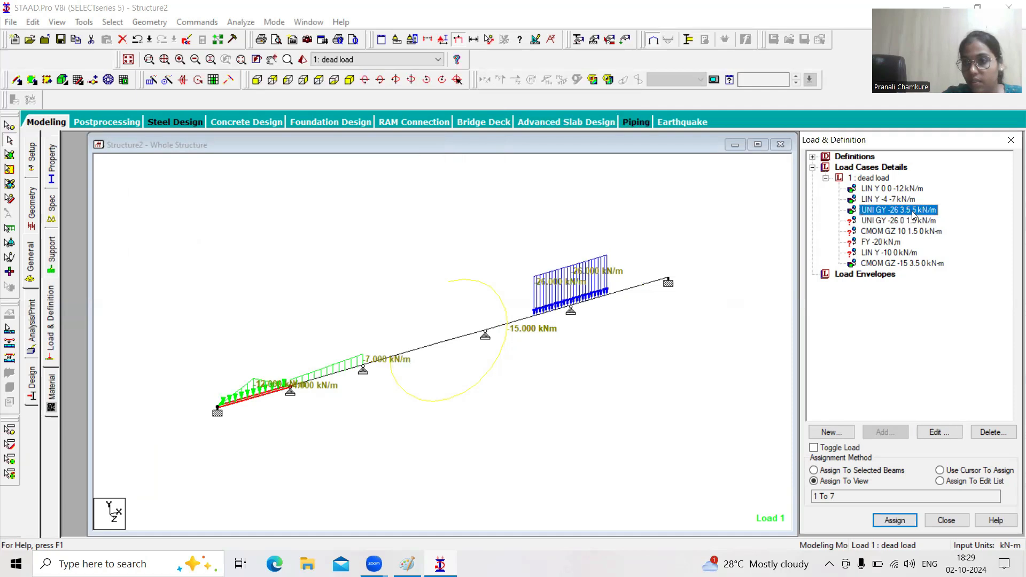
pyautogui.click(930, 434)
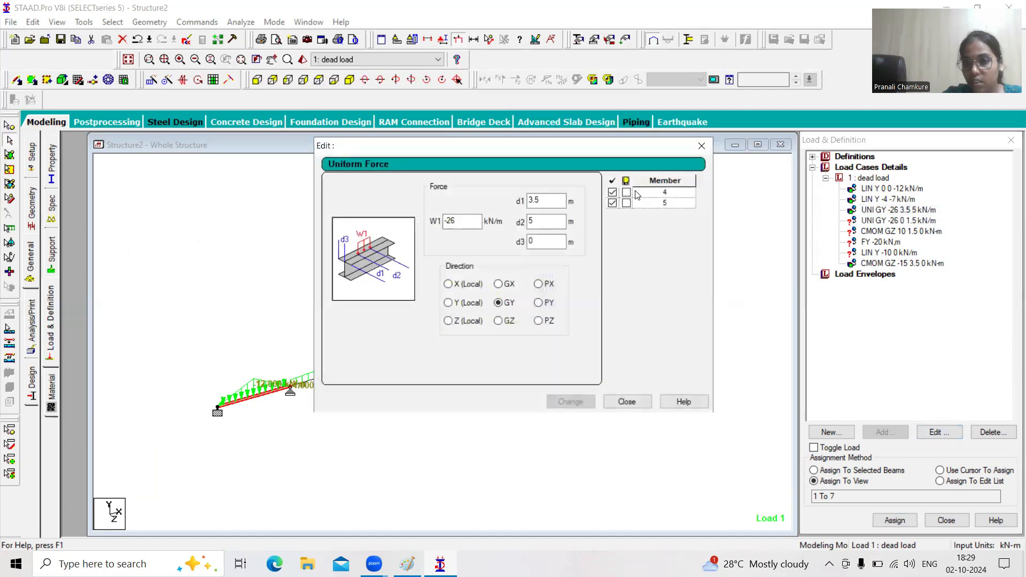
pyautogui.click(655, 202)
pyautogui.click(662, 193)
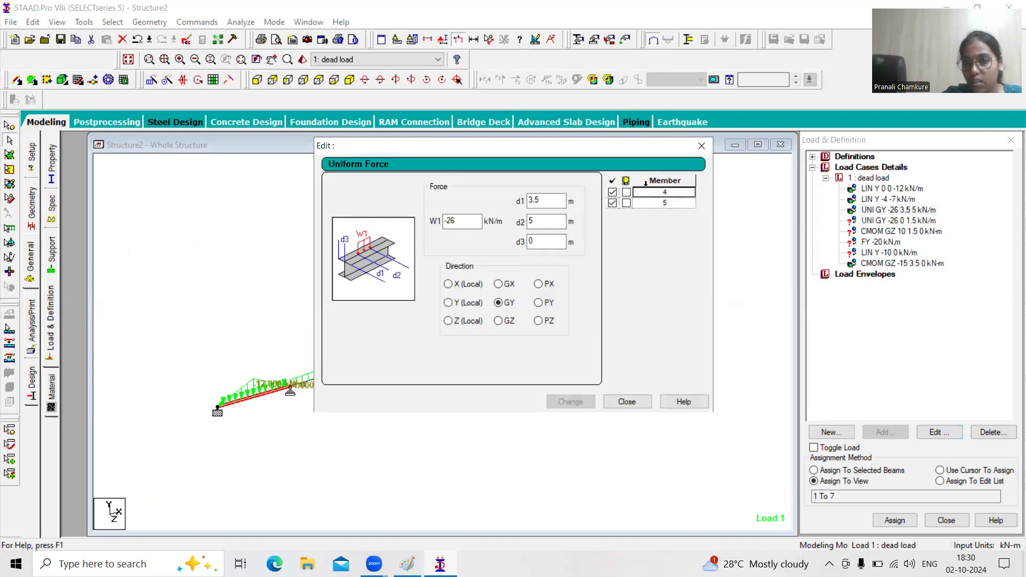
pyautogui.click(645, 183)
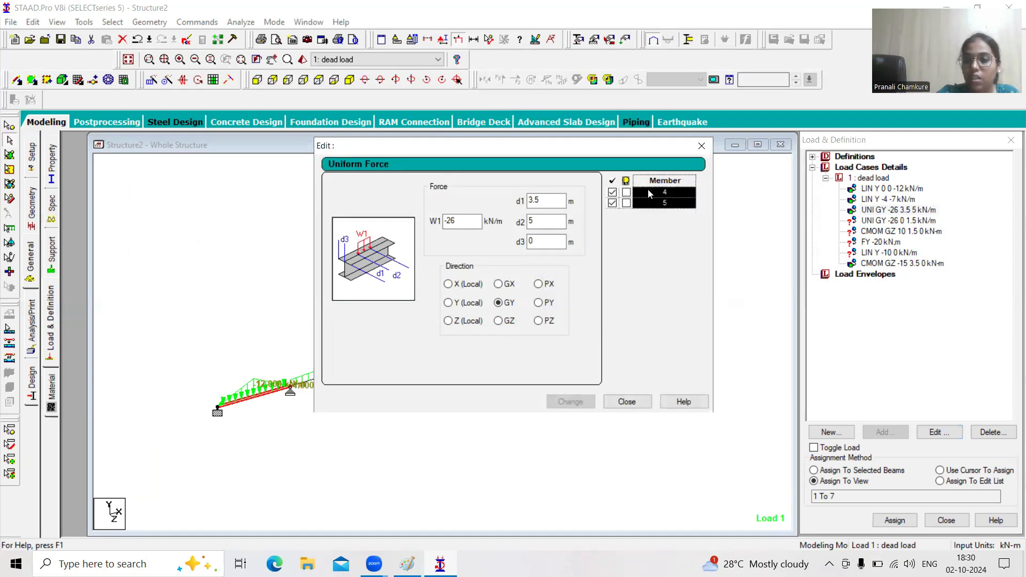
pyautogui.click(648, 190)
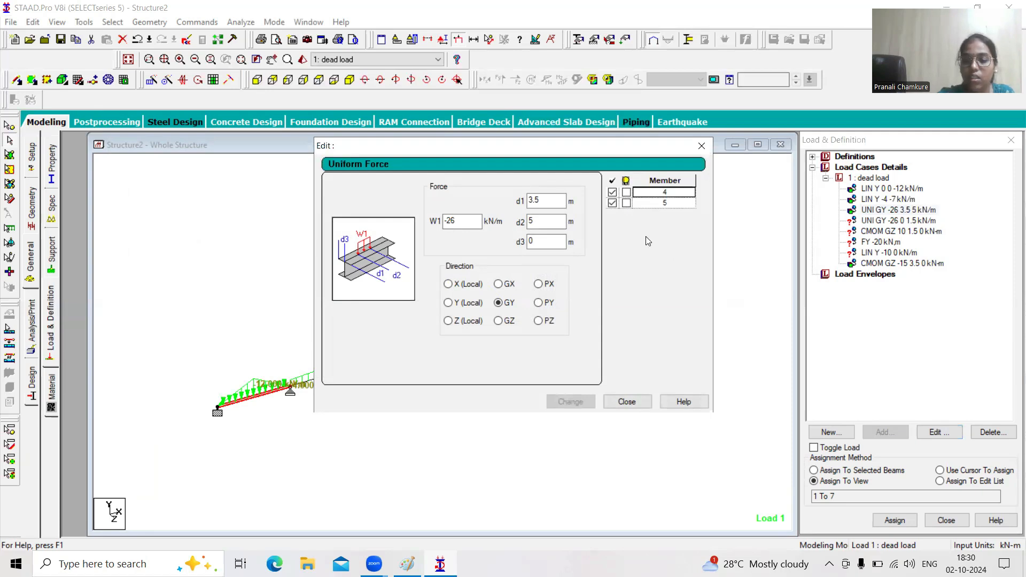
pyautogui.click(702, 145)
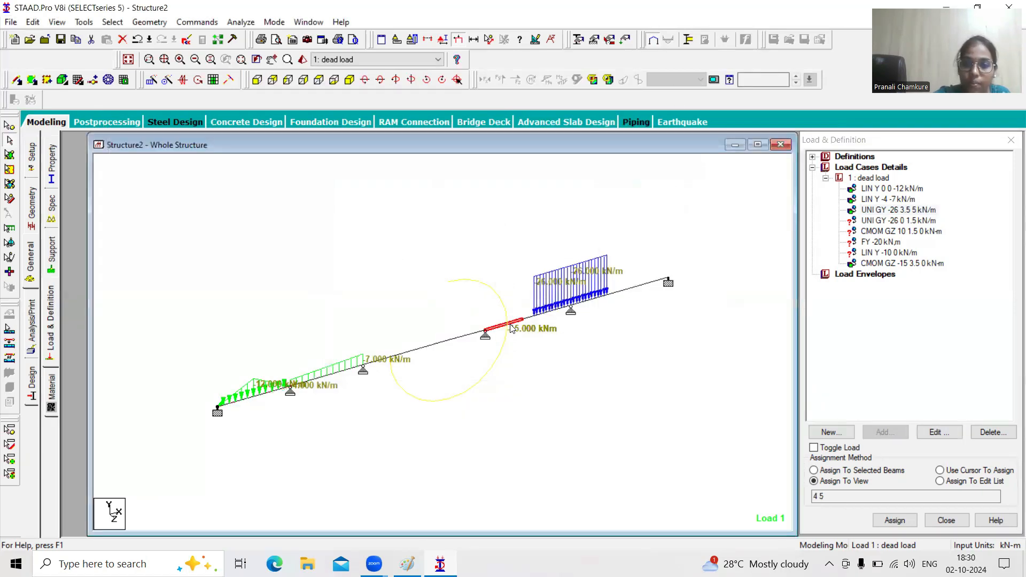
pyautogui.click(605, 289)
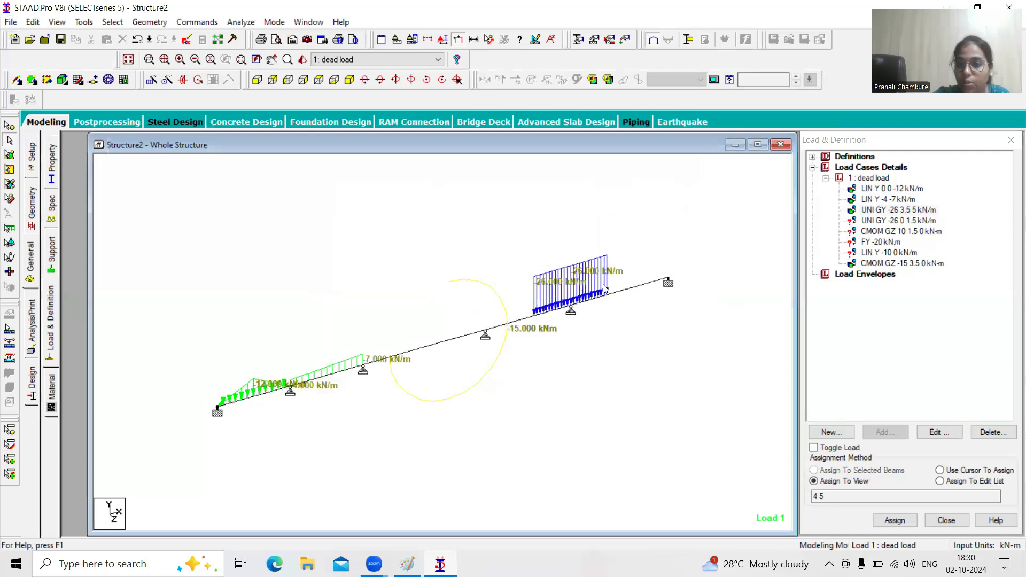
pyautogui.click(919, 232)
pyautogui.click(939, 432)
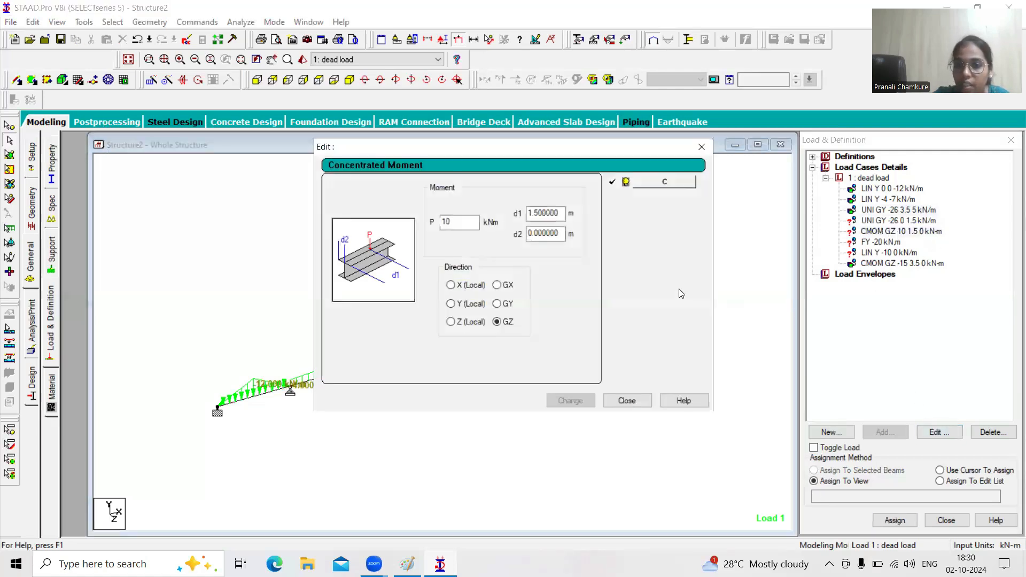
pyautogui.moveTo(562, 234); pyautogui.dragTo(525, 215)
pyautogui.write('0')
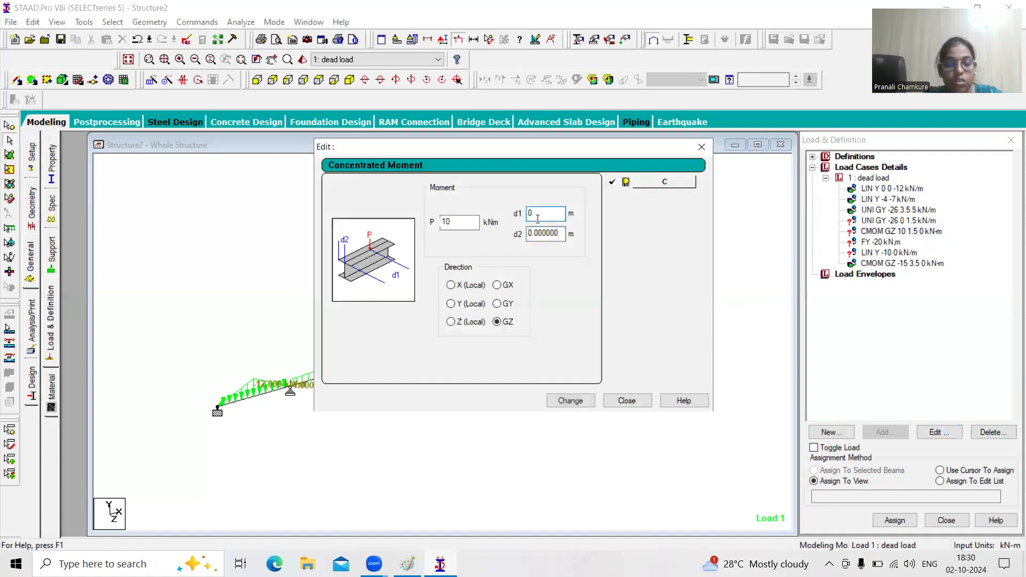
pyautogui.hotkey('ctrl', 'z')
pyautogui.click(620, 399)
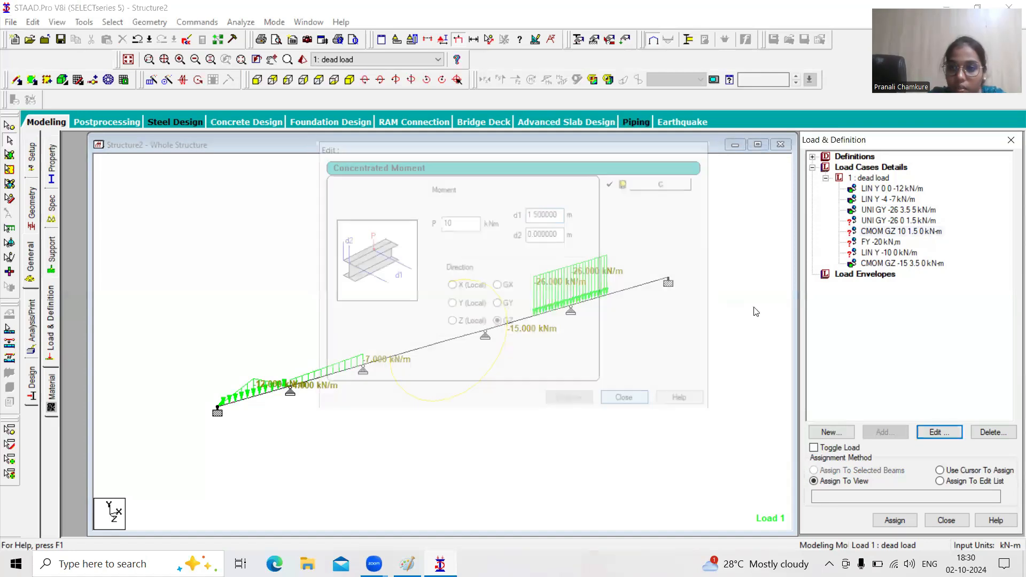
# Set distances d1 and d2 of the -26 kN/m uniform load on members 4 and 5 to 0
pyautogui.click(908, 221)
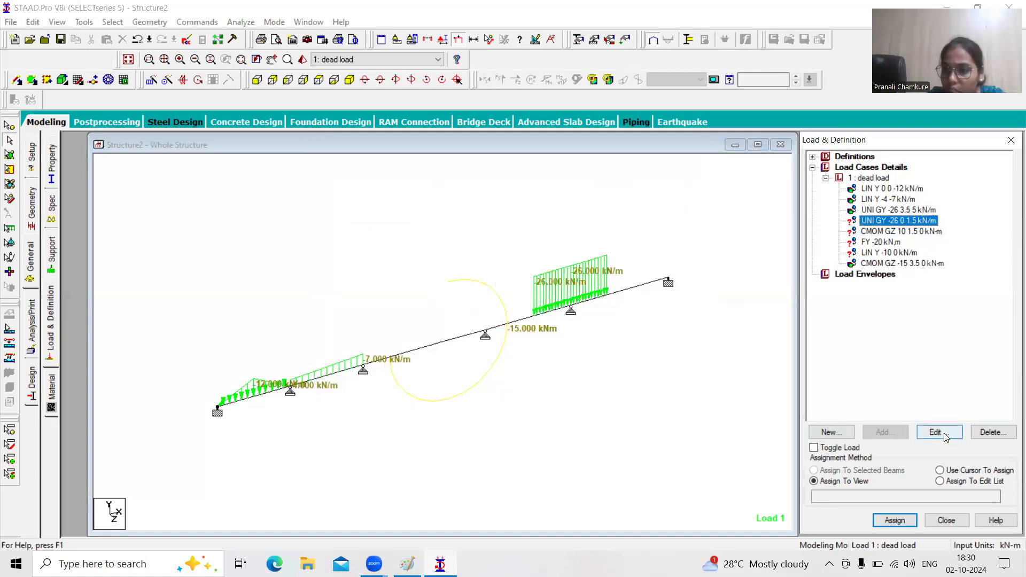
pyautogui.press('Up')
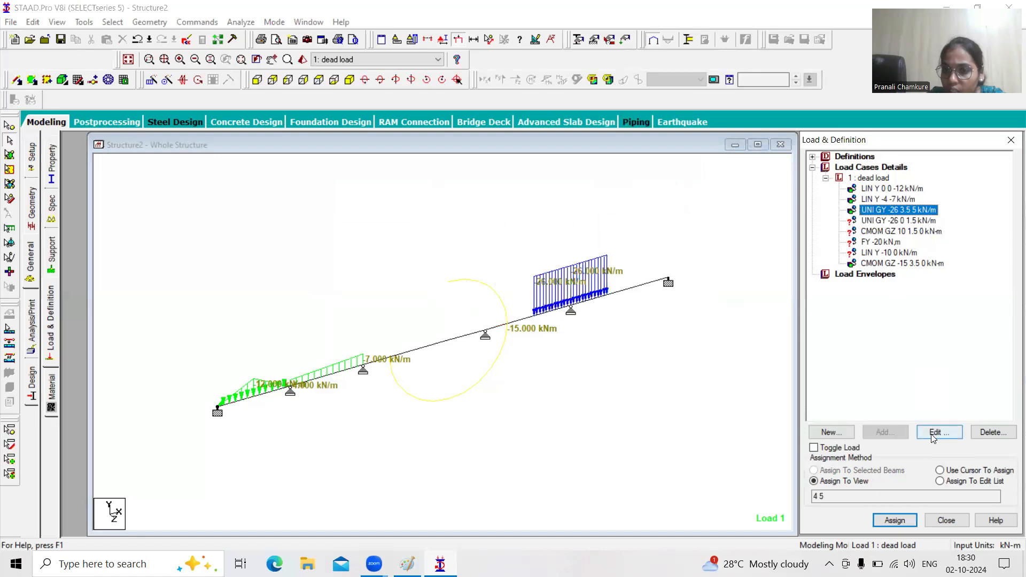
pyautogui.click(932, 434)
pyautogui.write('0')
pyautogui.doubleClick(535, 203)
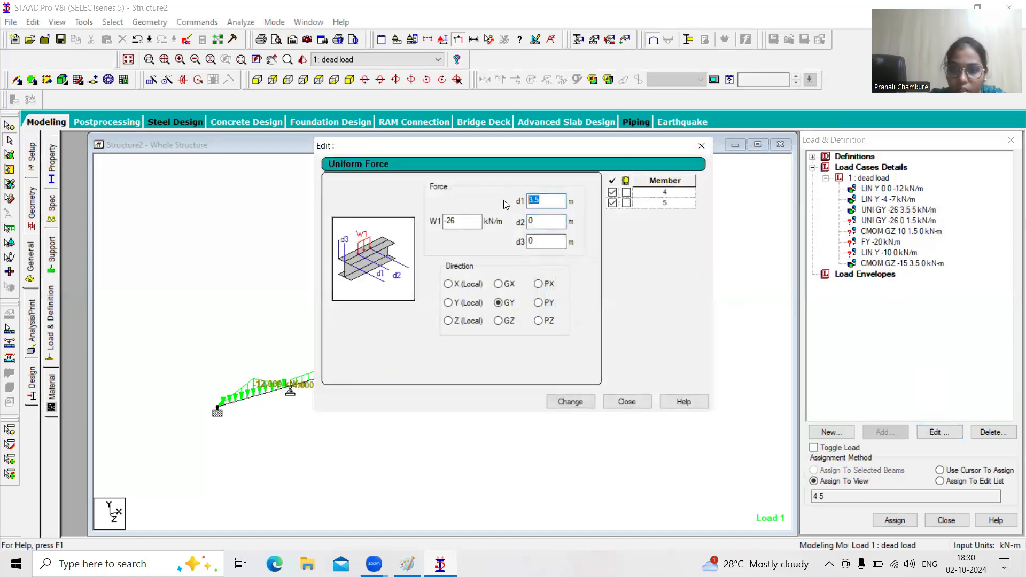
pyautogui.write('0')
pyautogui.click(568, 402)
pyautogui.click(639, 402)
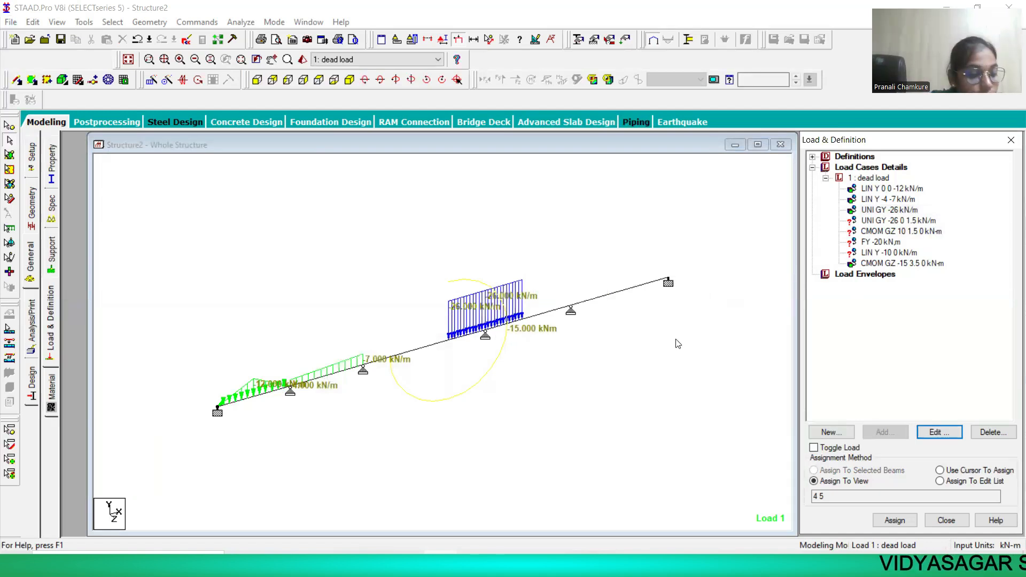
pyautogui.click(518, 350)
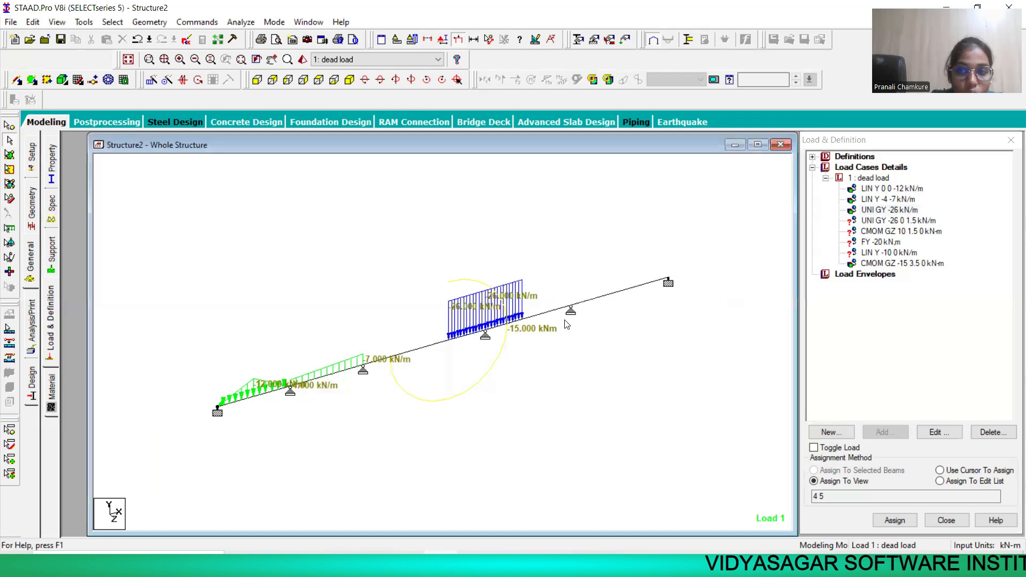
pyautogui.click(879, 220)
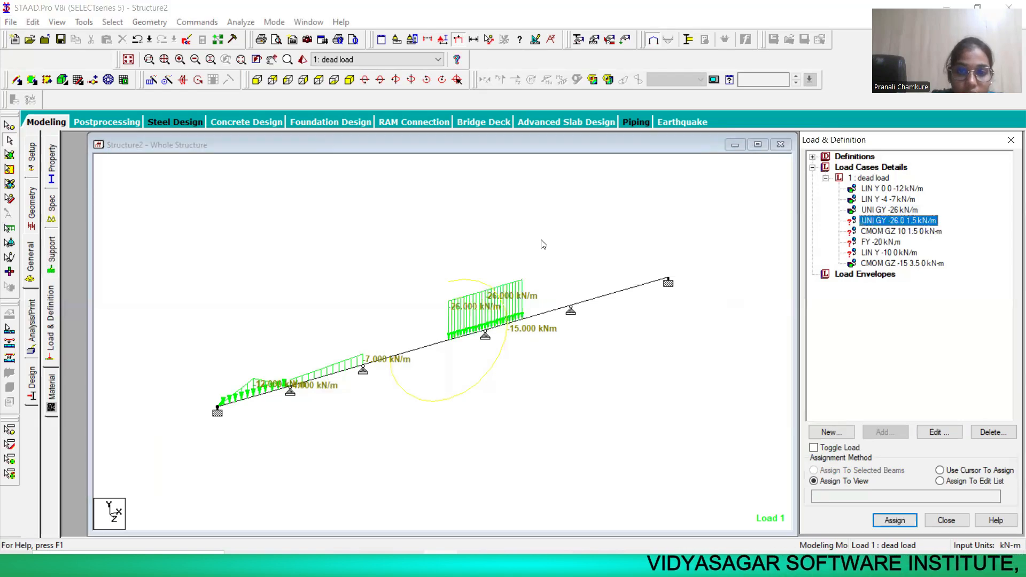
pyautogui.click(535, 319)
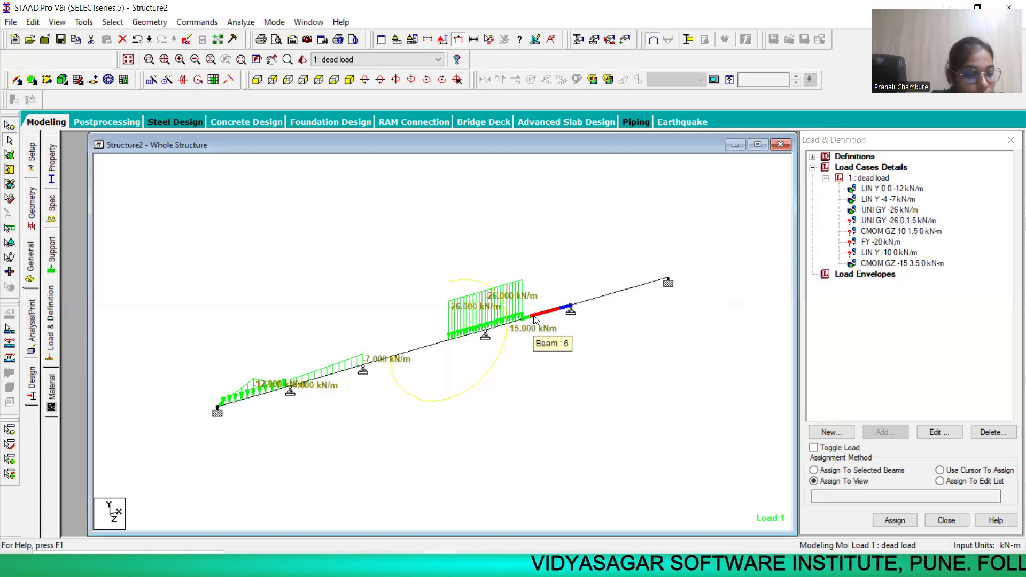
pyautogui.click(535, 319)
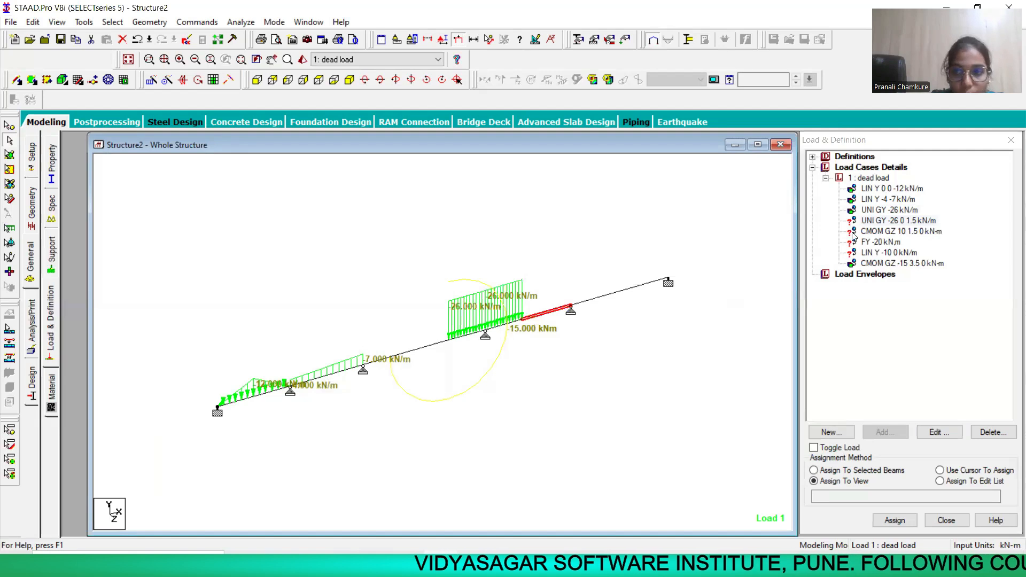
pyautogui.click(706, 367)
# Measure the node-to-node distances of the beam's first five members, starting from the fixed support at member 1
pyautogui.click(488, 42)
pyautogui.click(218, 408)
pyautogui.click(290, 388)
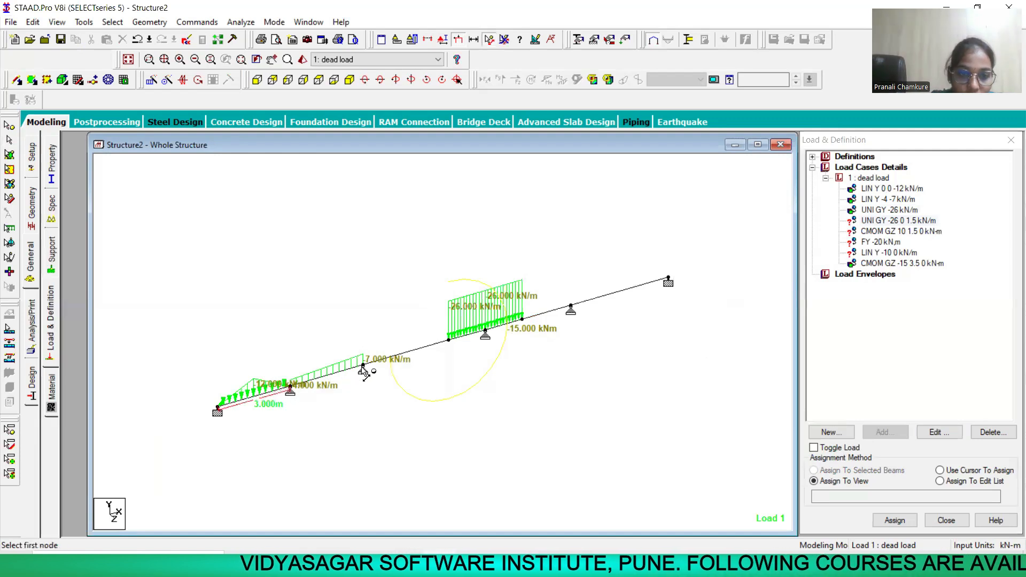
pyautogui.click(292, 388)
pyautogui.click(363, 369)
pyautogui.click(363, 369)
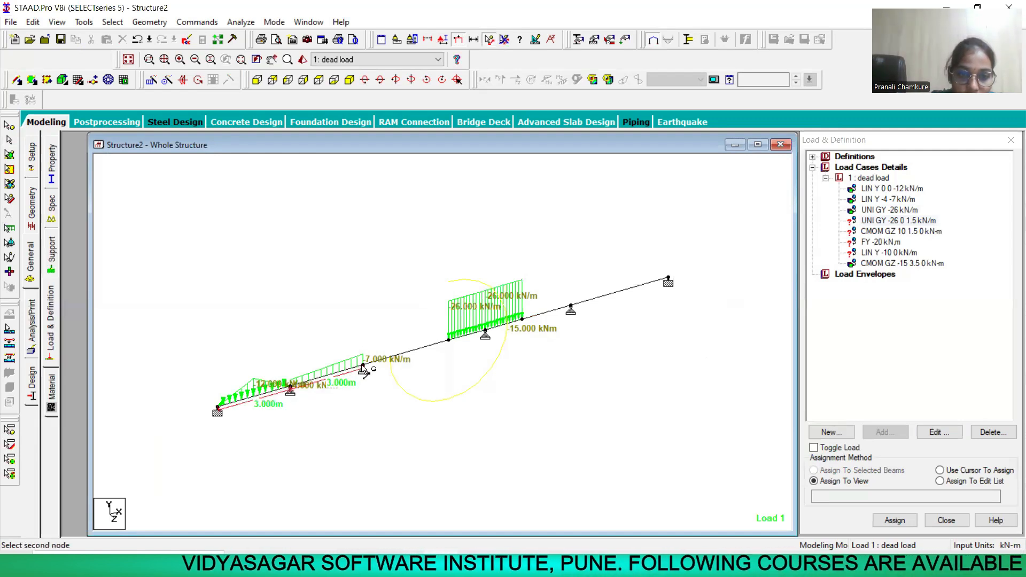
pyautogui.click(449, 340)
pyautogui.click(448, 340)
pyautogui.click(485, 332)
pyautogui.click(484, 332)
pyautogui.click(521, 319)
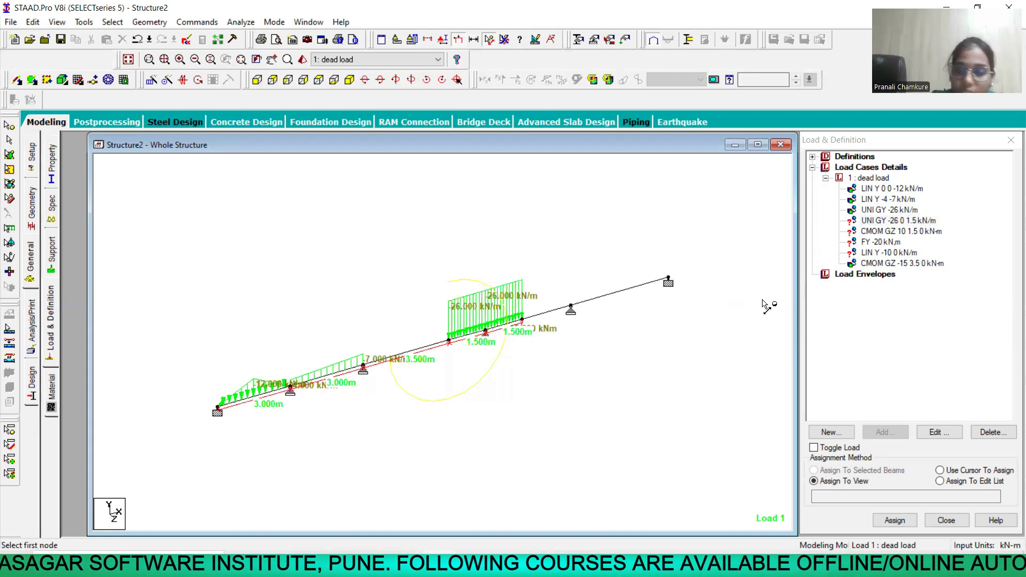
# Delete the unassigned -26 kN/m uniform load from 0 to 1.5 m and assign the 10 kNm concentrated moment to all members in the view
pyautogui.click(887, 222)
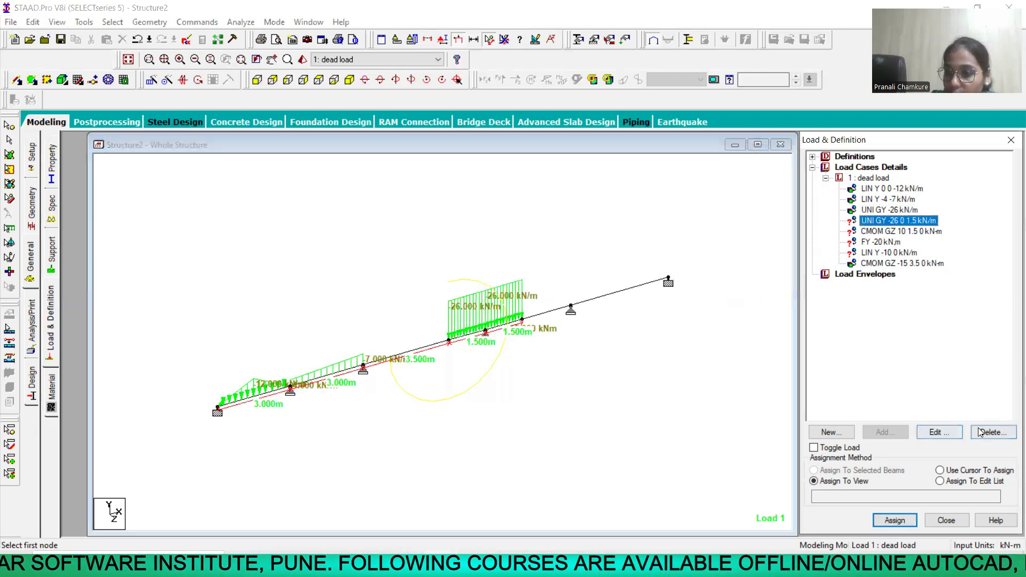
pyautogui.click(992, 432)
pyautogui.click(883, 221)
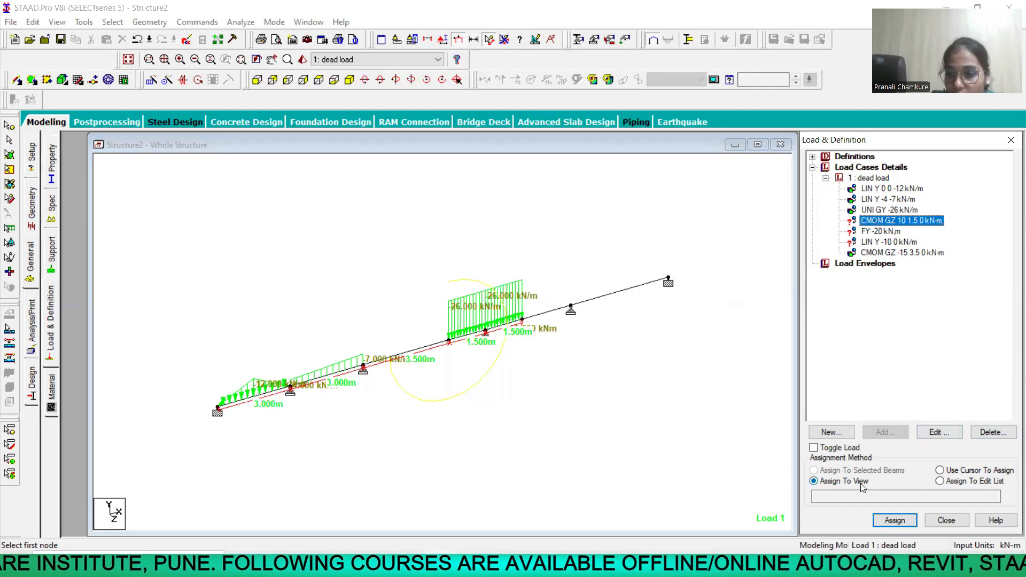
pyautogui.click(894, 521)
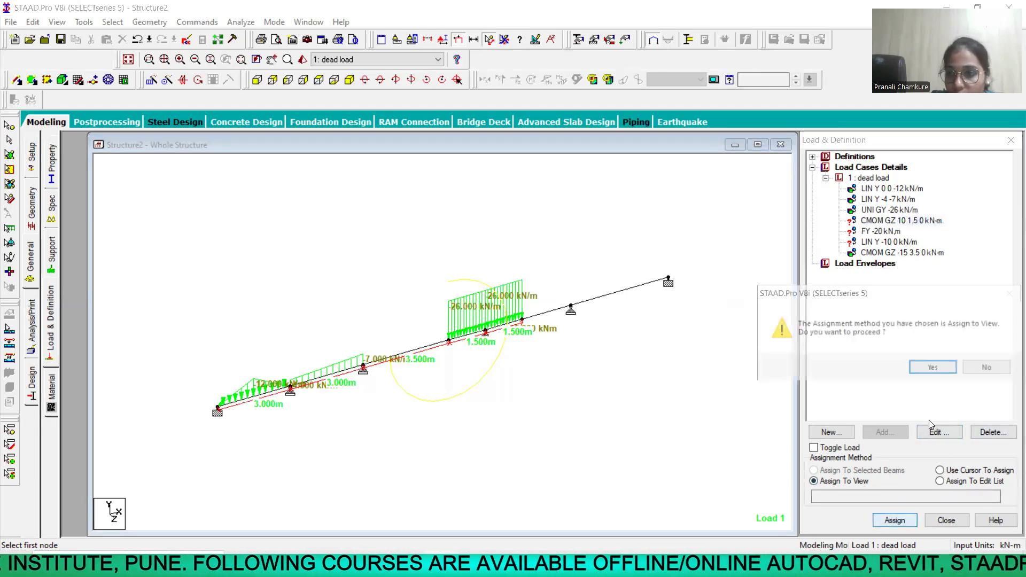
pyautogui.click(939, 368)
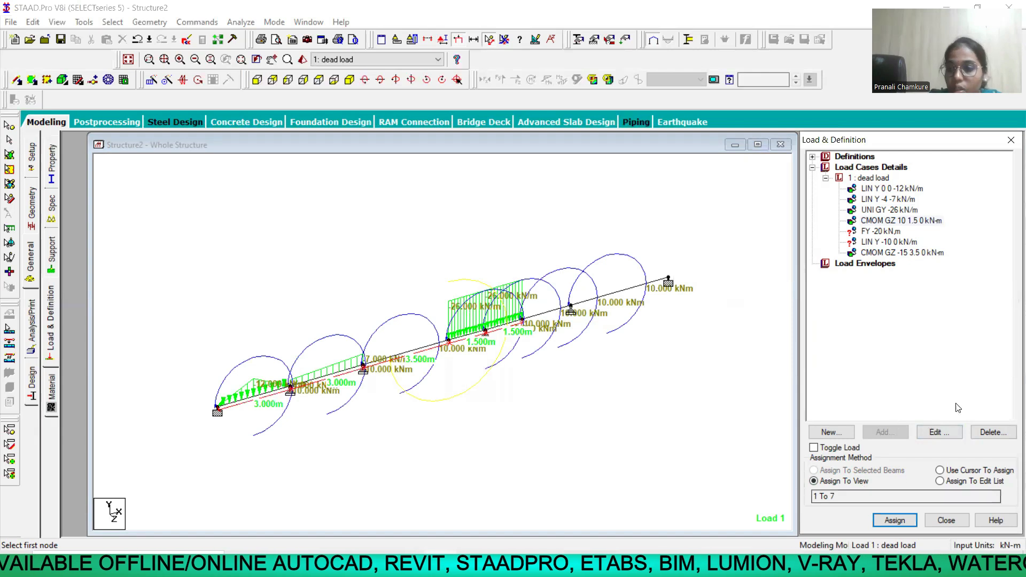
# Remove the 10 kNm GZ concentrated moment from members 1, 2, 3, 4, 6 and 7, keeping it only on member 5
pyautogui.click(899, 221)
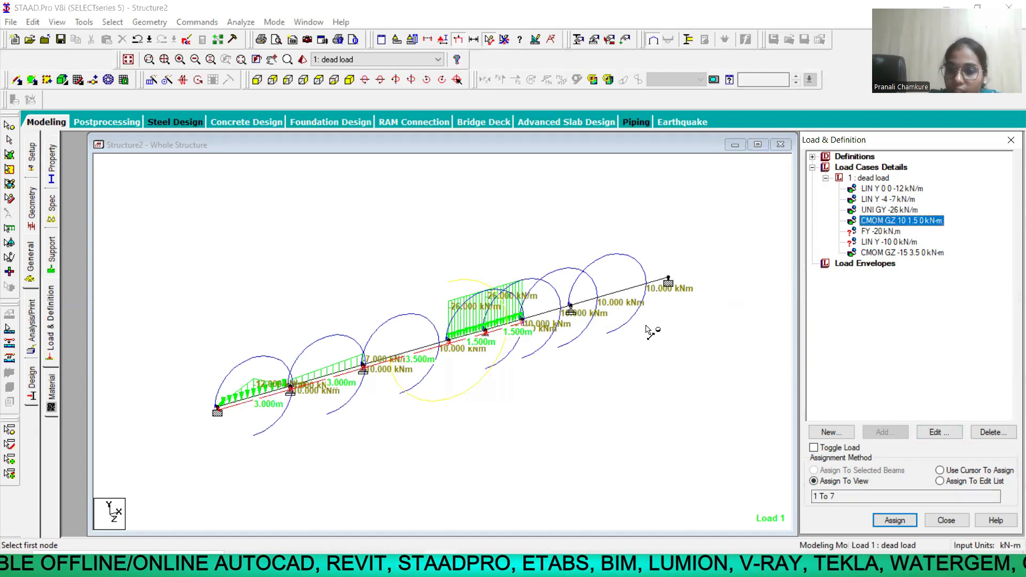
pyautogui.click(939, 433)
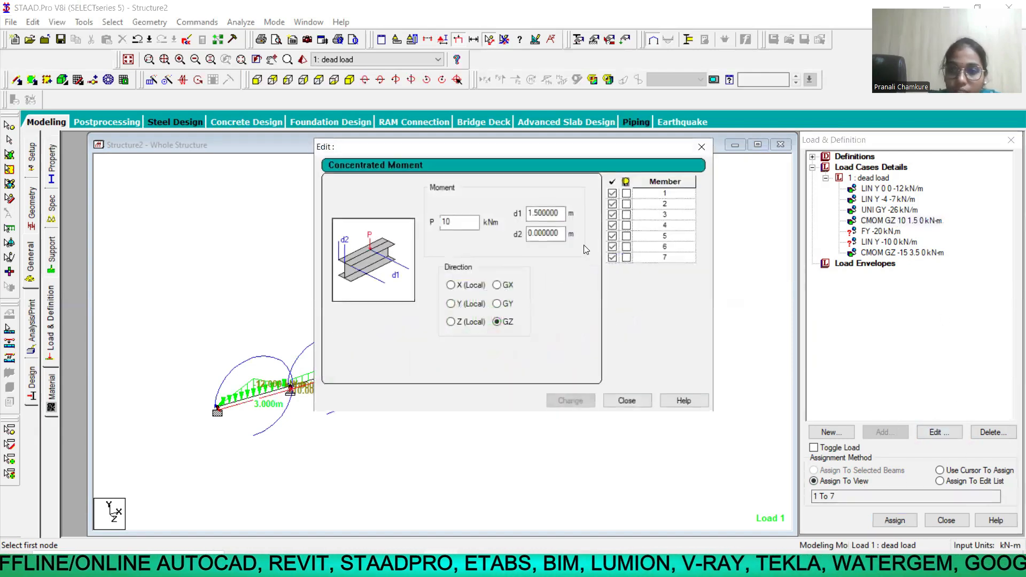
pyautogui.click(612, 204)
pyautogui.click(613, 215)
pyautogui.click(612, 225)
pyautogui.click(613, 246)
pyautogui.click(612, 257)
pyautogui.click(570, 401)
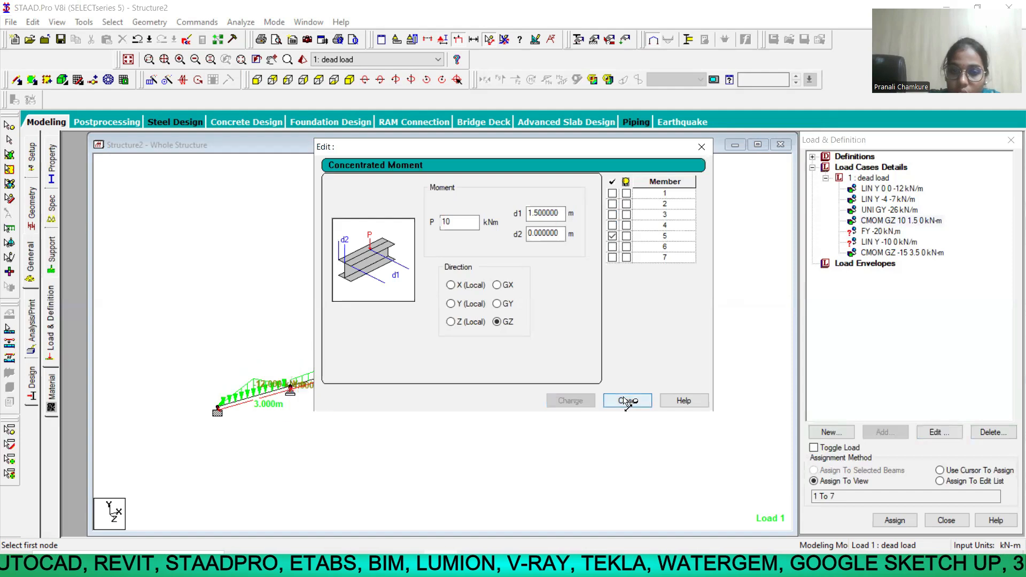
pyautogui.click(627, 401)
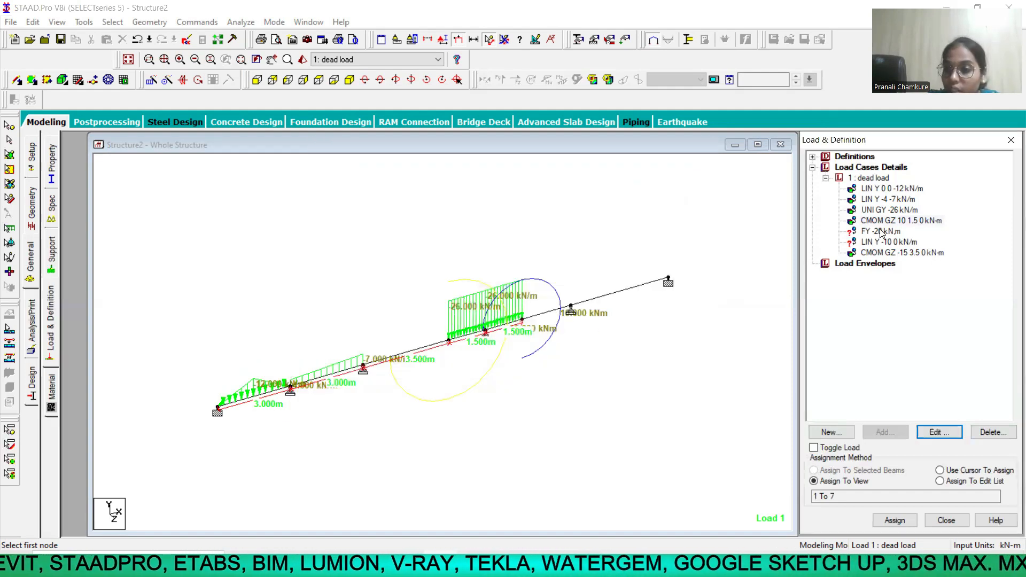
# Assign the FY -20 kN nodal load to node 7, the support between the beam's last two members
pyautogui.click(881, 232)
pyautogui.click(9, 125)
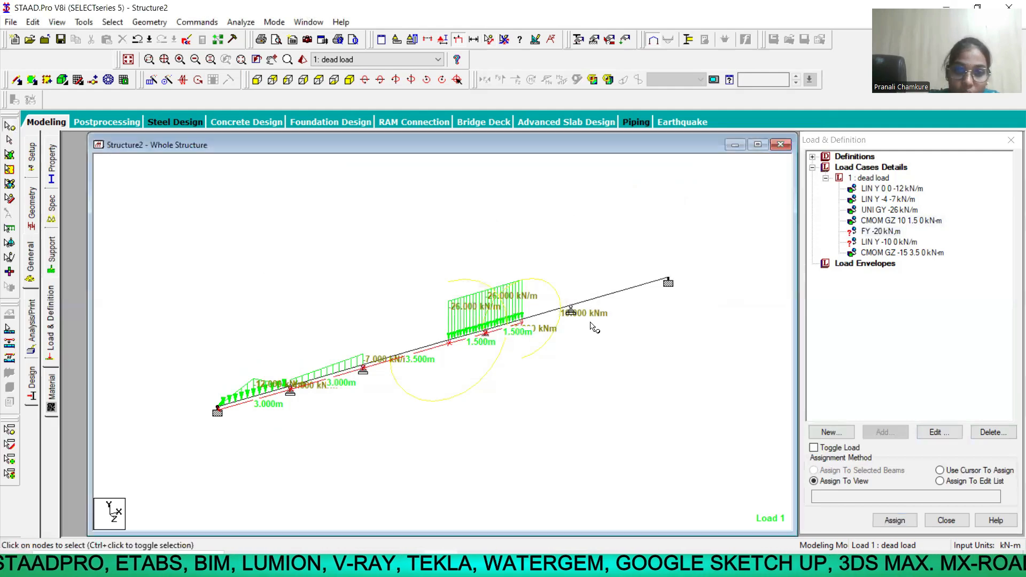
pyautogui.click(570, 309)
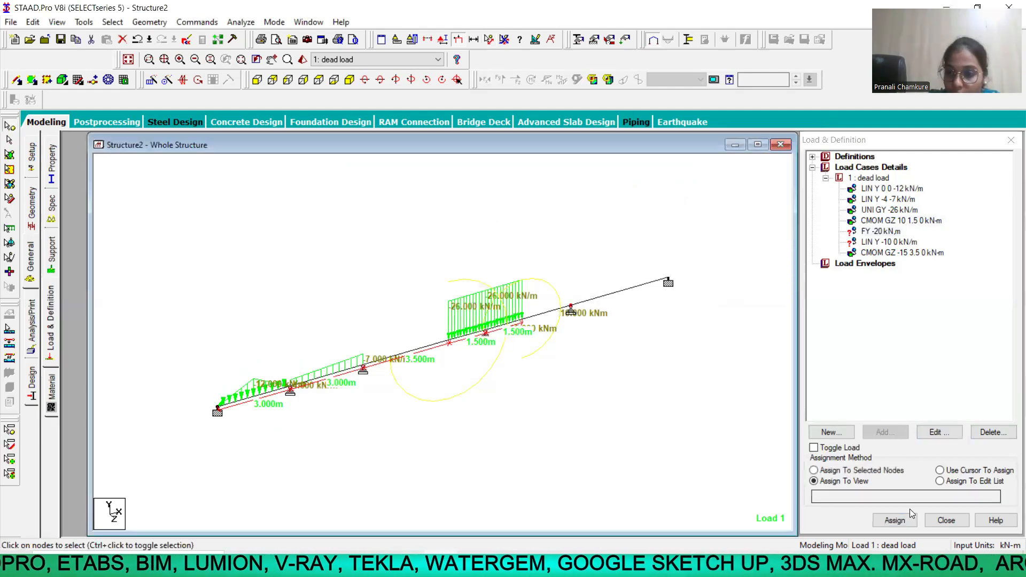
pyautogui.click(857, 471)
pyautogui.click(895, 520)
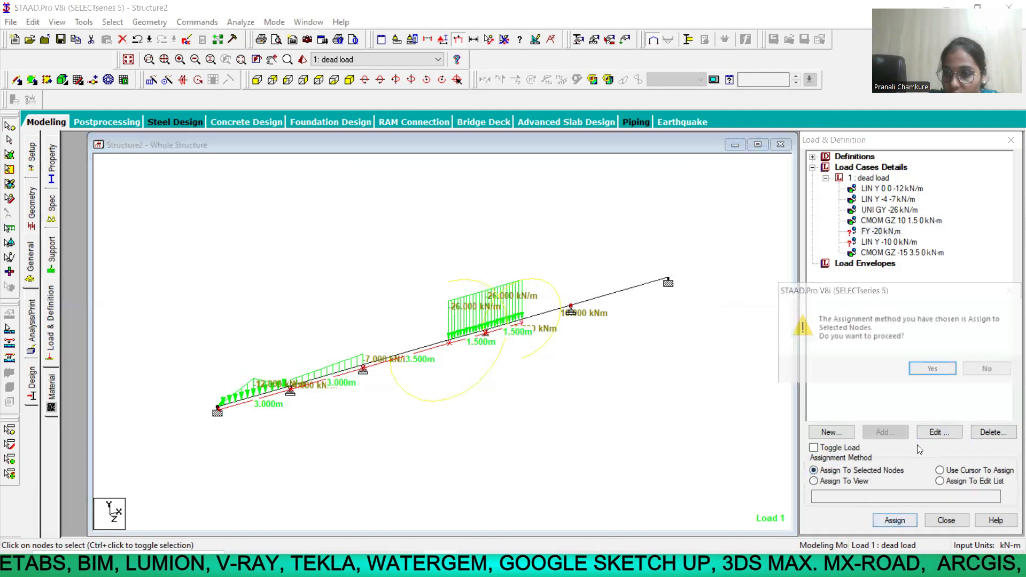
pyautogui.click(932, 369)
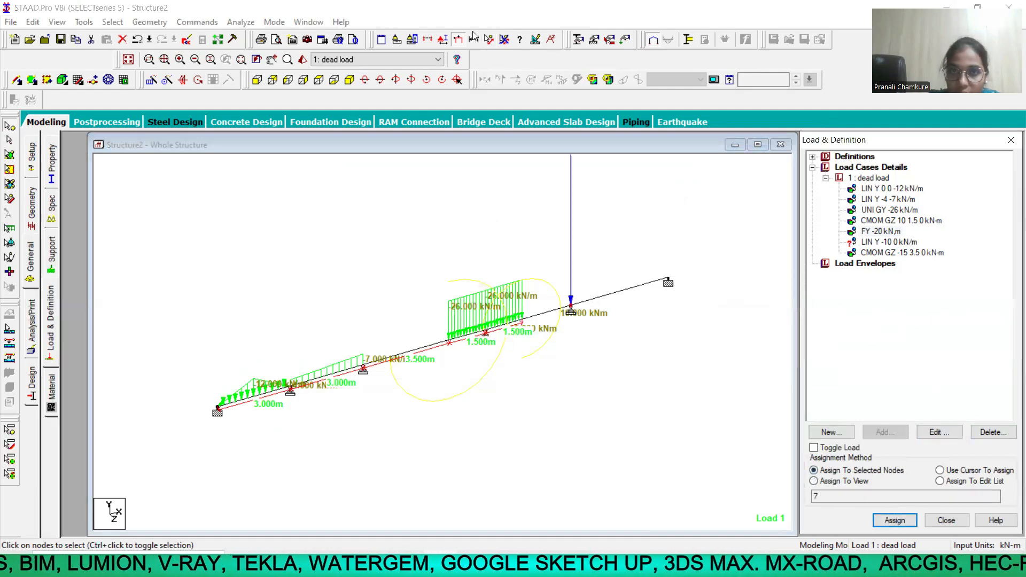
pyautogui.click(458, 41)
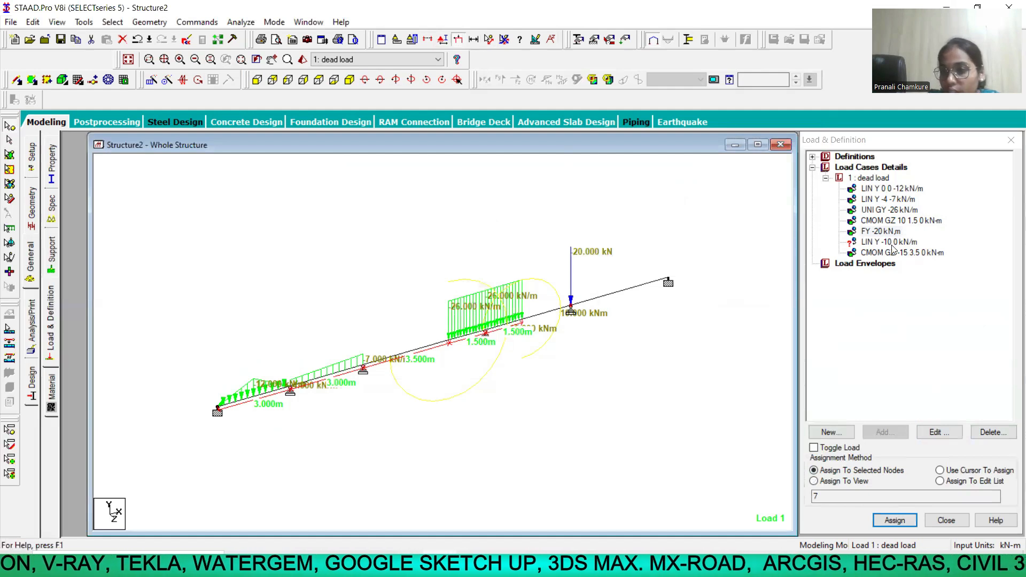
# Assign the linear Y load from -10 to 0 kN/m to member 7 at the far end of the beam
pyautogui.click(890, 243)
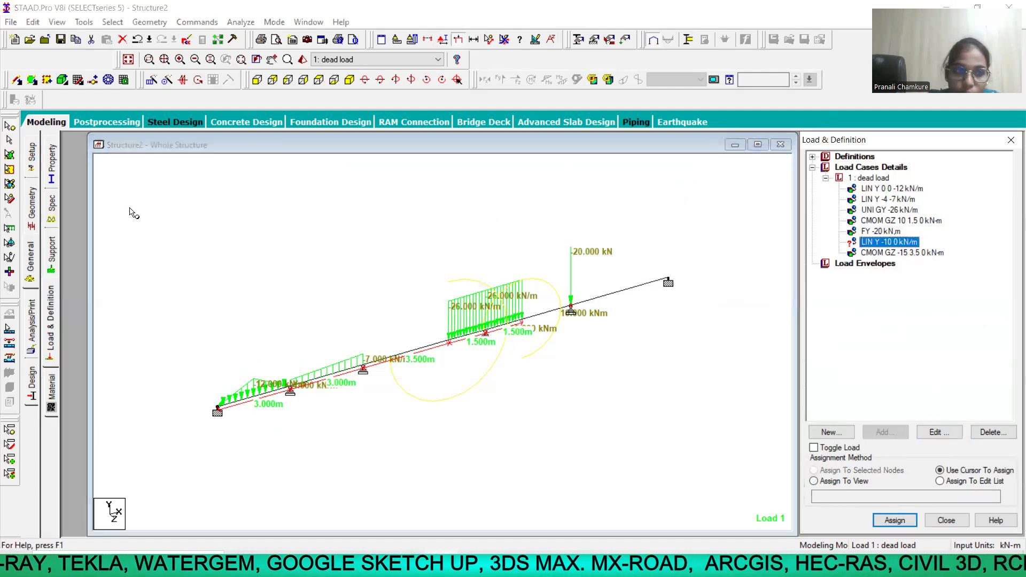
pyautogui.click(9, 140)
pyautogui.click(611, 294)
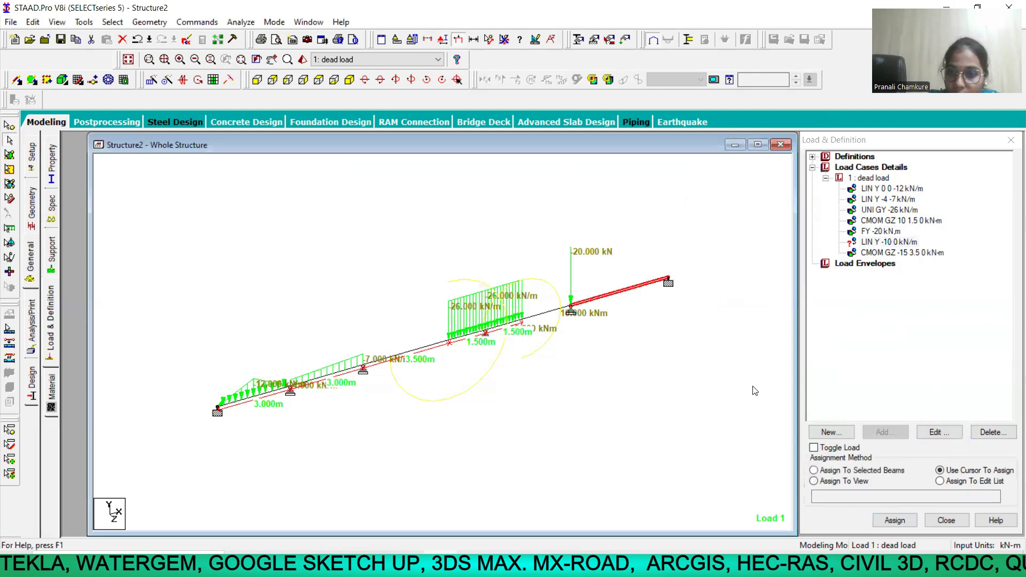
pyautogui.click(889, 475)
pyautogui.click(920, 368)
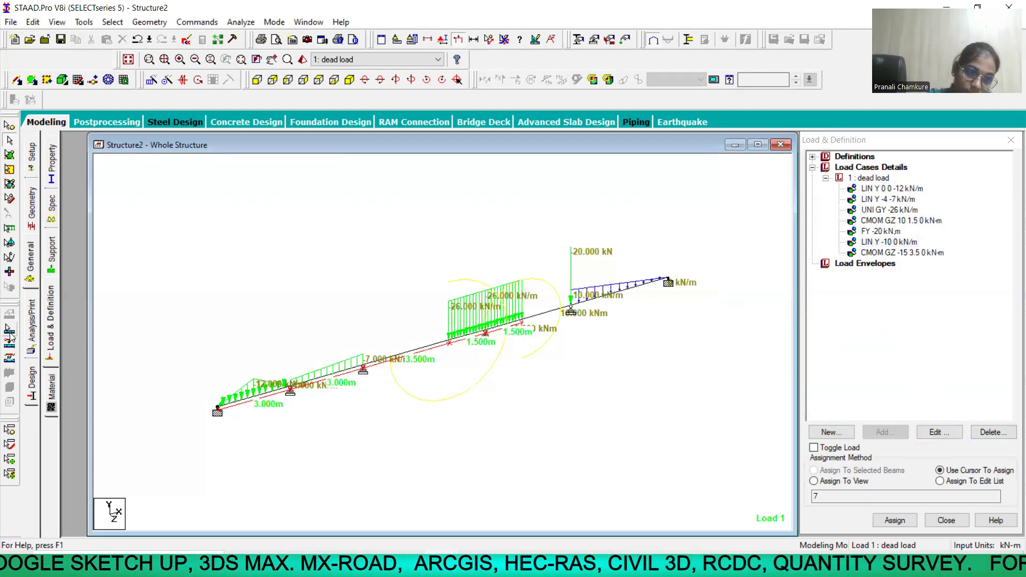
# Add a Perform Analysis command and run the analysis on the saved structure
pyautogui.click(32, 335)
pyautogui.click(471, 423)
pyautogui.click(579, 424)
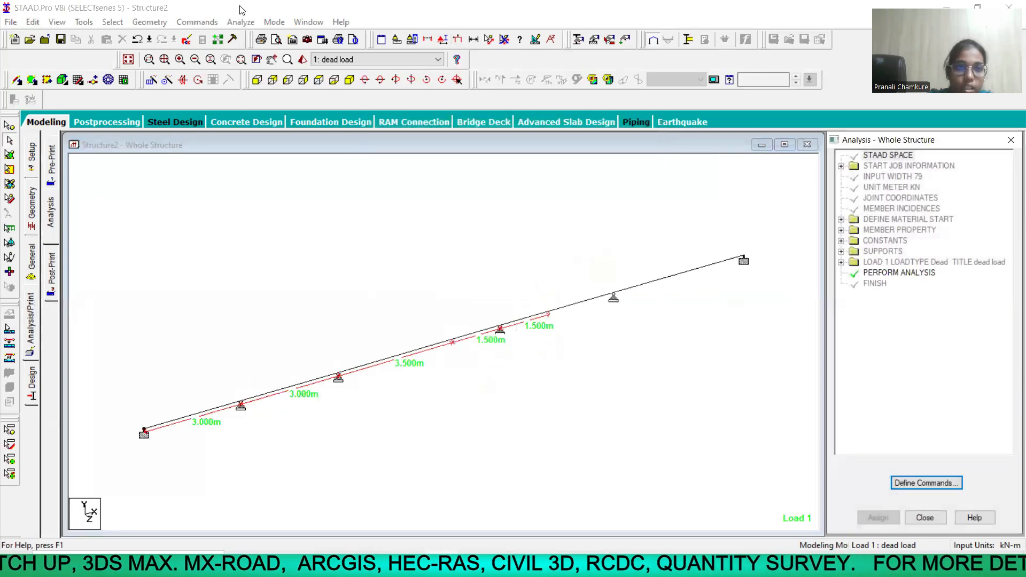
pyautogui.click(240, 22)
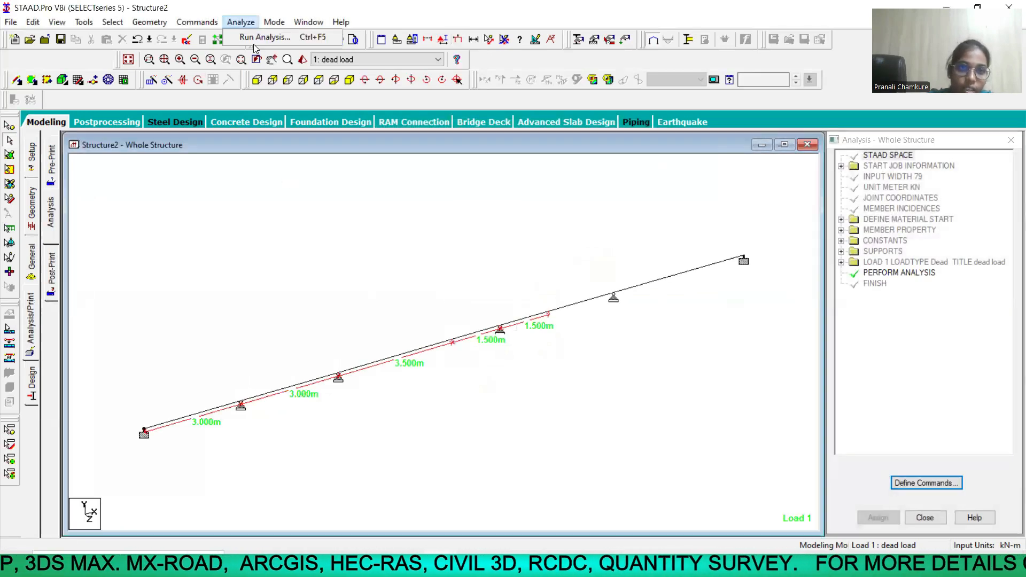
pyautogui.click(252, 37)
pyautogui.click(430, 300)
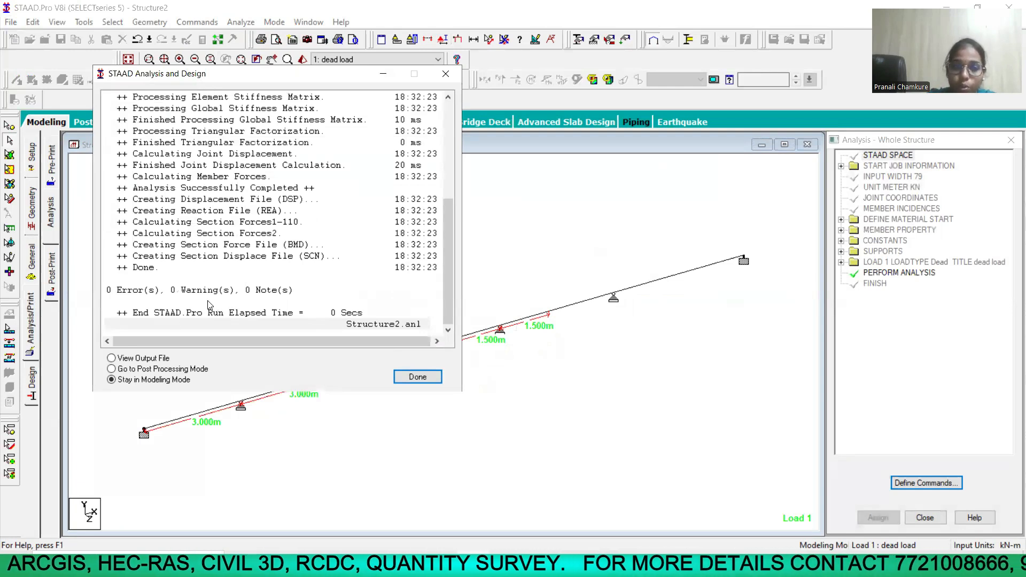
# Switch to post-processing mode after the analysis, with the dead load case selected for the results
pyautogui.click(163, 369)
pyautogui.click(420, 377)
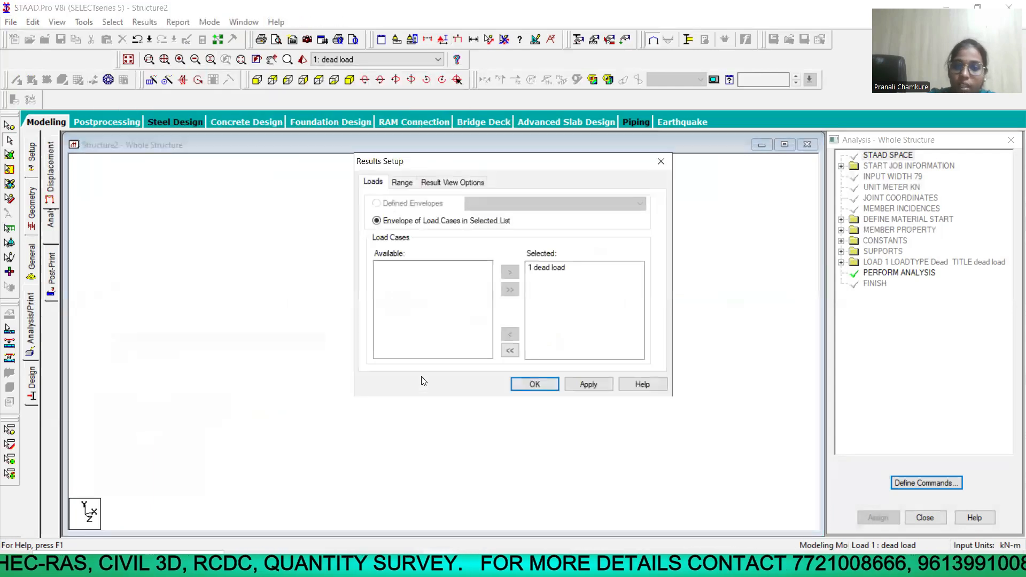
pyautogui.click(546, 268)
pyautogui.click(588, 385)
pyautogui.click(521, 388)
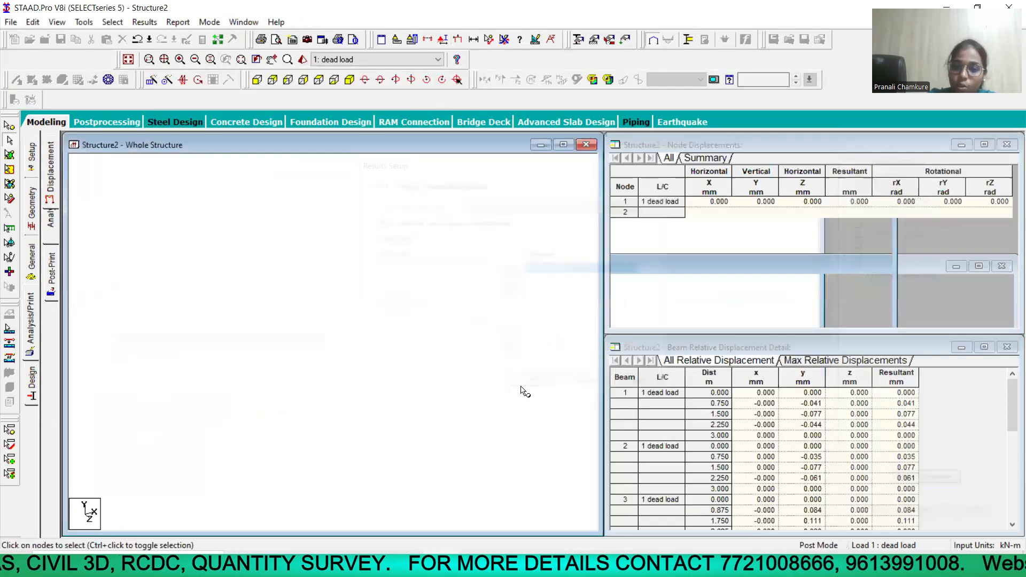
# Review the support reactions, then the beams' maximum bending moments, shear forces and axial forces
pyautogui.click(52, 242)
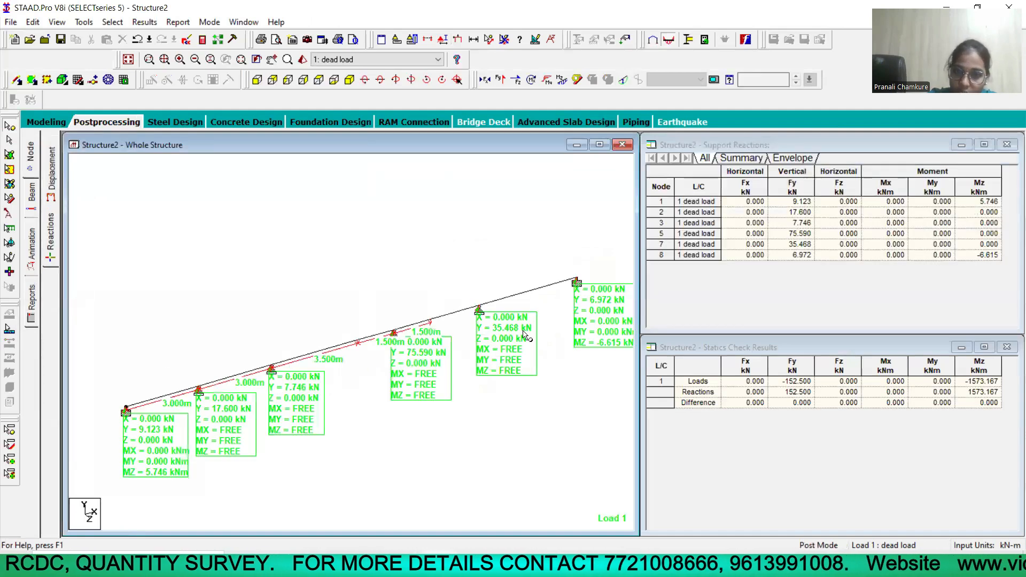
pyautogui.click(30, 193)
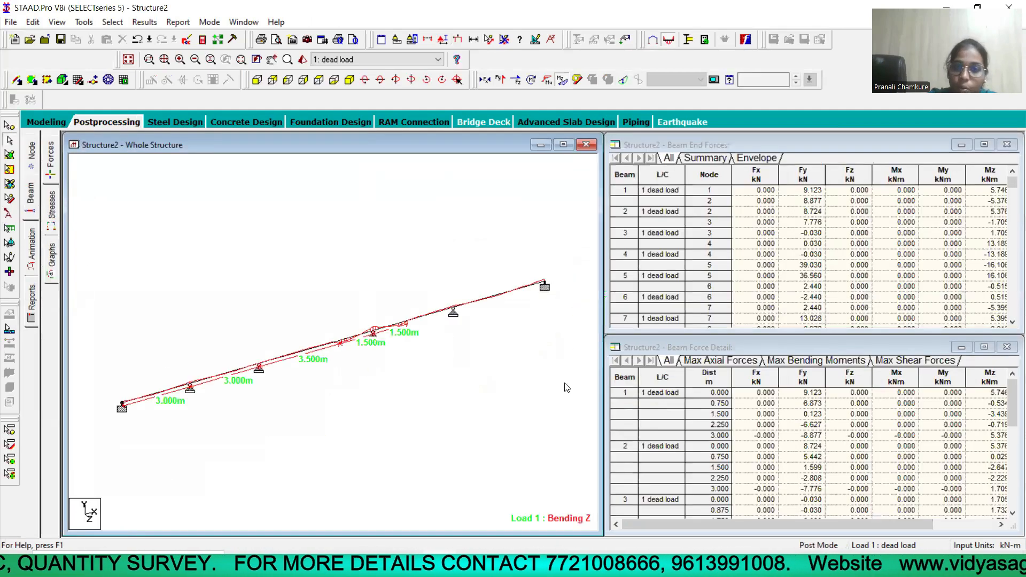
pyautogui.click(811, 361)
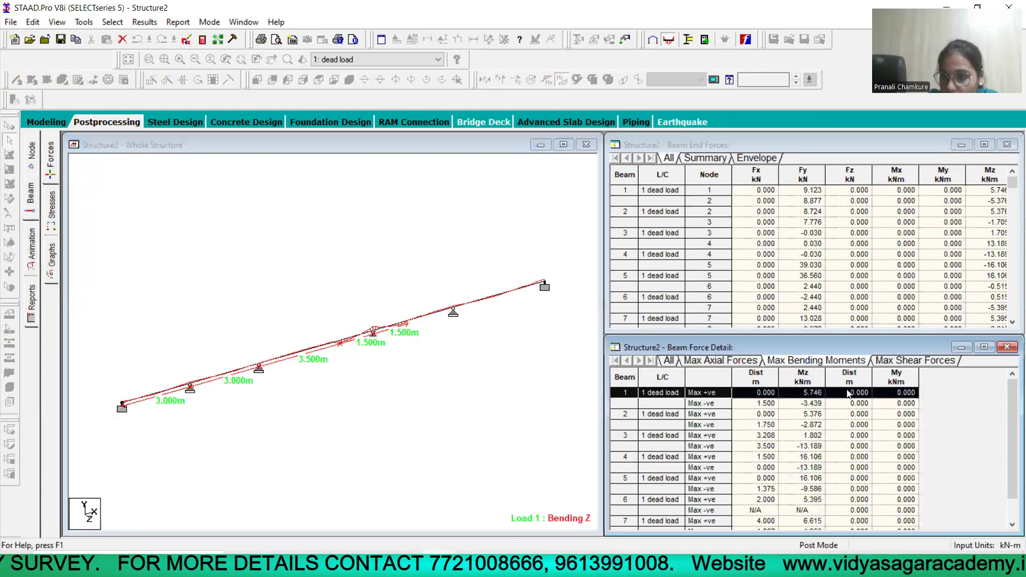
pyautogui.click(897, 361)
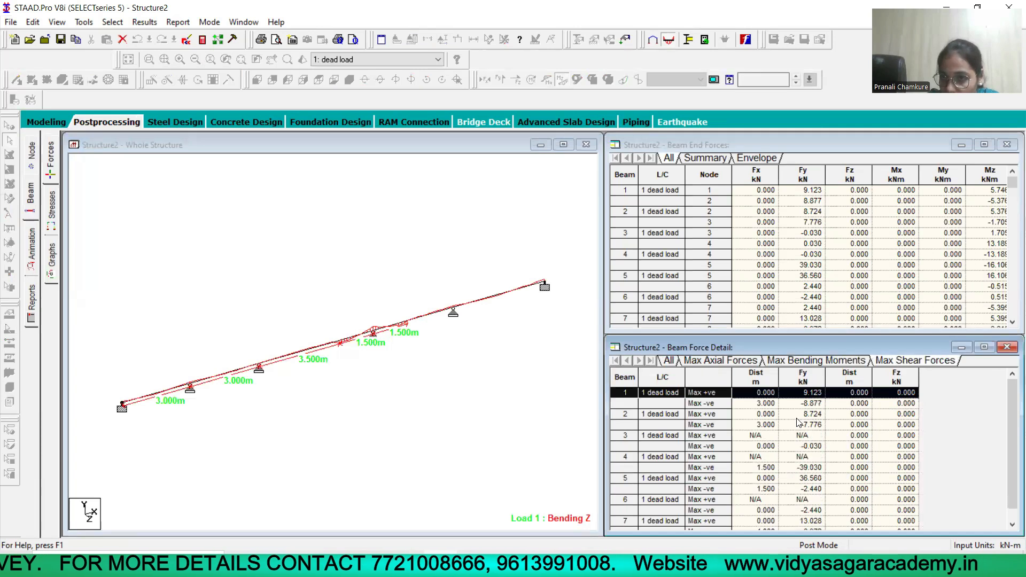
pyautogui.click(718, 361)
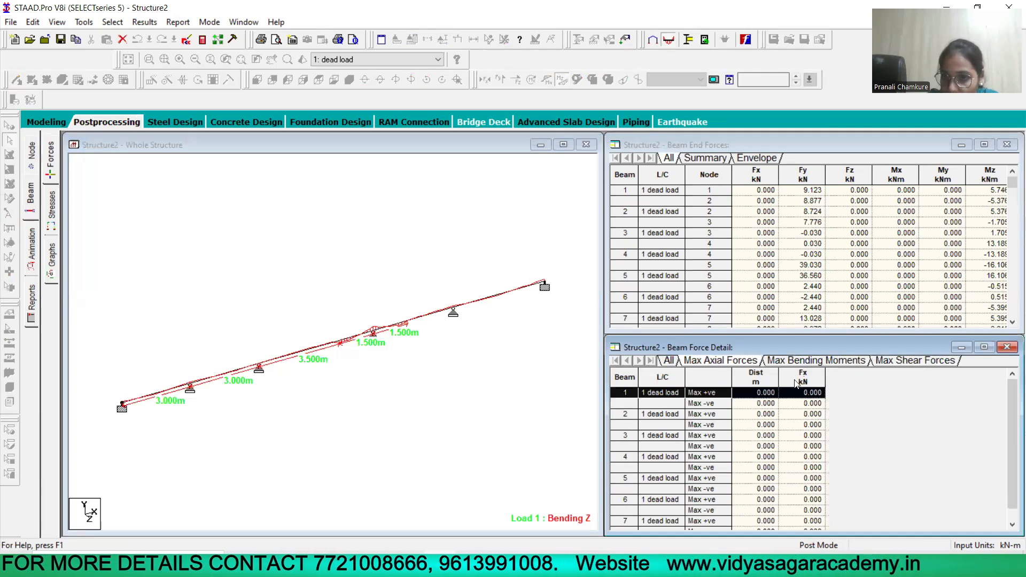
# Examine the bending moment, shear force and axial force graphs of beams 1, 2, 5 and 7
pyautogui.click(54, 255)
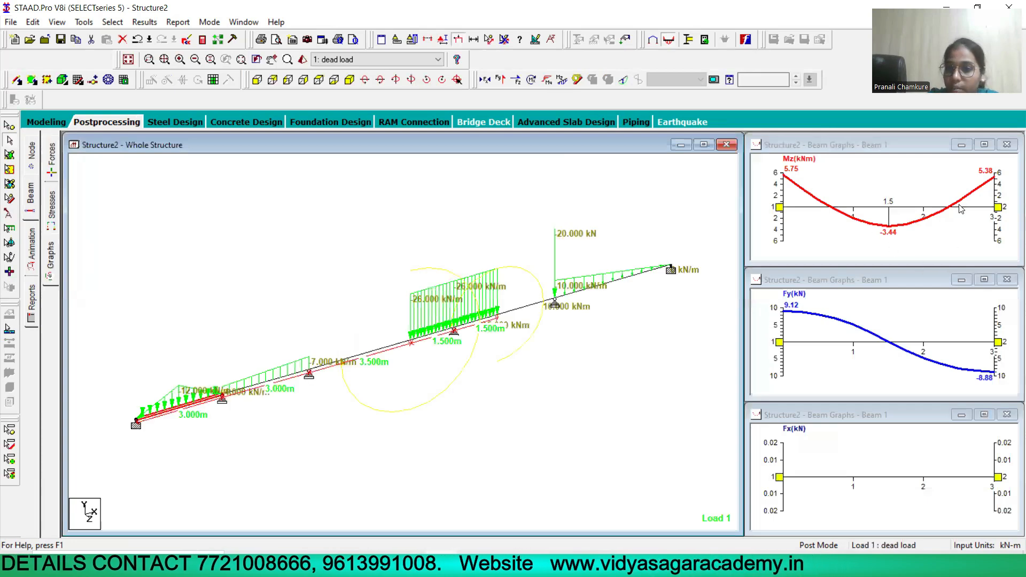
pyautogui.click(265, 383)
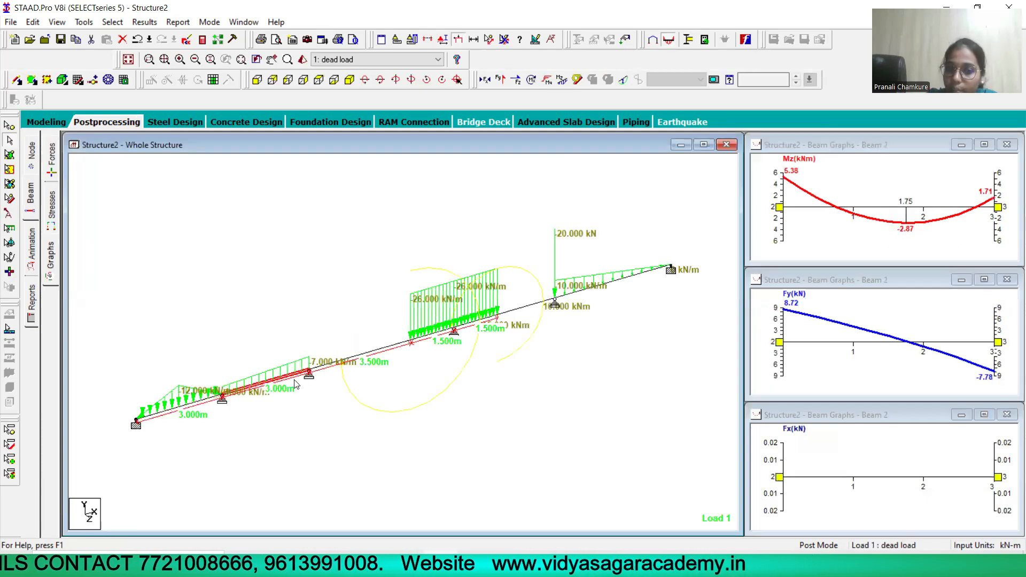
pyautogui.click(484, 318)
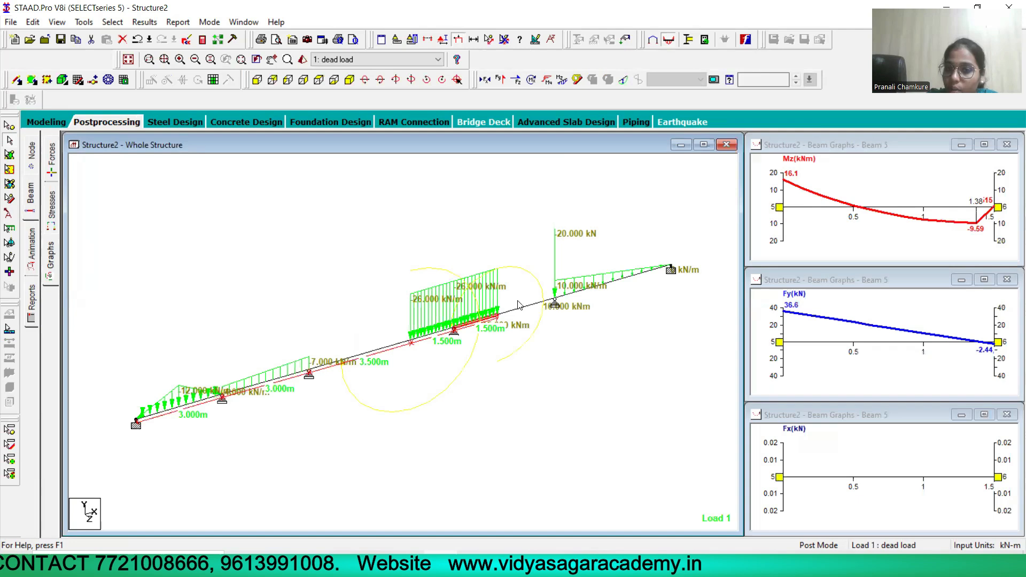
pyautogui.click(580, 293)
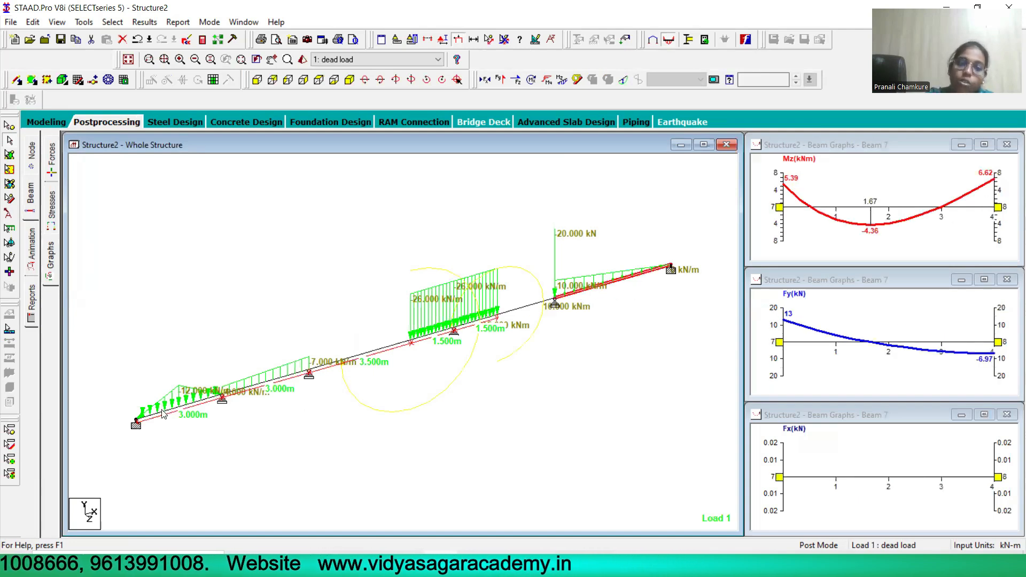
pyautogui.click(289, 425)
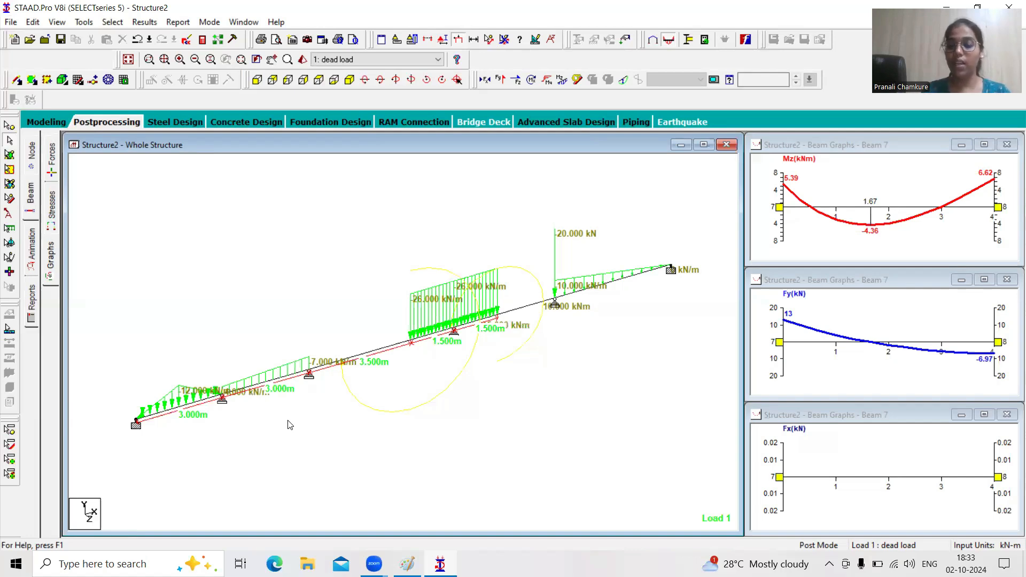
pyautogui.scroll(1, 406, 348)
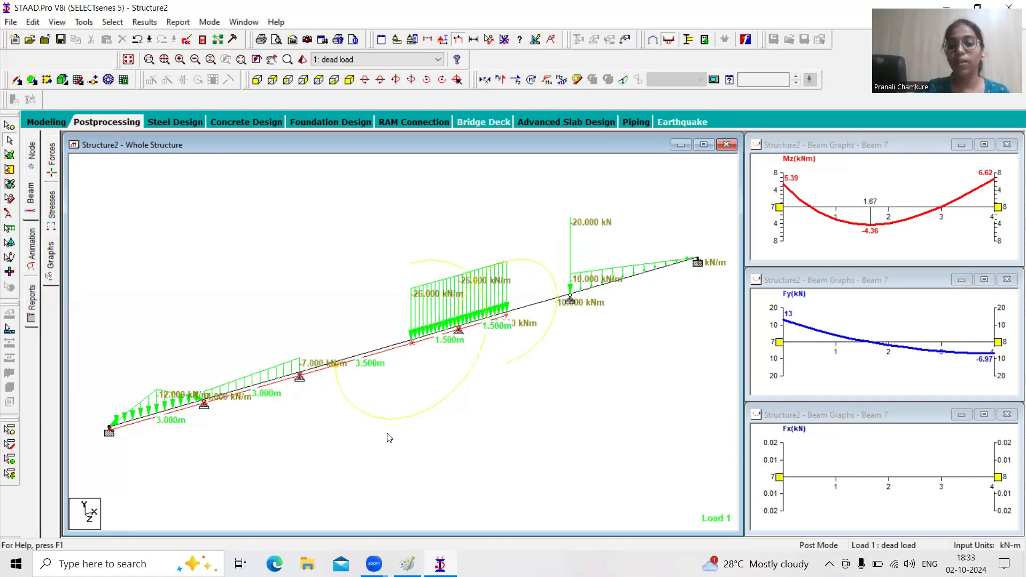